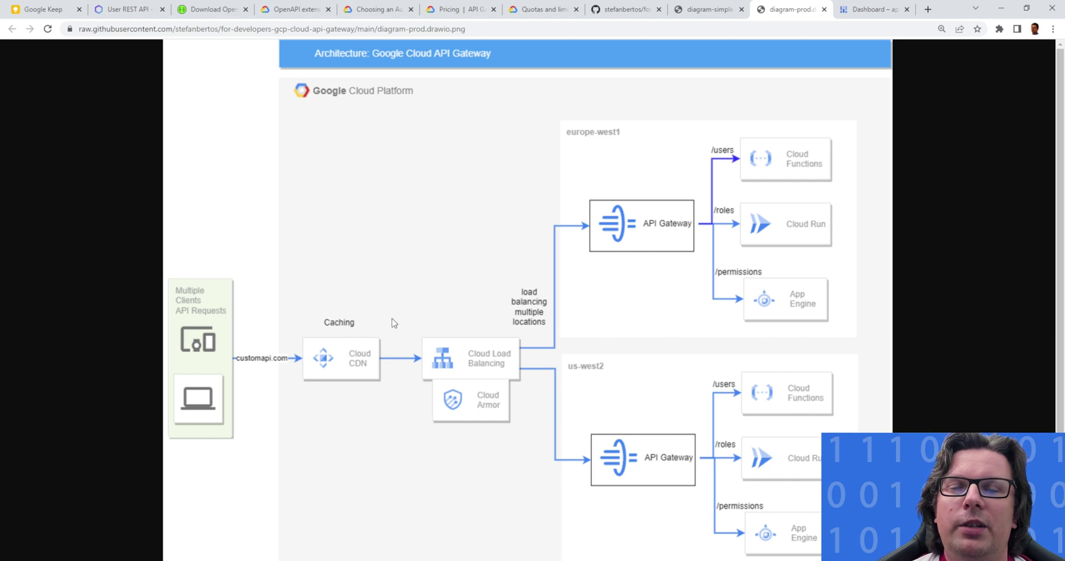
View the simple single-region diagram, then bring up the User REST API - v2 documentation
{"action": "scroll", "coordinate": [395, 284], "scroll_direction": "down", "scroll_amount": 1}
{"action": "scroll", "coordinate": [396, 283], "scroll_direction": "up", "scroll_amount": 1}
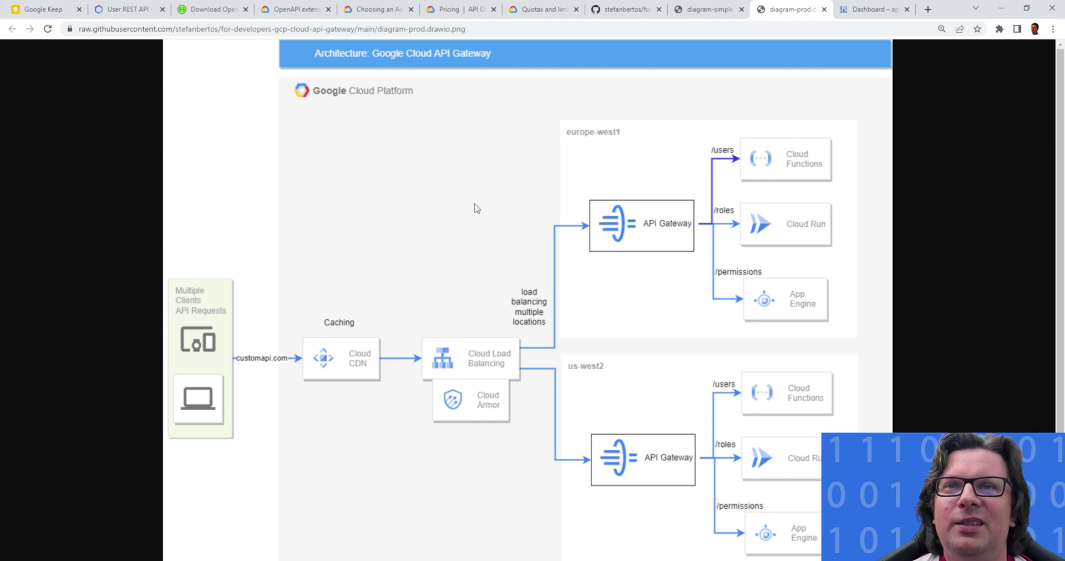
{"action": "left_click", "coordinate": [715, 9]}
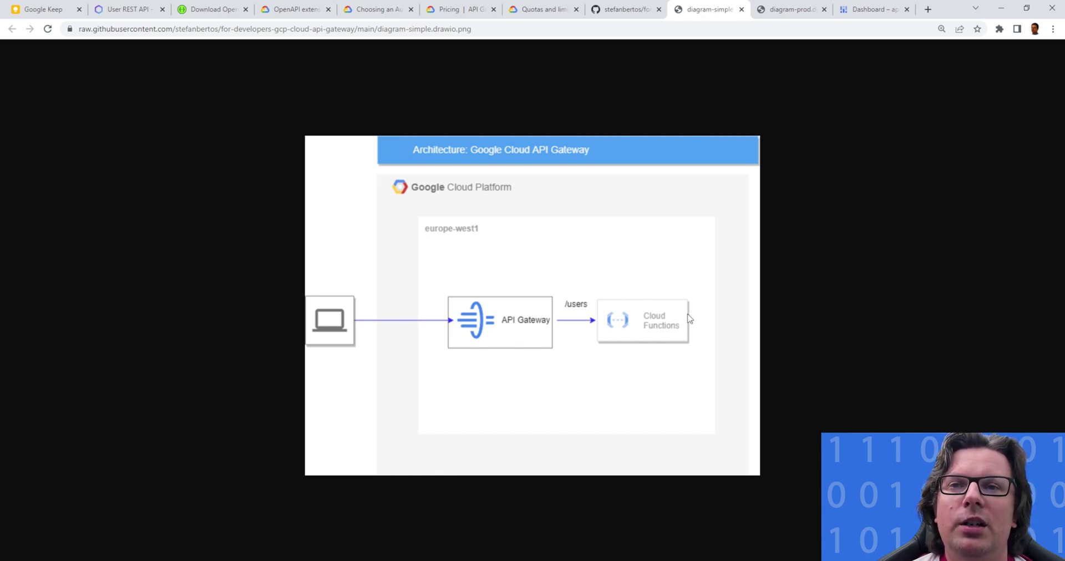
{"action": "key", "text": "ctrl+2"}
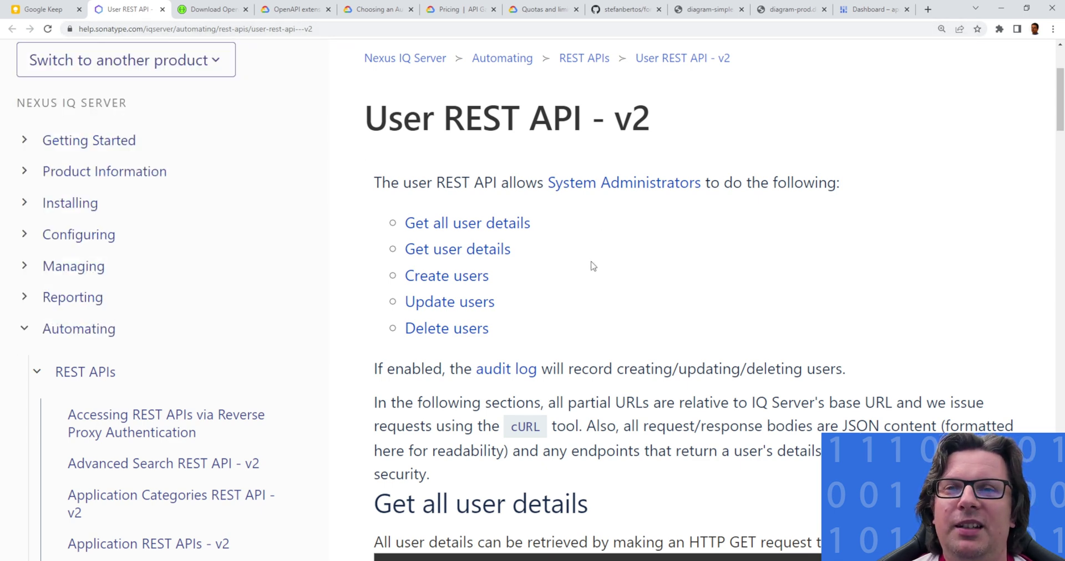
Read through the User REST API - v2 operations, from Get all user details to Delete users
{"action": "scroll", "coordinate": [593, 266], "scroll_direction": "down", "scroll_amount": 1}
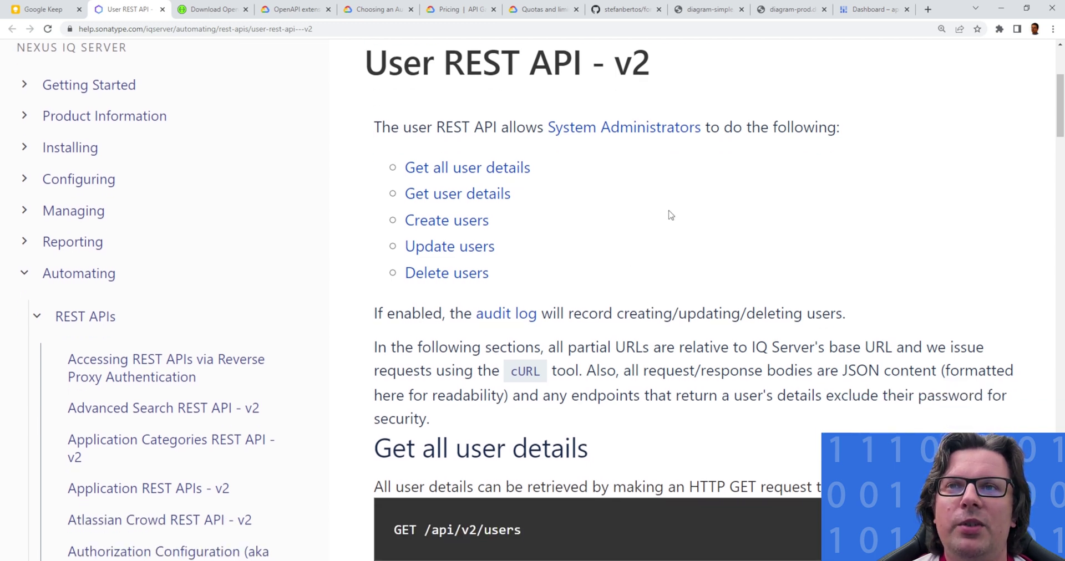
{"action": "scroll", "coordinate": [671, 215], "scroll_direction": "down", "scroll_amount": 3}
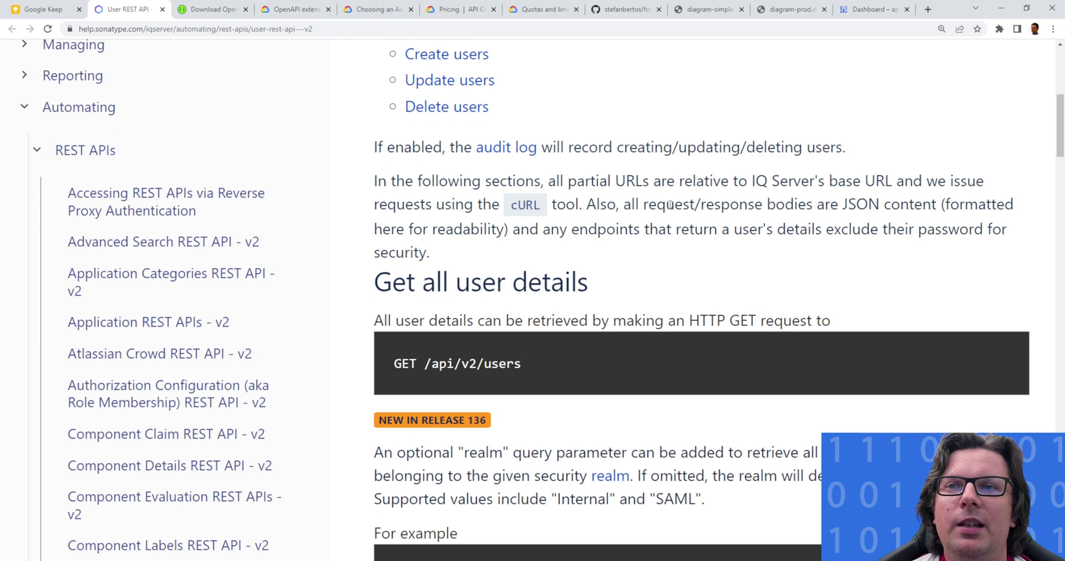
{"action": "scroll", "coordinate": [613, 264], "scroll_direction": "down", "scroll_amount": 14}
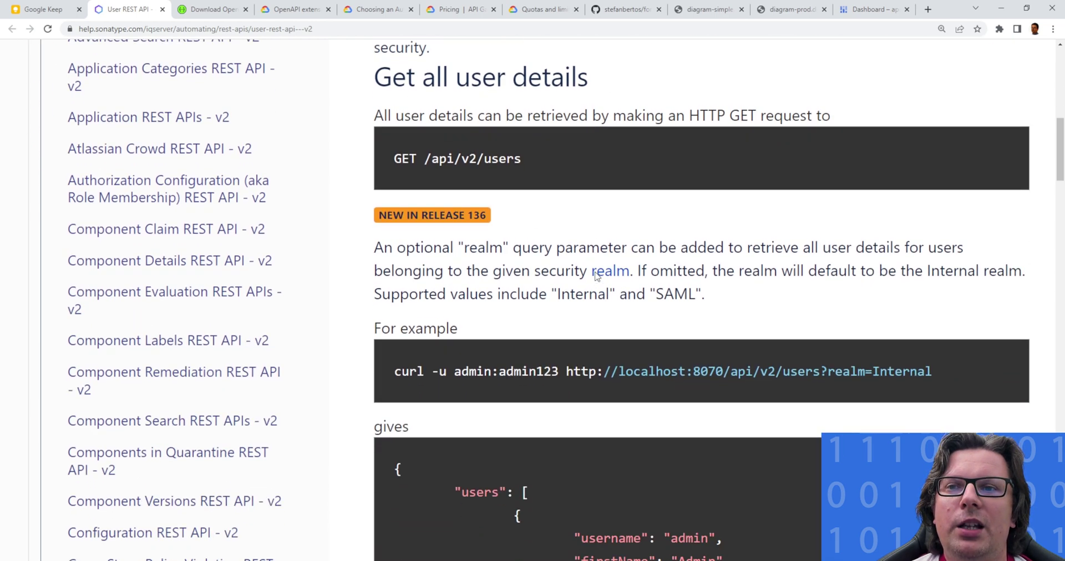
{"action": "scroll", "coordinate": [595, 256], "scroll_direction": "down", "scroll_amount": 13}
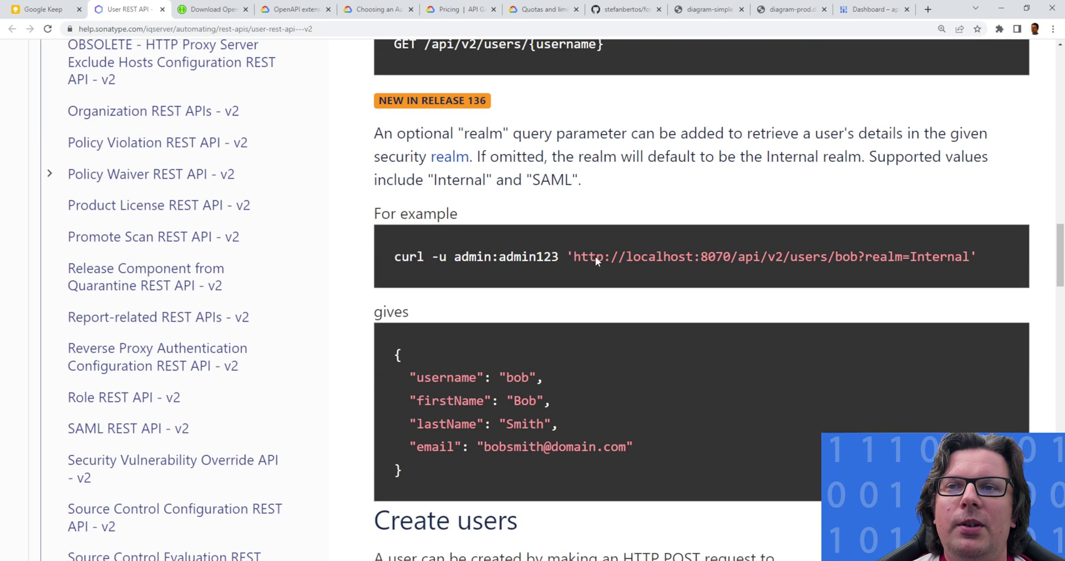
{"action": "scroll", "coordinate": [597, 261], "scroll_direction": "down", "scroll_amount": 12}
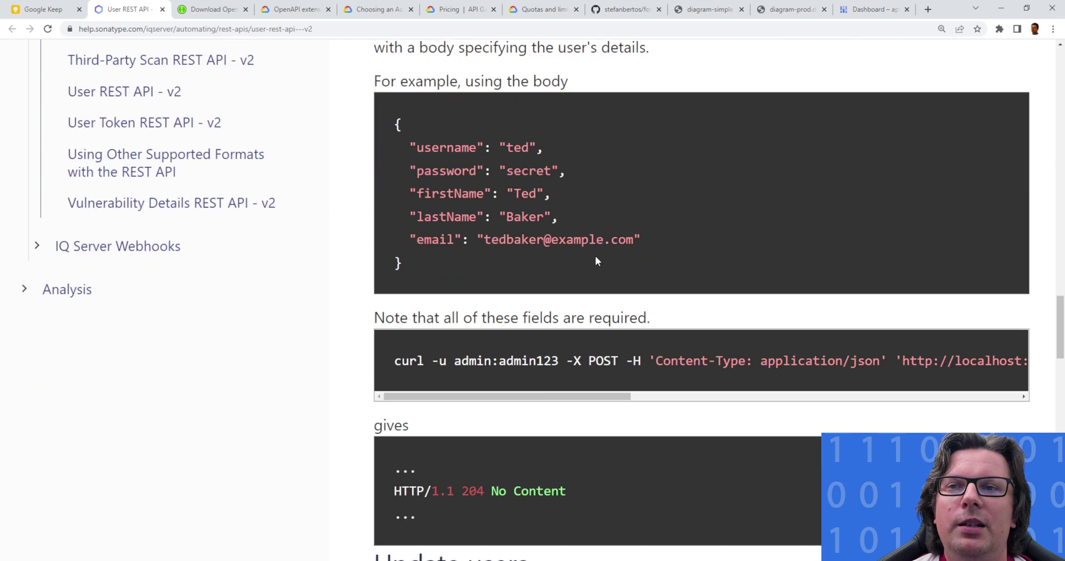
{"action": "scroll", "coordinate": [597, 256], "scroll_direction": "down", "scroll_amount": 15}
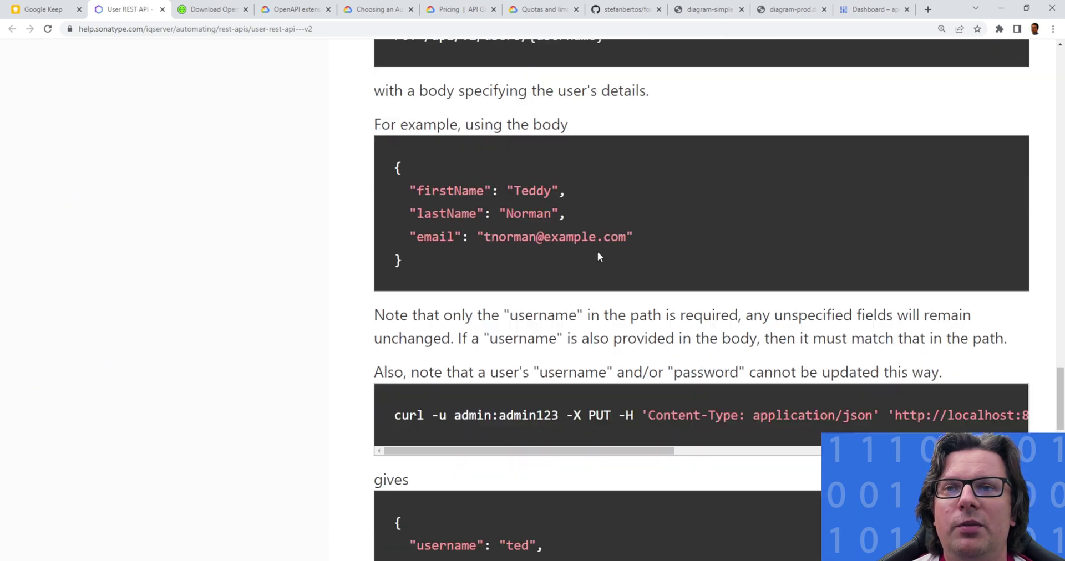
{"action": "scroll", "coordinate": [597, 256], "scroll_direction": "down", "scroll_amount": 8}
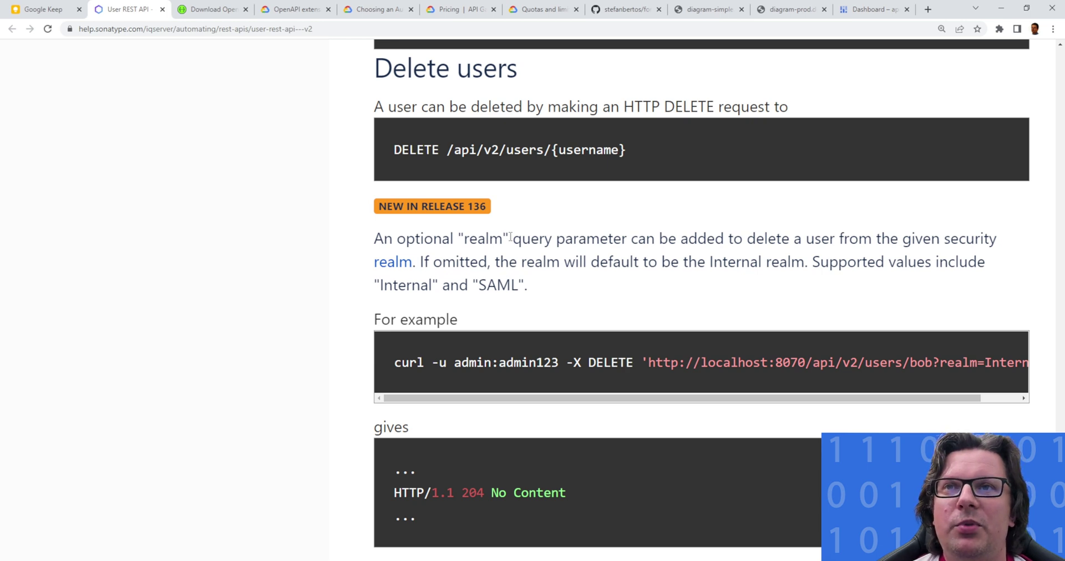
{"action": "scroll", "coordinate": [511, 238], "scroll_direction": "down", "scroll_amount": 3}
{"action": "scroll", "coordinate": [512, 240], "scroll_direction": "up", "scroll_amount": 20}
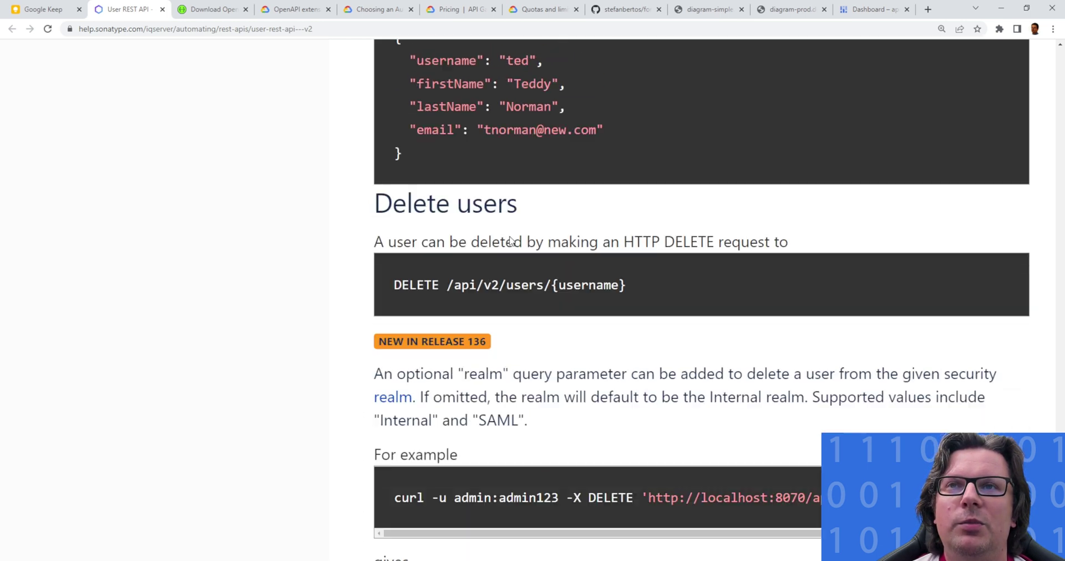
{"action": "scroll", "coordinate": [514, 230], "scroll_direction": "up", "scroll_amount": 12}
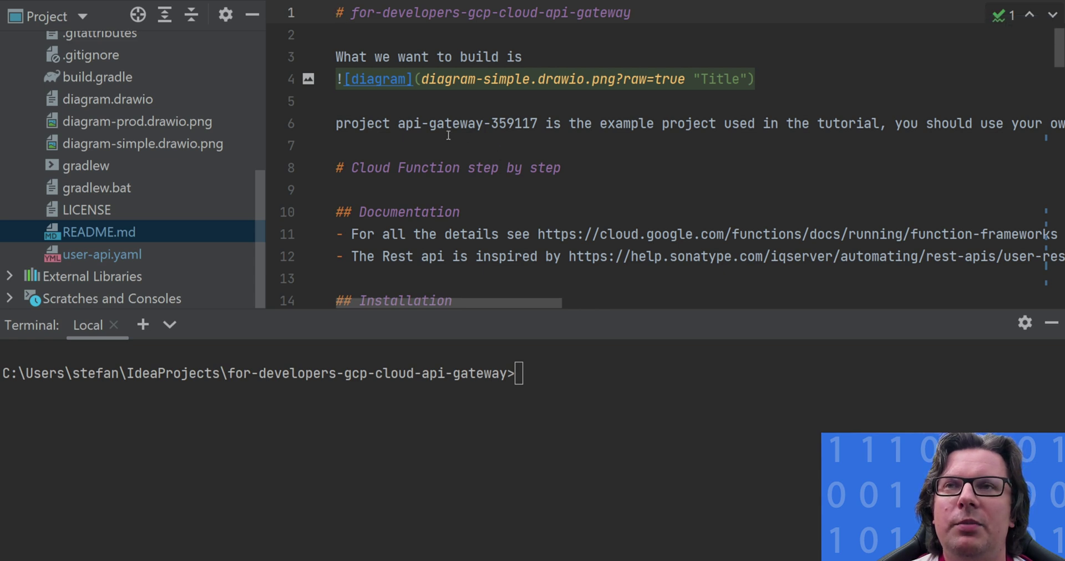
Open user-api.yaml, highlight its swagger '2.0' version, then switch to the OpenAPI extensions docs
{"action": "double_click", "coordinate": [85, 255]}
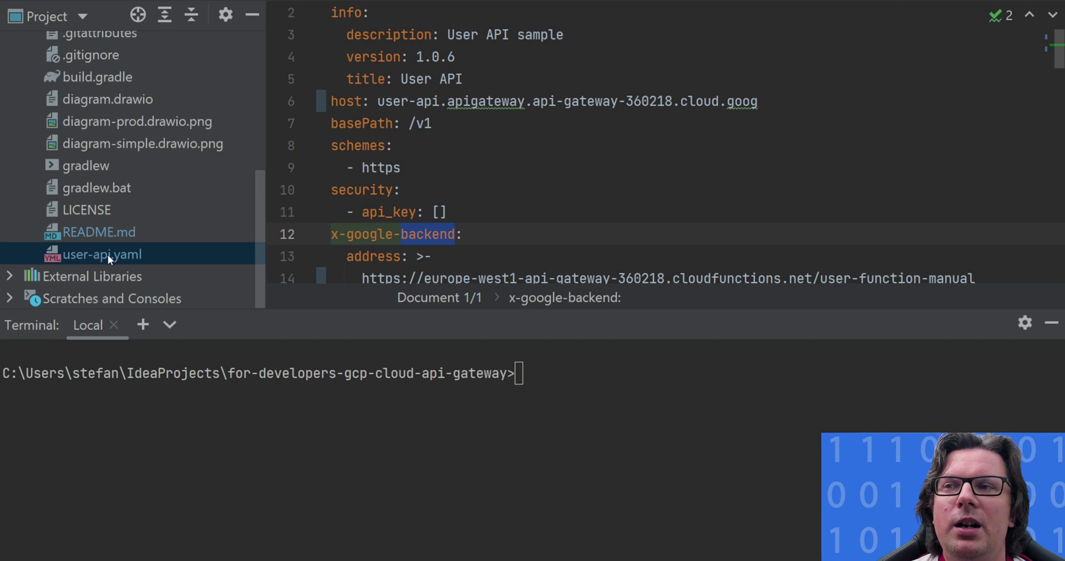
{"action": "left_click", "coordinate": [532, 161]}
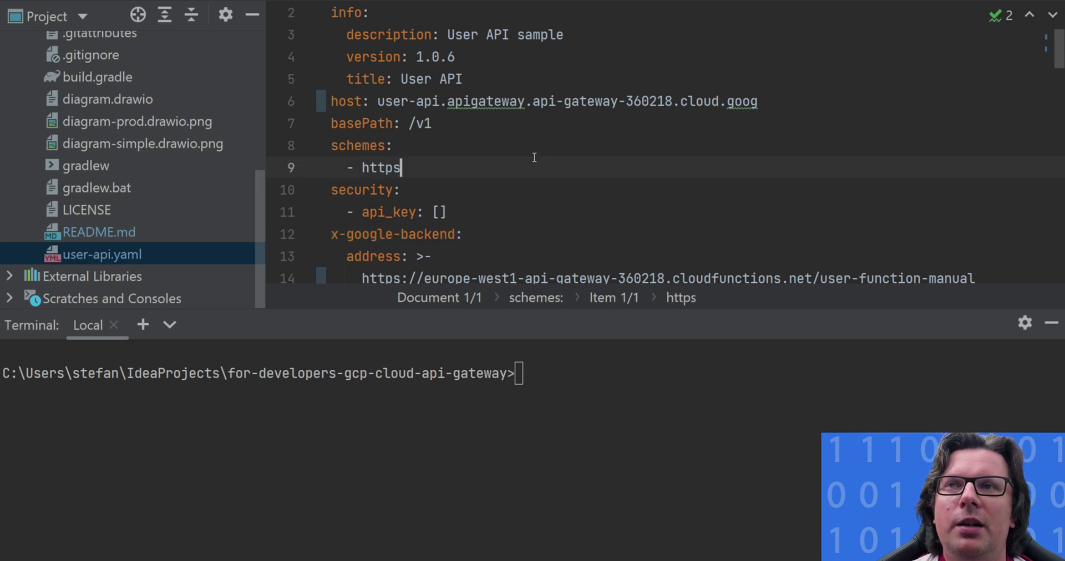
{"action": "key", "text": "ctrl+Home"}
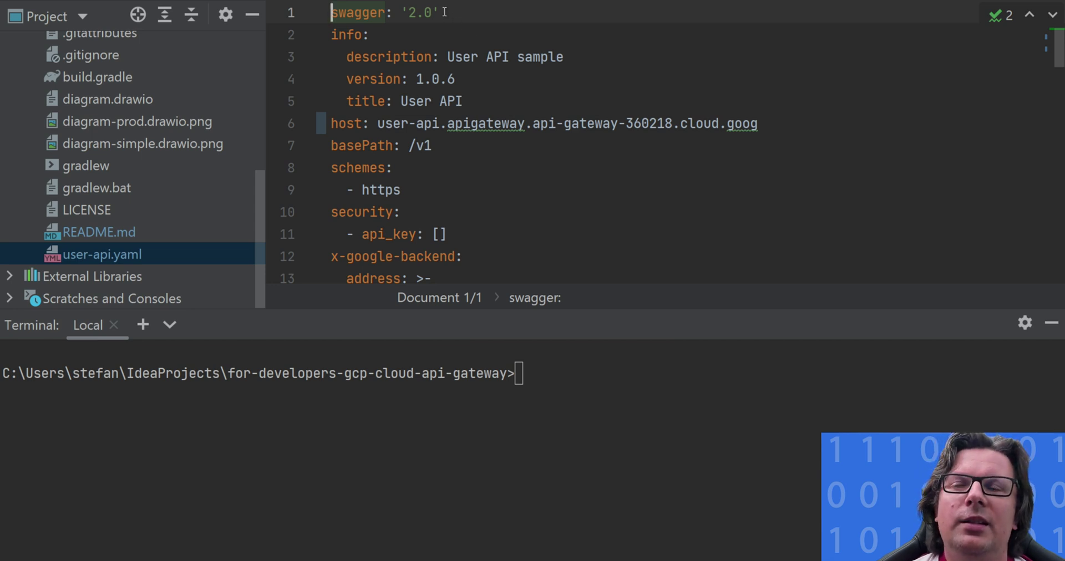
{"action": "left_click_drag", "start_coordinate": [440, 12], "coordinate": [404, 4]}
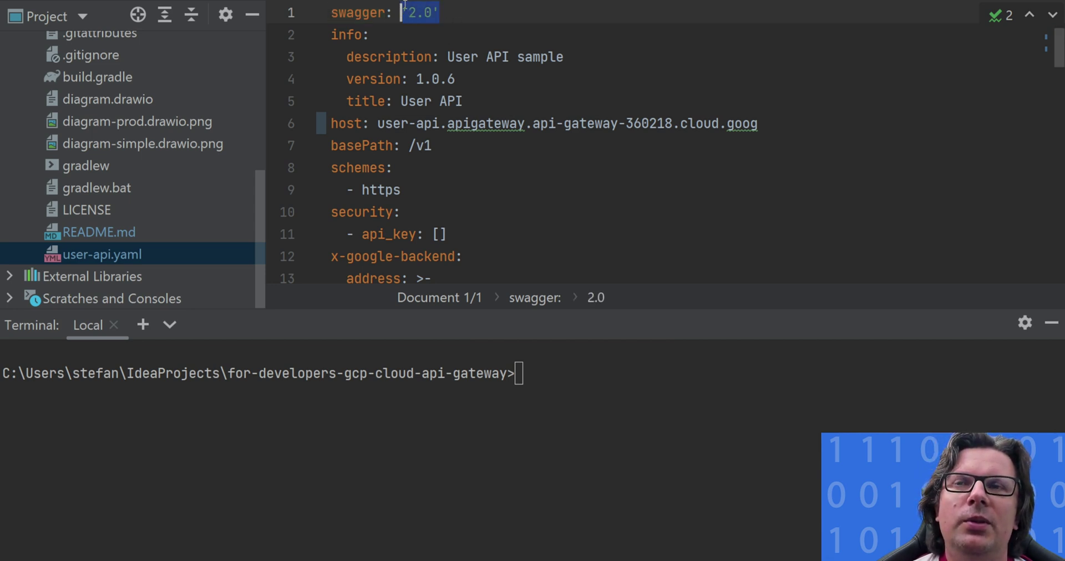
{"action": "left_click", "coordinate": [455, 36]}
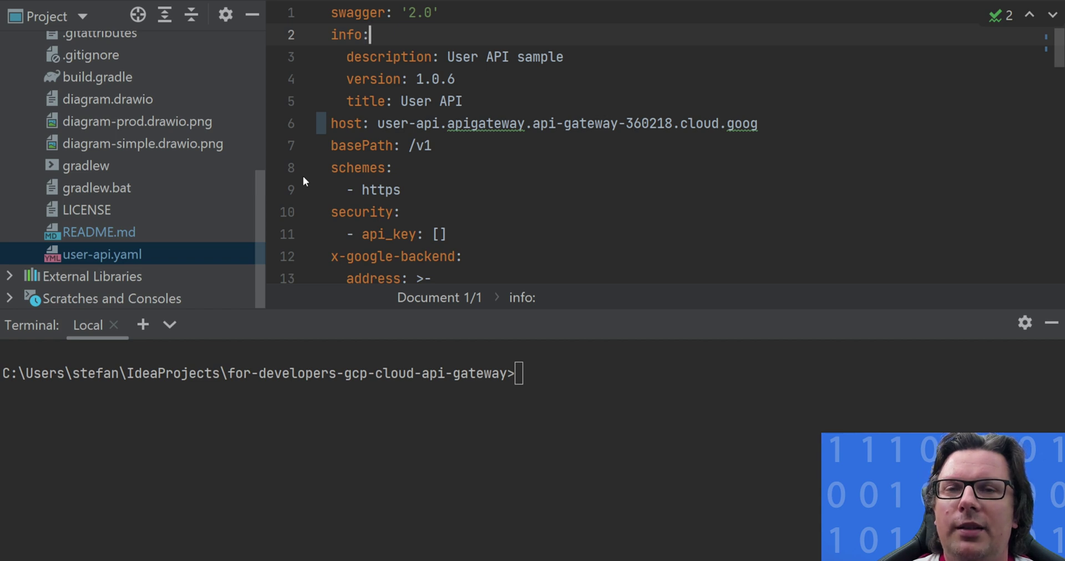
{"action": "key", "text": "alt+Tab"}
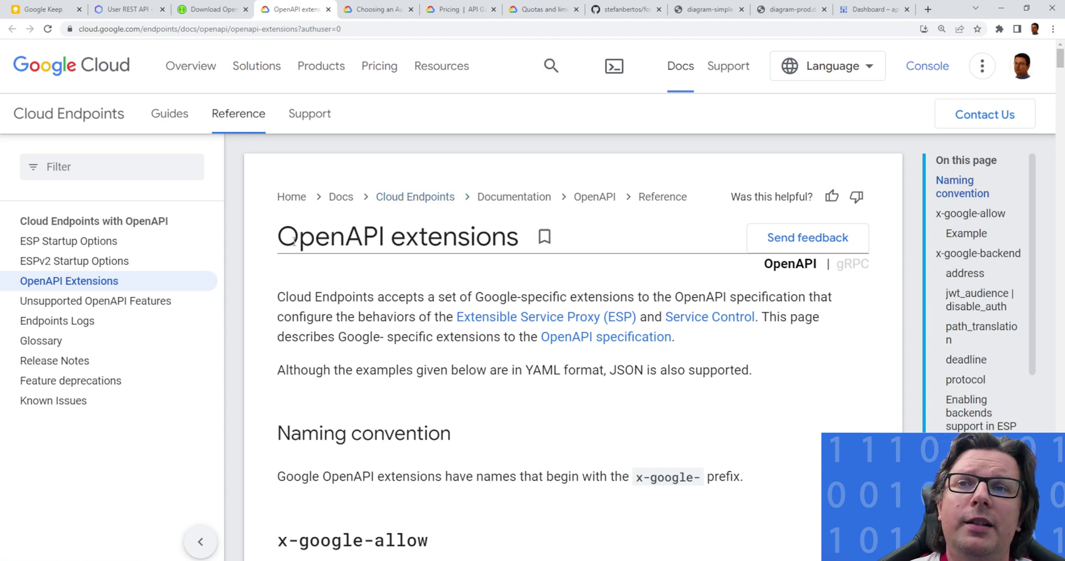
Read the OpenAPI extensions from x-google-allow through x-google-backend, then view the Swagger Editor download page
{"action": "scroll", "coordinate": [294, 241], "scroll_direction": "down", "scroll_amount": 6}
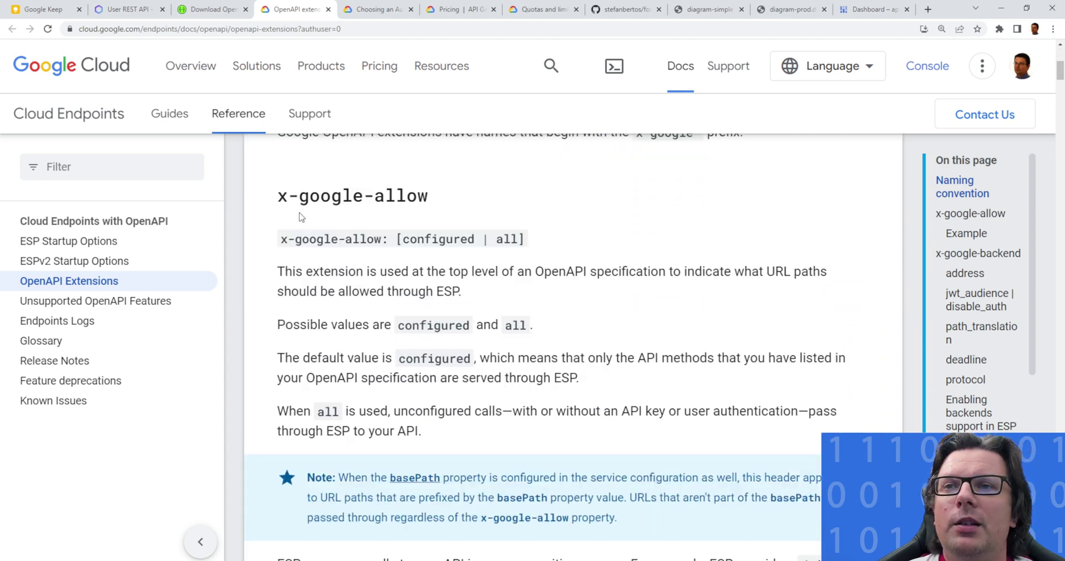
{"action": "scroll", "coordinate": [299, 217], "scroll_direction": "down", "scroll_amount": 1}
{"action": "scroll", "coordinate": [327, 299], "scroll_direction": "up", "scroll_amount": 1}
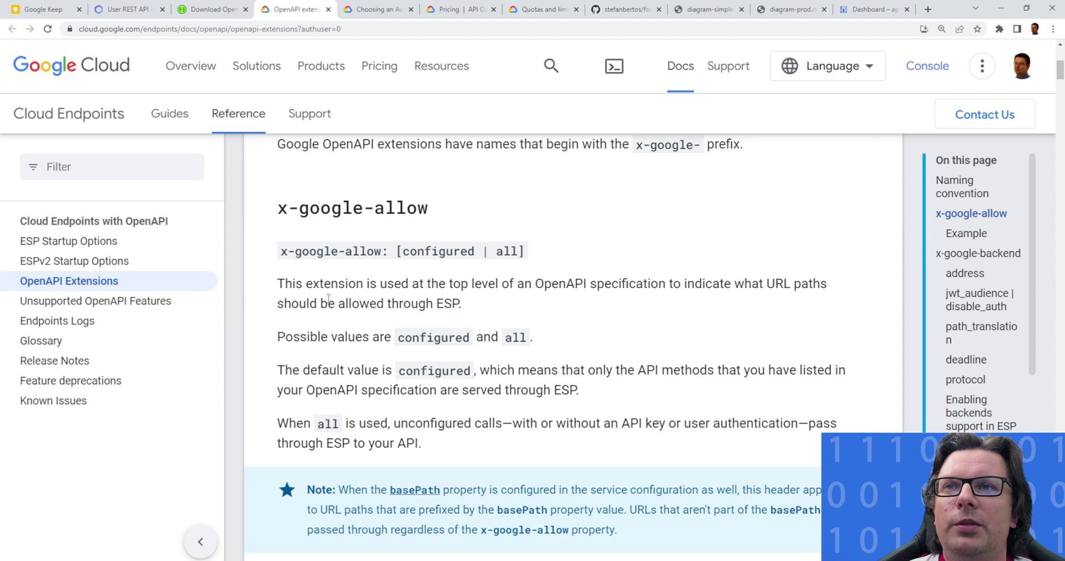
{"action": "scroll", "coordinate": [329, 299], "scroll_direction": "down", "scroll_amount": 12}
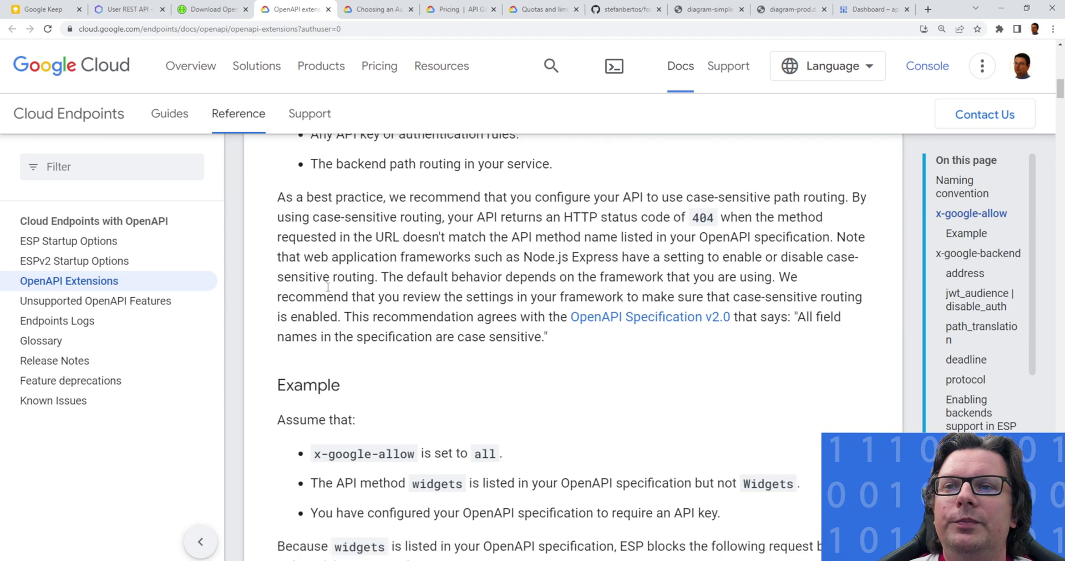
{"action": "scroll", "coordinate": [341, 352], "scroll_direction": "down", "scroll_amount": 8}
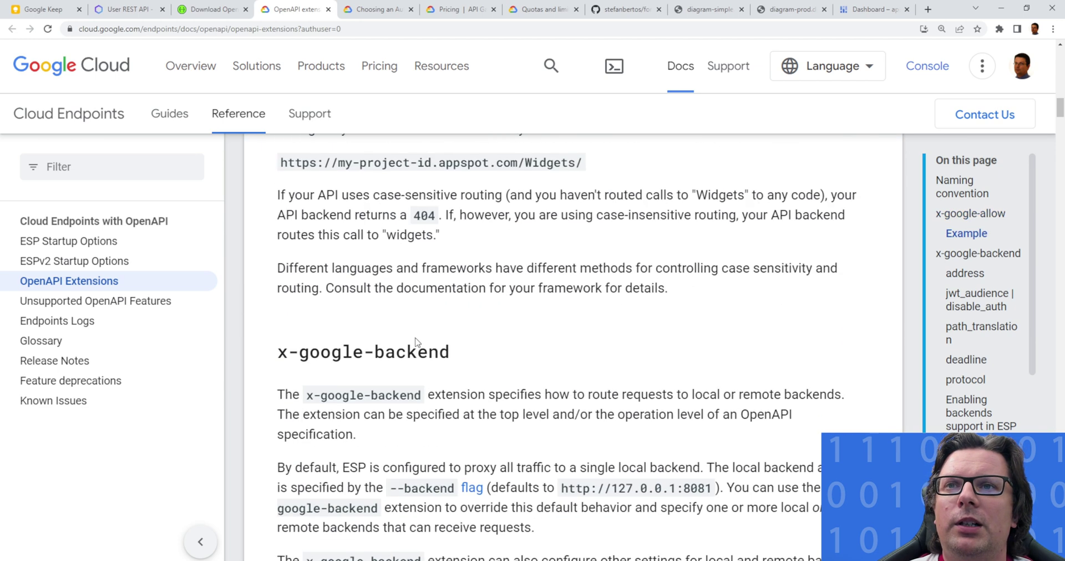
{"action": "scroll", "coordinate": [417, 342], "scroll_direction": "down", "scroll_amount": 2}
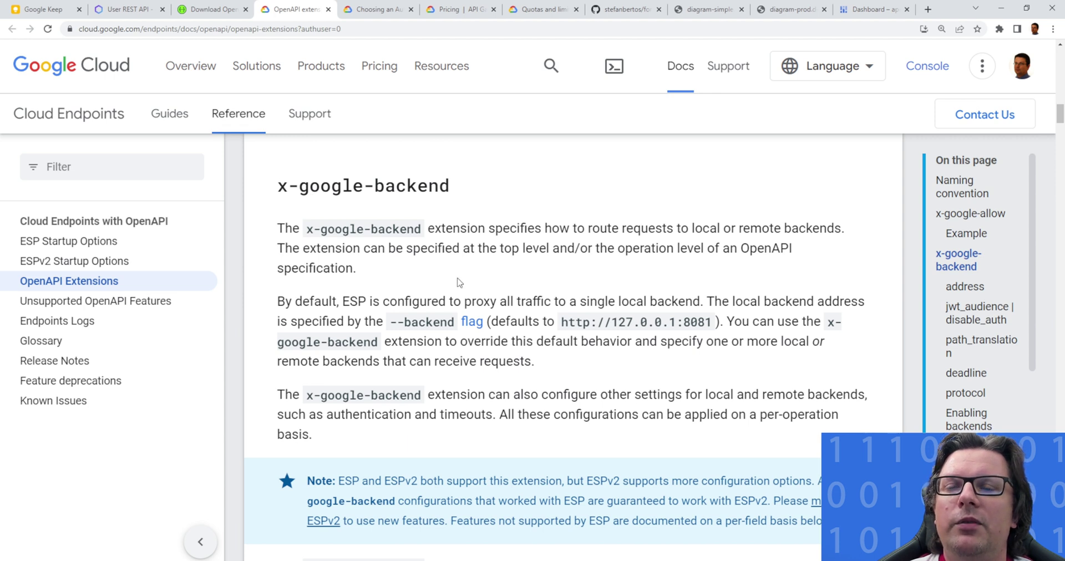
{"action": "scroll", "coordinate": [415, 263], "scroll_direction": "down", "scroll_amount": 2}
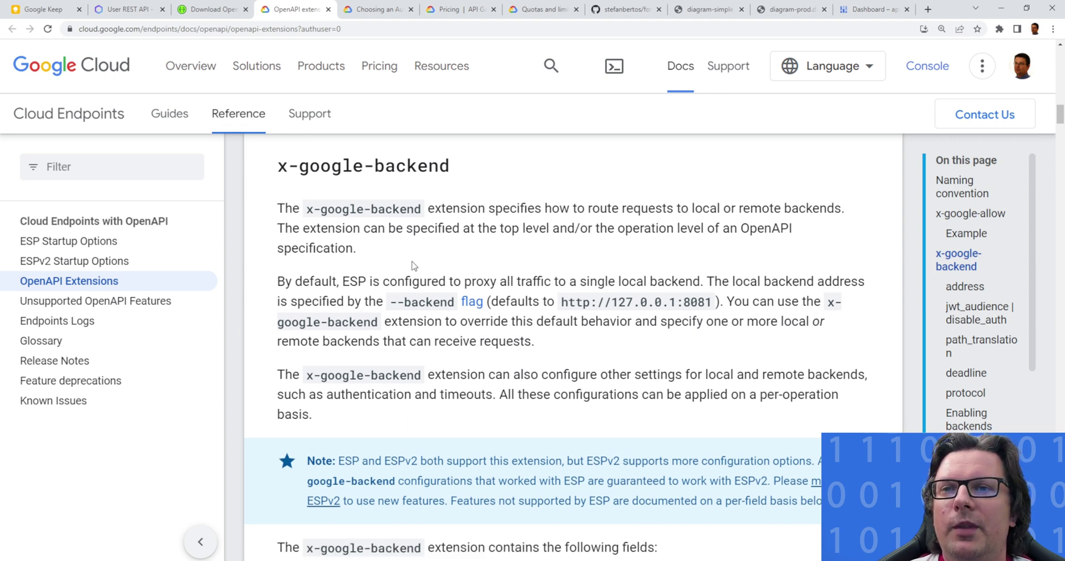
{"action": "scroll", "coordinate": [412, 265], "scroll_direction": "down", "scroll_amount": 15}
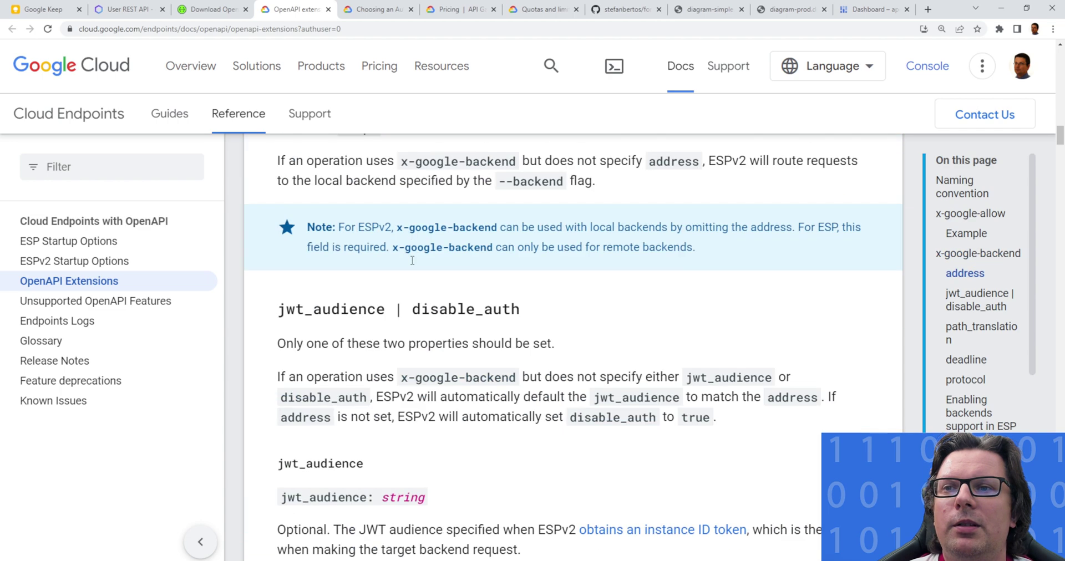
{"action": "scroll", "coordinate": [412, 265], "scroll_direction": "down", "scroll_amount": 15}
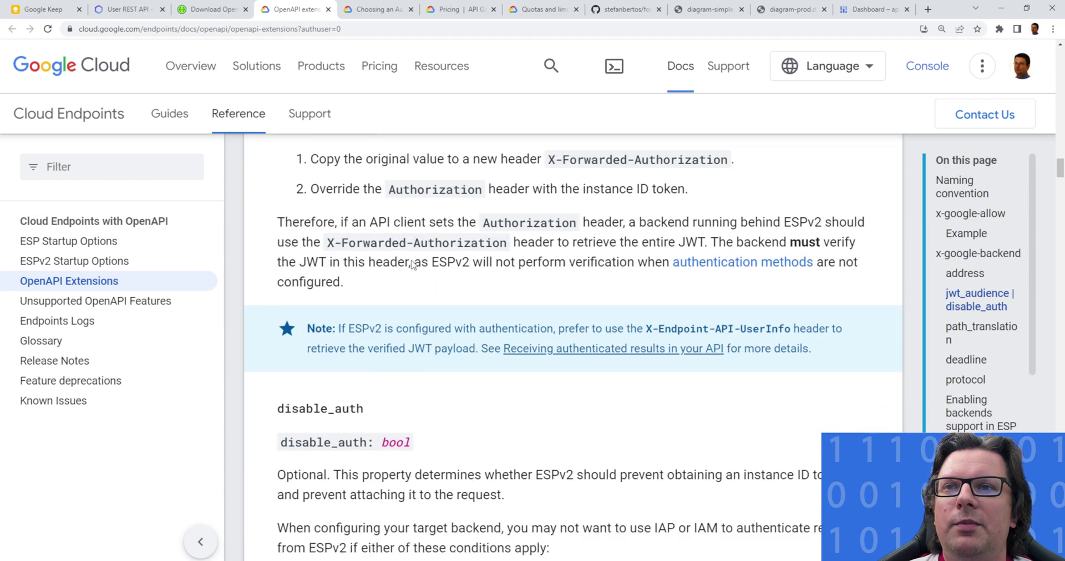
{"action": "scroll", "coordinate": [430, 308], "scroll_direction": "down", "scroll_amount": 20}
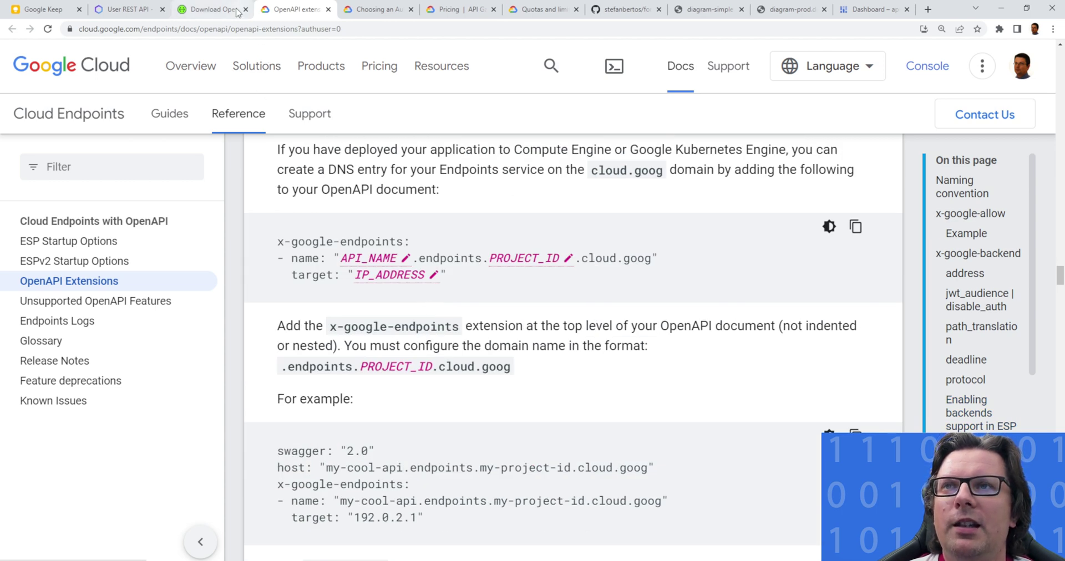
{"action": "mouse_move", "coordinate": [222, 4]}
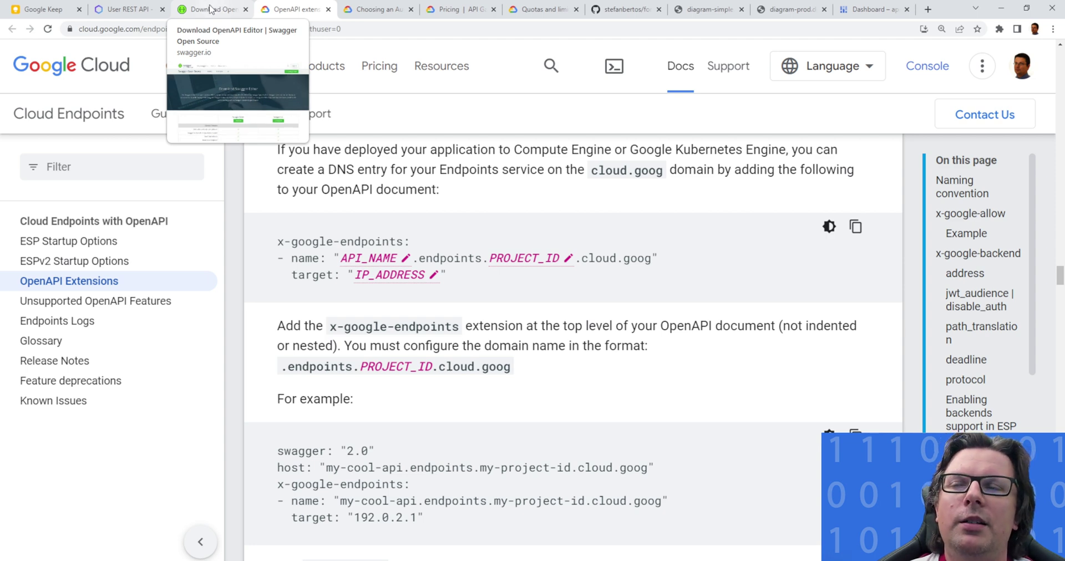
{"action": "left_click", "coordinate": [211, 9]}
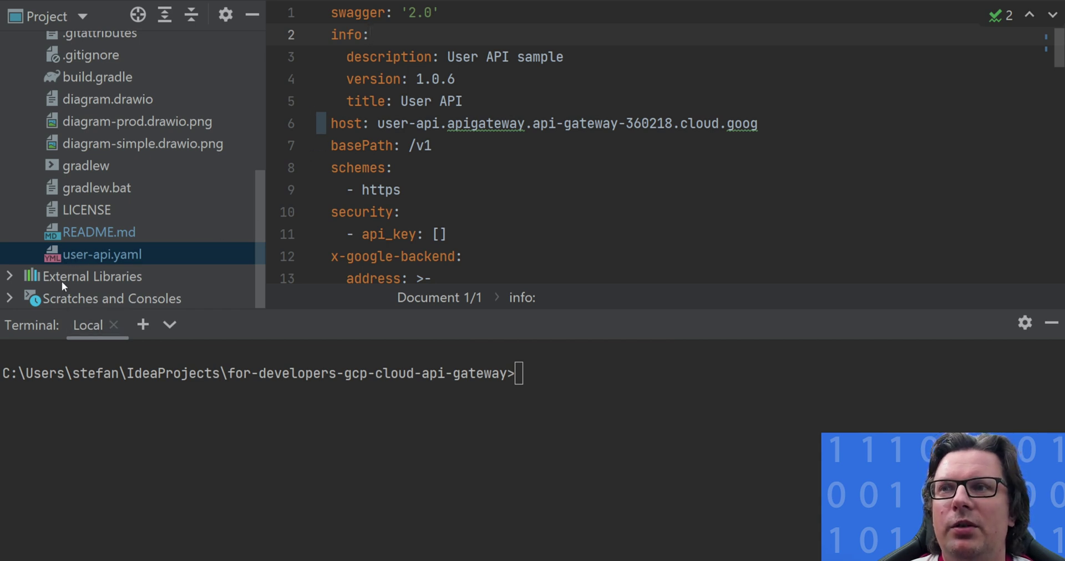
{"action": "key", "text": "Up"}
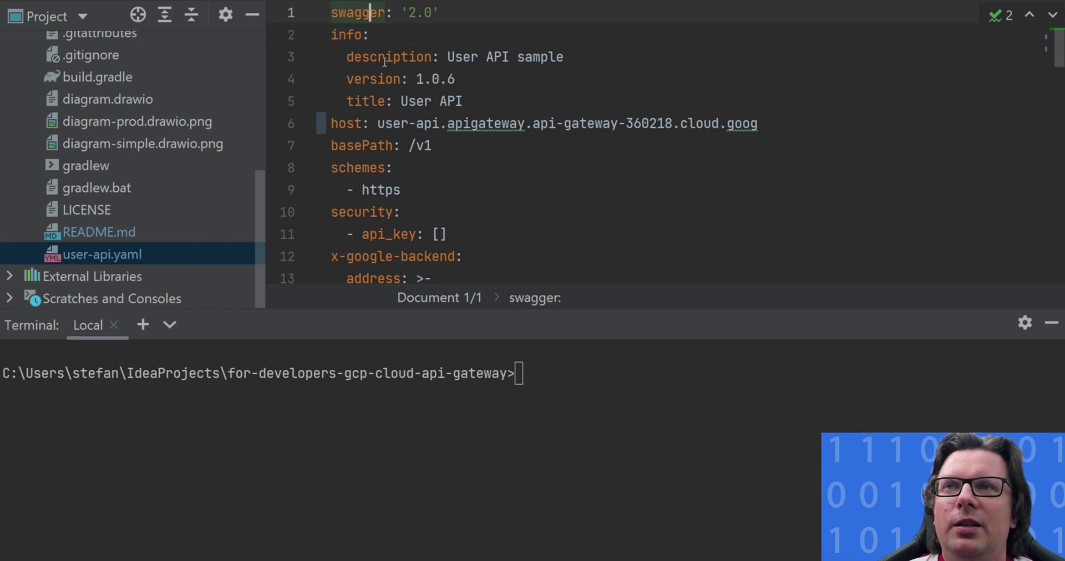
{"action": "left_click_drag", "start_coordinate": [441, 12], "coordinate": [328, 10]}
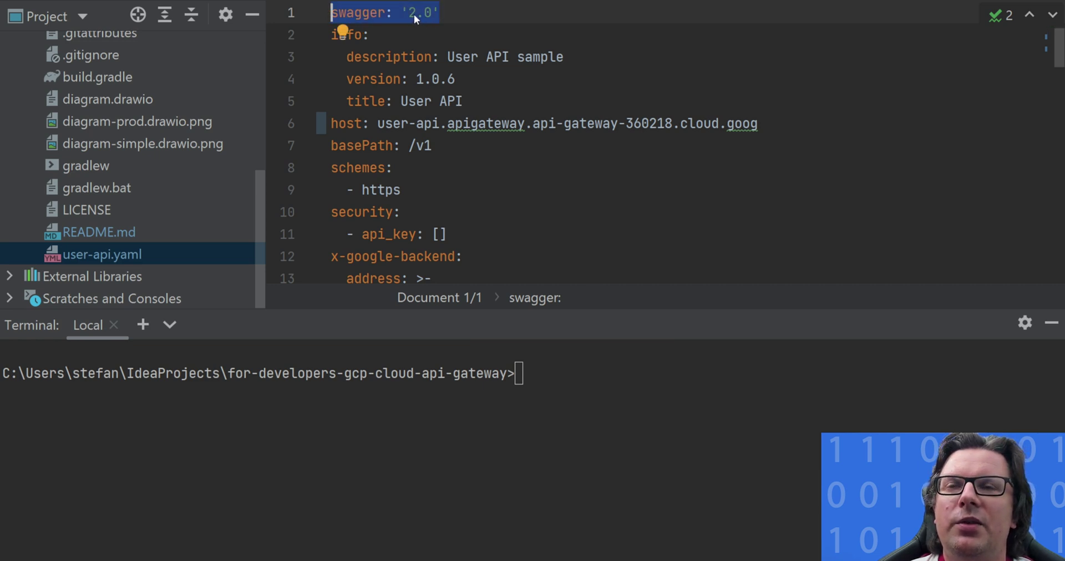
{"action": "left_click", "coordinate": [452, 18]}
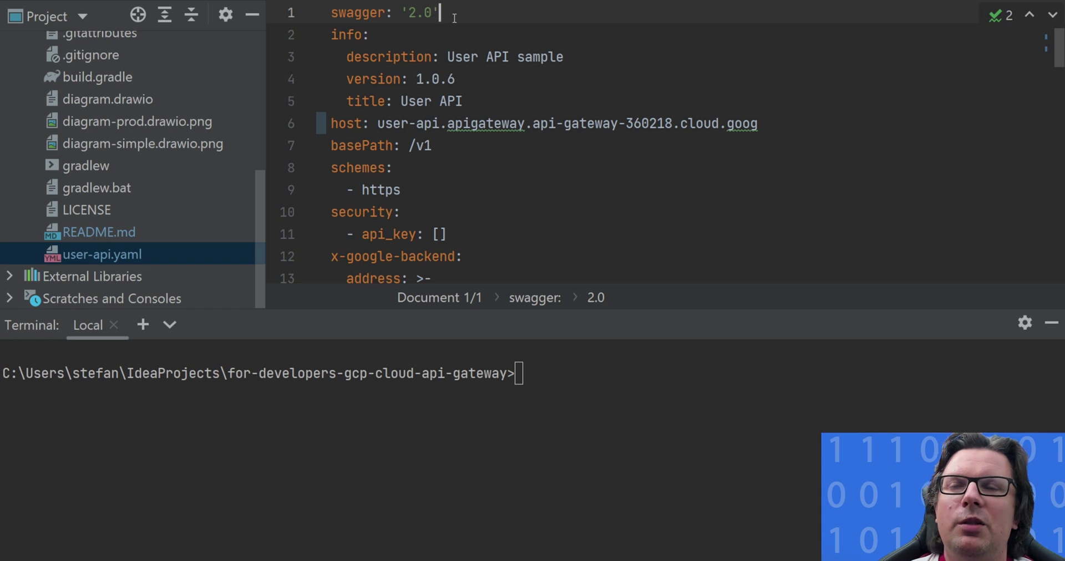
{"action": "left_click", "coordinate": [399, 37]}
{"action": "key", "text": "Down"}
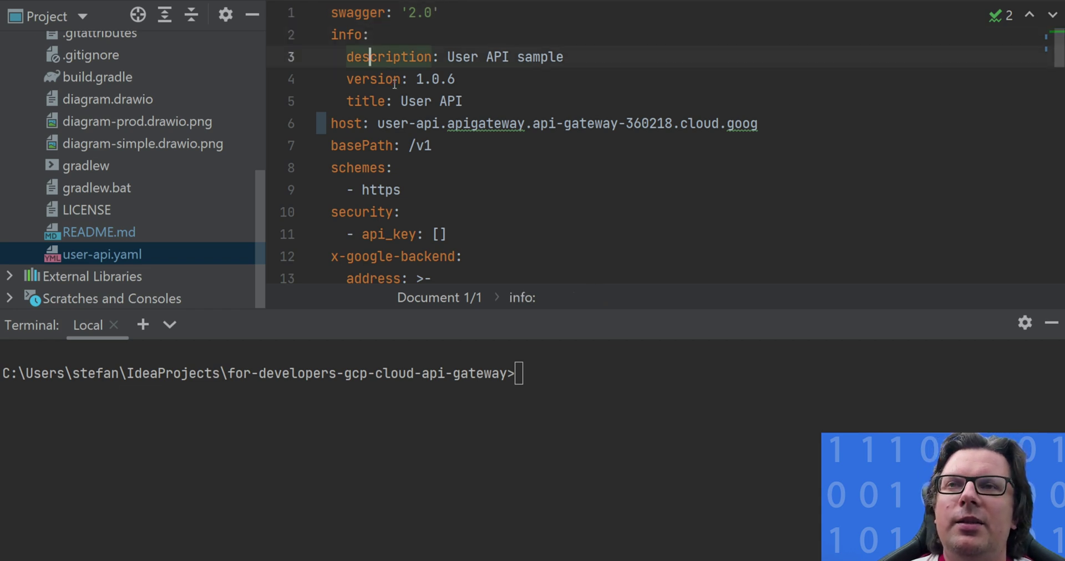
{"action": "key", "text": "Down"}
{"action": "key", "text": "Down"}
{"action": "key", "text": "Up"}
{"action": "key", "text": "Up"}
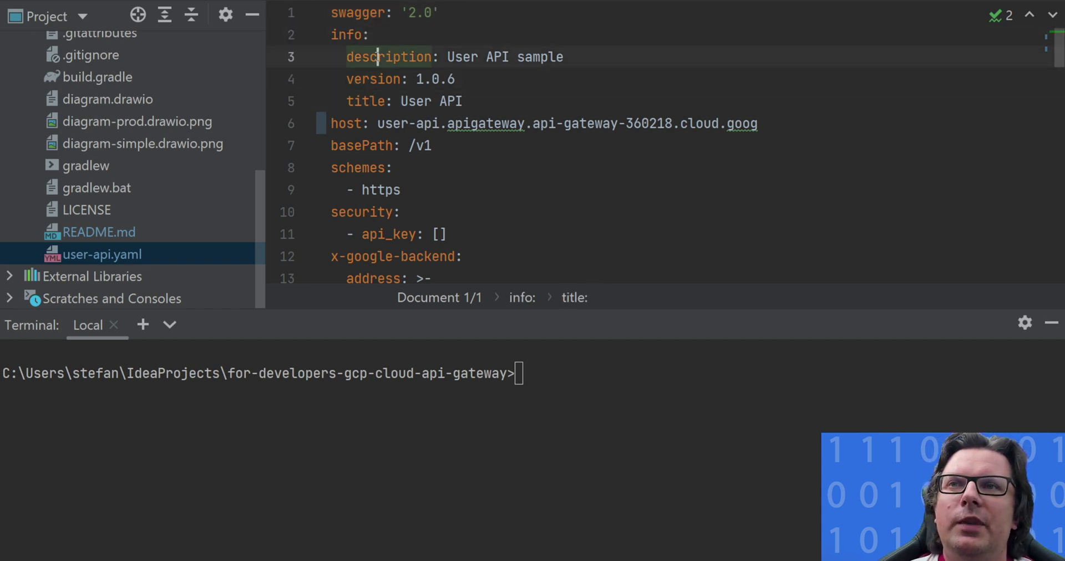
{"action": "key", "text": "Down"}
{"action": "key", "text": "Down"}
{"action": "key", "text": "Down"}
{"action": "key", "text": "Home"}
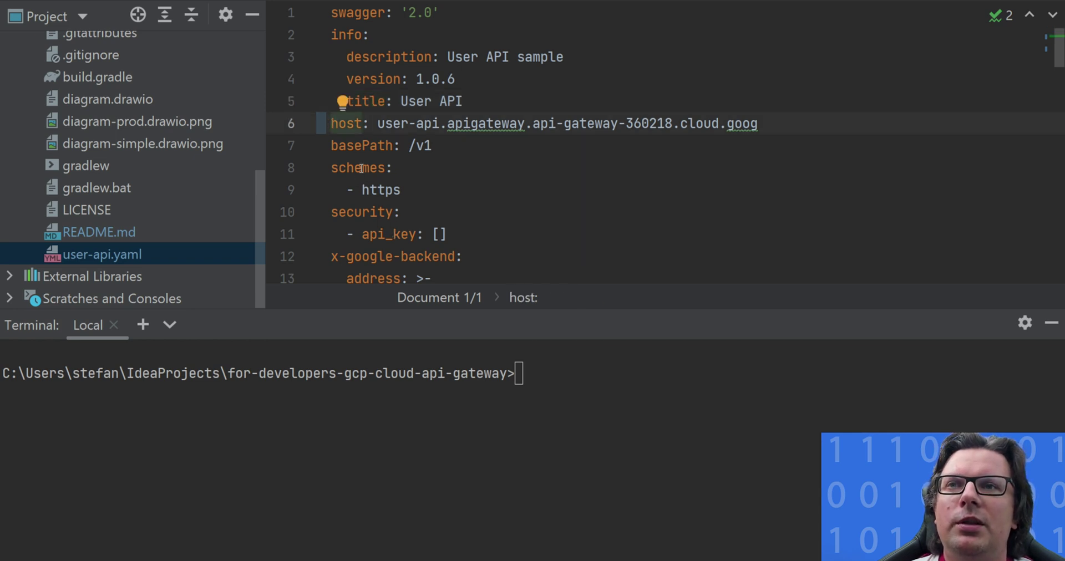
{"action": "left_click", "coordinate": [367, 123]}
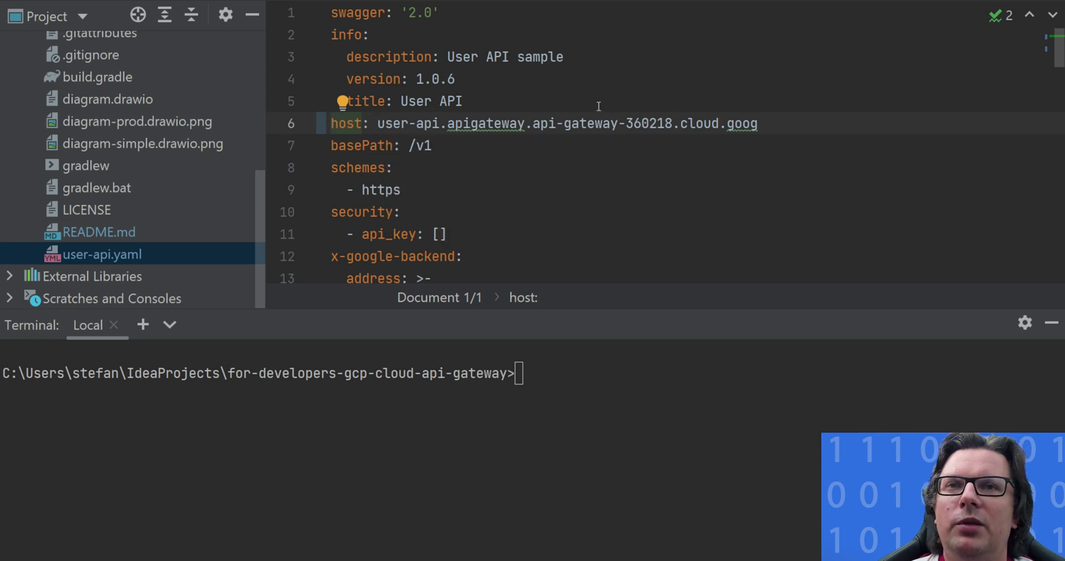
{"action": "left_click", "coordinate": [444, 146]}
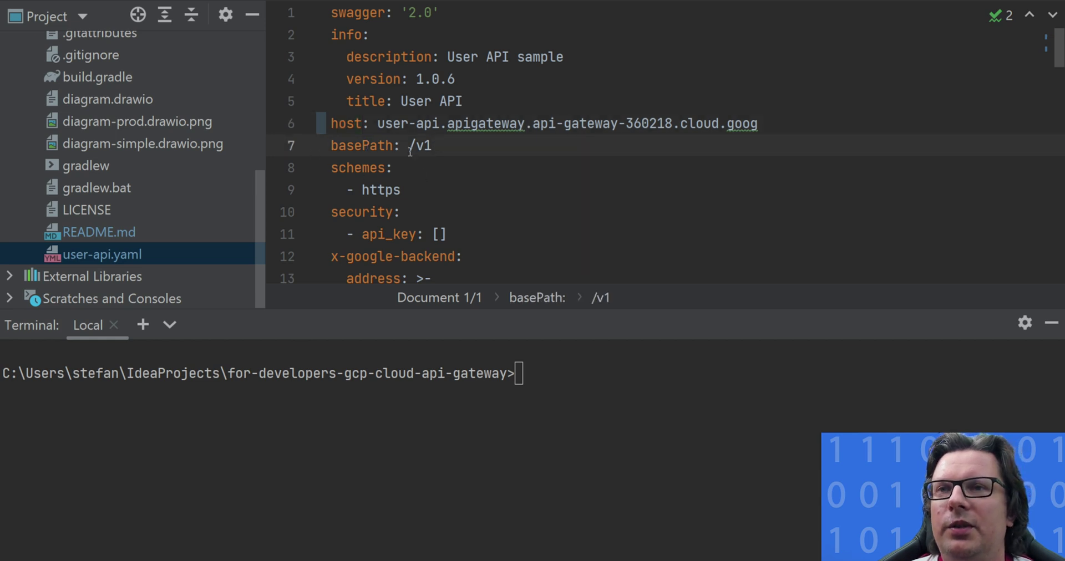
{"action": "left_click", "coordinate": [448, 167]}
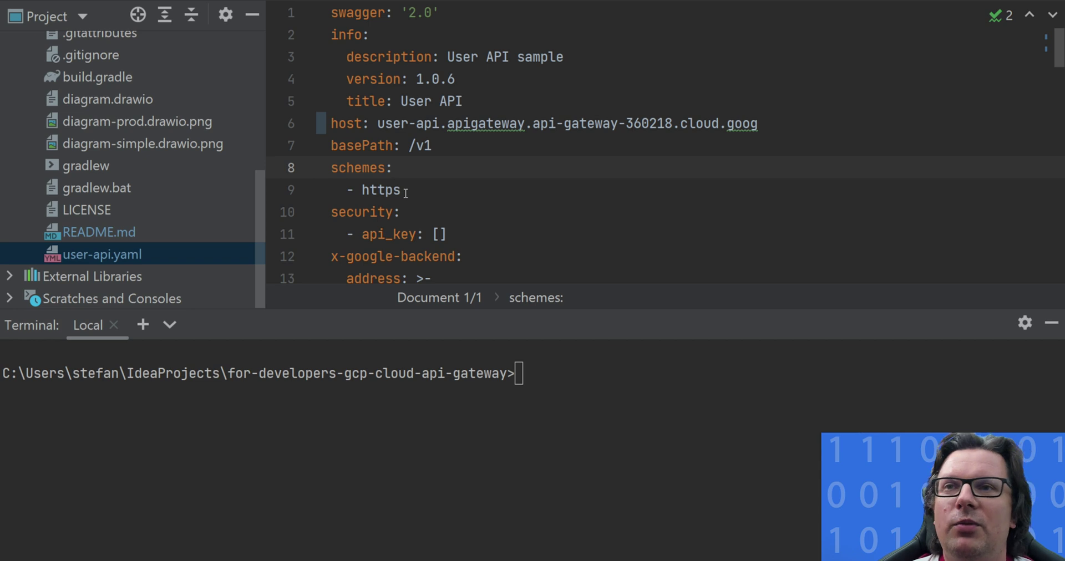
{"action": "left_click", "coordinate": [444, 212]}
{"action": "scroll", "coordinate": [446, 183], "scroll_direction": "down", "scroll_amount": 2}
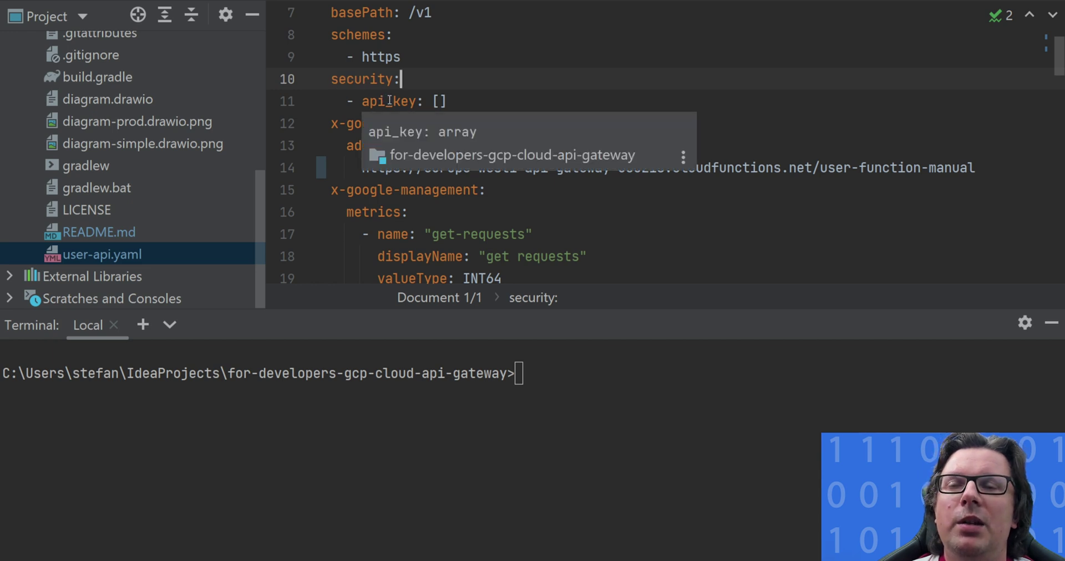
{"action": "left_click", "coordinate": [388, 101]}
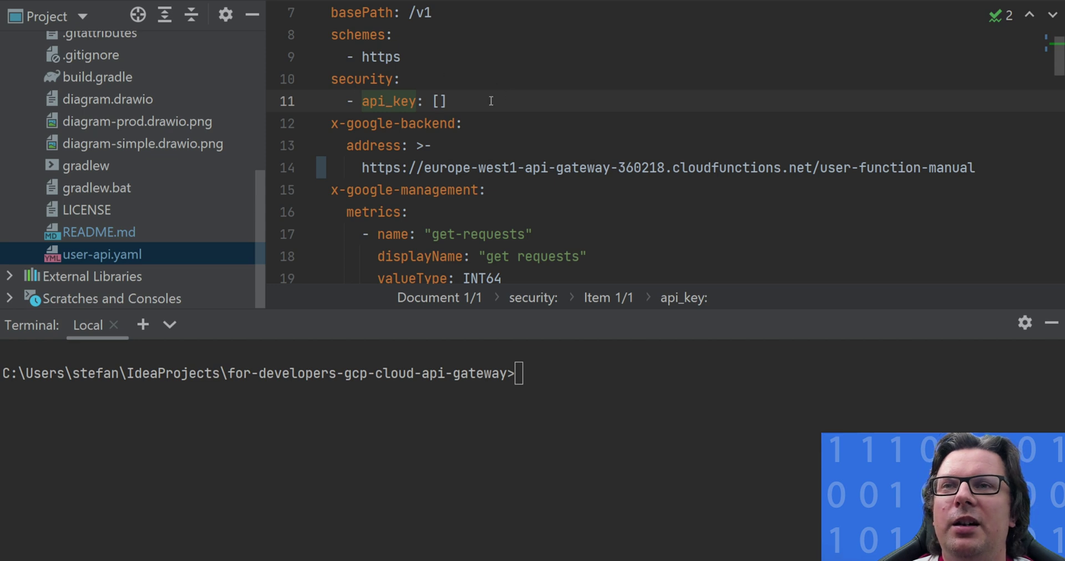
{"action": "left_click", "coordinate": [515, 123]}
{"action": "scroll", "coordinate": [516, 122], "scroll_direction": "down", "scroll_amount": 3}
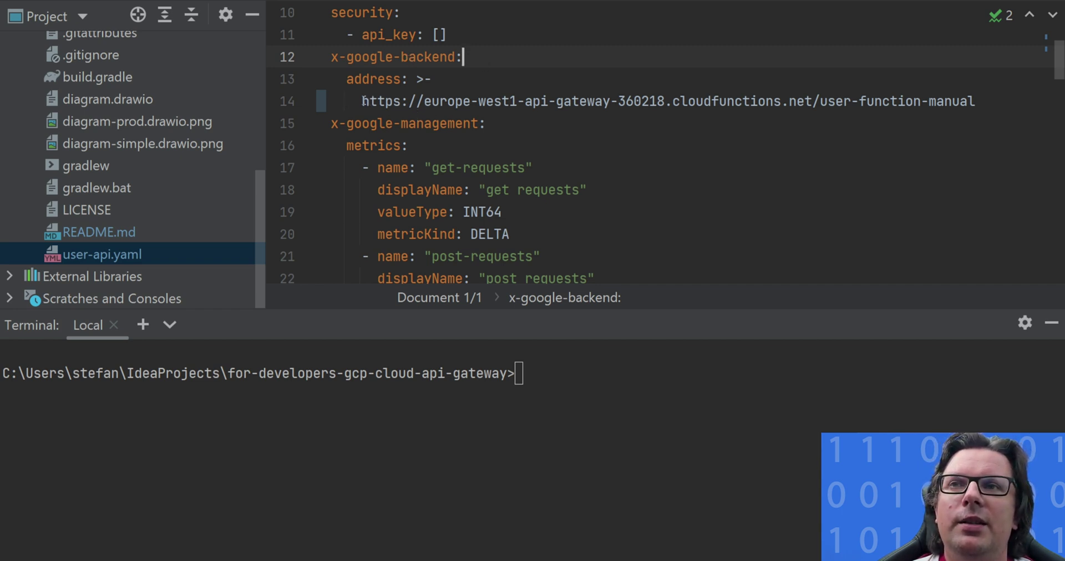
{"action": "left_click", "coordinate": [361, 101]}
{"action": "left_click_drag", "start_coordinate": [362, 101], "coordinate": [974, 101]}
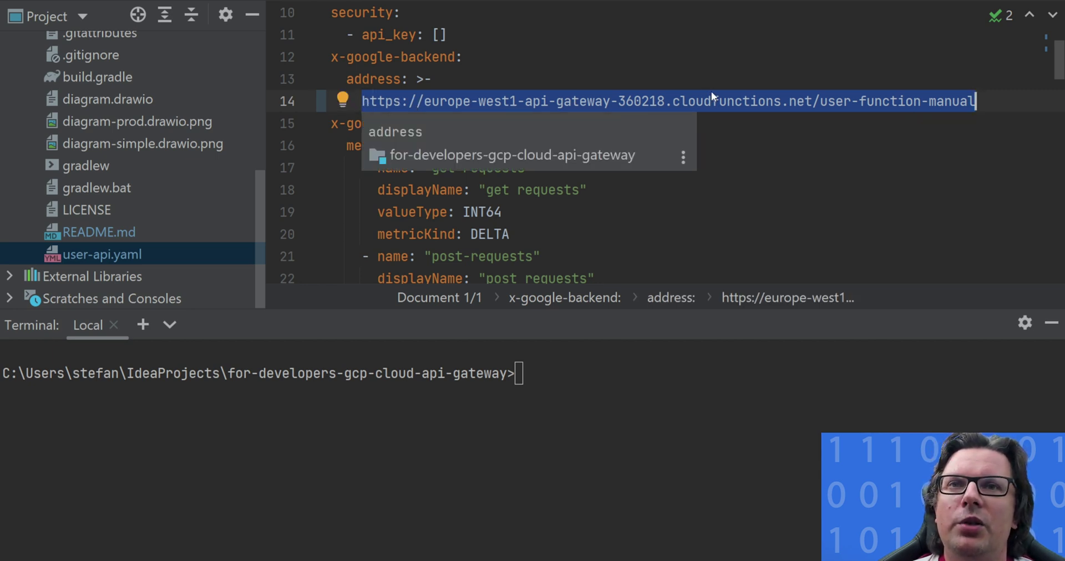
{"action": "left_click", "coordinate": [583, 55]}
{"action": "scroll", "coordinate": [582, 55], "scroll_direction": "down", "scroll_amount": 1}
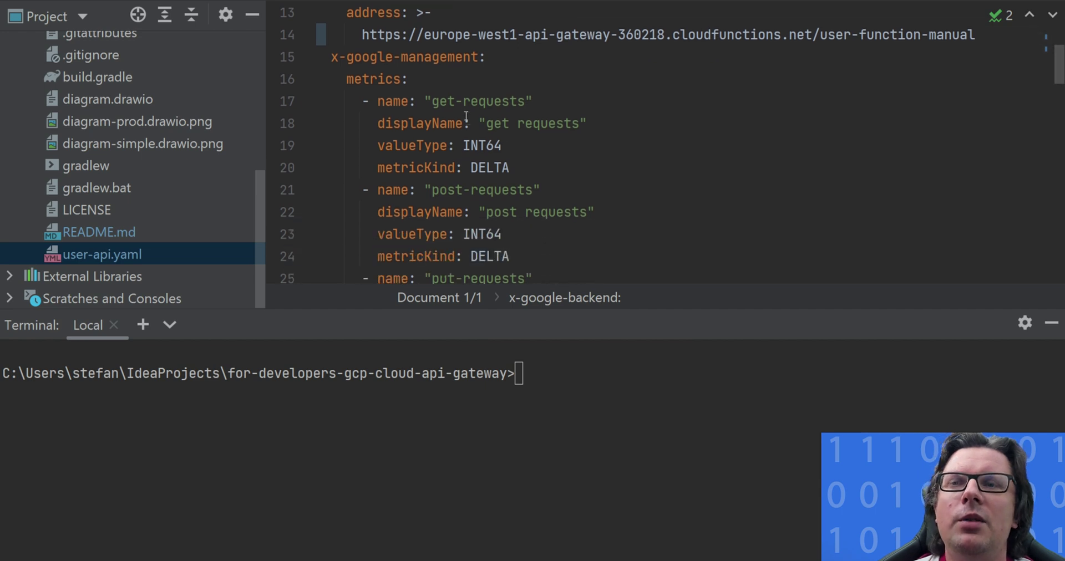
{"action": "left_click", "coordinate": [454, 88]}
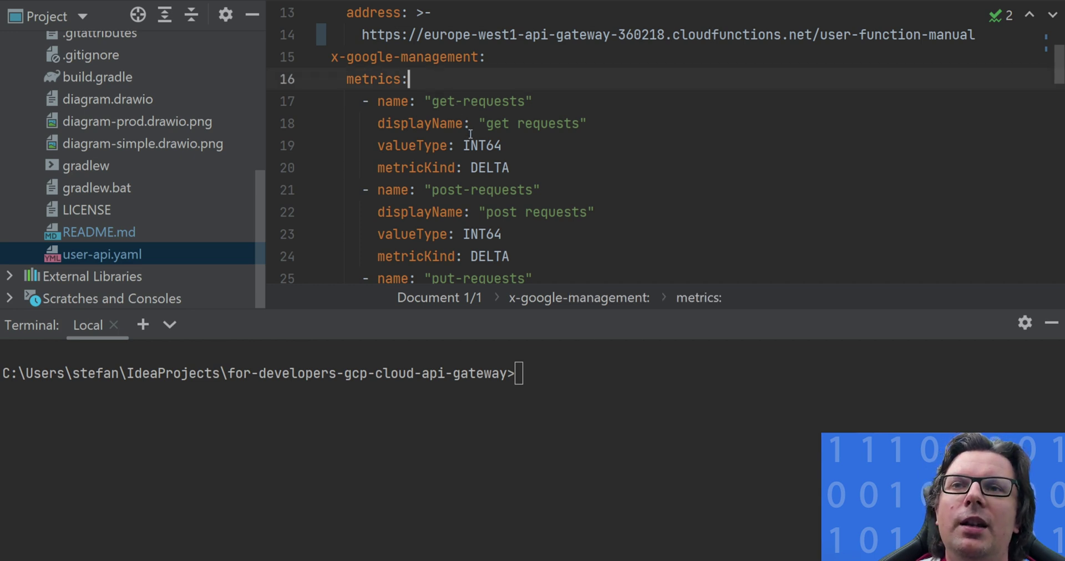
{"action": "scroll", "coordinate": [470, 133], "scroll_direction": "down", "scroll_amount": 1}
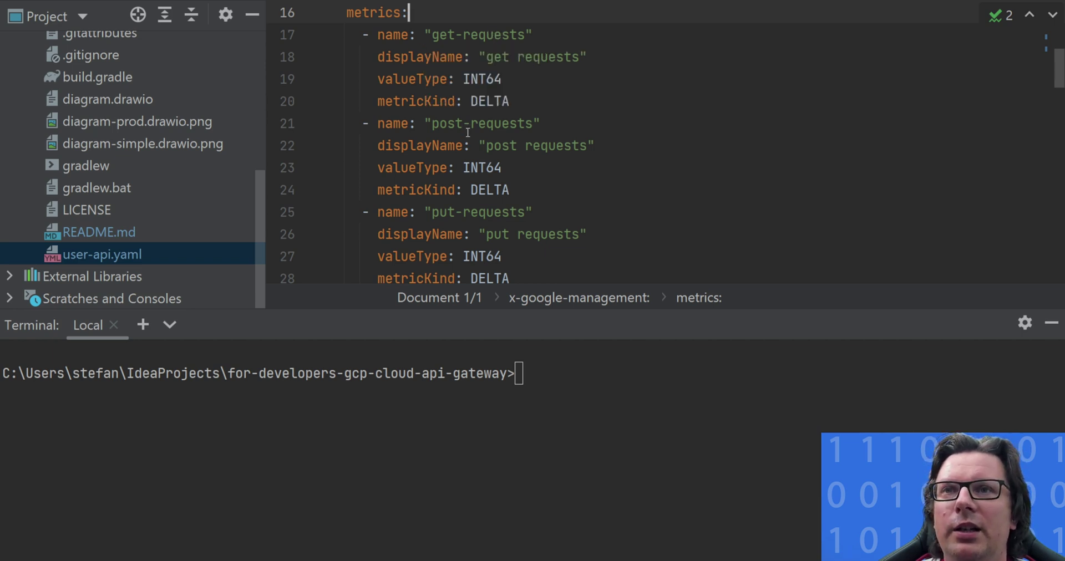
{"action": "scroll", "coordinate": [461, 220], "scroll_direction": "down", "scroll_amount": 2}
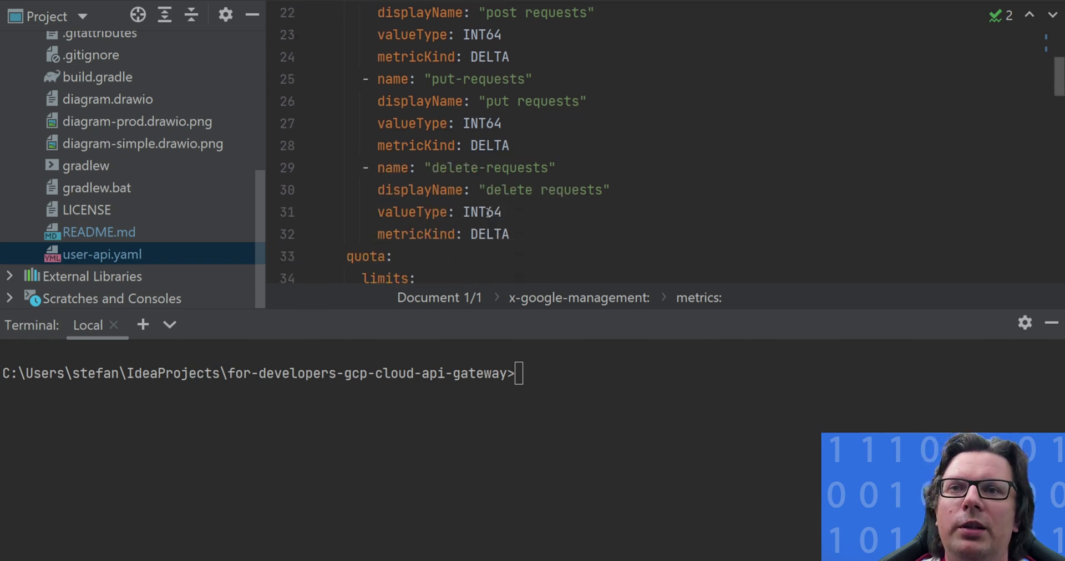
{"action": "left_click", "coordinate": [507, 80]}
{"action": "scroll", "coordinate": [542, 100], "scroll_direction": "up", "scroll_amount": 2}
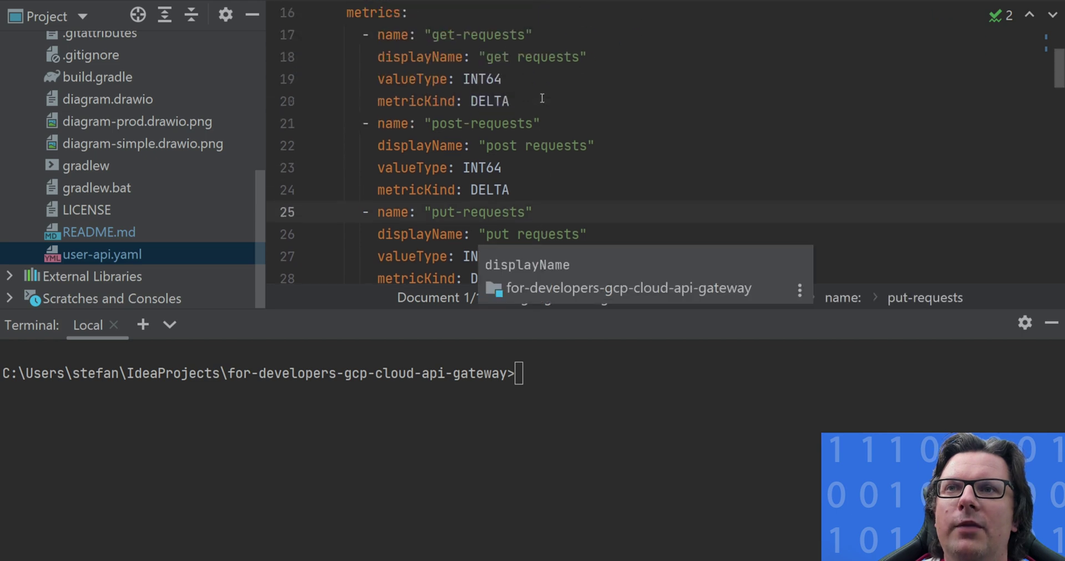
{"action": "scroll", "coordinate": [432, 67], "scroll_direction": "down", "scroll_amount": 5}
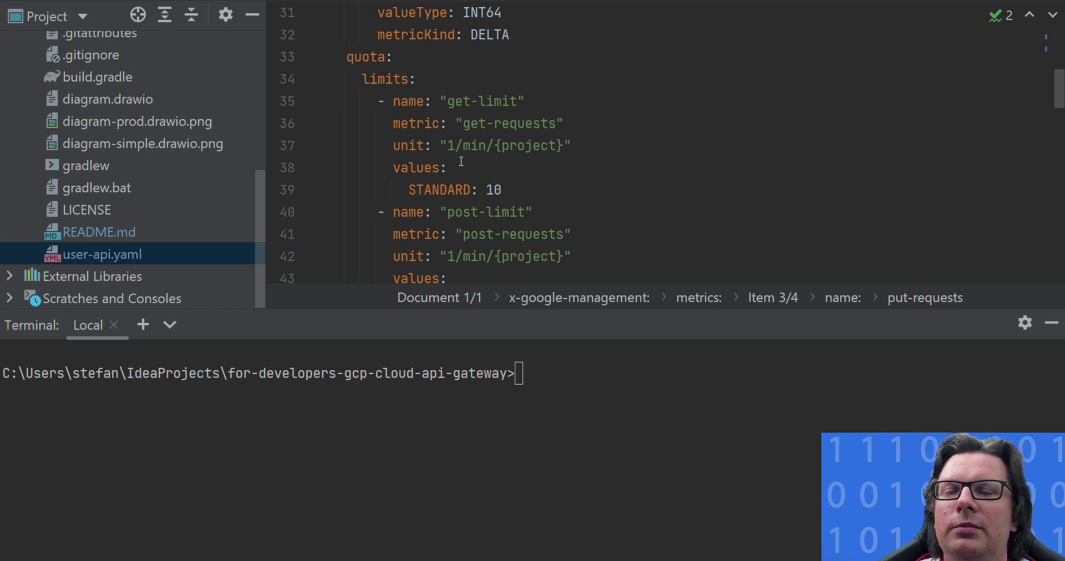
{"action": "double_click", "coordinate": [496, 189]}
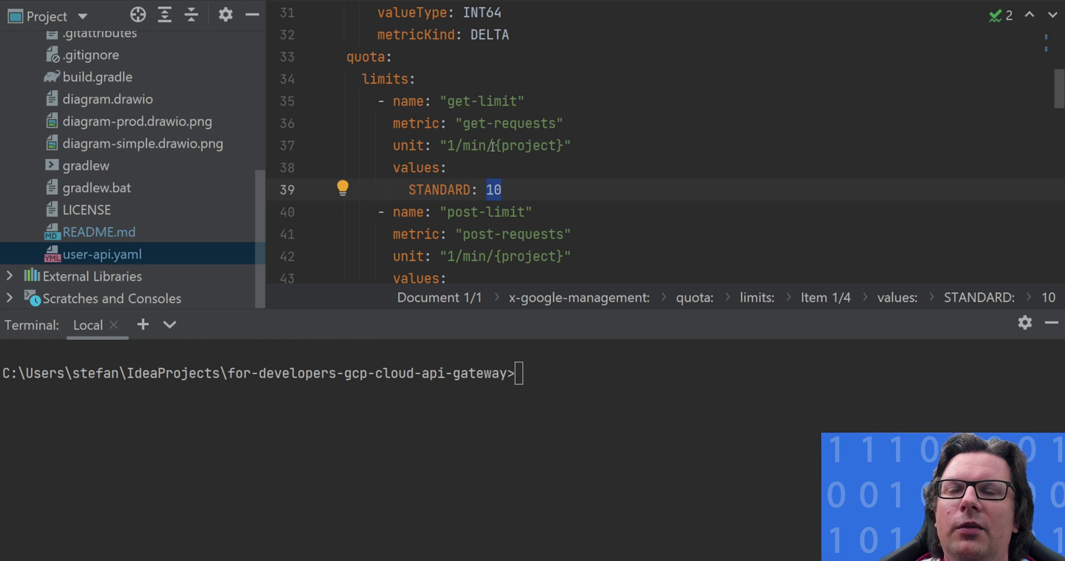
{"action": "mouse_move", "coordinate": [479, 145]}
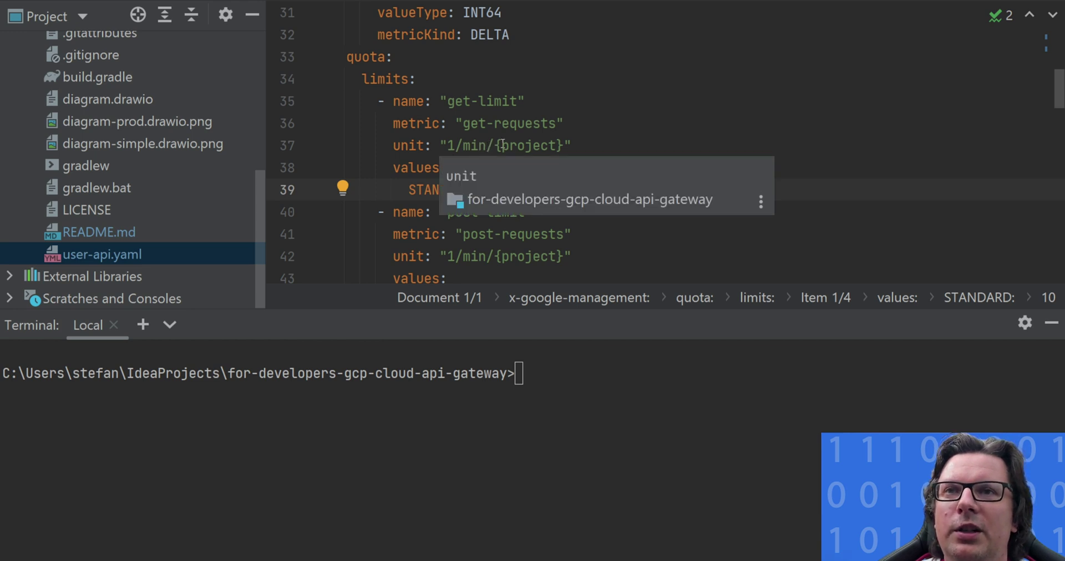
{"action": "double_click", "coordinate": [475, 146]}
{"action": "scroll", "coordinate": [551, 153], "scroll_direction": "down", "scroll_amount": 2}
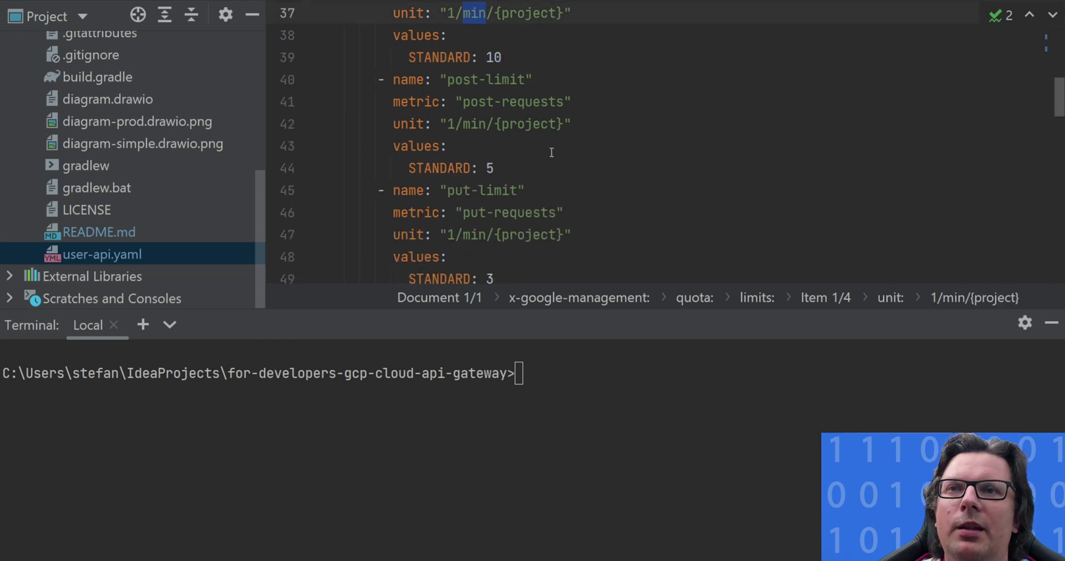
{"action": "scroll", "coordinate": [551, 152], "scroll_direction": "down", "scroll_amount": 1}
{"action": "left_click", "coordinate": [488, 101]}
{"action": "left_click", "coordinate": [487, 212]}
{"action": "scroll", "coordinate": [488, 205], "scroll_direction": "down", "scroll_amount": 2}
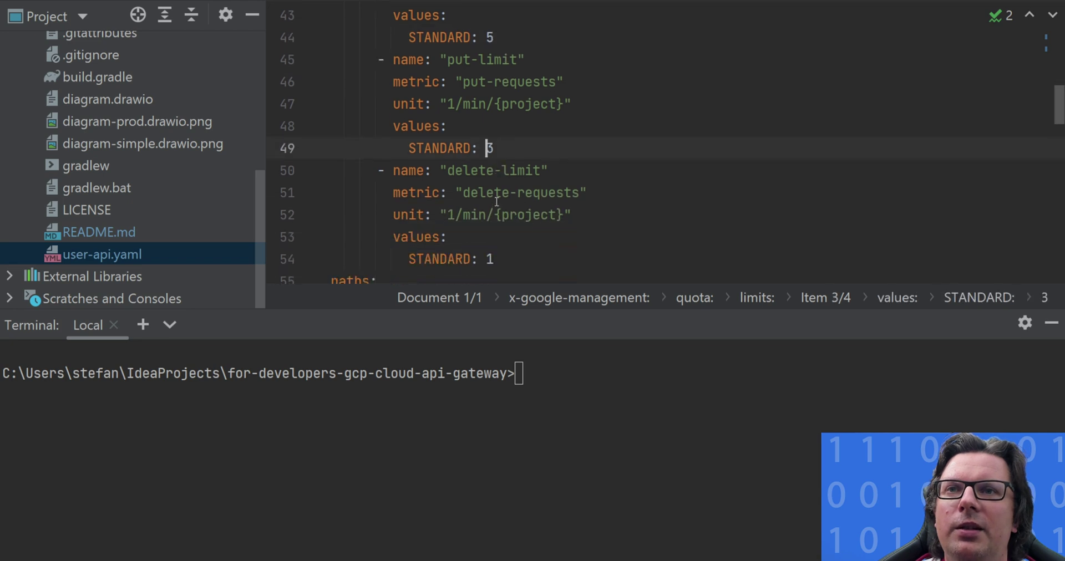
{"action": "left_click", "coordinate": [487, 189]}
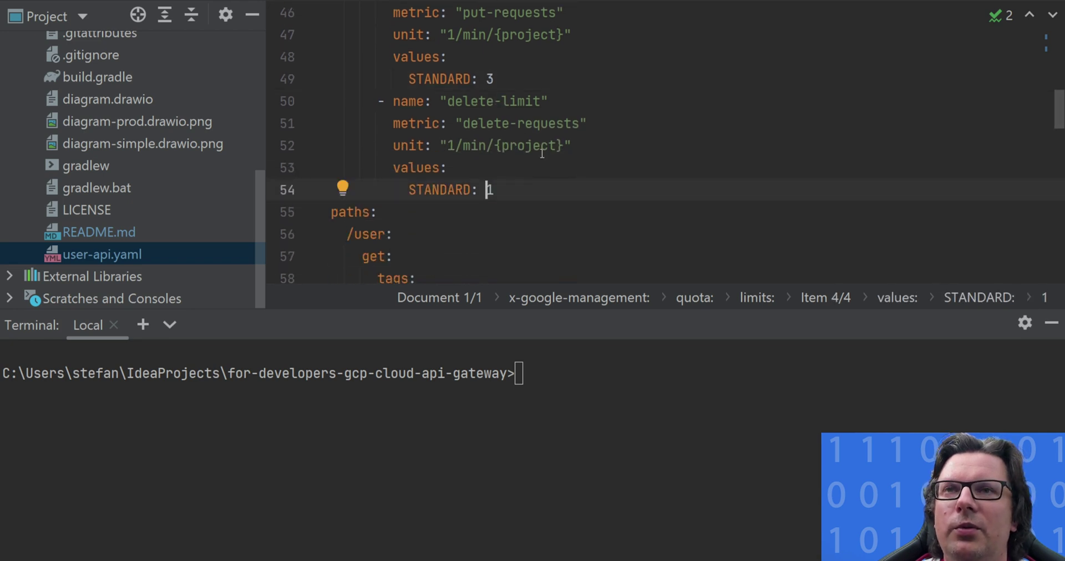
{"action": "scroll", "coordinate": [542, 153], "scroll_direction": "up", "scroll_amount": 4}
{"action": "scroll", "coordinate": [542, 153], "scroll_direction": "up", "scroll_amount": 2}
{"action": "scroll", "coordinate": [542, 153], "scroll_direction": "down", "scroll_amount": 8}
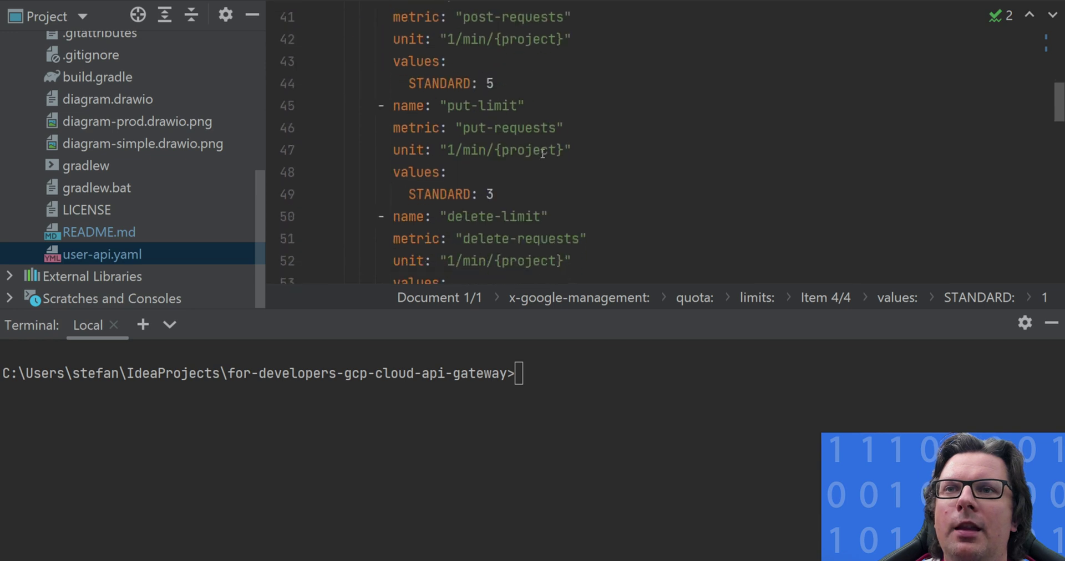
{"action": "left_click", "coordinate": [452, 88]}
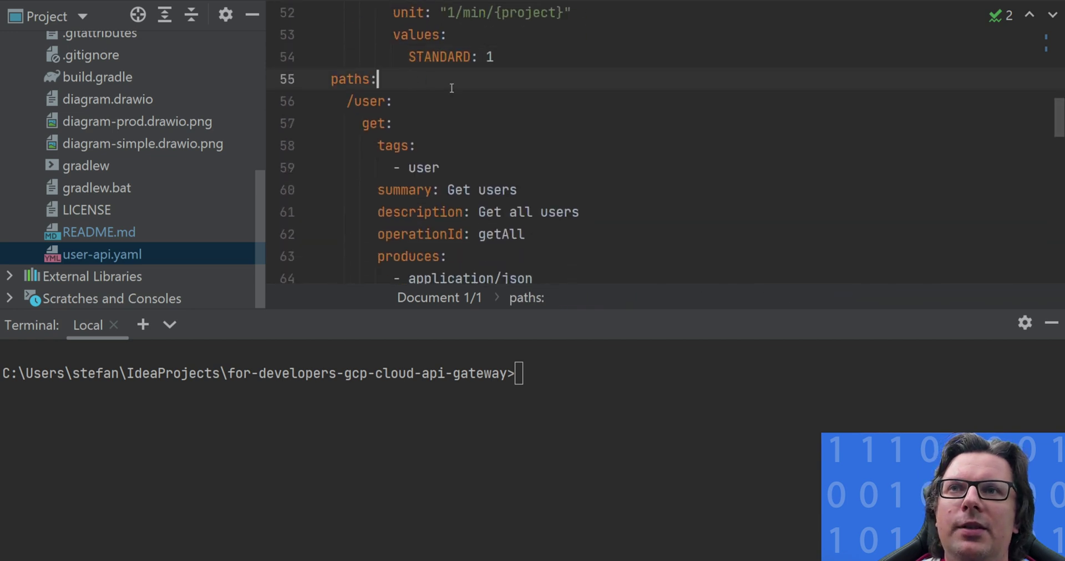
{"action": "key", "text": "Down"}
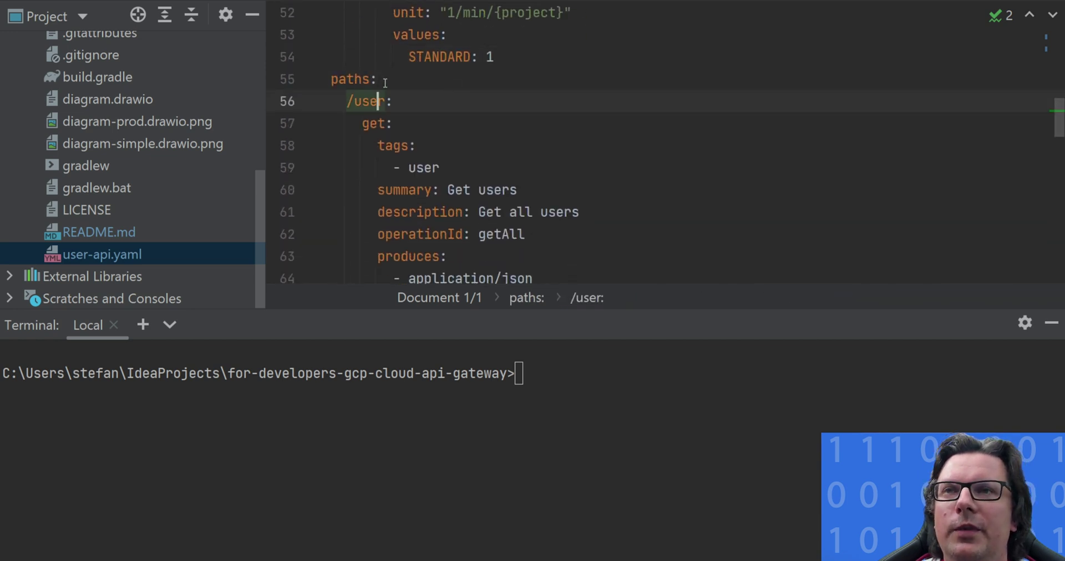
{"action": "left_click", "coordinate": [346, 109]}
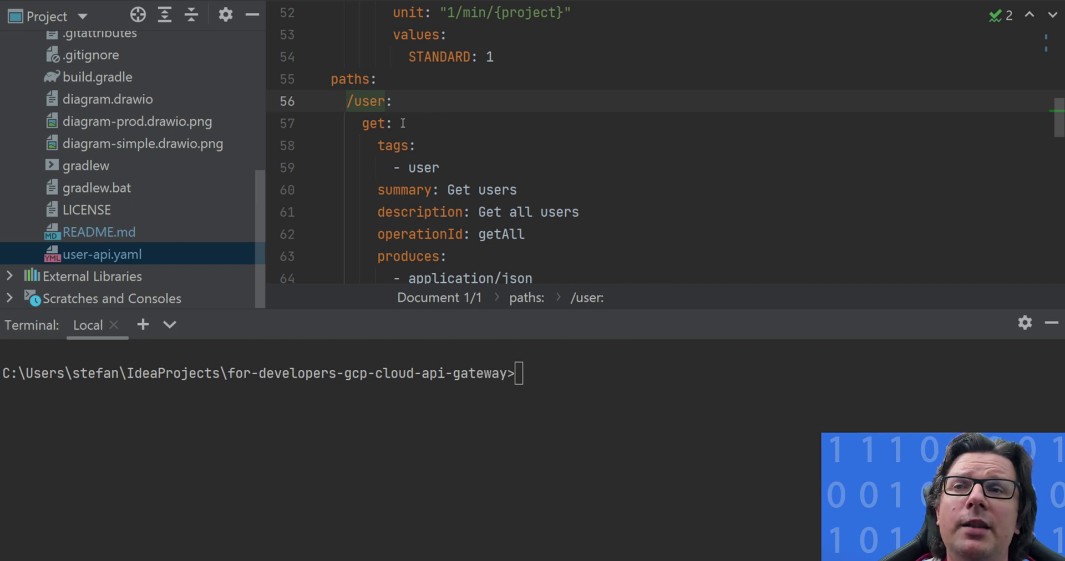
{"action": "left_click", "coordinate": [443, 125]}
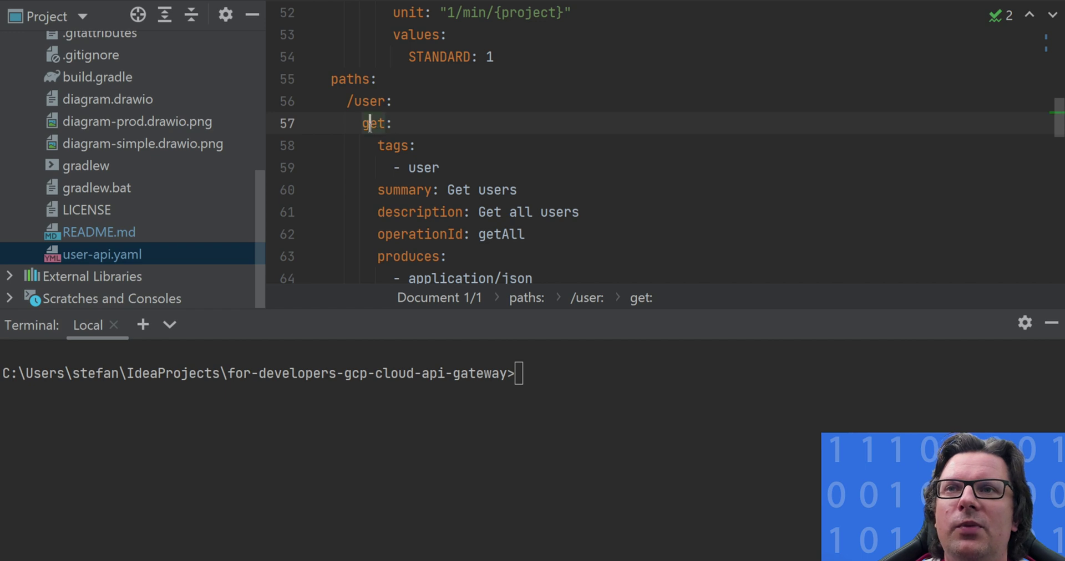
{"action": "scroll", "coordinate": [461, 132], "scroll_direction": "down", "scroll_amount": 2}
{"action": "scroll", "coordinate": [462, 133], "scroll_direction": "down", "scroll_amount": 1}
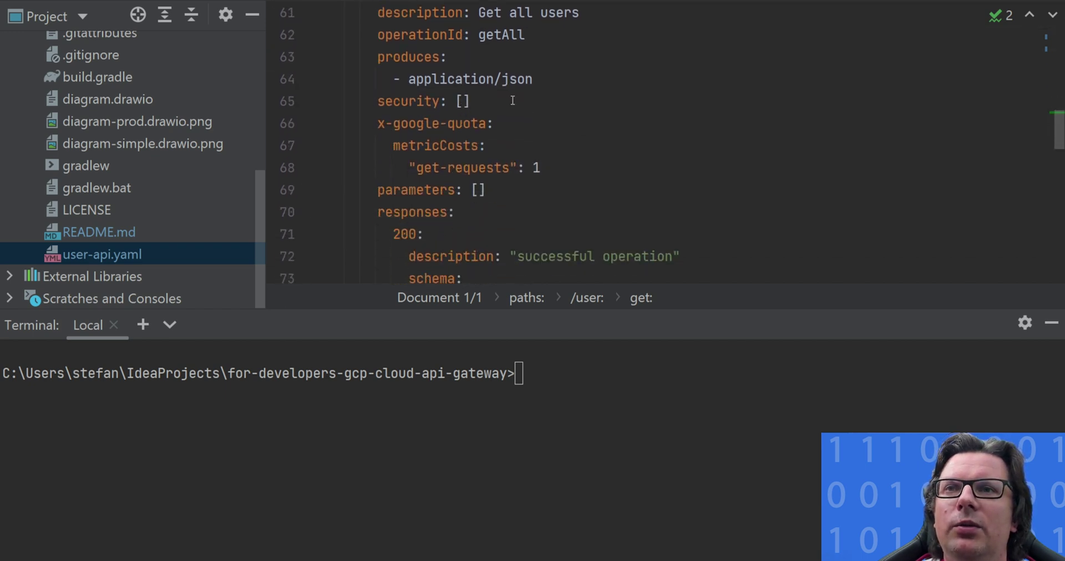
{"action": "scroll", "coordinate": [460, 183], "scroll_direction": "down", "scroll_amount": 1}
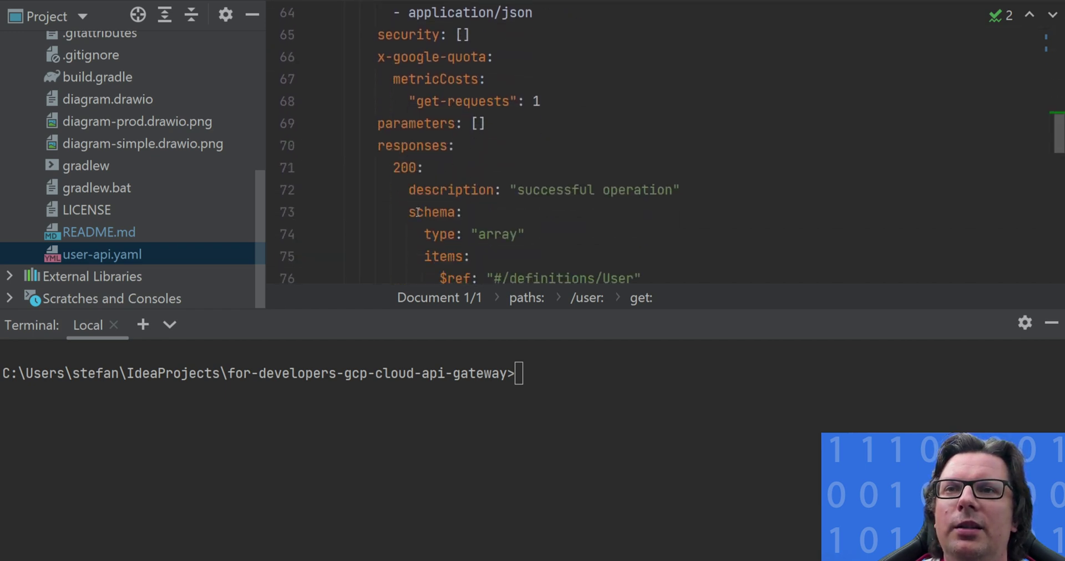
{"action": "scroll", "coordinate": [476, 194], "scroll_direction": "down", "scroll_amount": 1}
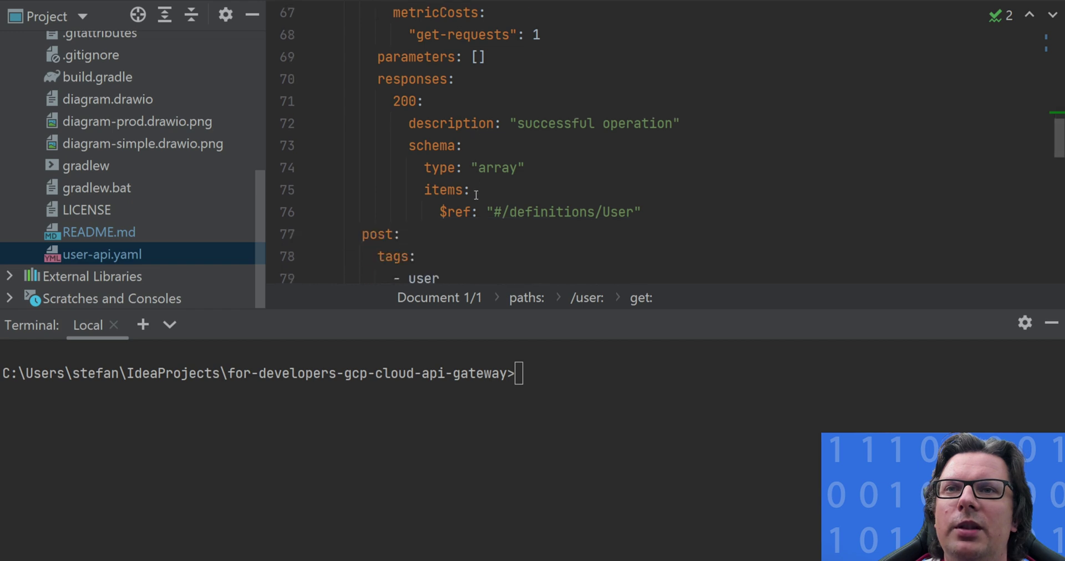
{"action": "scroll", "coordinate": [476, 195], "scroll_direction": "up", "scroll_amount": 1}
{"action": "left_click_drag", "start_coordinate": [468, 233], "coordinate": [526, 232]}
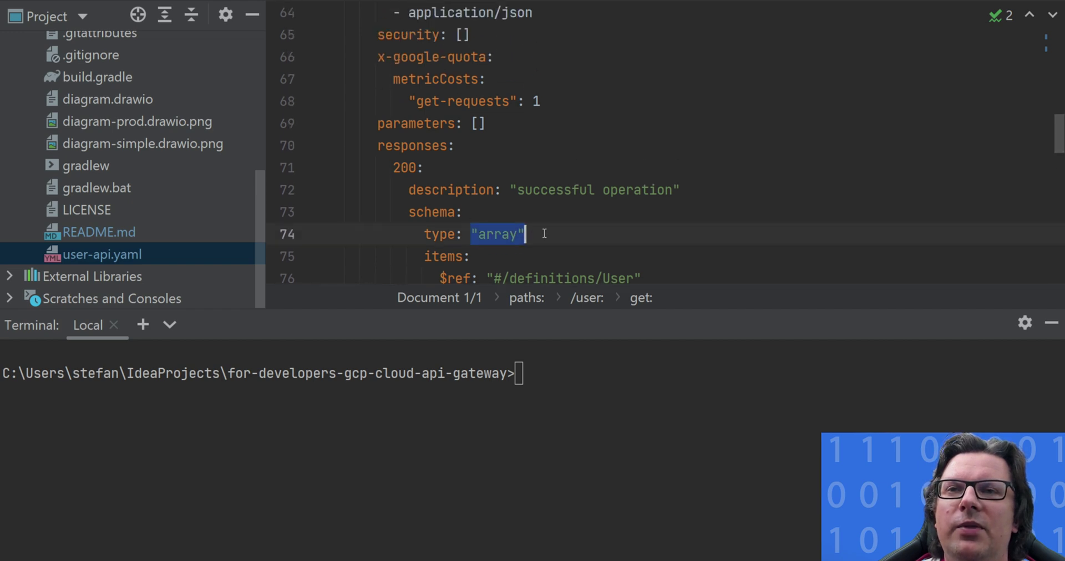
{"action": "scroll", "coordinate": [482, 247], "scroll_direction": "down", "scroll_amount": 1}
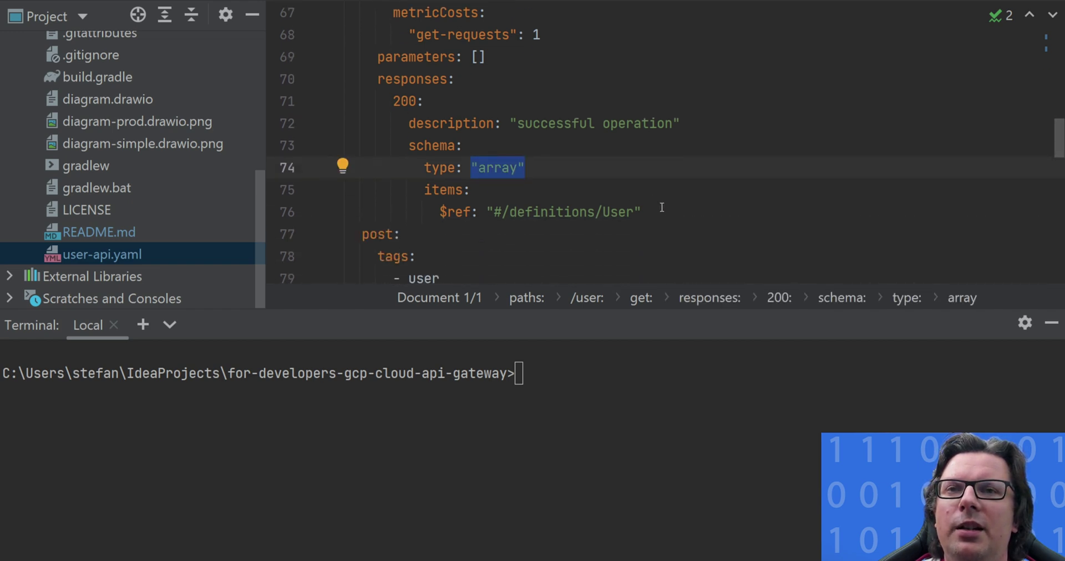
{"action": "left_click_drag", "start_coordinate": [642, 212], "coordinate": [486, 212]}
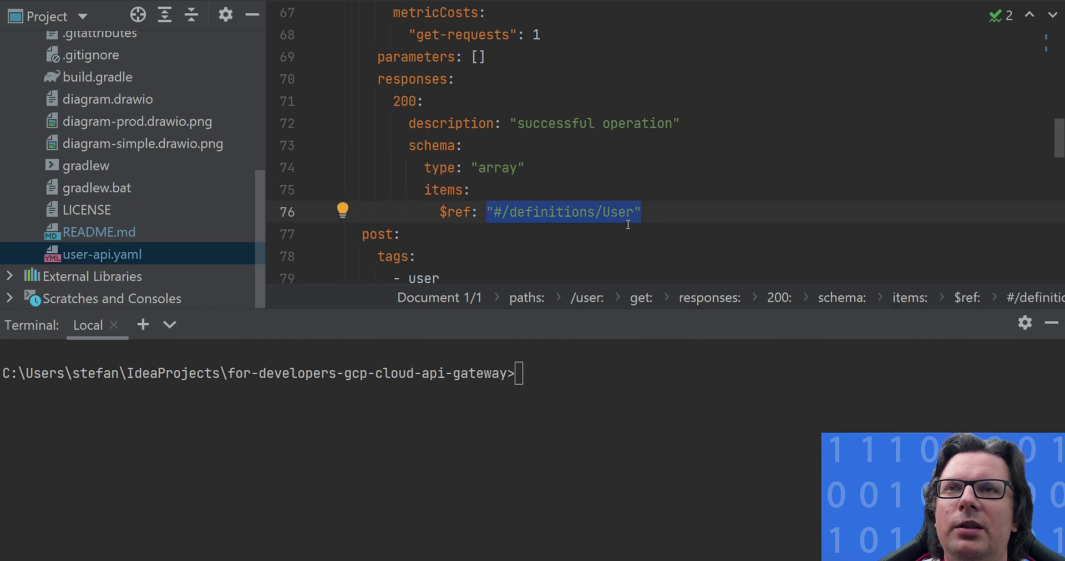
{"action": "scroll", "coordinate": [628, 222], "scroll_direction": "up", "scroll_amount": 3}
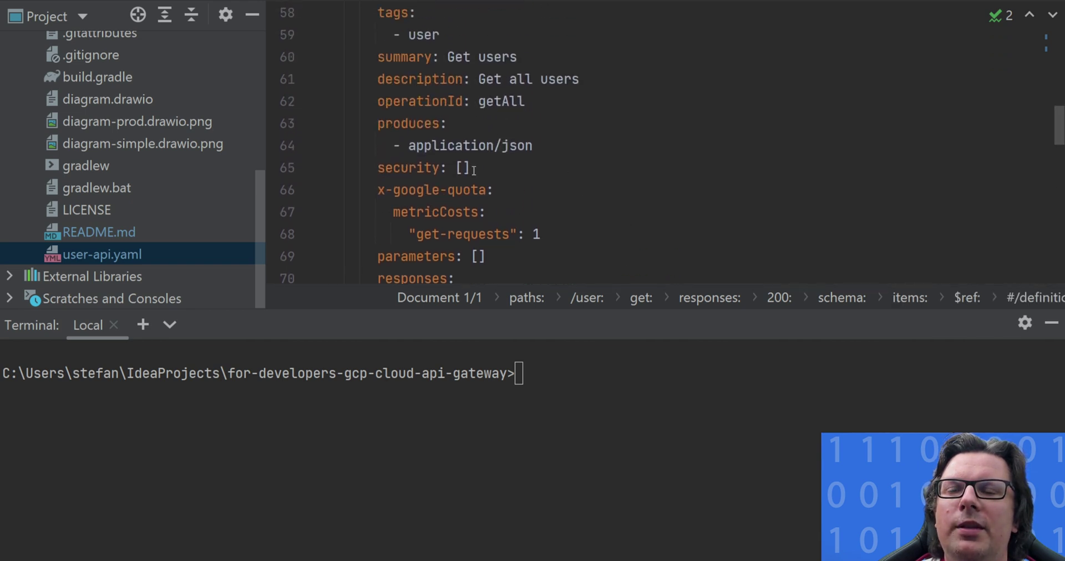
{"action": "left_click_drag", "start_coordinate": [479, 167], "coordinate": [373, 167]}
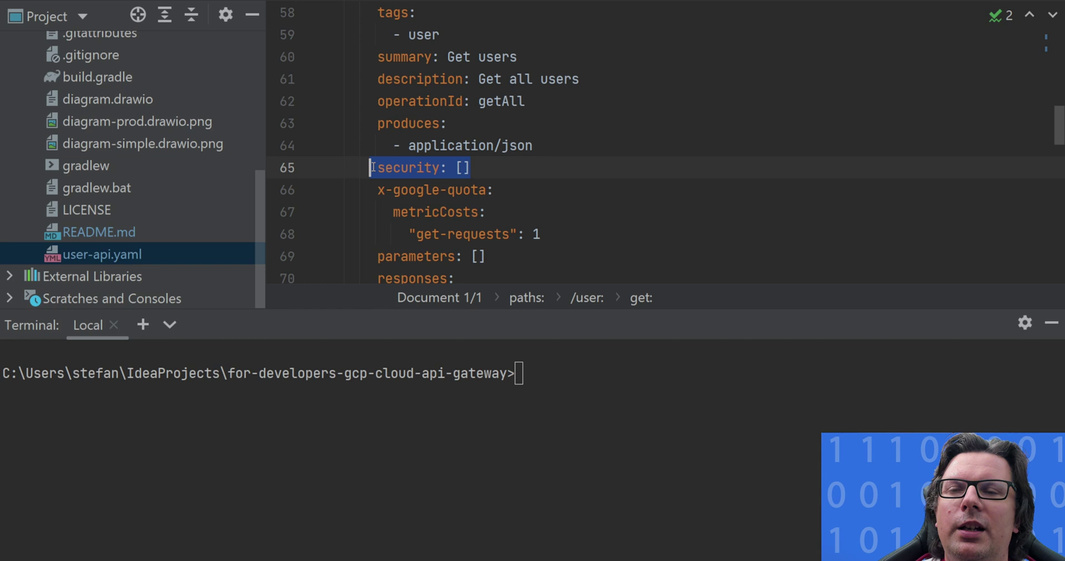
{"action": "left_click", "coordinate": [485, 168]}
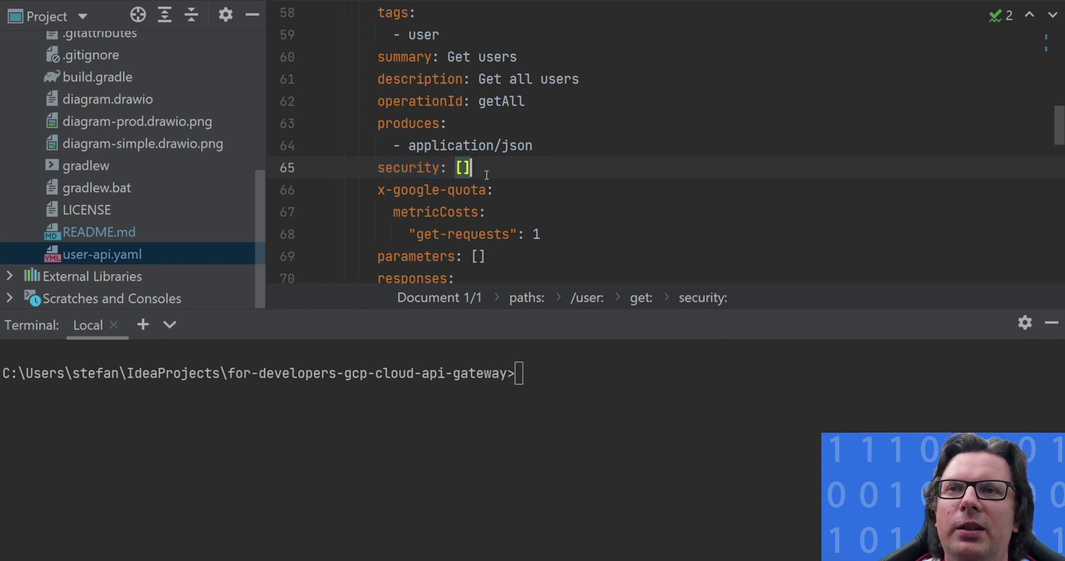
{"action": "scroll", "coordinate": [544, 178], "scroll_direction": "down", "scroll_amount": 6}
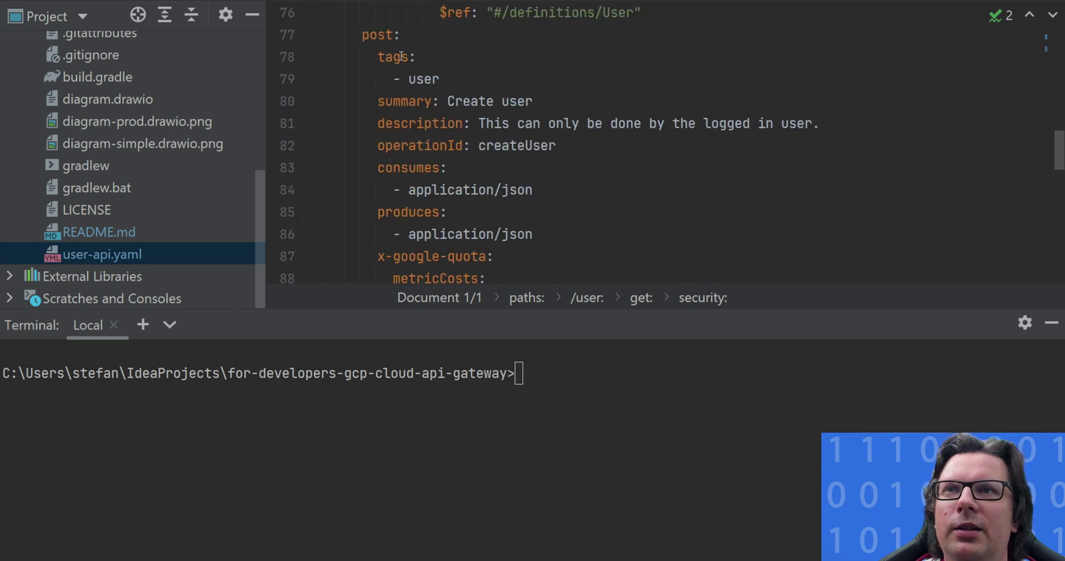
{"action": "left_click", "coordinate": [378, 34]}
{"action": "scroll", "coordinate": [498, 145], "scroll_direction": "down", "scroll_amount": 2}
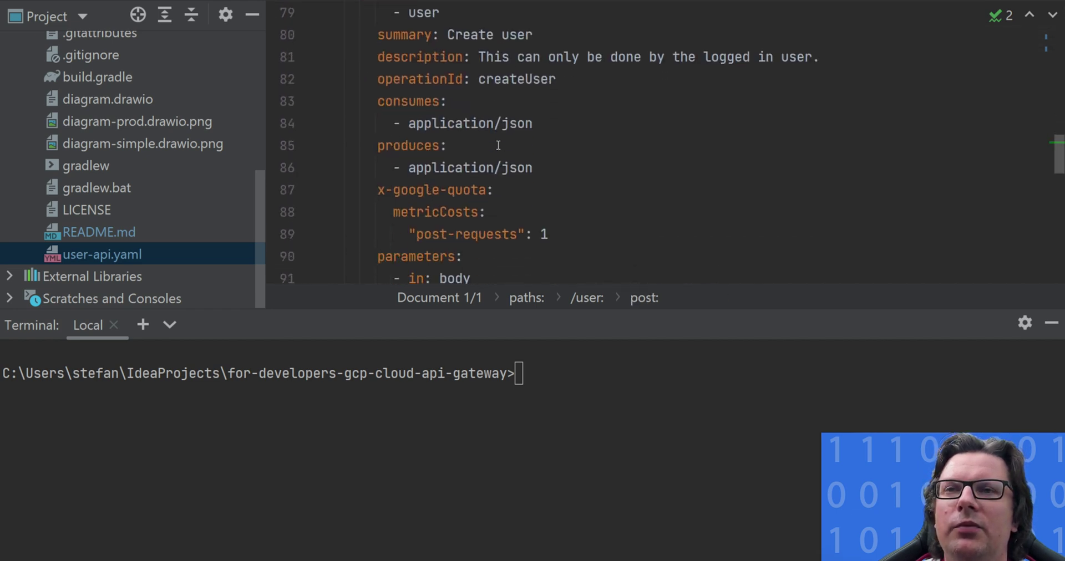
{"action": "scroll", "coordinate": [498, 145], "scroll_direction": "down", "scroll_amount": 1}
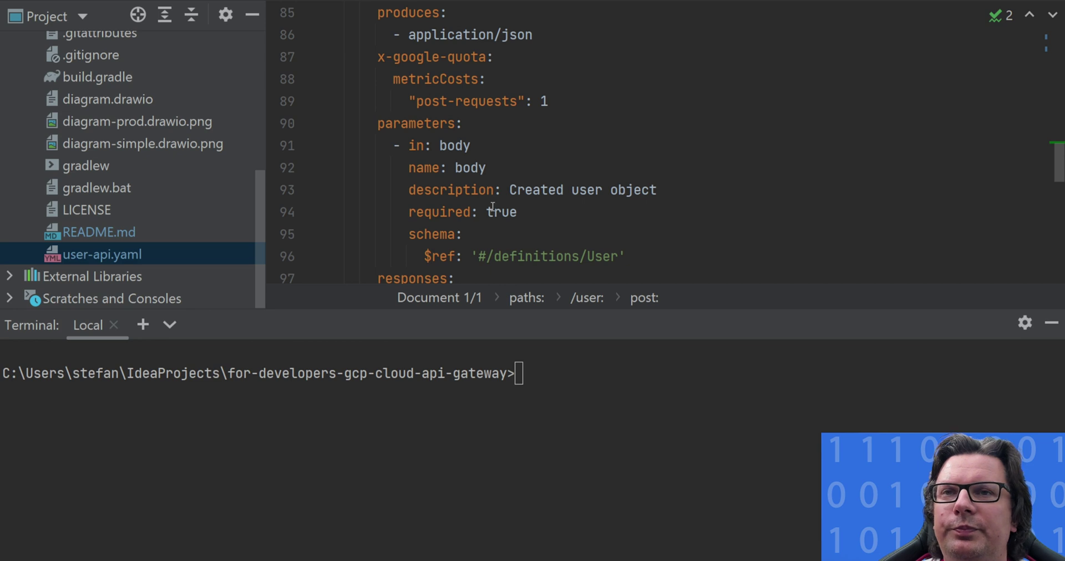
{"action": "left_click", "coordinate": [515, 212]}
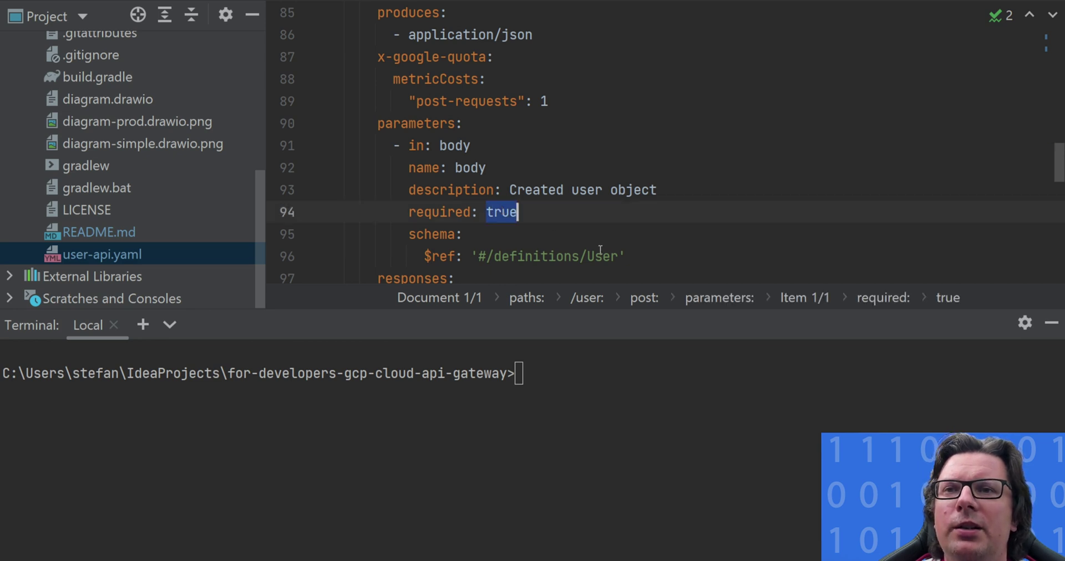
{"action": "left_click_drag", "start_coordinate": [626, 256], "coordinate": [433, 236]}
{"action": "scroll", "coordinate": [438, 217], "scroll_direction": "down", "scroll_amount": 4}
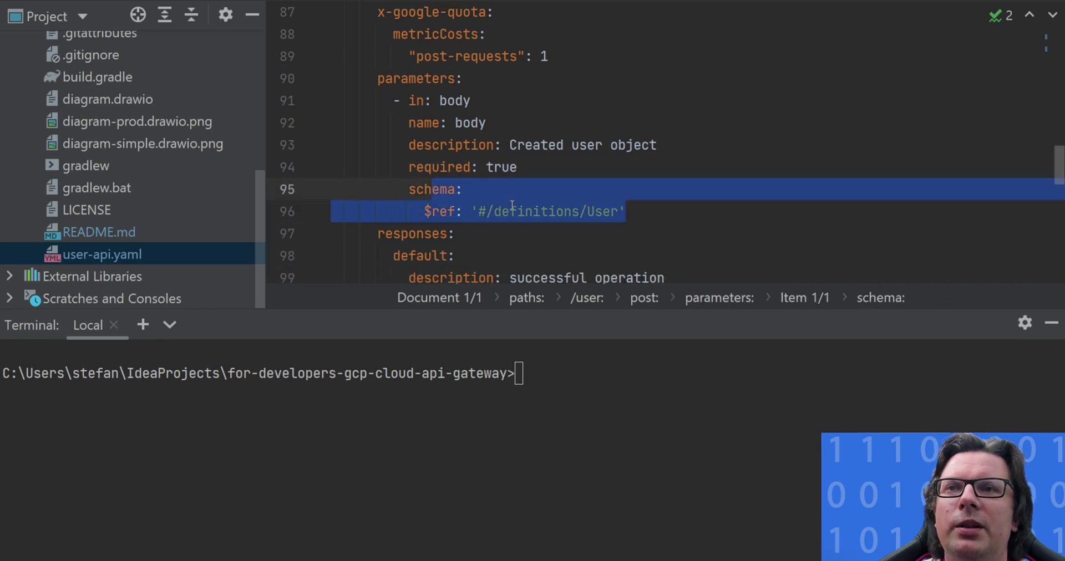
{"action": "scroll", "coordinate": [455, 177], "scroll_direction": "down", "scroll_amount": 10}
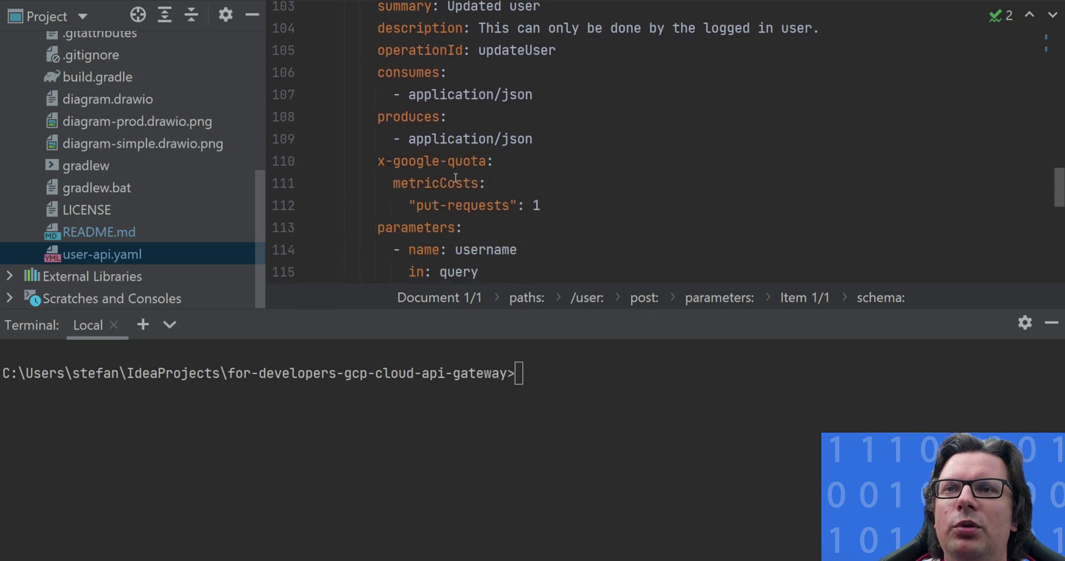
{"action": "scroll", "coordinate": [455, 178], "scroll_direction": "down", "scroll_amount": 7}
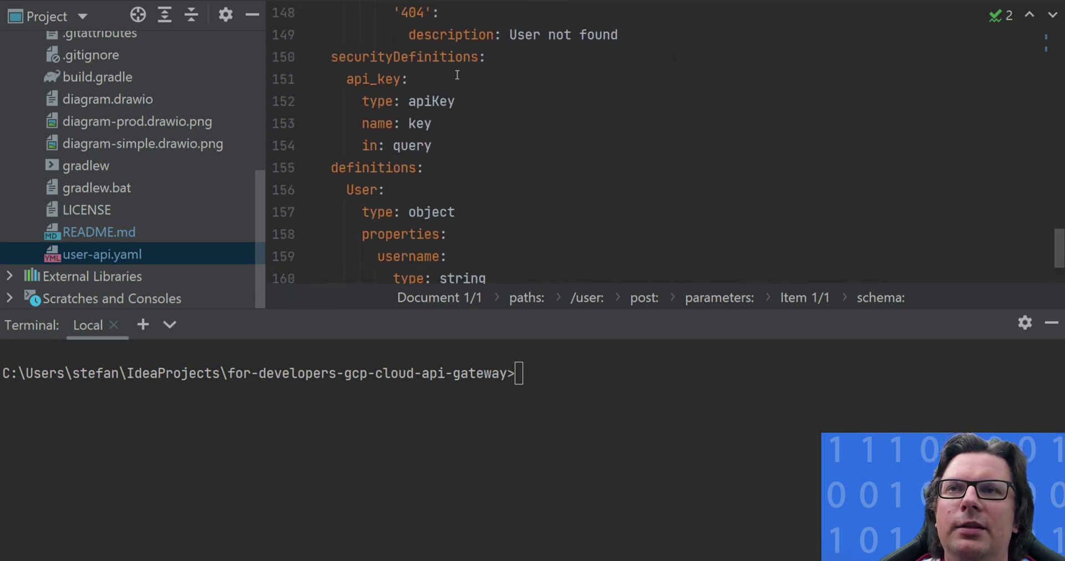
{"action": "left_click", "coordinate": [402, 56]}
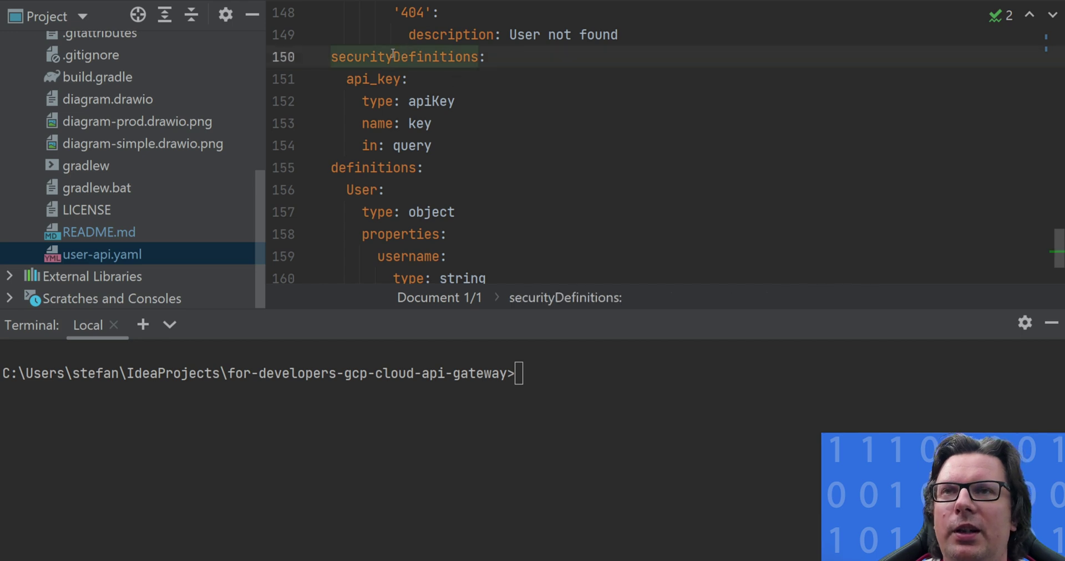
{"action": "double_click", "coordinate": [362, 82]}
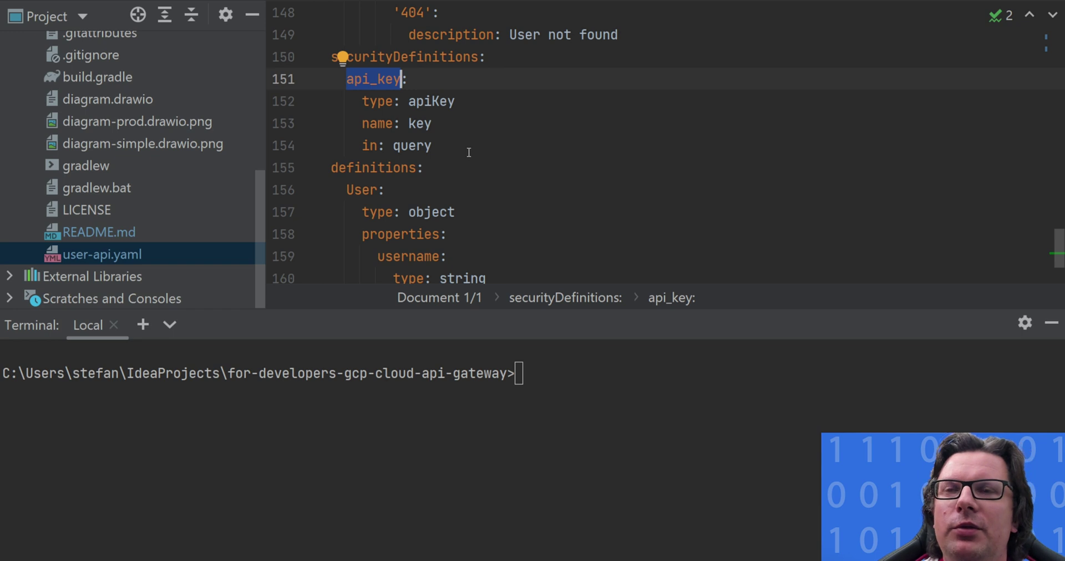
{"action": "left_click", "coordinate": [410, 146]}
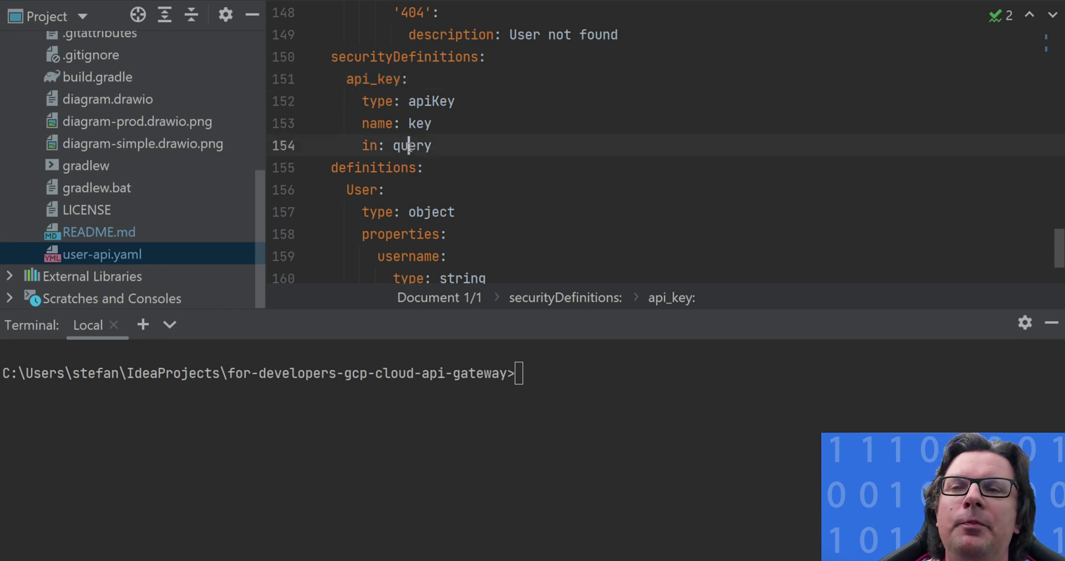
{"action": "double_click", "coordinate": [420, 123]}
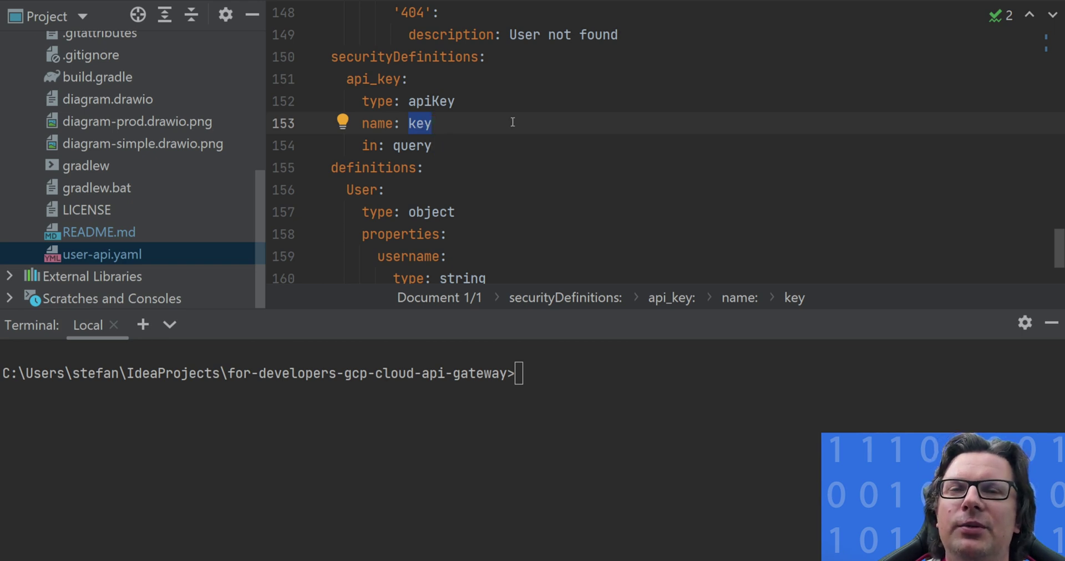
Scroll through user-api.yaml and return to the top of the file
{"action": "scroll", "coordinate": [513, 122], "scroll_direction": "down", "scroll_amount": 2}
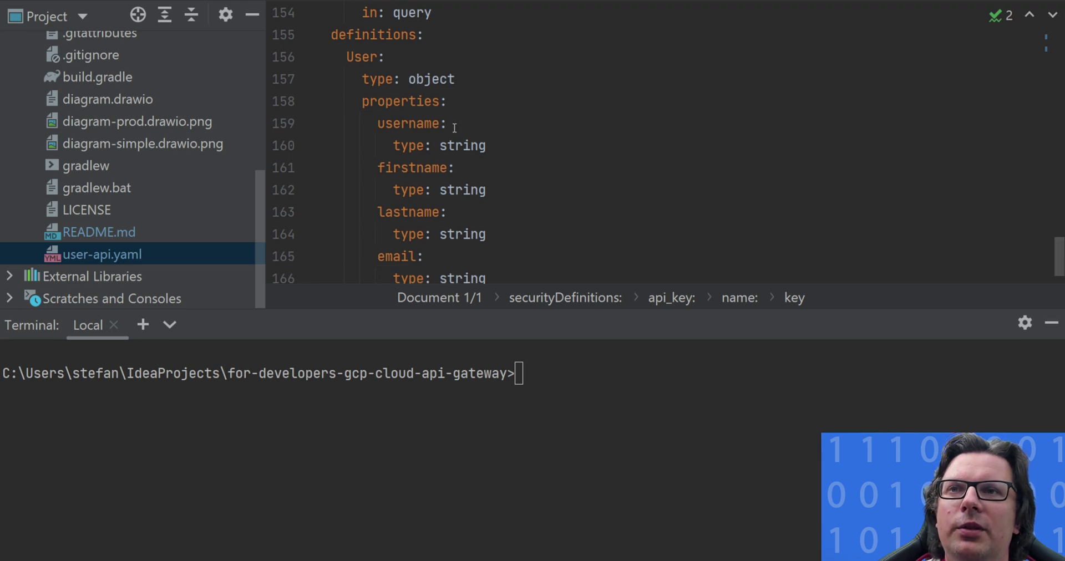
{"action": "scroll", "coordinate": [491, 124], "scroll_direction": "down", "scroll_amount": 1}
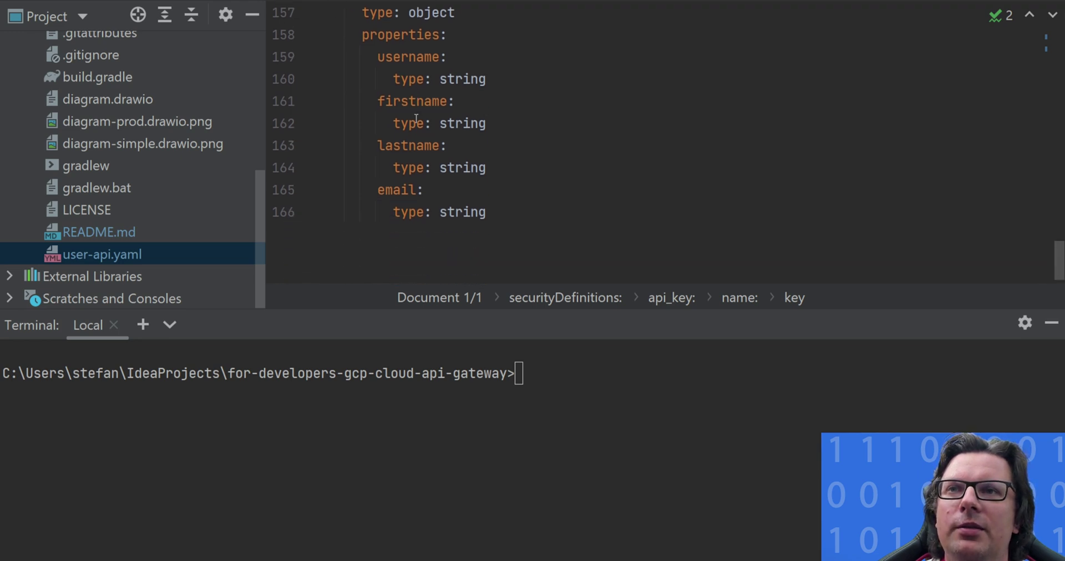
{"action": "scroll", "coordinate": [420, 210], "scroll_direction": "up", "scroll_amount": 1}
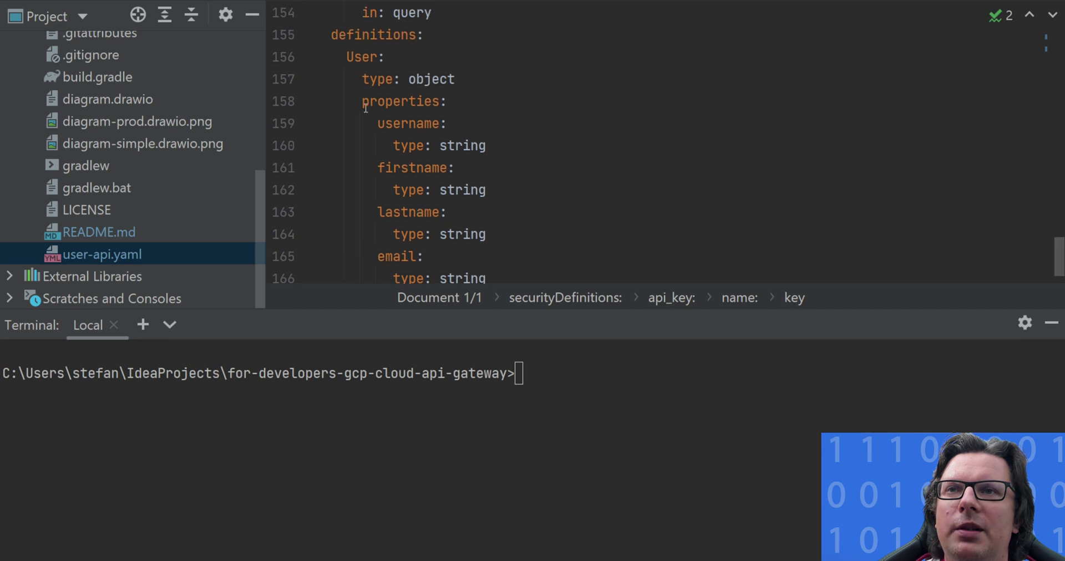
{"action": "scroll", "coordinate": [569, 142], "scroll_direction": "up", "scroll_amount": 18}
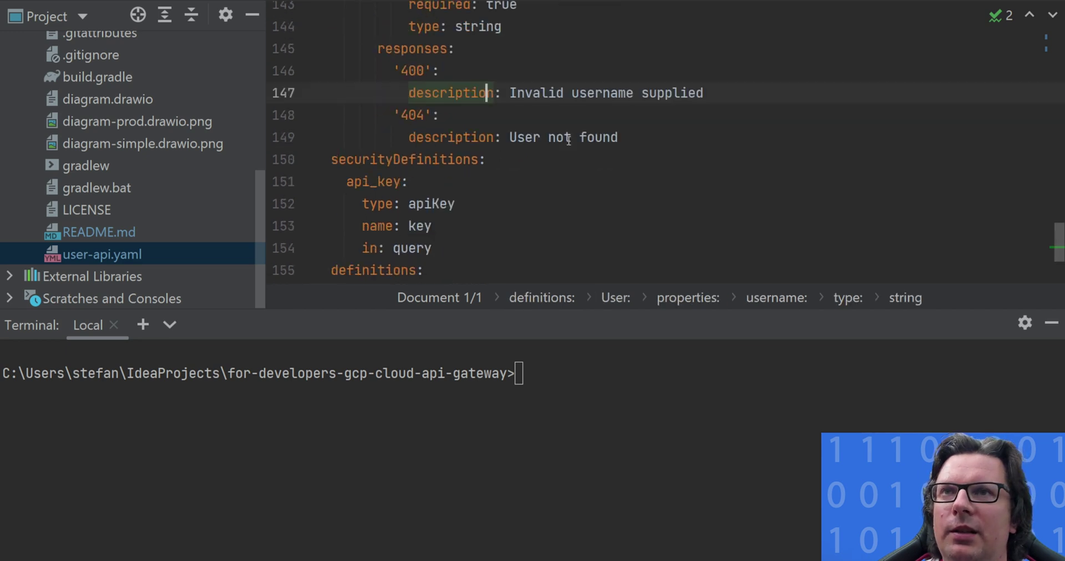
{"action": "scroll", "coordinate": [569, 142], "scroll_direction": "up", "scroll_amount": 20}
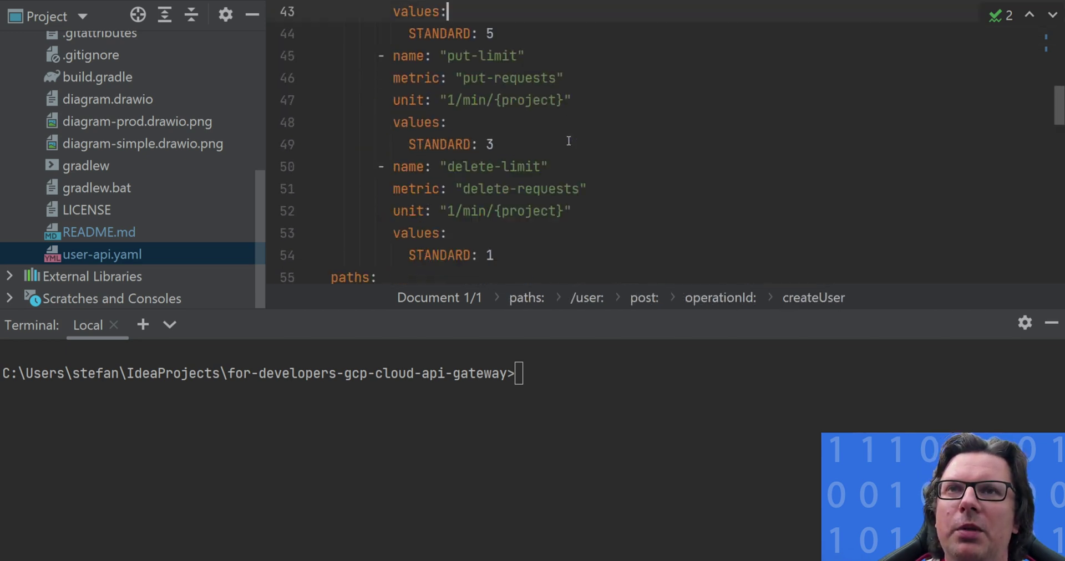
{"action": "key", "text": "Page_Up"}
{"action": "key", "text": "Page_Up"}
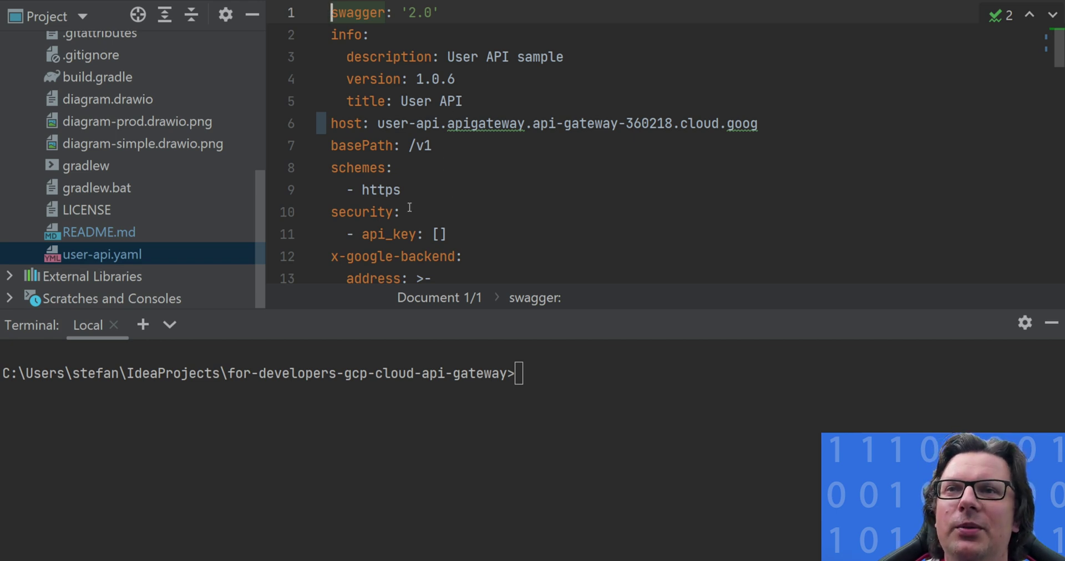
Highlight the api_key security requirement, the x-google-backend address and the host setting
{"action": "left_click", "coordinate": [355, 215]}
{"action": "double_click", "coordinate": [381, 236]}
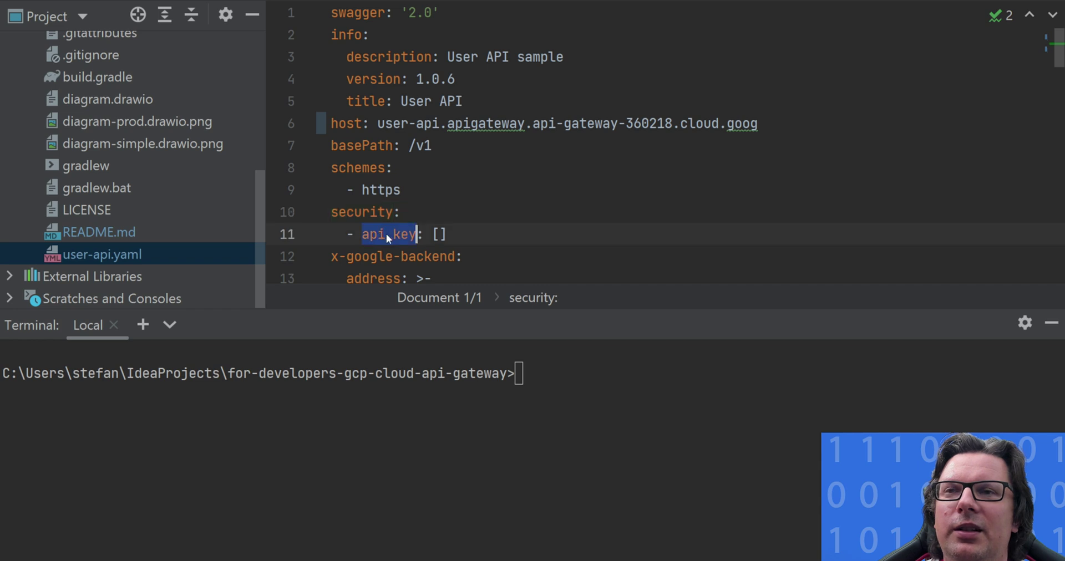
{"action": "scroll", "coordinate": [399, 211], "scroll_direction": "down", "scroll_amount": 1}
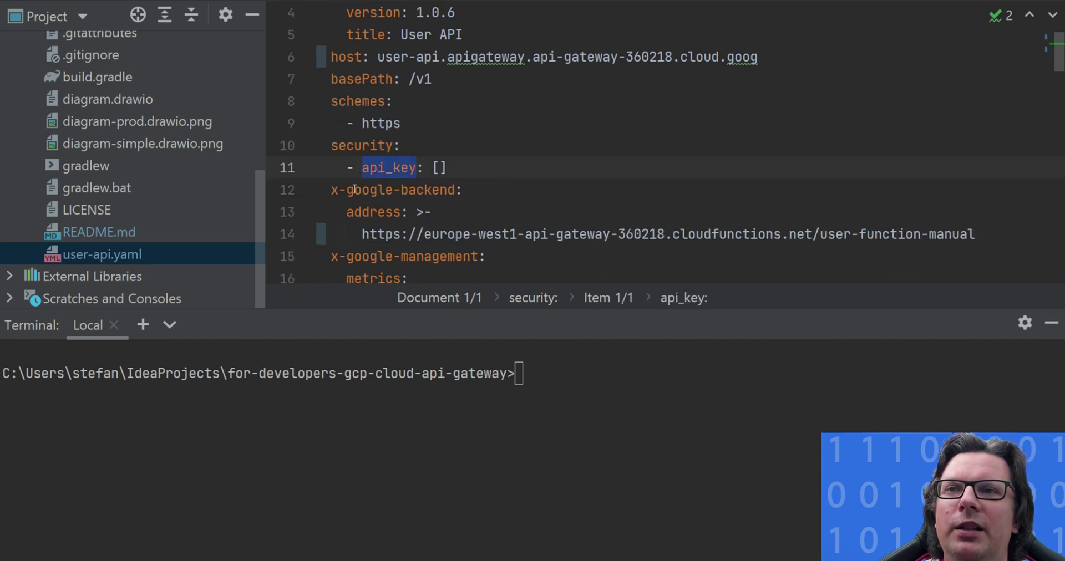
{"action": "double_click", "coordinate": [355, 190]}
{"action": "left_click", "coordinate": [376, 218]}
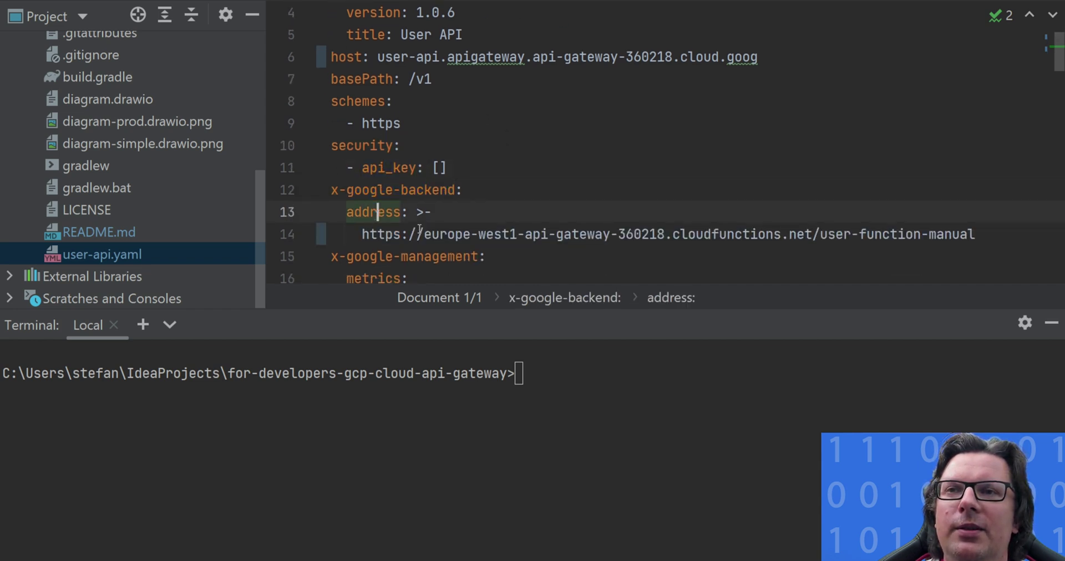
{"action": "scroll", "coordinate": [444, 135], "scroll_direction": "up", "scroll_amount": 1}
{"action": "double_click", "coordinate": [348, 124]}
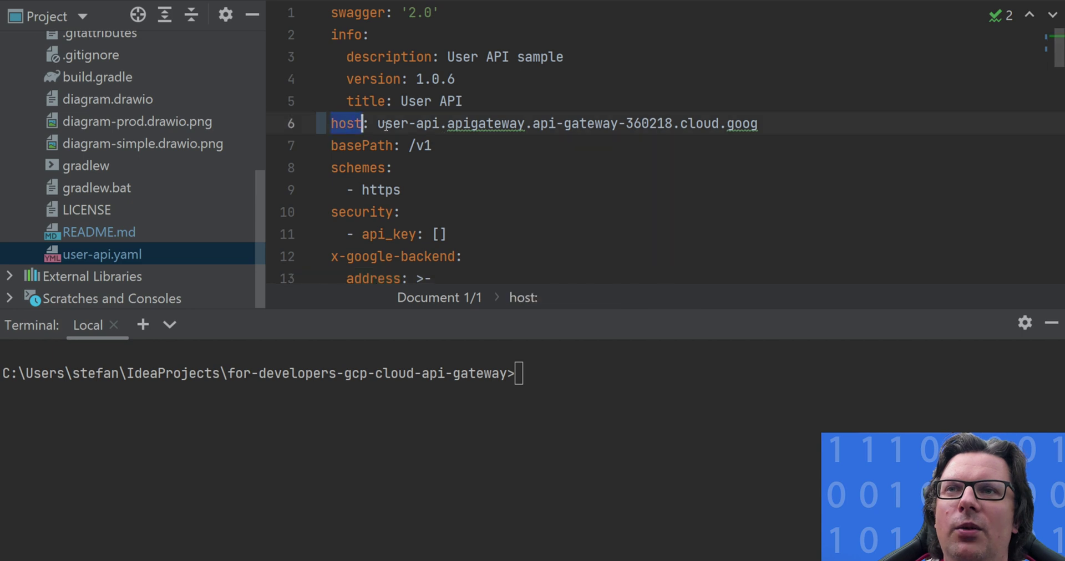
Scroll through the rest of the spec, jump back to the top, and return to the Cloud dashboard
{"action": "scroll", "coordinate": [543, 150], "scroll_direction": "down", "scroll_amount": 4}
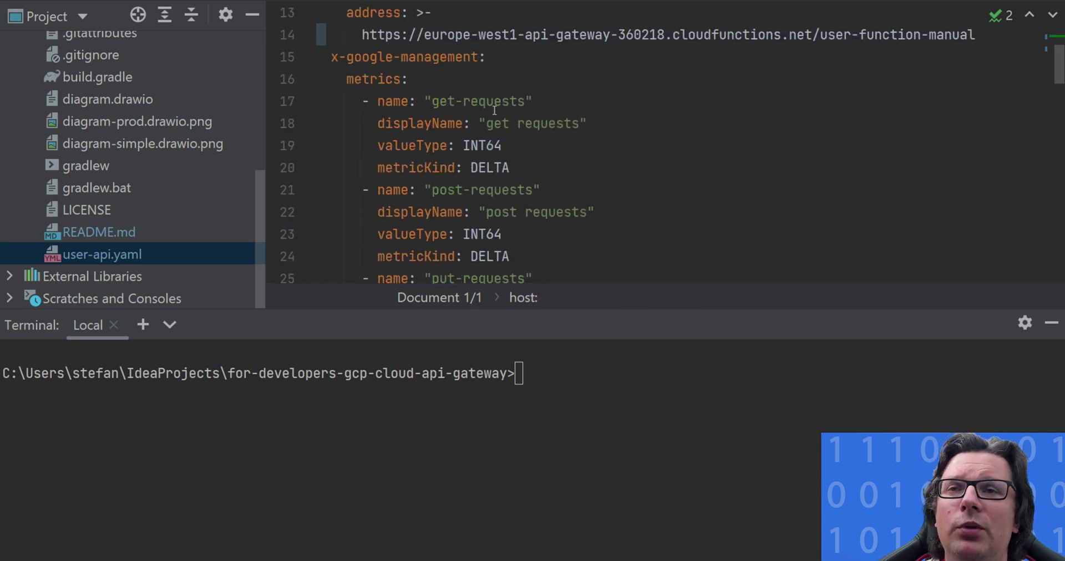
{"action": "scroll", "coordinate": [496, 108], "scroll_direction": "down", "scroll_amount": 1}
{"action": "scroll", "coordinate": [590, 166], "scroll_direction": "down", "scroll_amount": 3}
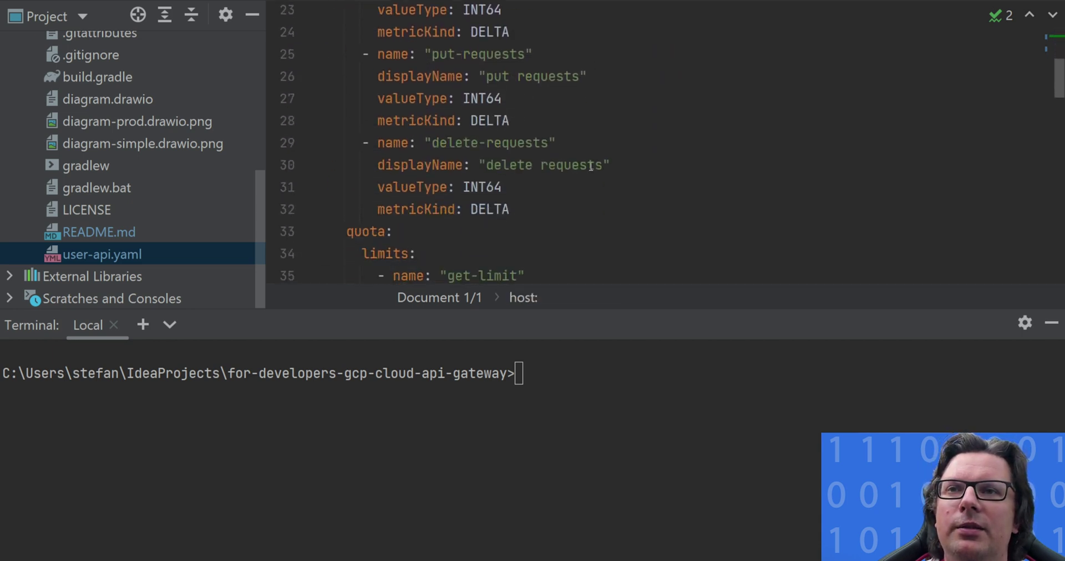
{"action": "scroll", "coordinate": [591, 167], "scroll_direction": "down", "scroll_amount": 8}
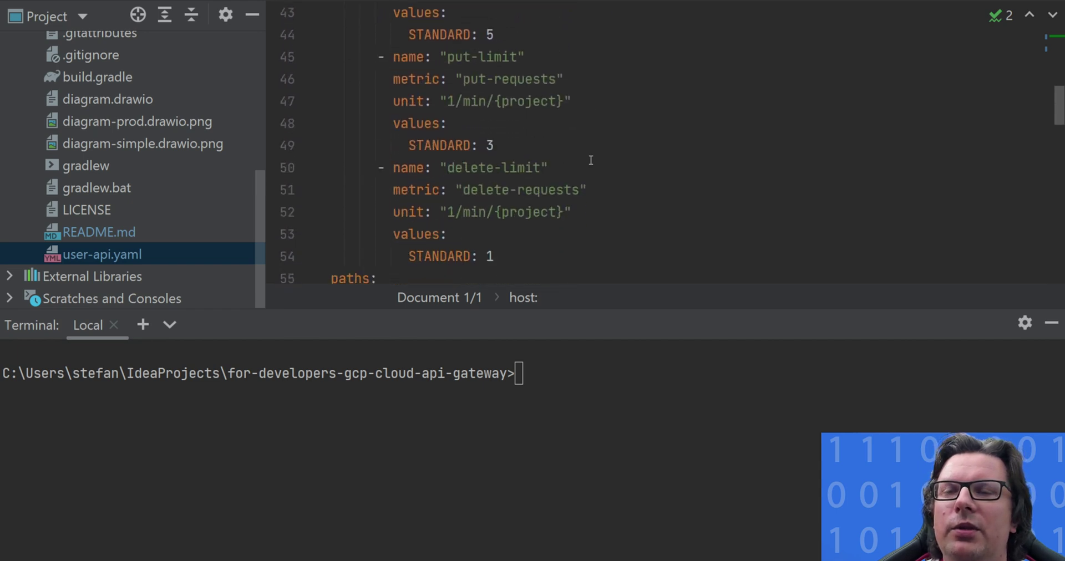
{"action": "scroll", "coordinate": [591, 160], "scroll_direction": "down", "scroll_amount": 1}
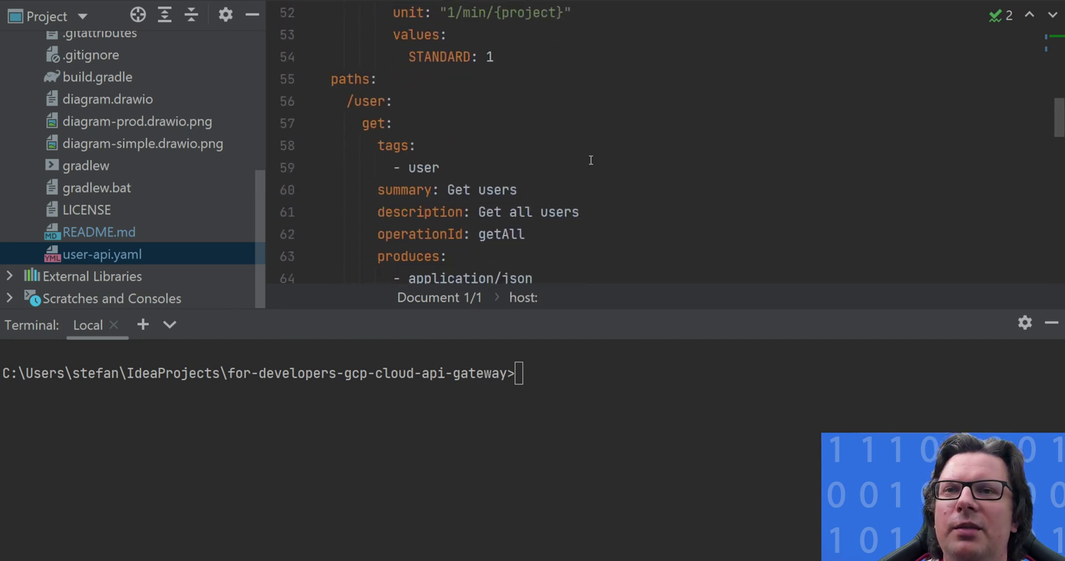
{"action": "scroll", "coordinate": [588, 160], "scroll_direction": "down", "scroll_amount": 2}
{"action": "key", "text": "ctrl+Home"}
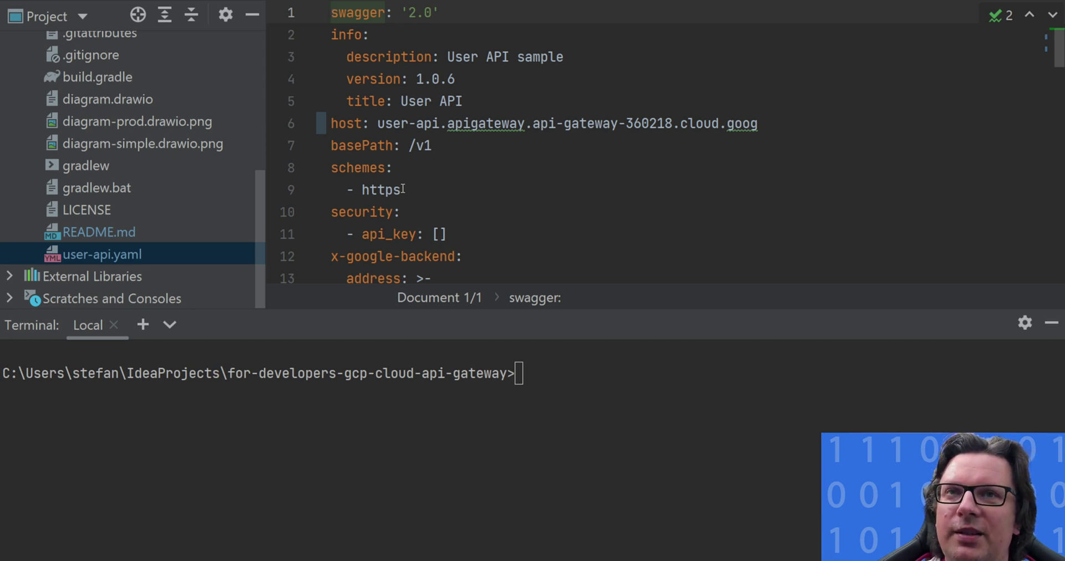
{"action": "key", "text": "alt+Tab"}
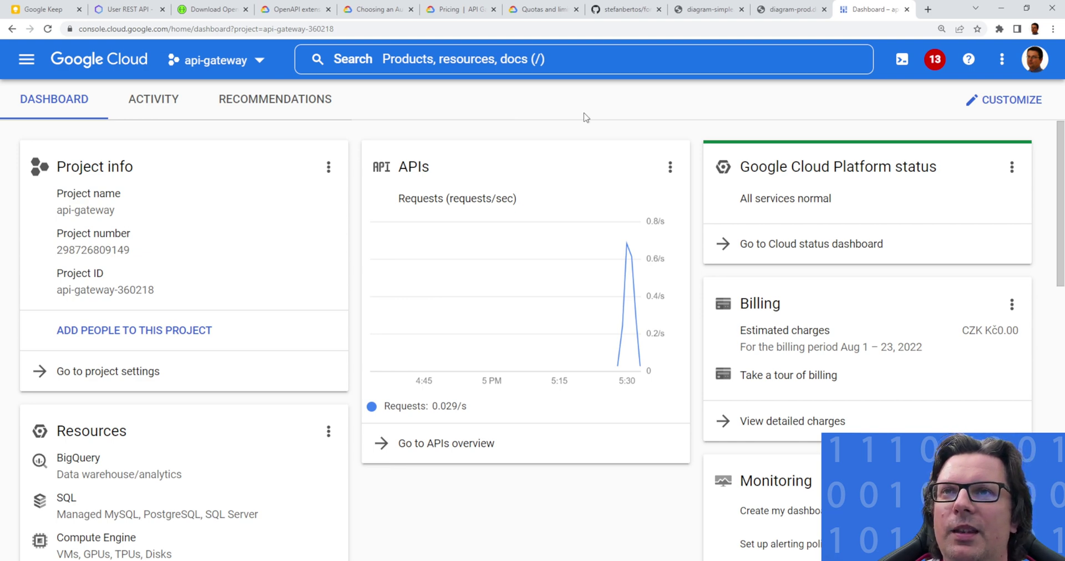
Go to IAM & Admin > Service Accounts for the api-gateway project
{"action": "left_click", "coordinate": [25, 67]}
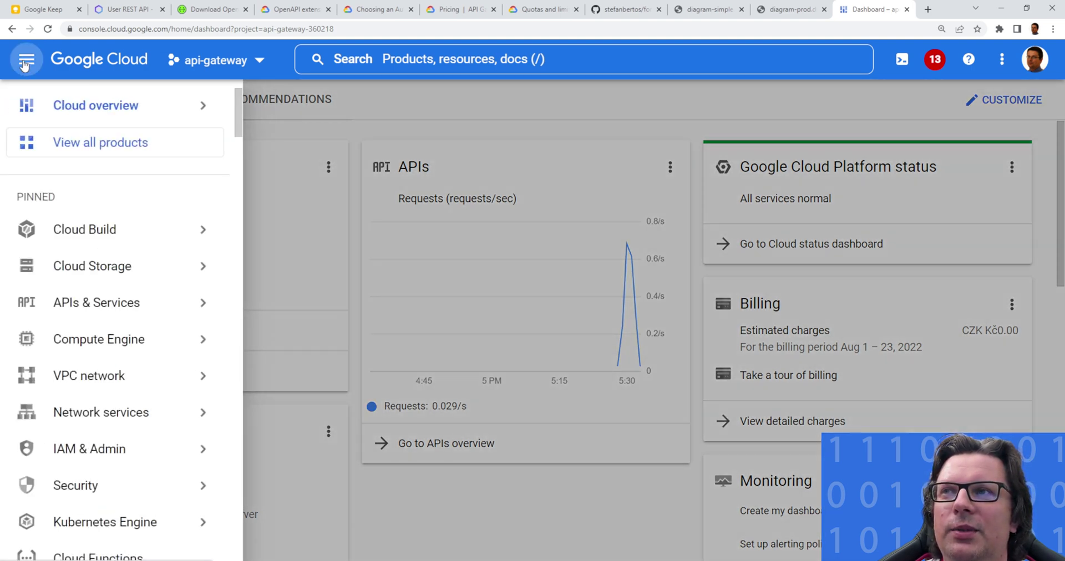
{"action": "mouse_move", "coordinate": [87, 295]}
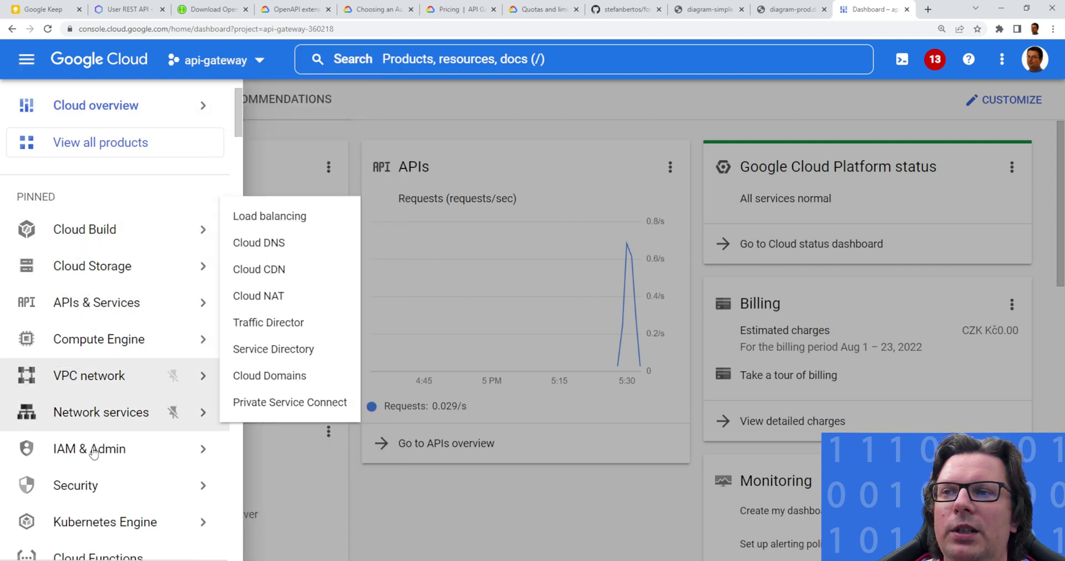
{"action": "mouse_move", "coordinate": [78, 453]}
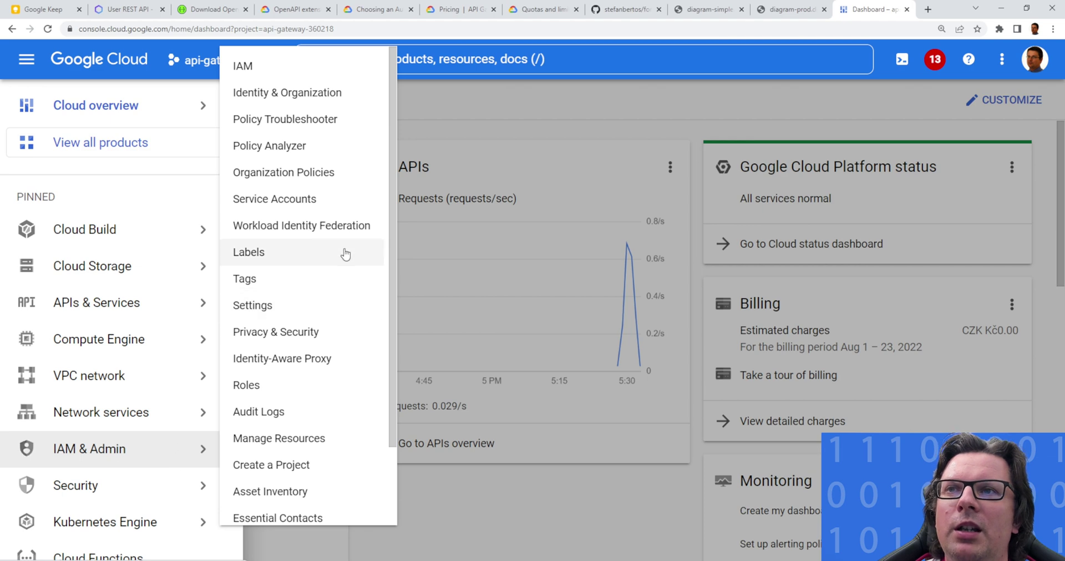
{"action": "left_click", "coordinate": [283, 199]}
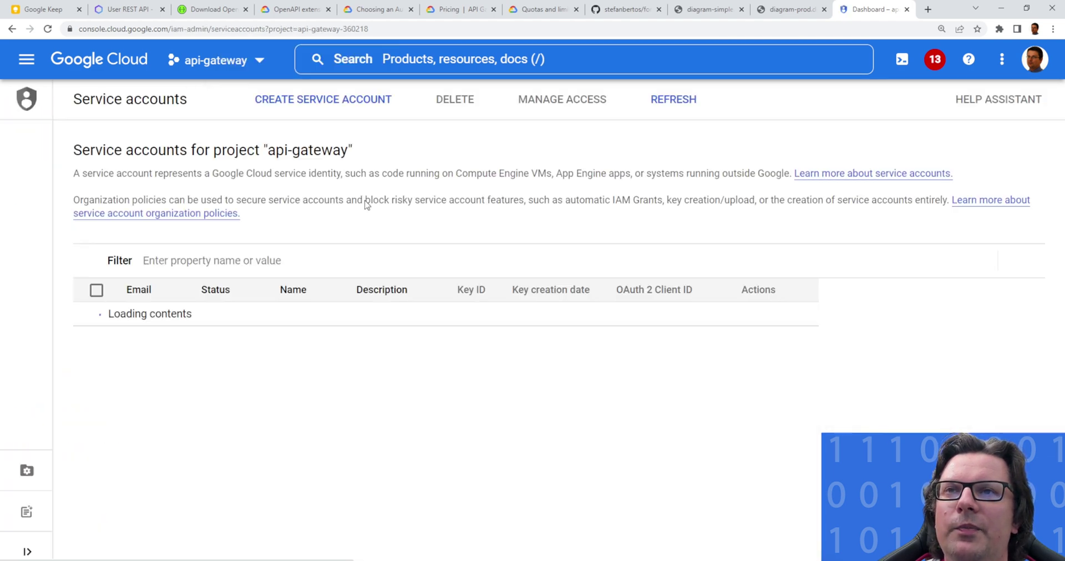
Create a new service account named user-function
{"action": "left_click", "coordinate": [296, 103]}
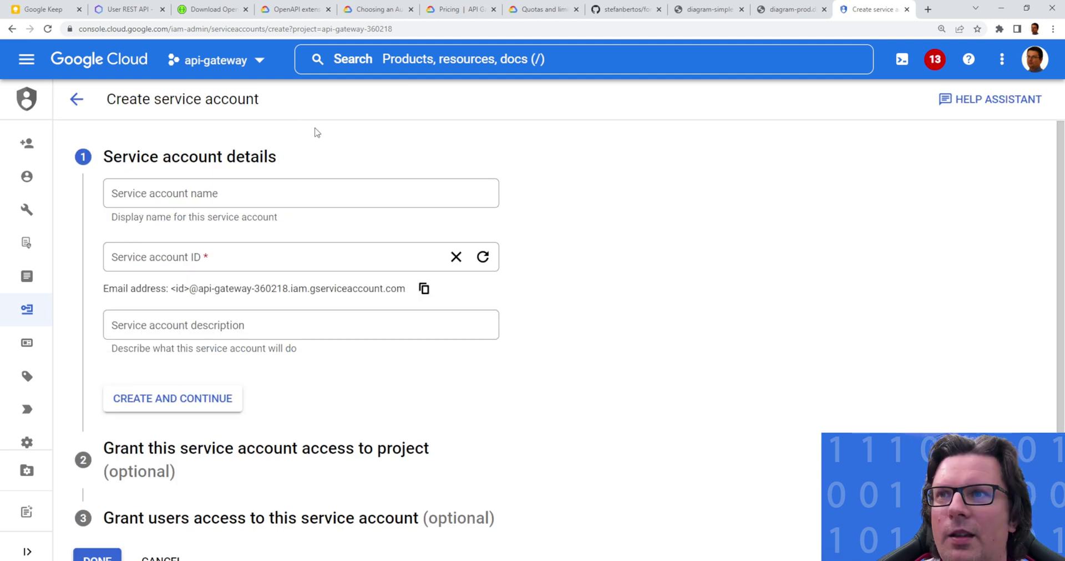
{"action": "left_click", "coordinate": [257, 194]}
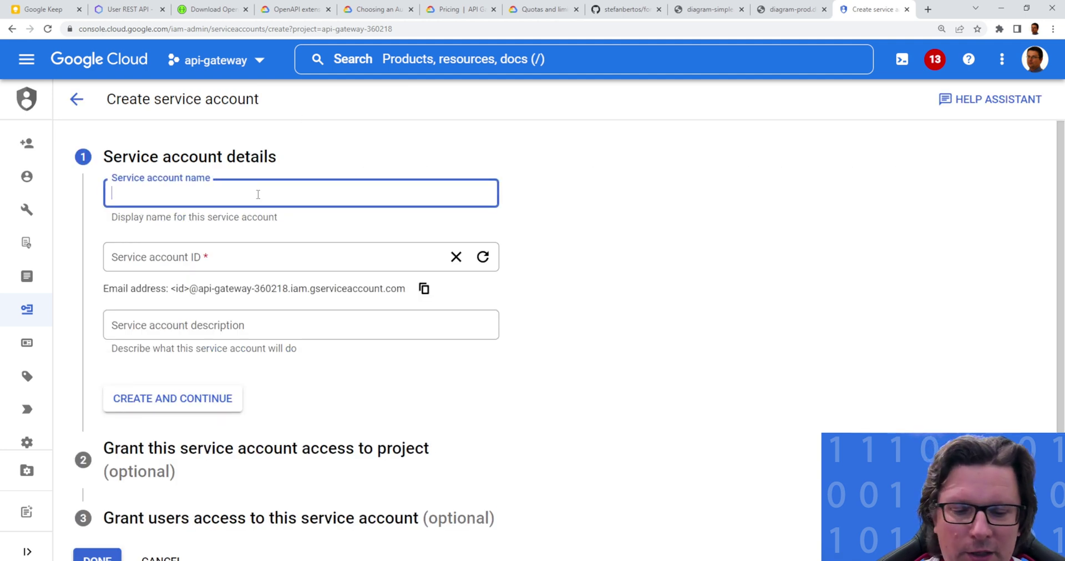
{"action": "type", "text": "user-function"}
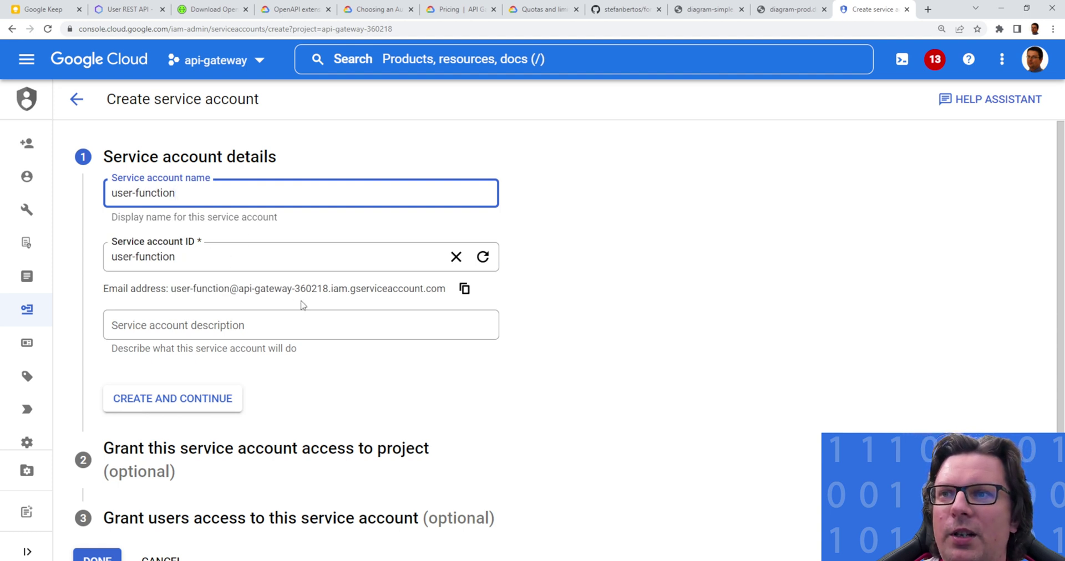
{"action": "left_click", "coordinate": [204, 406]}
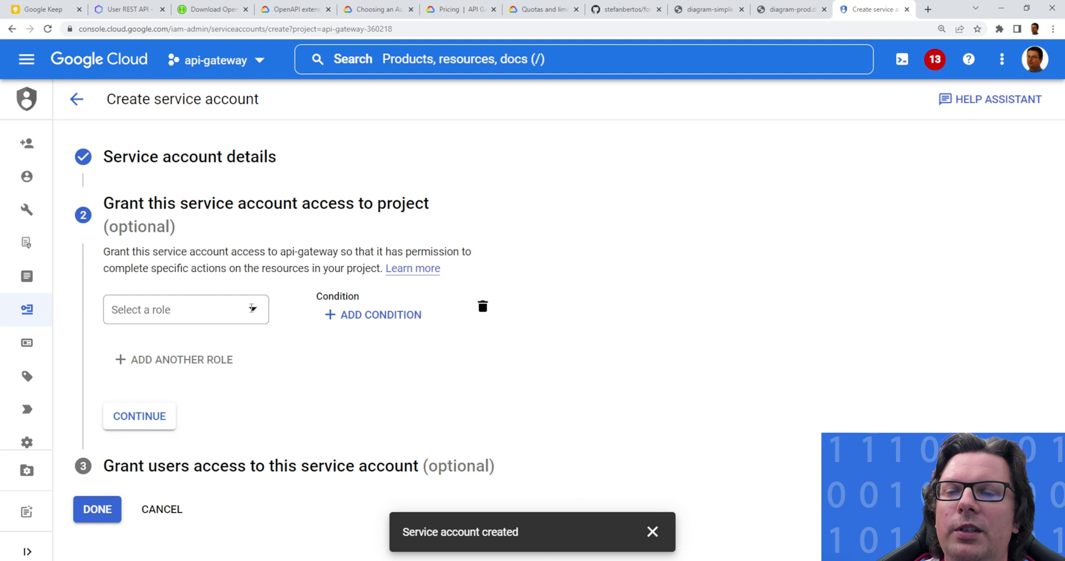
Grant user-function the Cloud Functions Invoker role and finish creating the account
{"action": "left_click", "coordinate": [252, 308]}
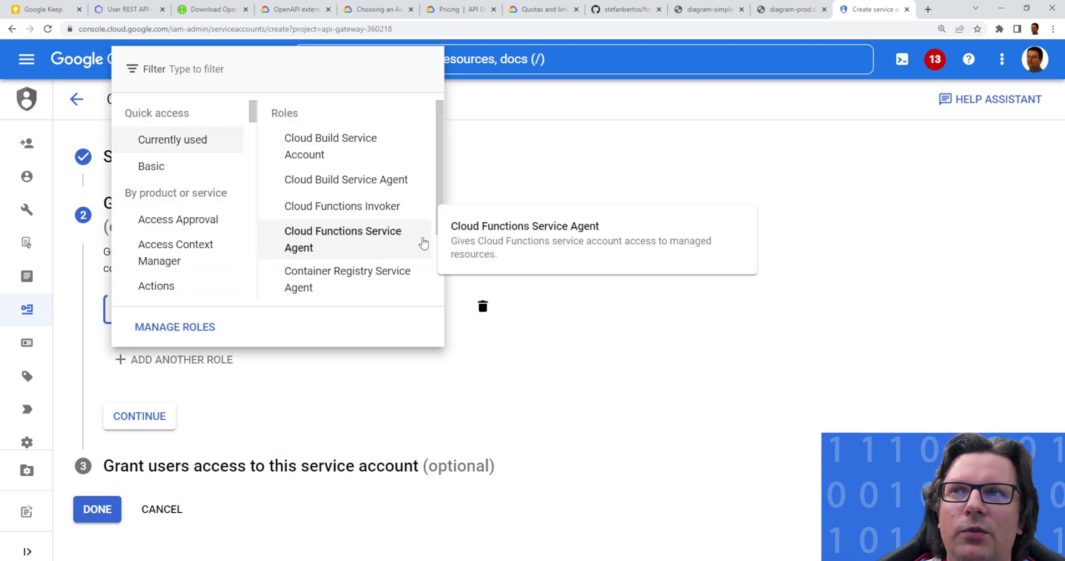
{"action": "type", "text": "i"}
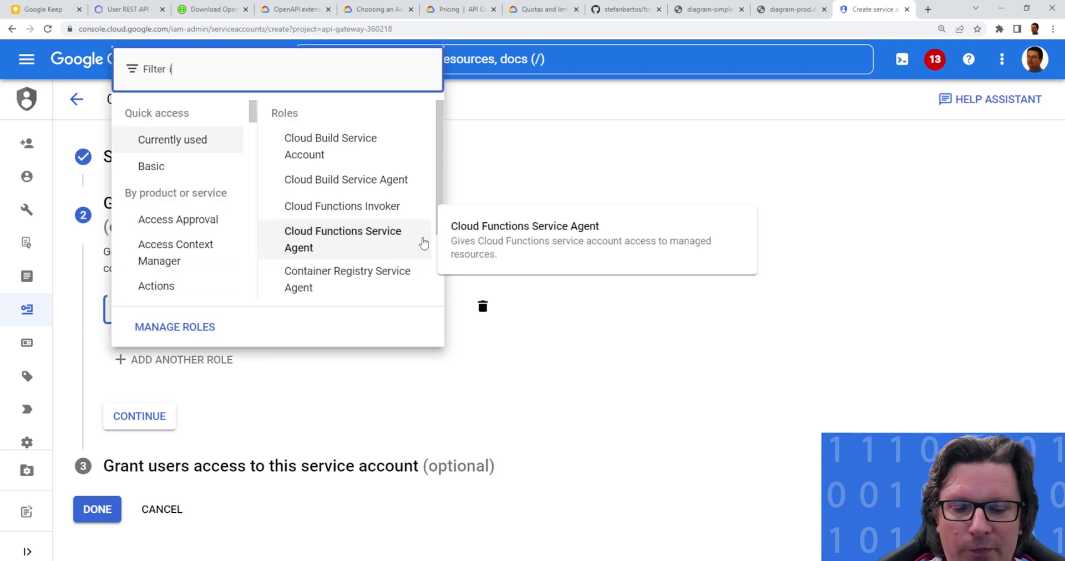
{"action": "type", "text": "nvoke"}
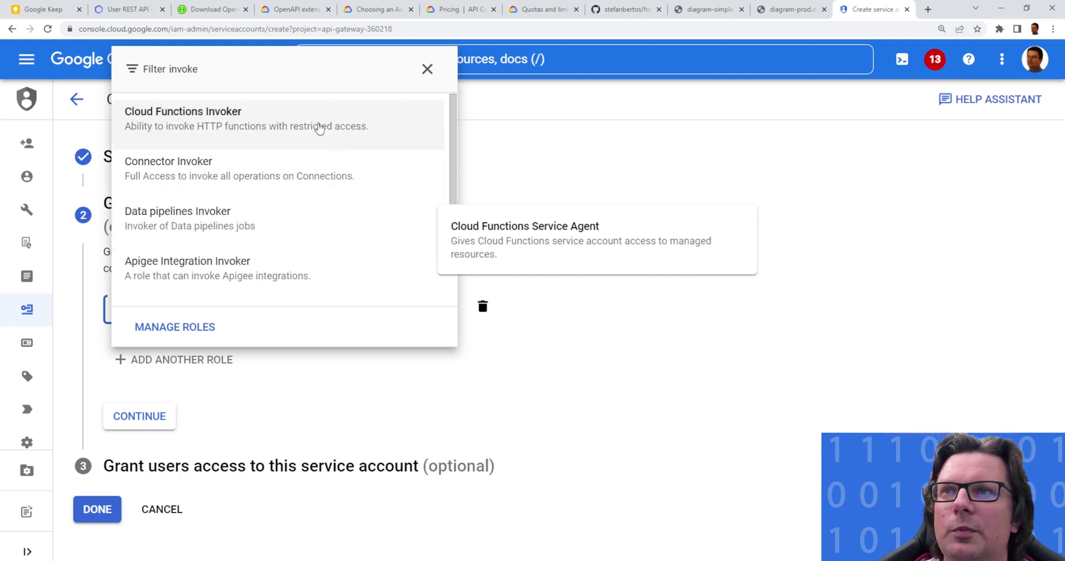
{"action": "left_click", "coordinate": [327, 135]}
{"action": "left_click", "coordinate": [161, 444]}
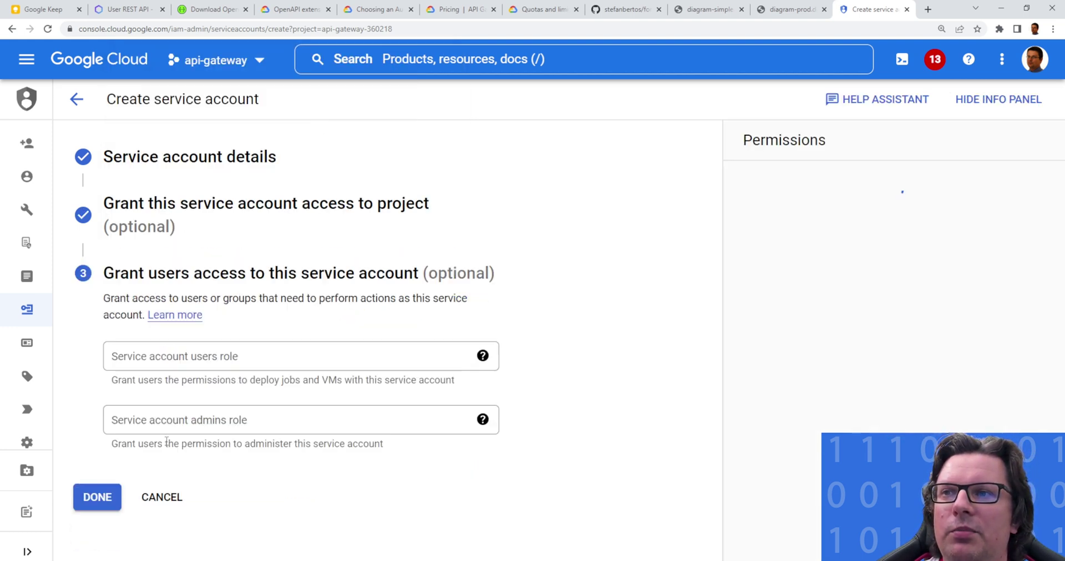
{"action": "left_click", "coordinate": [102, 496]}
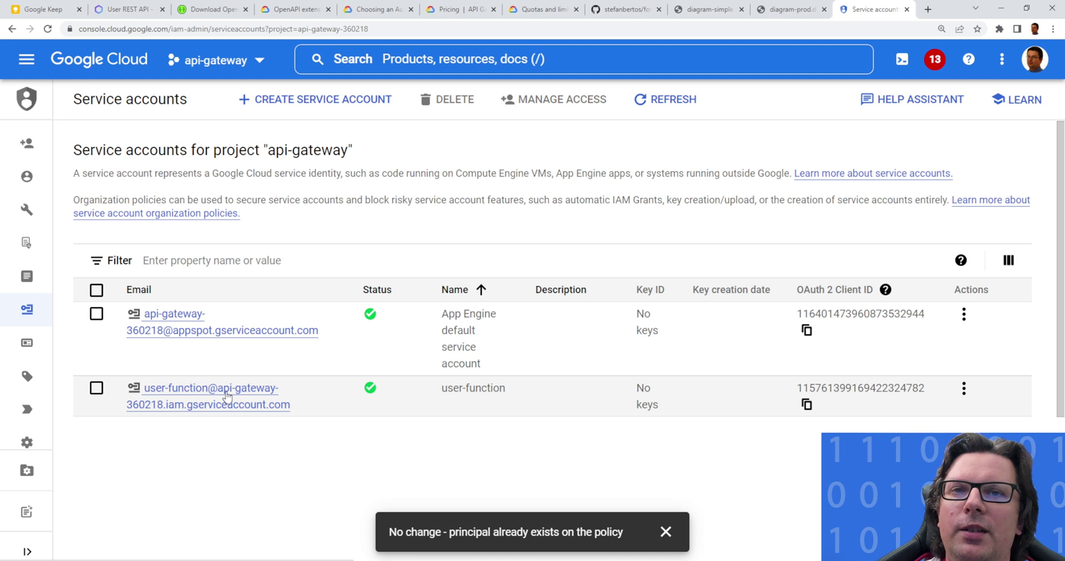
Open the user-function account's details and select its email address for copying
{"action": "left_click", "coordinate": [227, 394]}
{"action": "scroll", "coordinate": [258, 316], "scroll_direction": "down", "scroll_amount": 1}
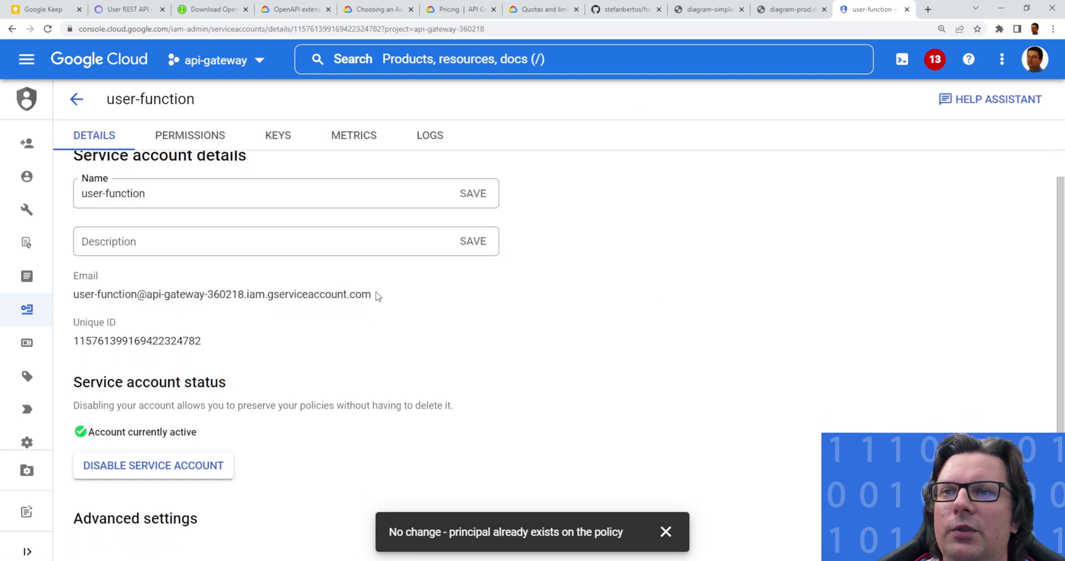
{"action": "left_click_drag", "start_coordinate": [377, 296], "coordinate": [75, 294]}
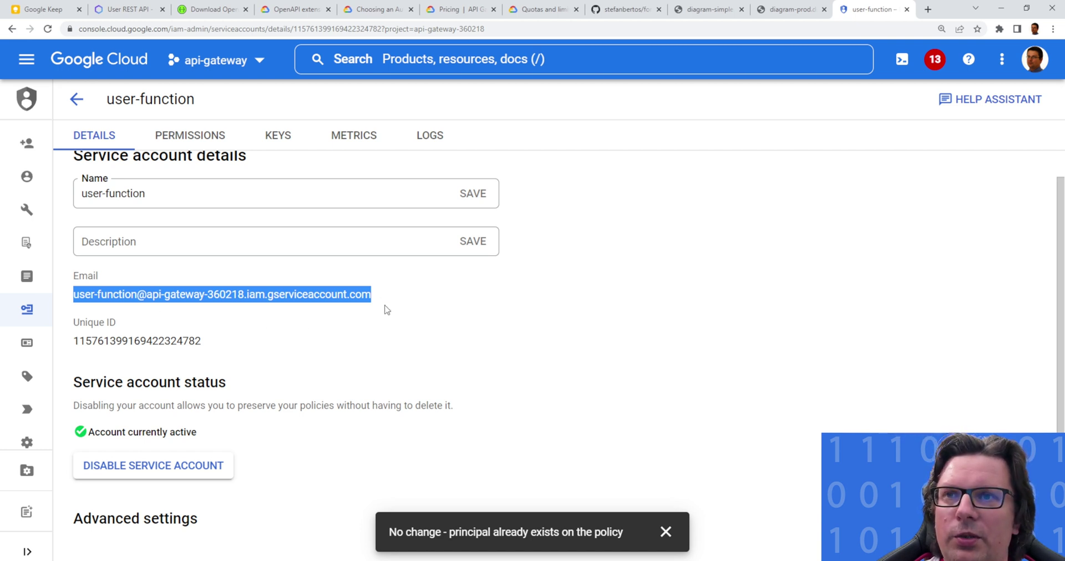
Replace the service-account email in README's line 42 deploy command with the user-function email
{"action": "key", "text": "alt+Tab"}
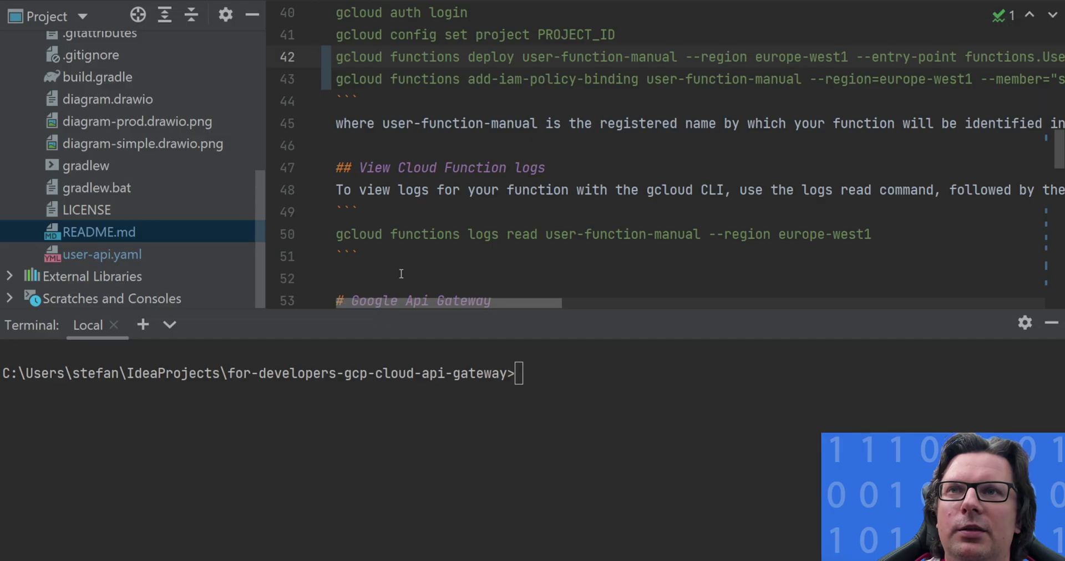
{"action": "scroll", "coordinate": [495, 147], "scroll_direction": "up", "scroll_amount": 1}
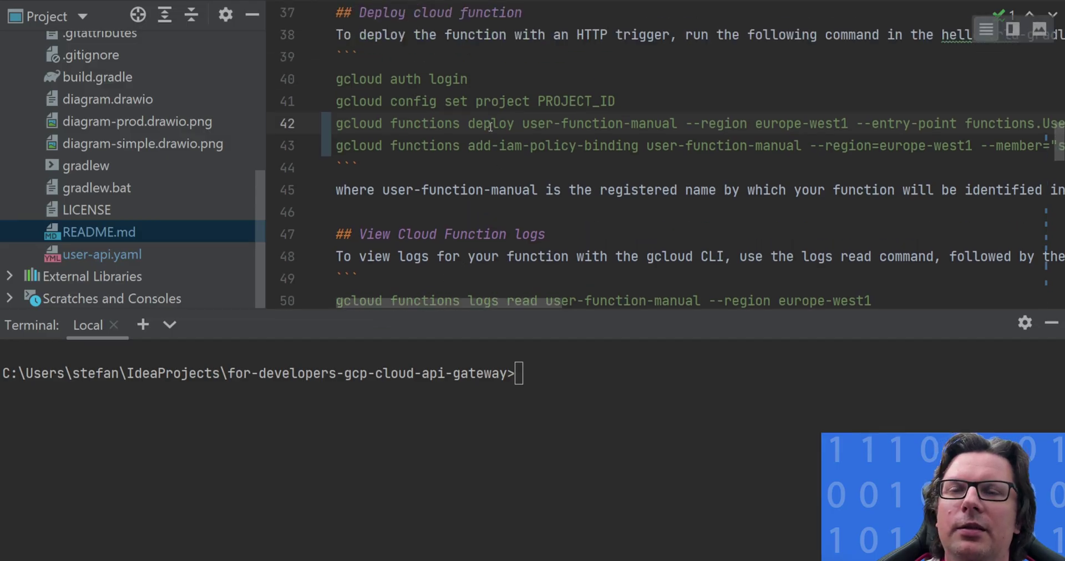
{"action": "key", "text": "End"}
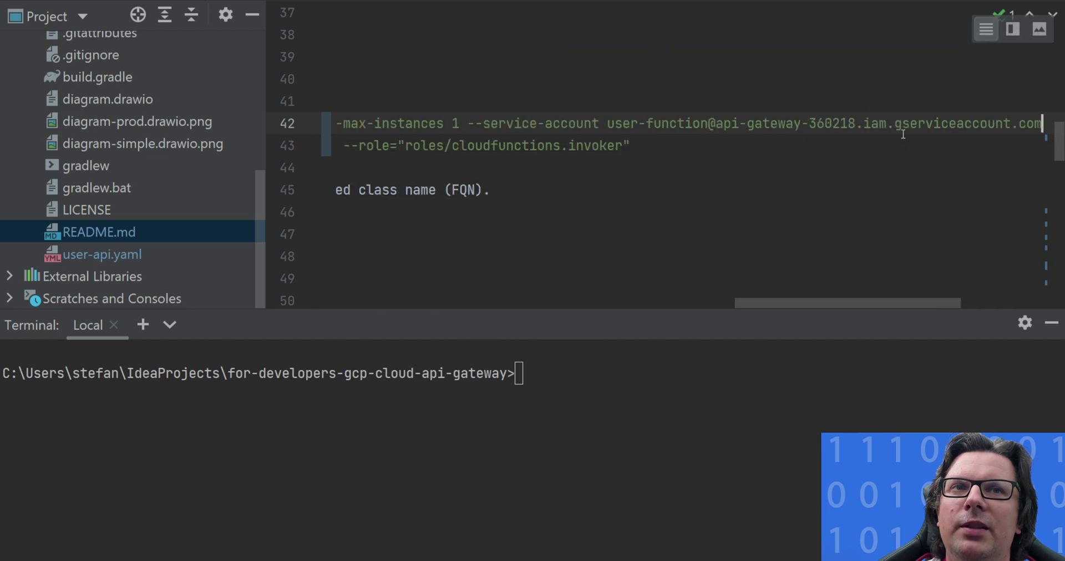
{"action": "left_click_drag", "start_coordinate": [608, 122], "coordinate": [1041, 129]}
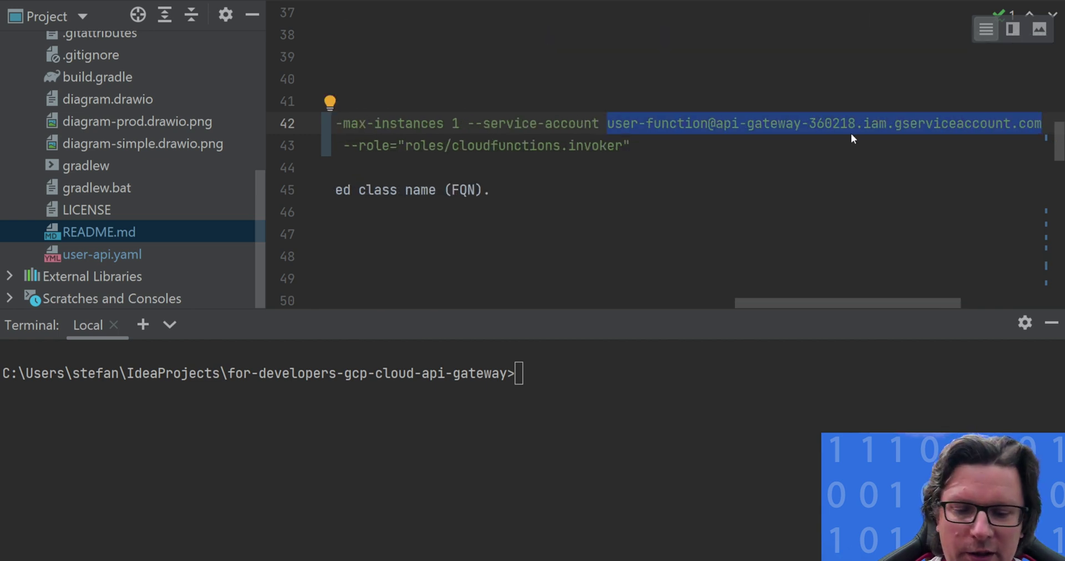
{"action": "key", "text": "Escape"}
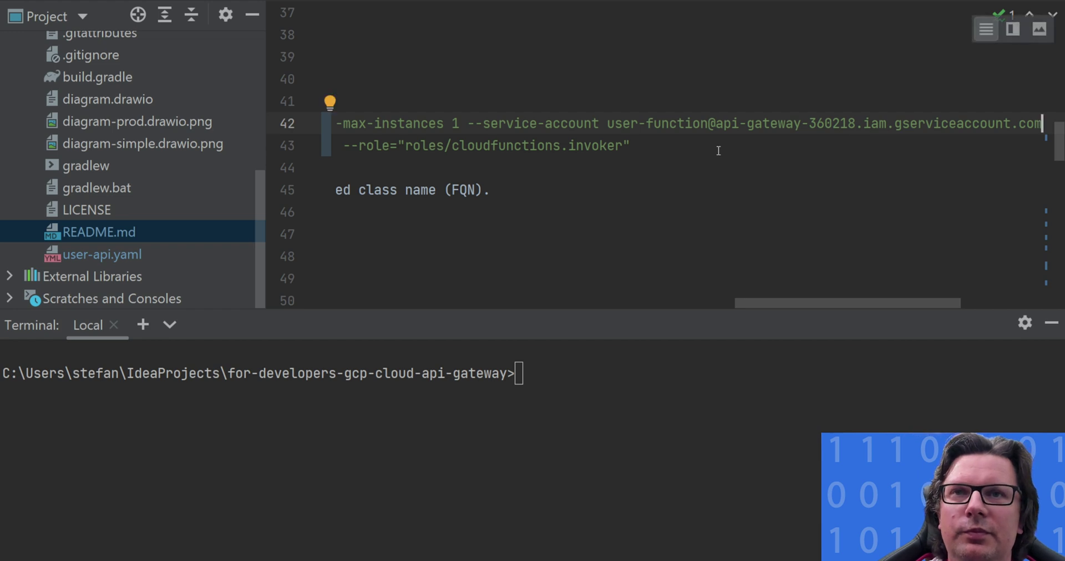
{"action": "key", "text": "Home"}
{"action": "key", "text": "alt+Tab"}
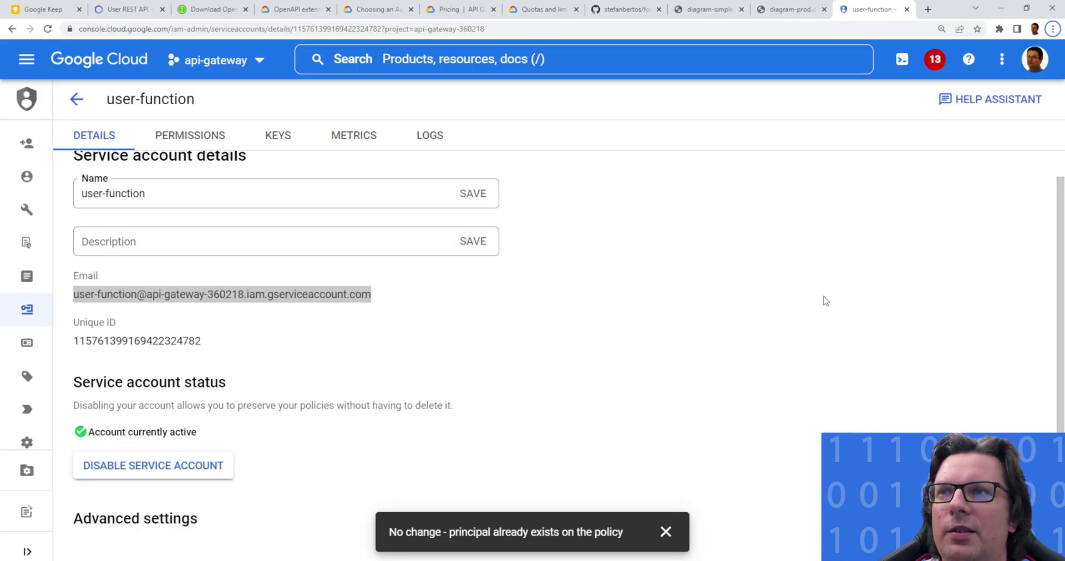
Review the simple architecture diagram, return to the user-function page, then switch to IntelliJ
{"action": "left_click", "coordinate": [810, 297]}
{"action": "scroll", "coordinate": [776, 287], "scroll_direction": "up", "scroll_amount": 1}
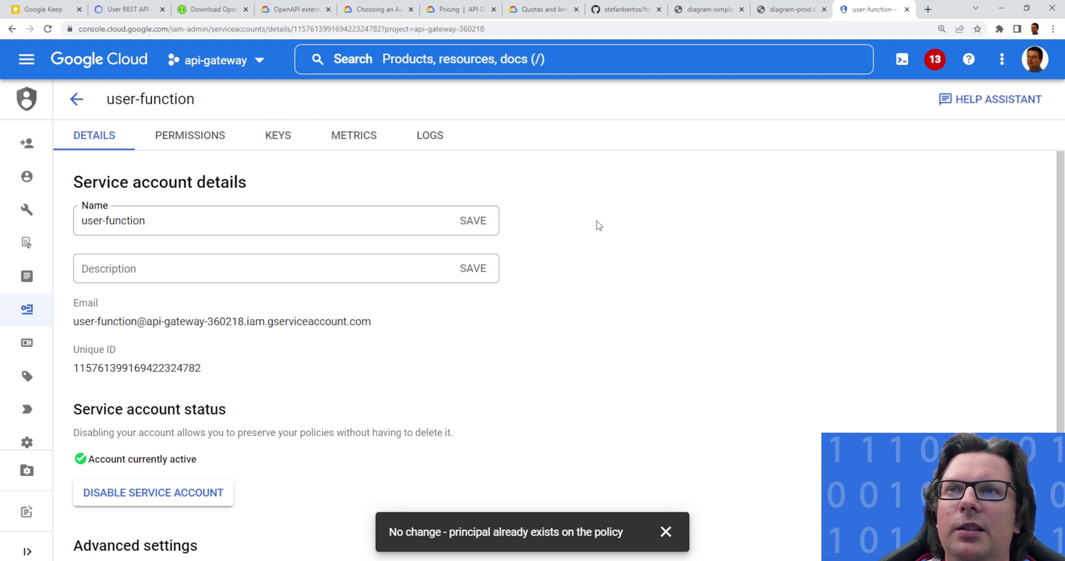
{"action": "left_click", "coordinate": [707, 9]}
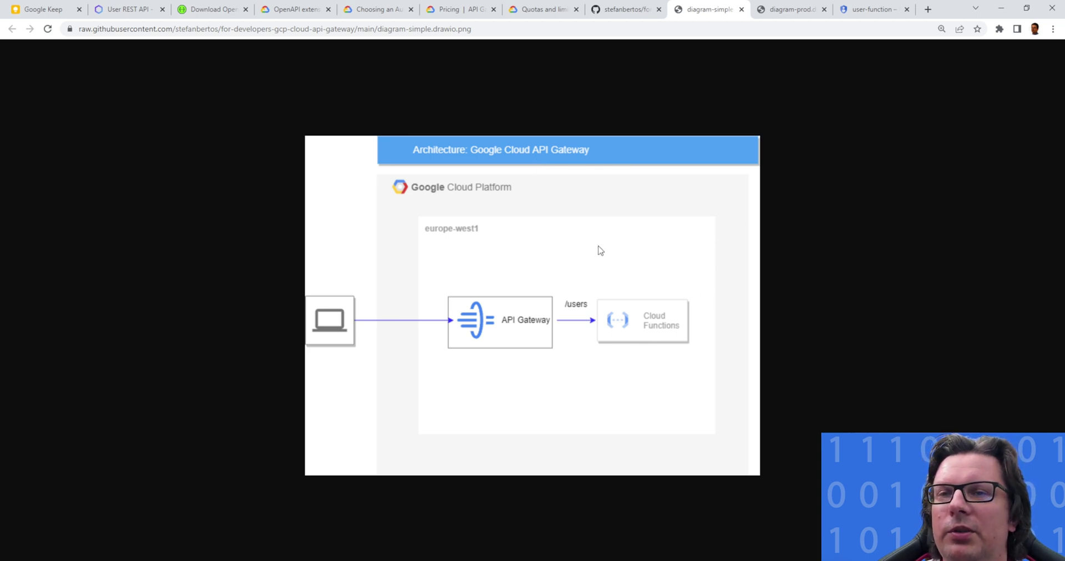
{"action": "left_click", "coordinate": [882, 9]}
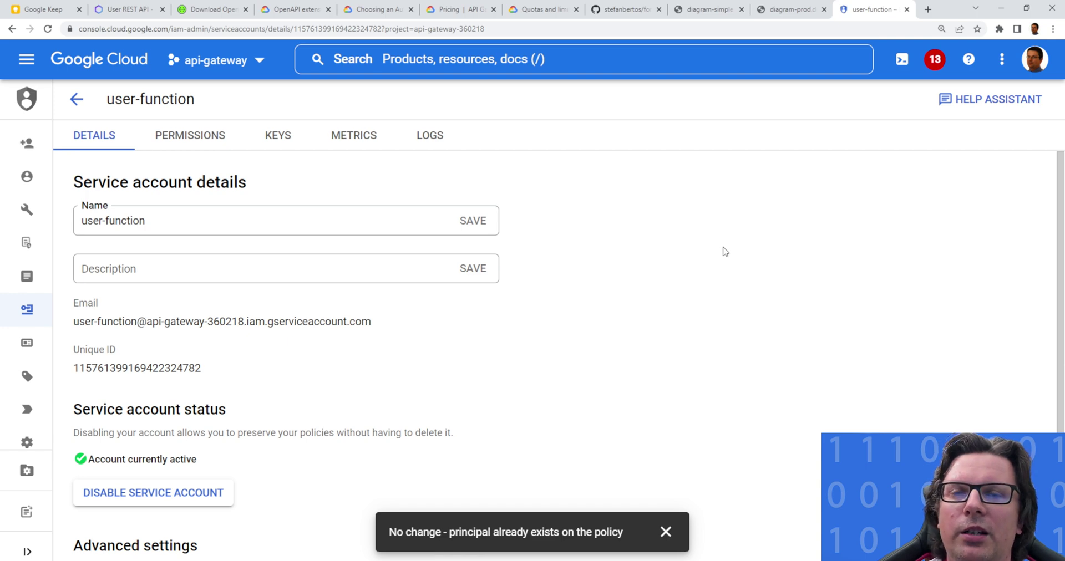
{"action": "key", "text": "alt+Tab"}
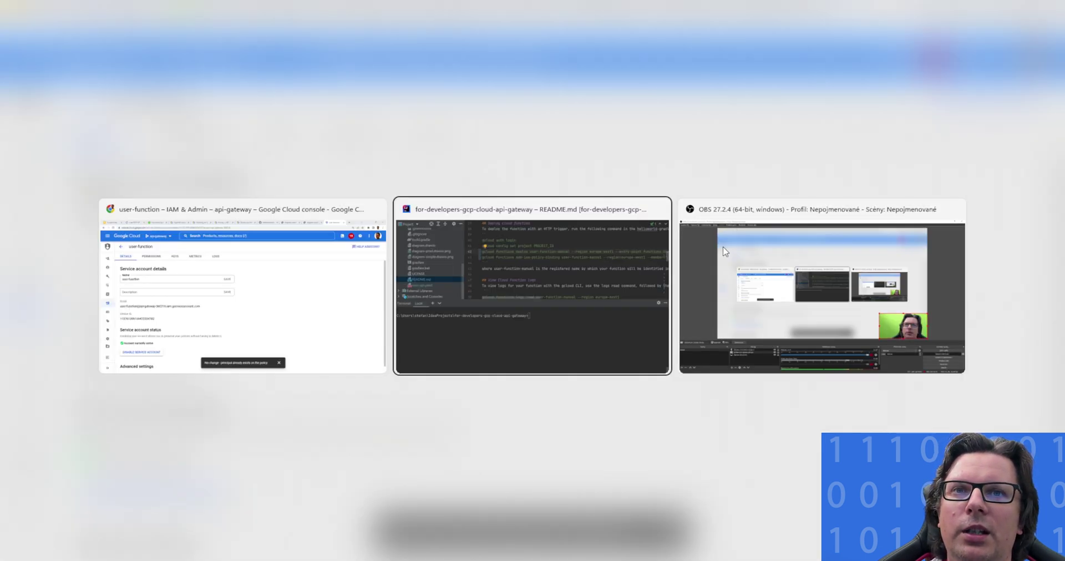
Copy the 'gcloud auth login' line from README.md and run it in the terminal
{"action": "left_click", "coordinate": [510, 167]}
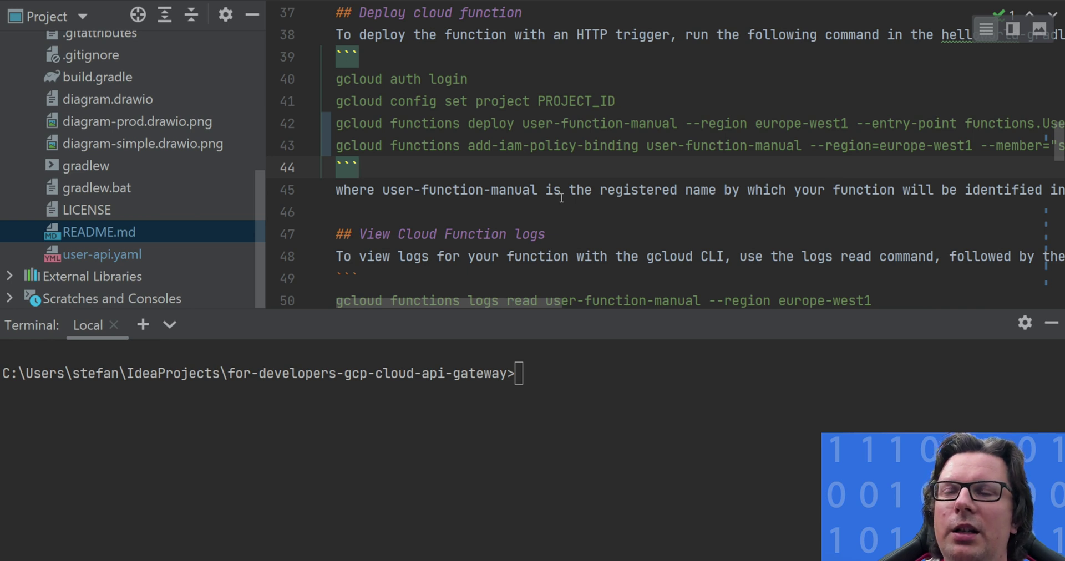
{"action": "left_click", "coordinate": [515, 101]}
{"action": "key", "text": "Home"}
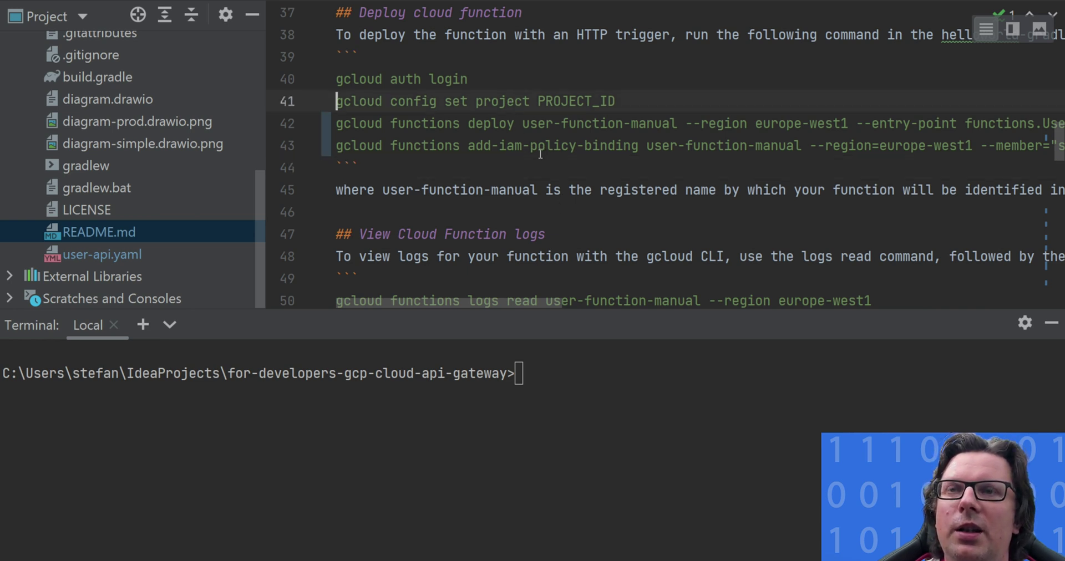
{"action": "key", "text": "Up"}
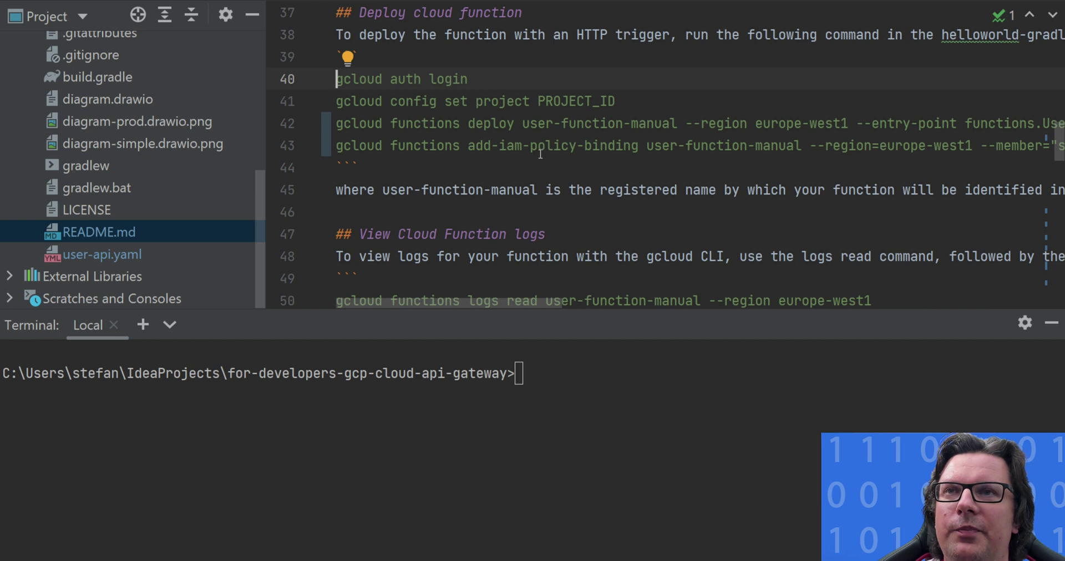
{"action": "key", "text": "shift+End"}
{"action": "key", "text": "ctrl+c"}
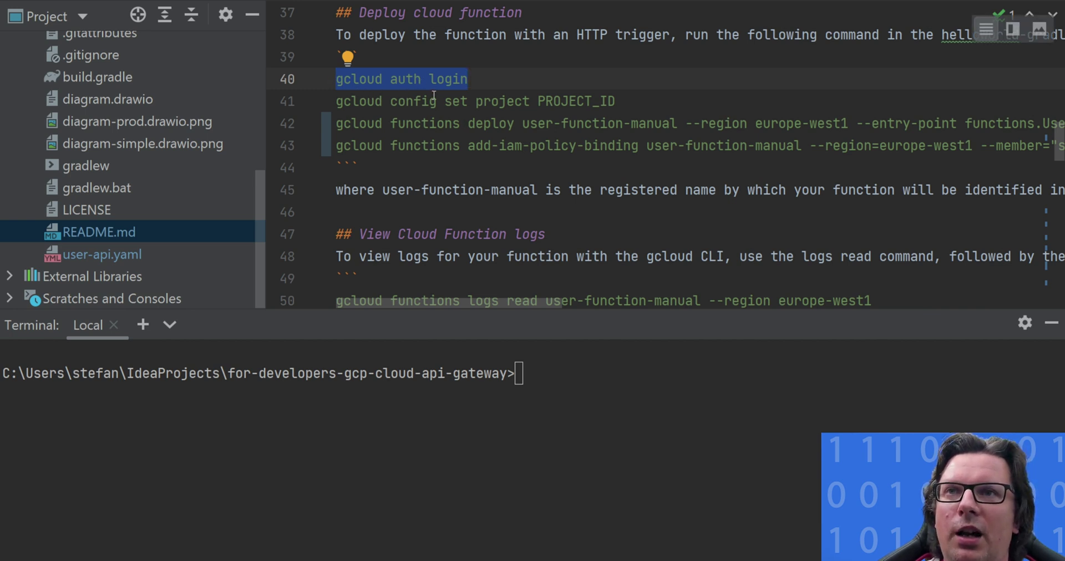
{"action": "right_click", "coordinate": [517, 376]}
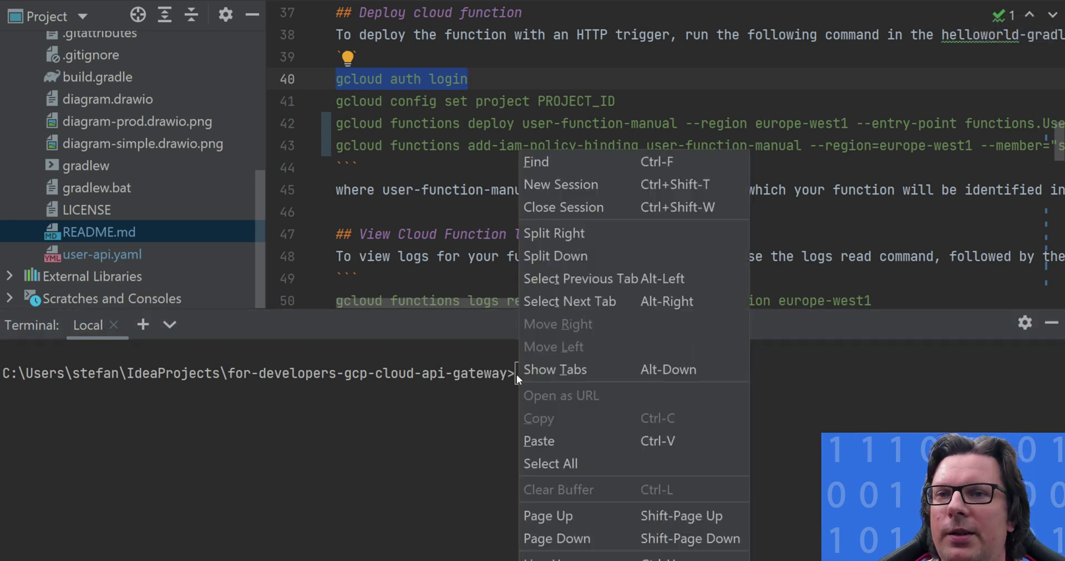
{"action": "left_click", "coordinate": [542, 441]}
{"action": "key", "text": "Return"}
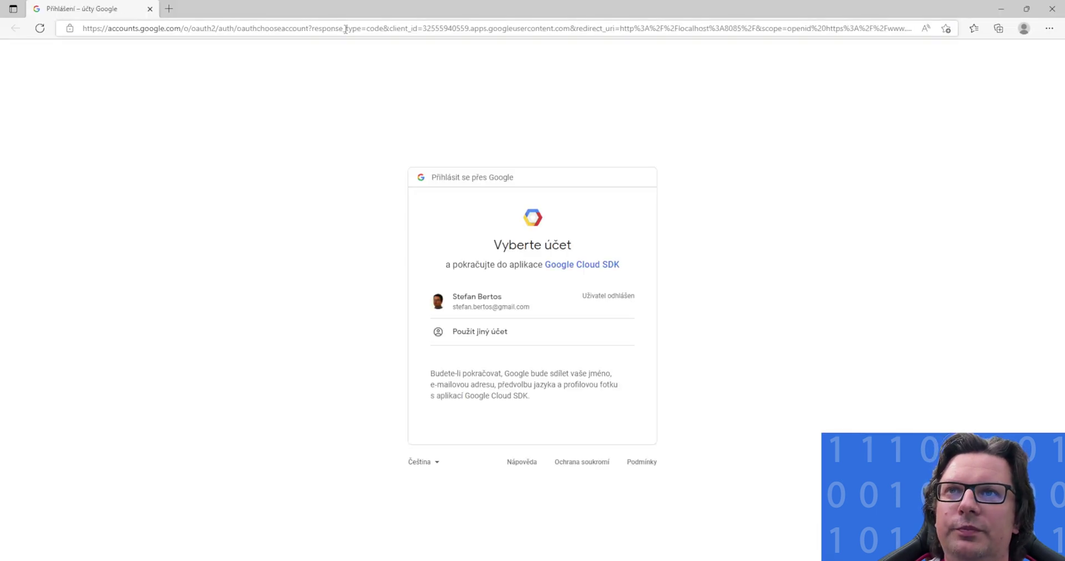
Load the copied Google sign-in URL in a new browser tab
{"action": "left_click", "coordinate": [344, 28]}
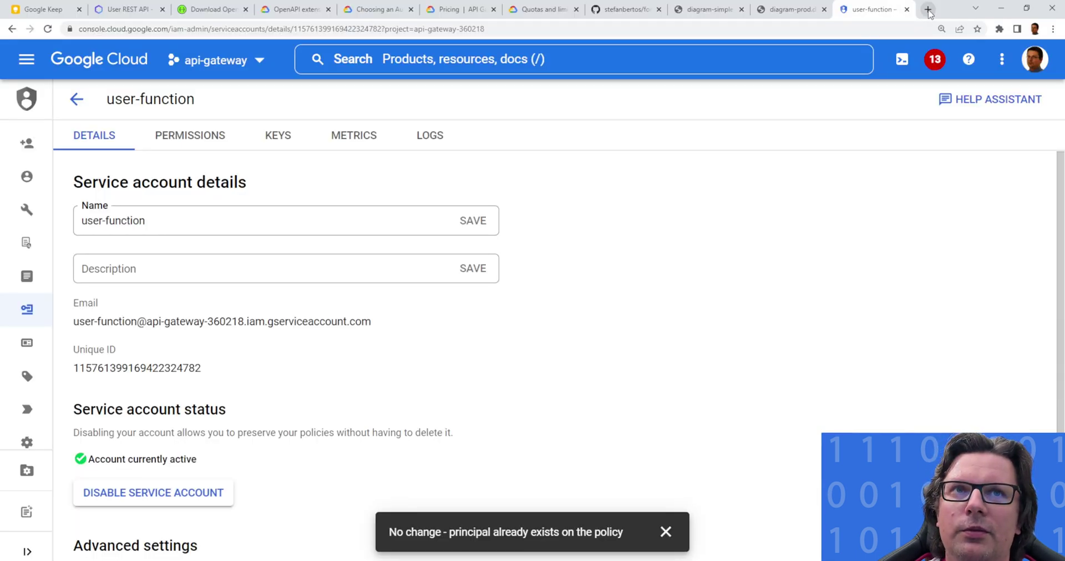
{"action": "left_click", "coordinate": [928, 10]}
{"action": "key", "text": "ctrl+v"}
{"action": "key", "text": "Return"}
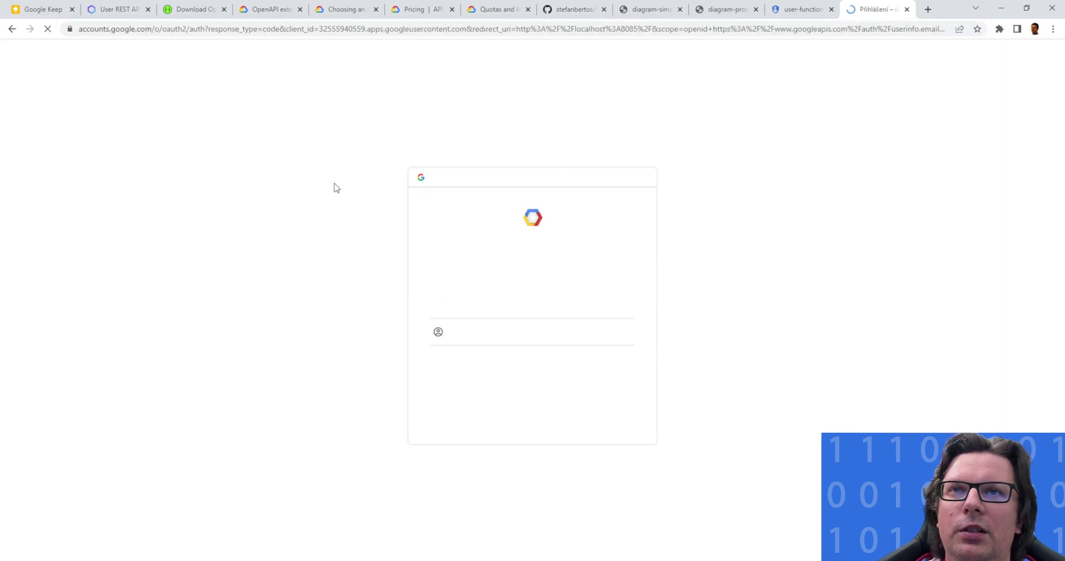
Pick the Google account, allow Google Cloud SDK access, and close the confirmation tab
{"action": "left_click", "coordinate": [483, 304]}
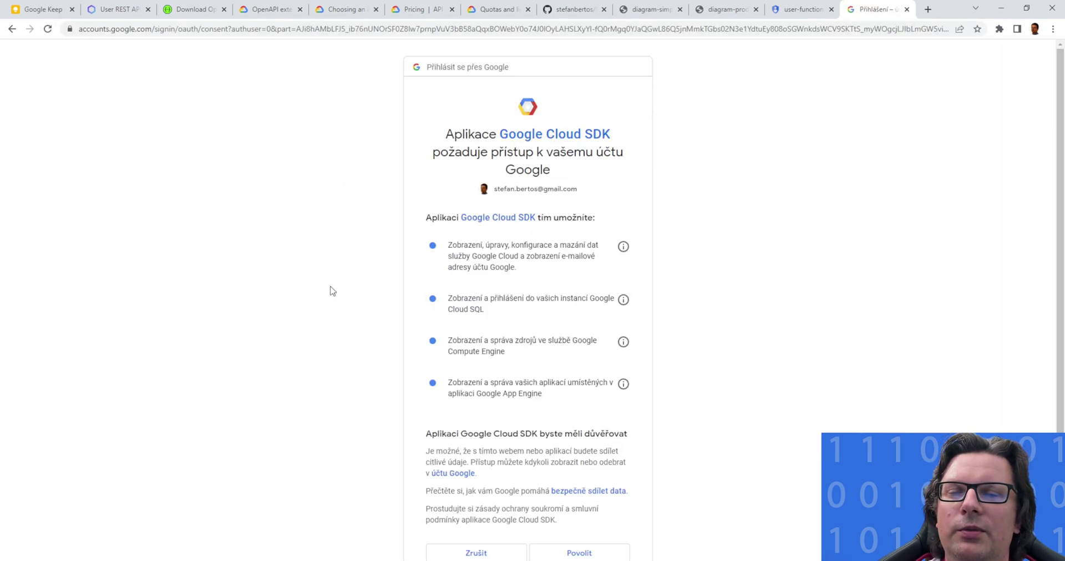
{"action": "left_click", "coordinate": [552, 555]}
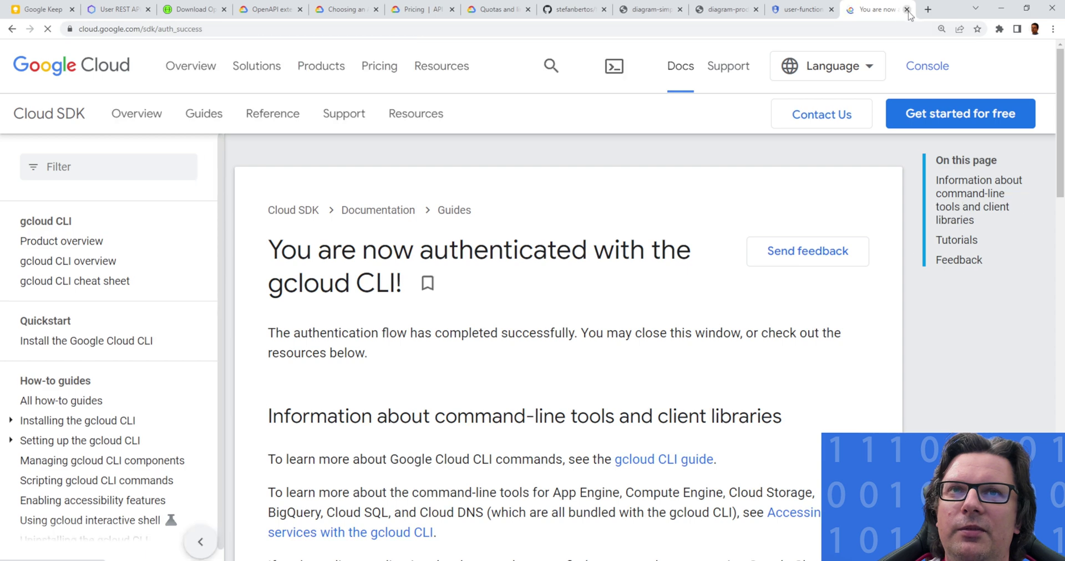
{"action": "left_click", "coordinate": [906, 10]}
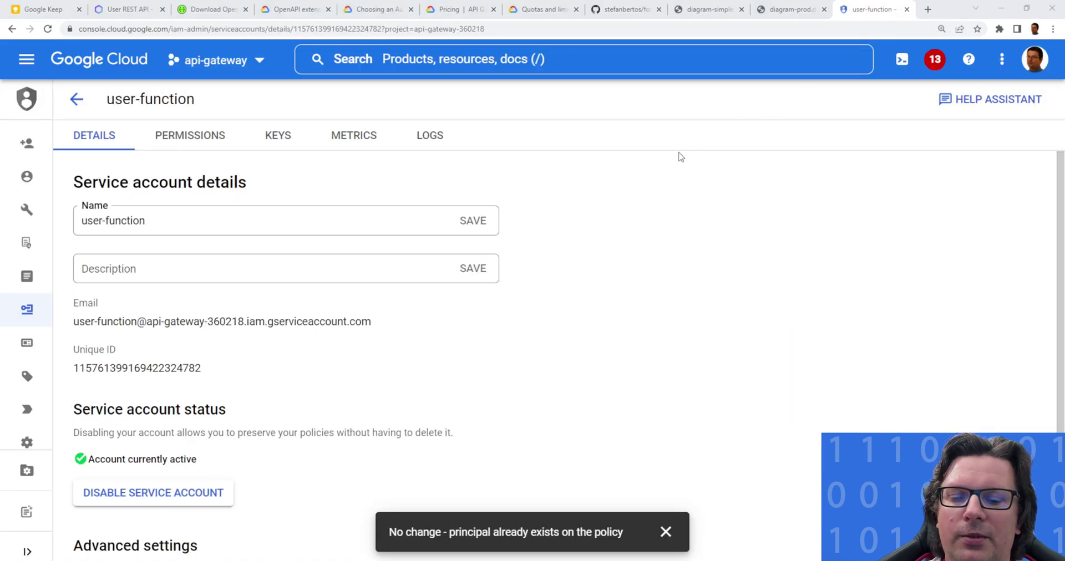
{"action": "key", "text": "alt+Tab"}
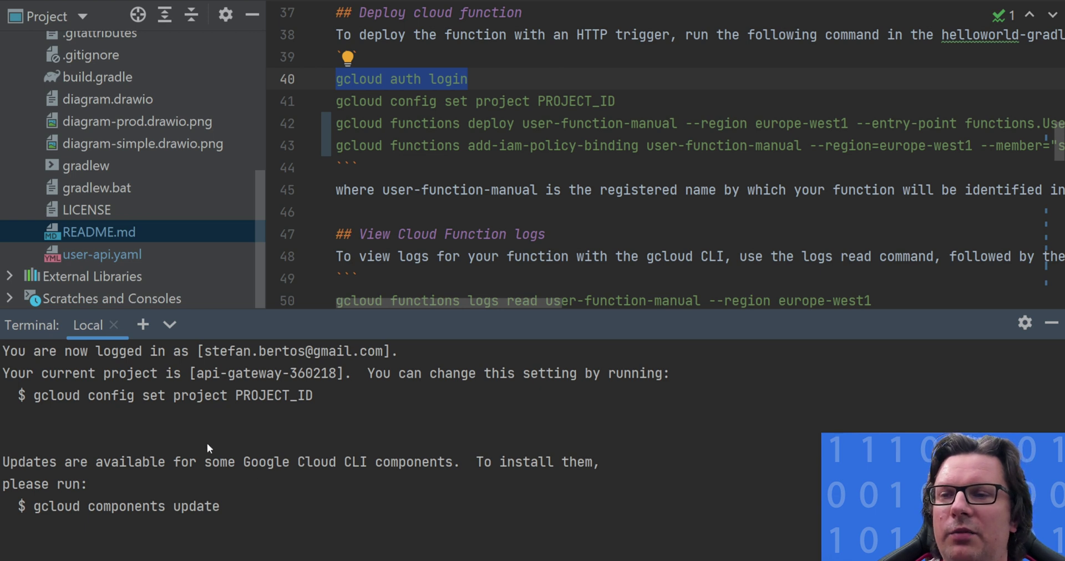
Select the full gcloud functions deploy command on README.md line 42
{"action": "left_click", "coordinate": [438, 102]}
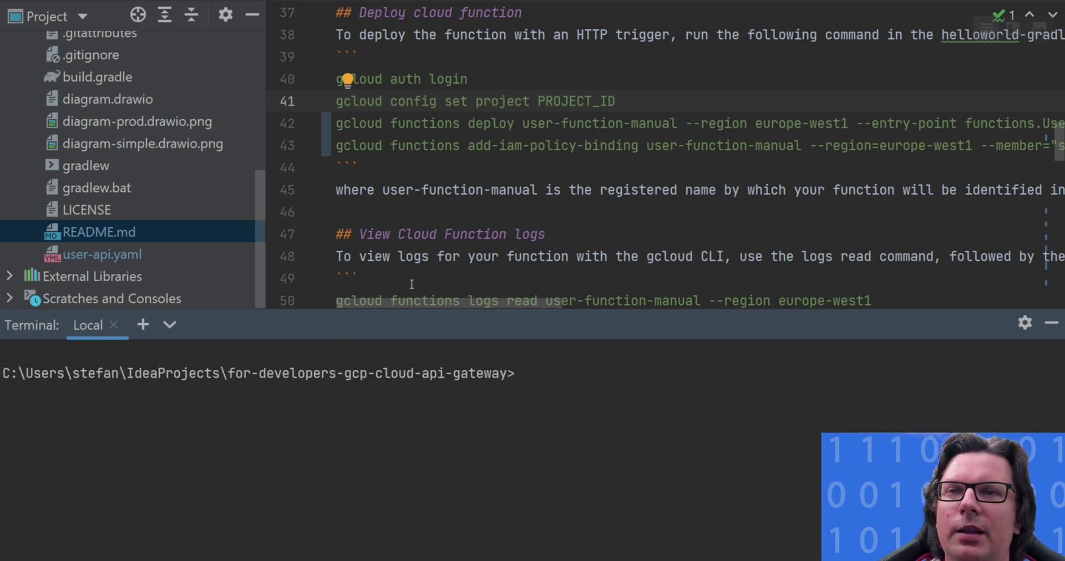
{"action": "left_click", "coordinate": [446, 131]}
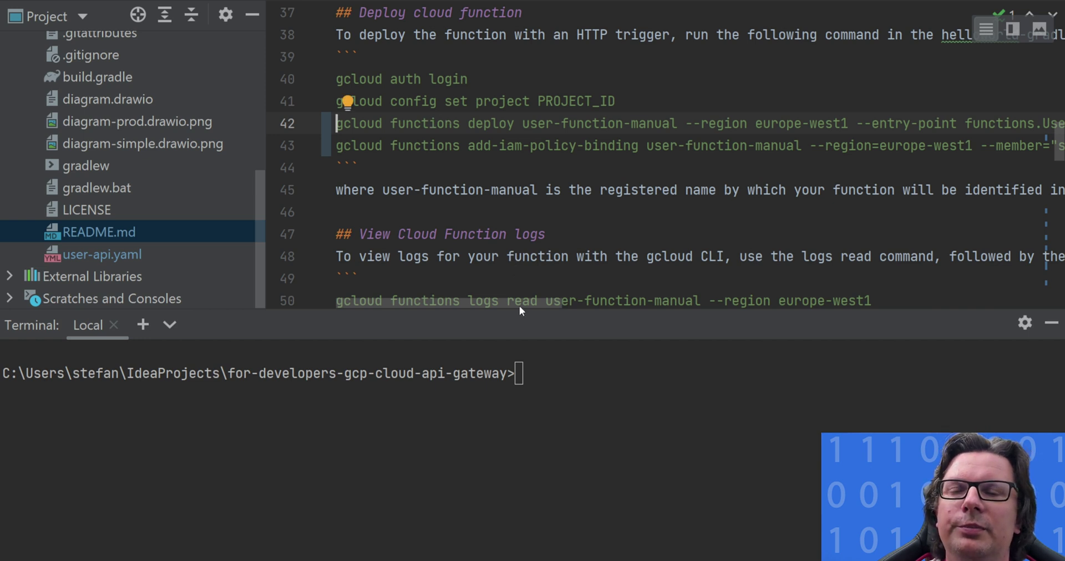
{"action": "left_click_drag", "start_coordinate": [519, 305], "coordinate": [493, 304]}
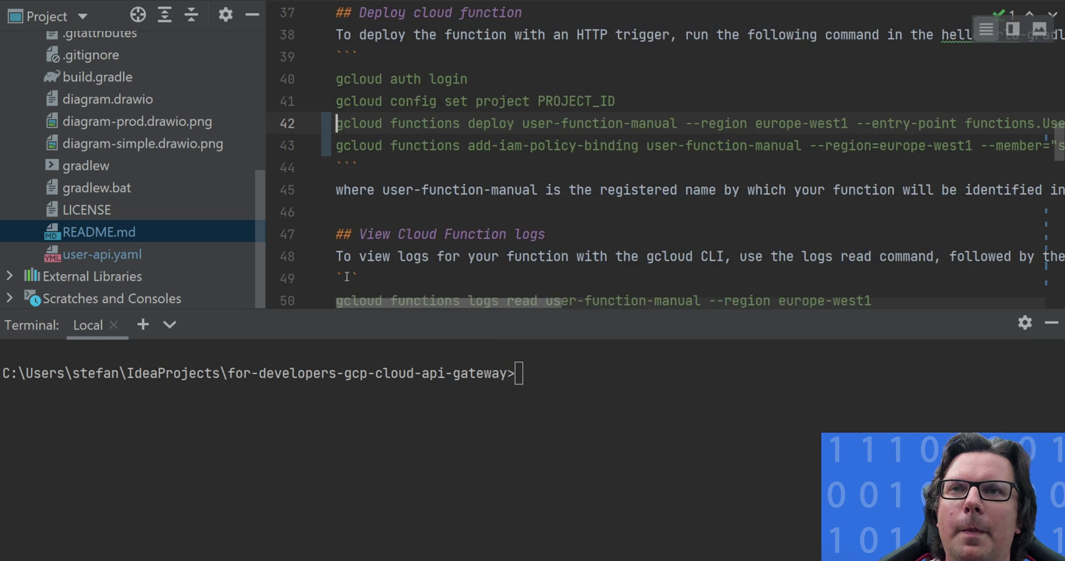
{"action": "left_click", "coordinate": [336, 123]}
{"action": "key", "text": "shift+End"}
{"action": "key", "text": "ctrl+c"}
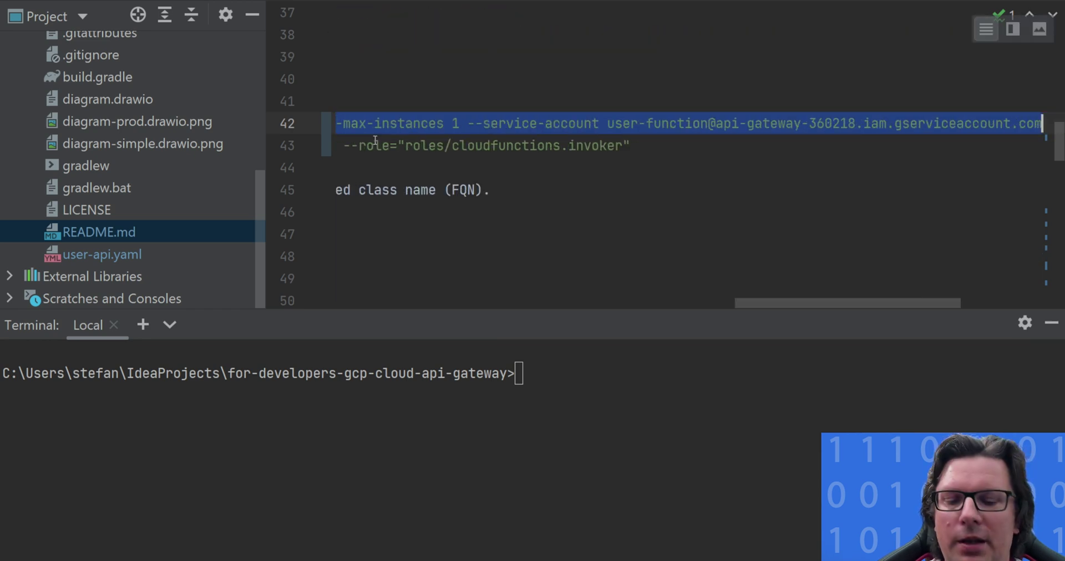
Run the user-function-manual deploy command, enabling the Cloud Functions and Cloud Build APIs
{"action": "right_click", "coordinate": [530, 377]}
{"action": "left_click", "coordinate": [550, 441]}
{"action": "key", "text": "Return"}
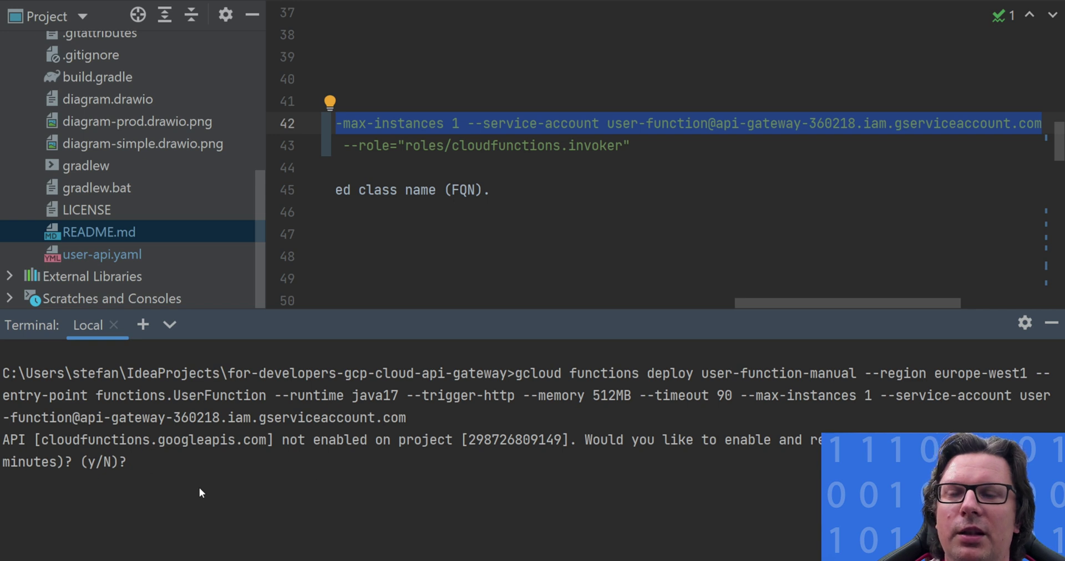
{"action": "type", "text": "y"}
{"action": "key", "text": "Return"}
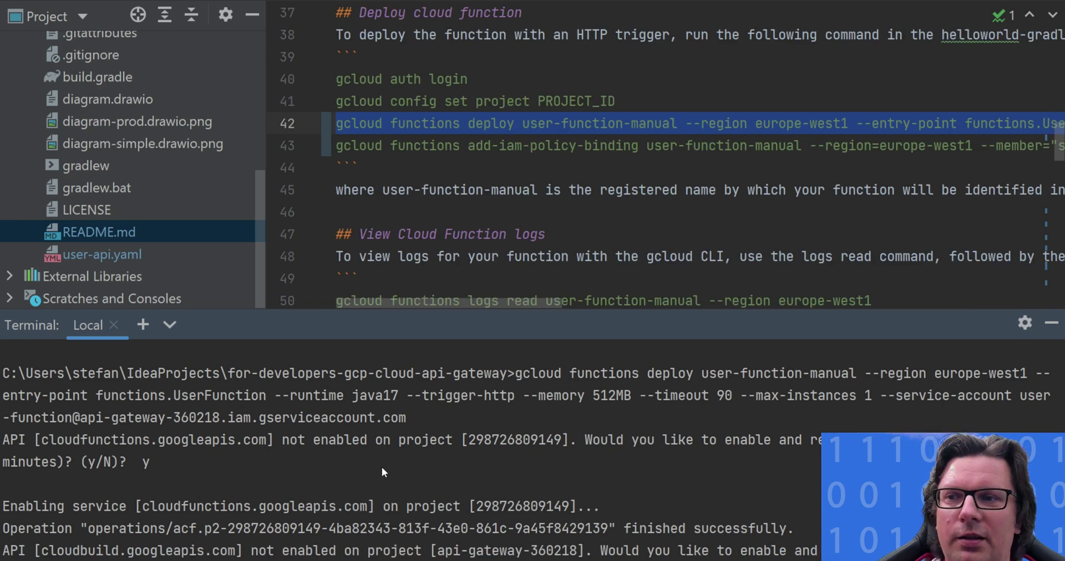
{"action": "type", "text": "y"}
{"action": "key", "text": "Return"}
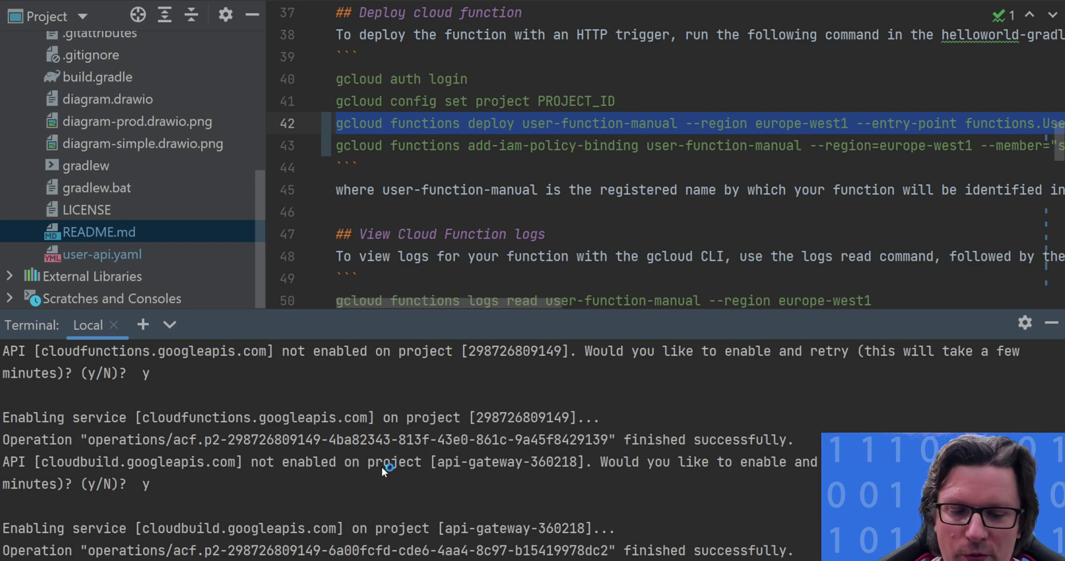
Decline unauthenticated invocations, then discard the recalled deploy command after the region error
{"action": "type", "text": "n"}
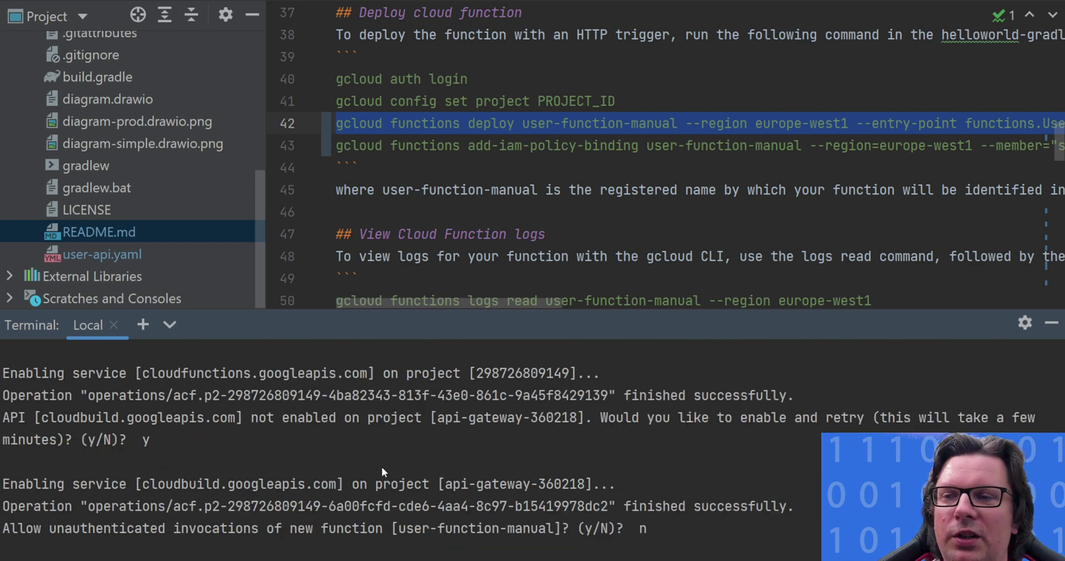
{"action": "key", "text": "Return"}
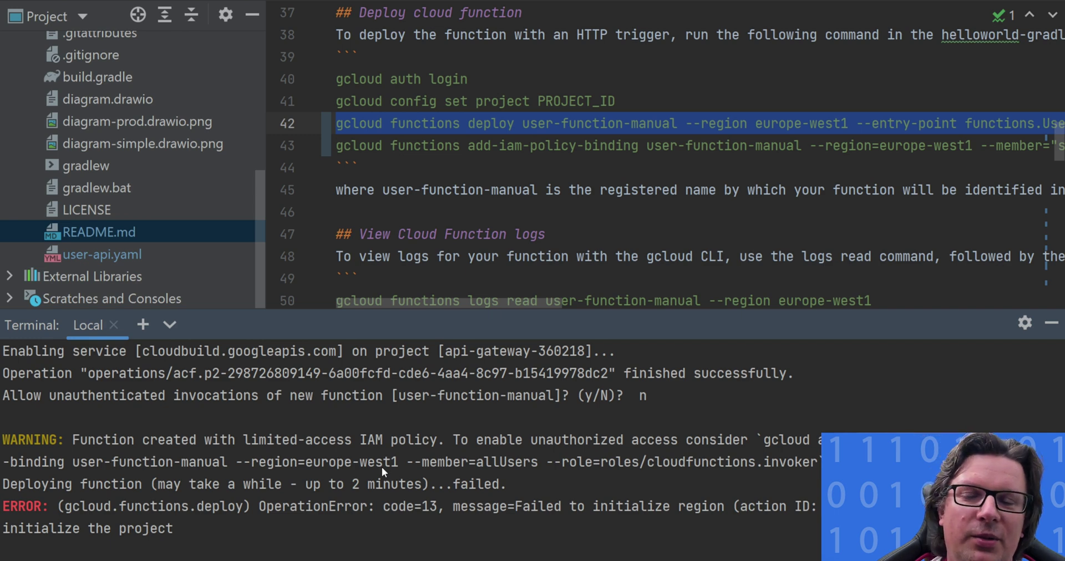
{"action": "key", "text": "ctrl+v"}
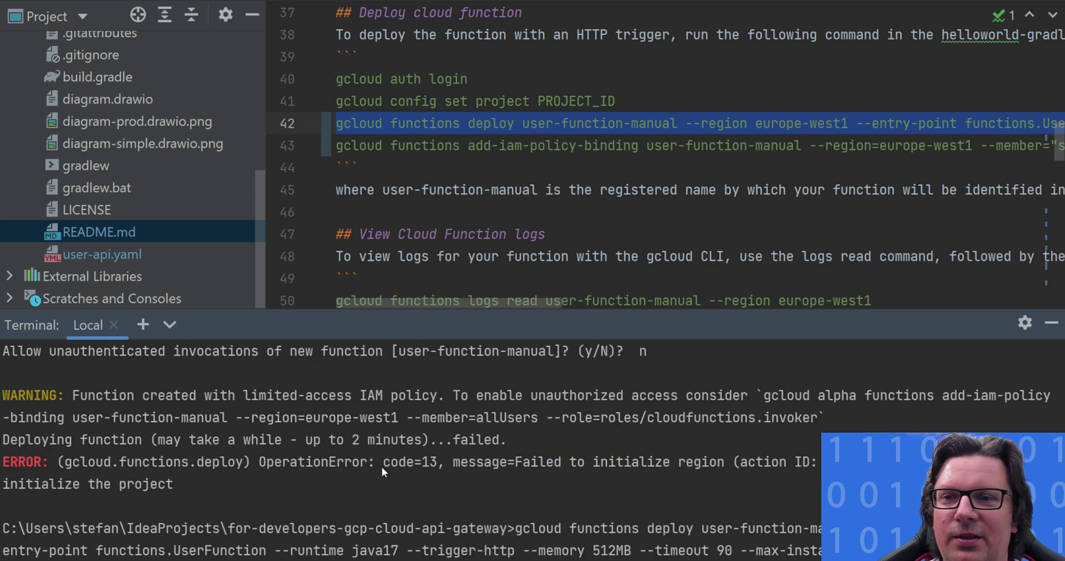
{"action": "key", "text": "Escape"}
Clear the terminal with cls and rerun the user-function-manual deploy command from history
{"action": "type", "text": "cls"}
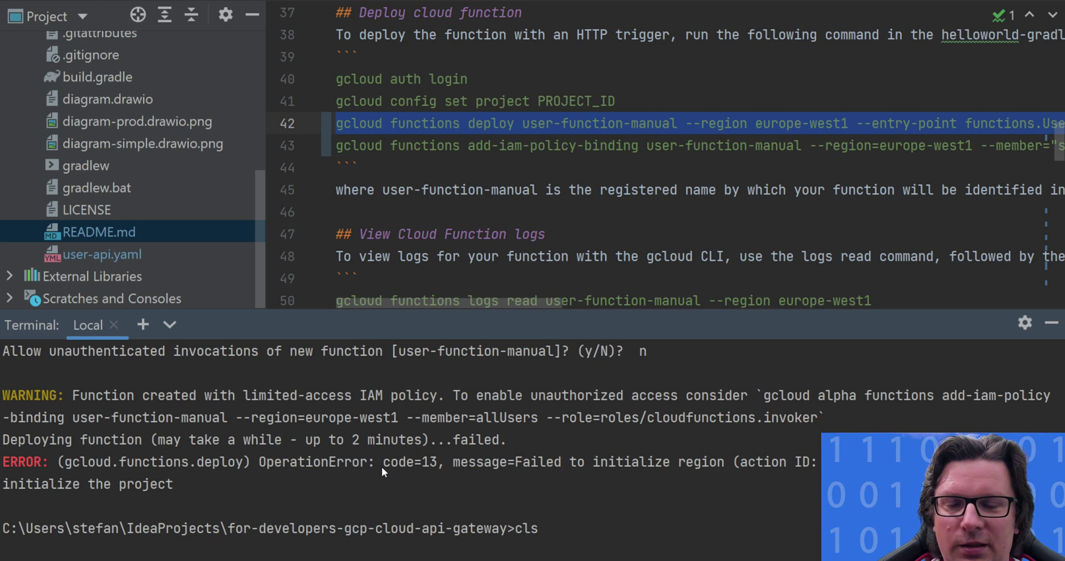
{"action": "key", "text": "Return"}
{"action": "type", "text": "cls"}
{"action": "key", "text": "Return"}
{"action": "type", "text": "gcloud auth login"}
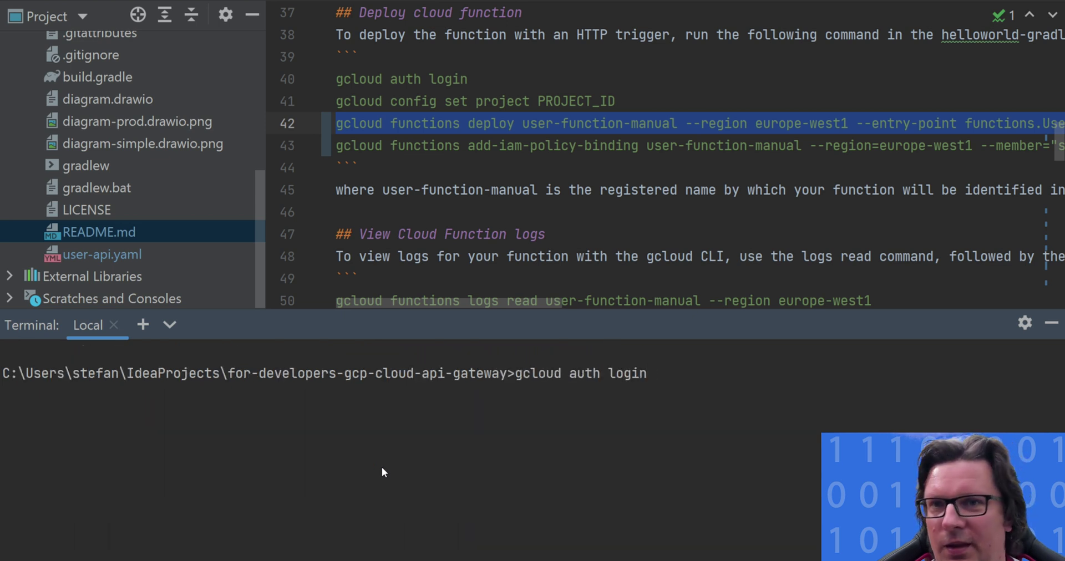
{"action": "key", "text": "Escape"}
{"action": "key", "text": "ctrl+v"}
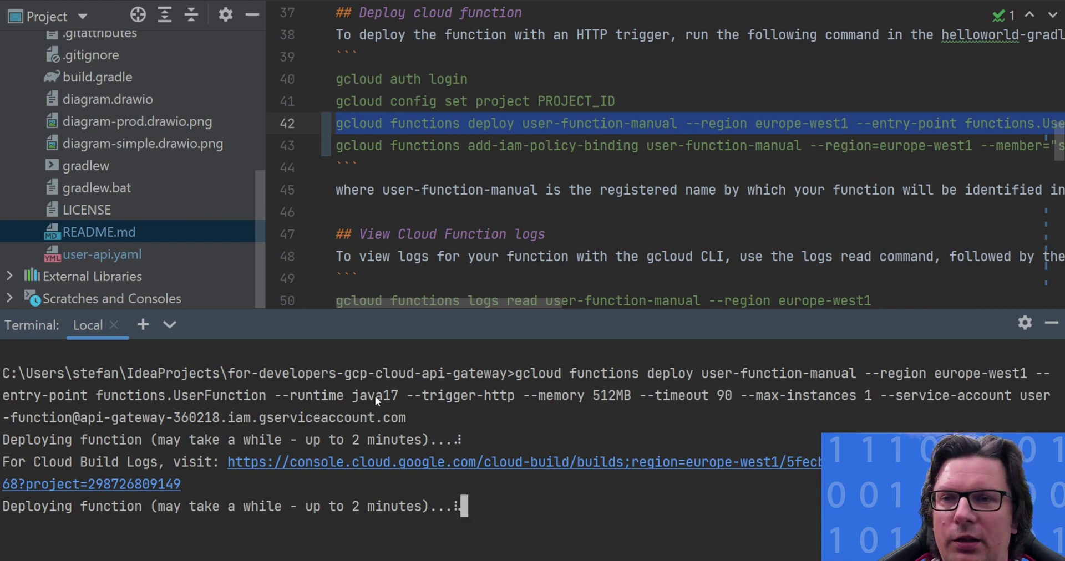
{"action": "key", "text": "alt+Tab"}
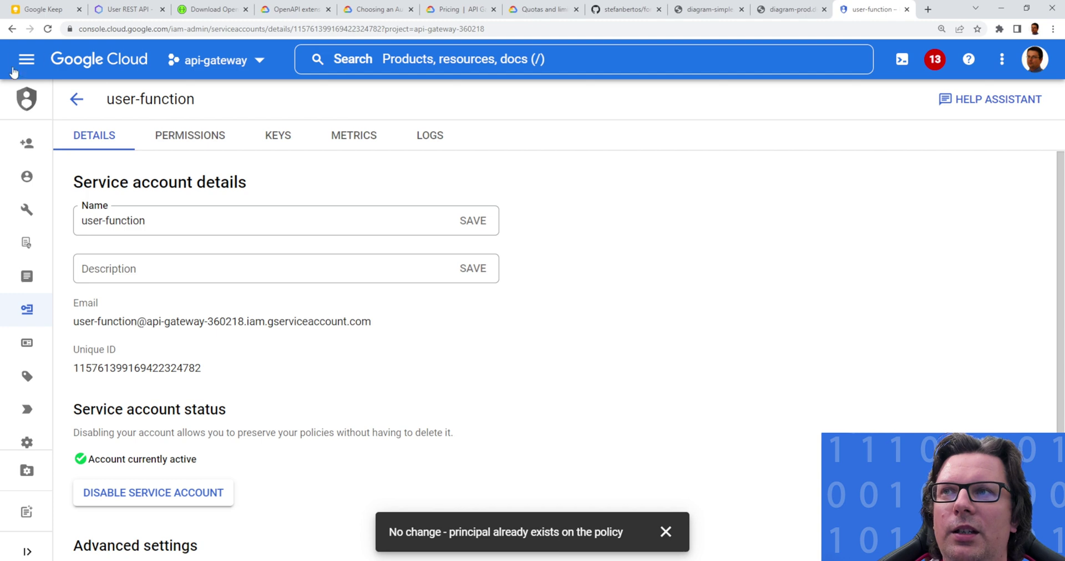
Go to Cloud Functions, check the deploy output, and open user-function-manual's details
{"action": "left_click", "coordinate": [20, 61]}
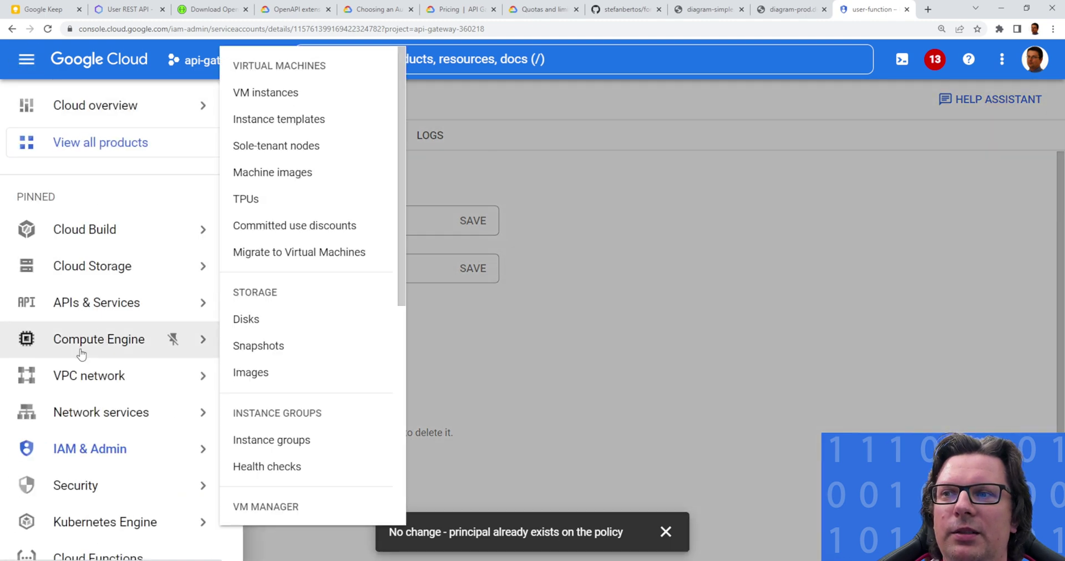
{"action": "scroll", "coordinate": [173, 264], "scroll_direction": "down", "scroll_amount": 2}
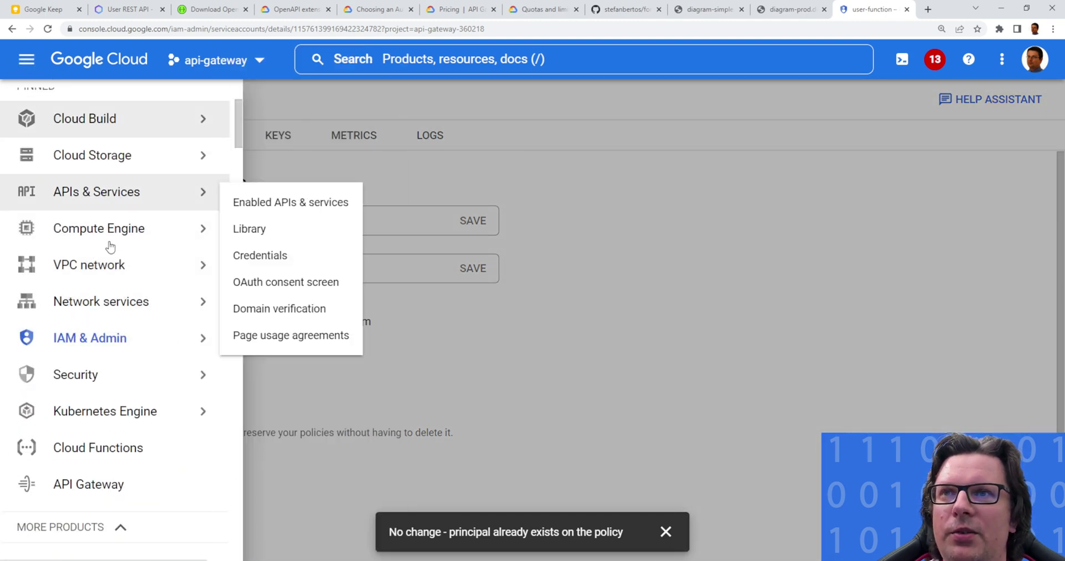
{"action": "scroll", "coordinate": [99, 260], "scroll_direction": "down", "scroll_amount": 2}
{"action": "scroll", "coordinate": [91, 290], "scroll_direction": "down", "scroll_amount": 2}
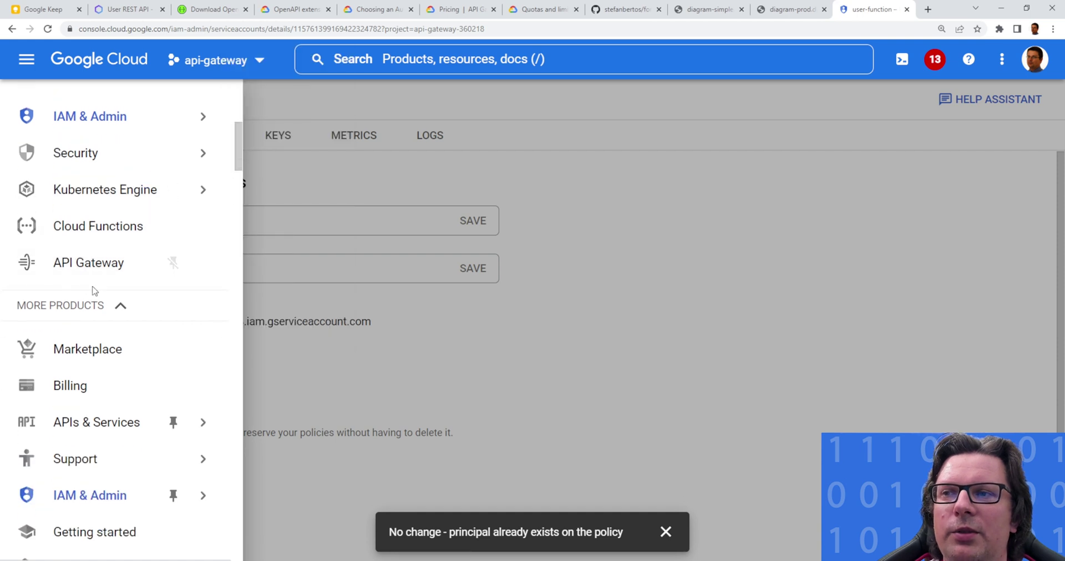
{"action": "left_click", "coordinate": [92, 232]}
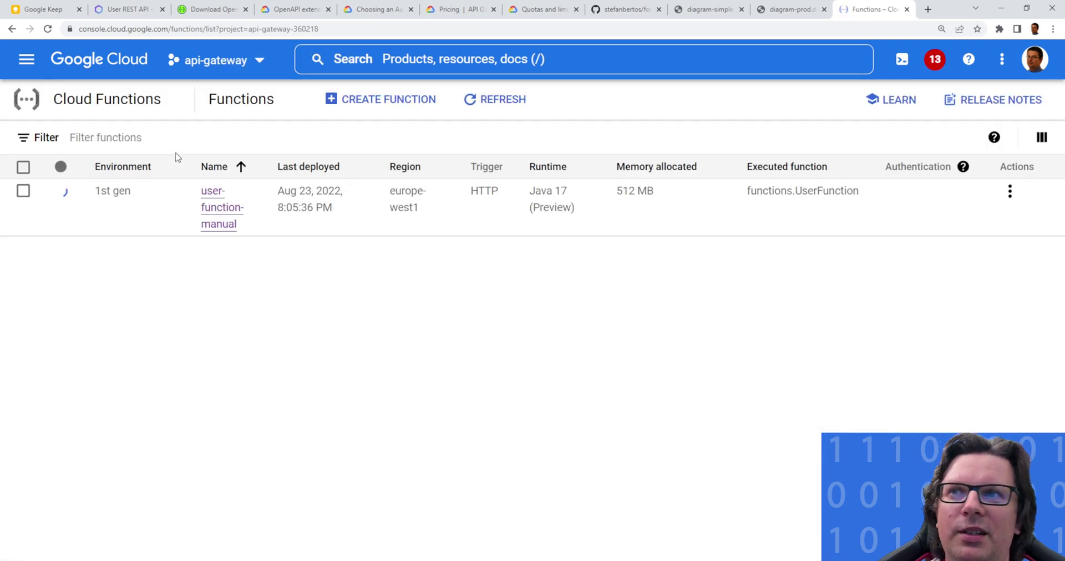
{"action": "mouse_move", "coordinate": [56, 197]}
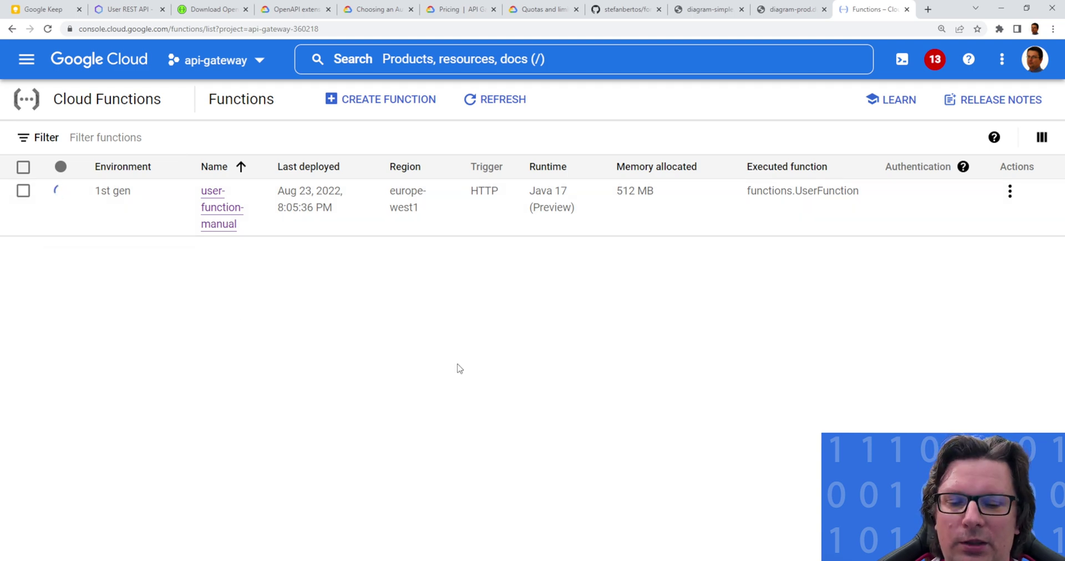
{"action": "key", "text": "alt+Tab"}
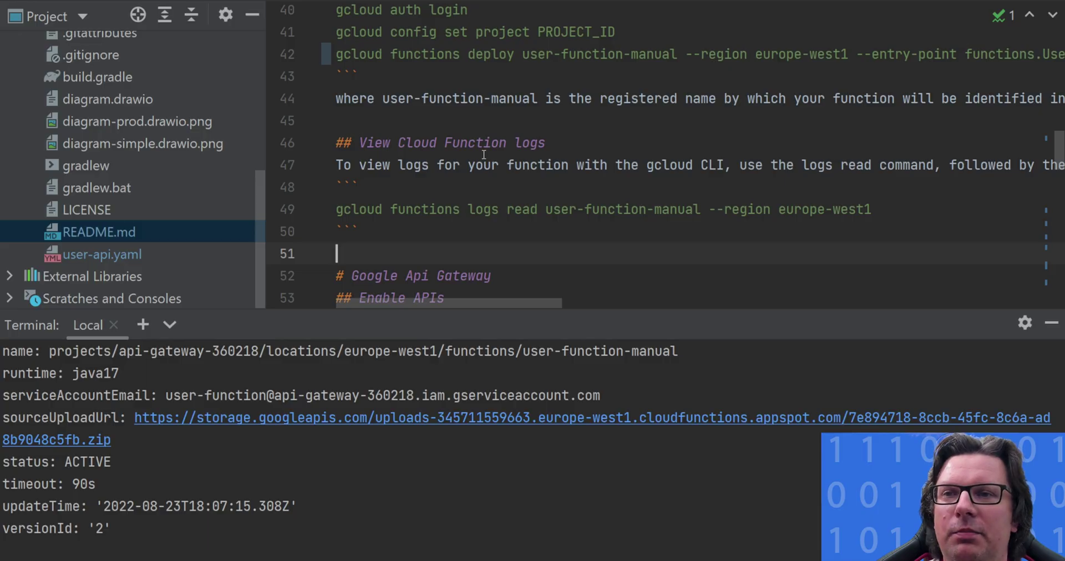
{"action": "key", "text": "alt+Tab"}
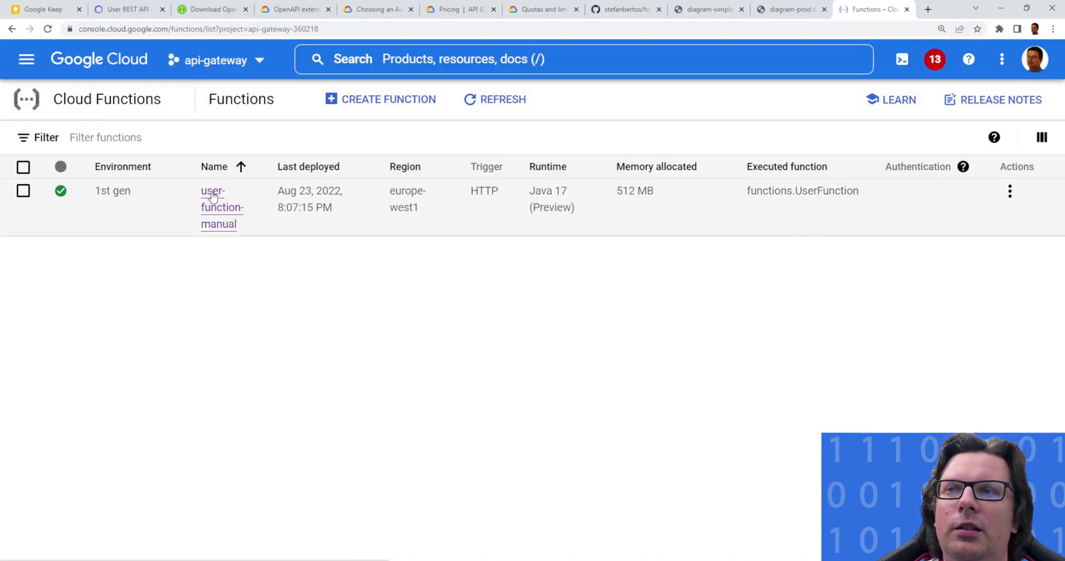
{"action": "left_click", "coordinate": [212, 195]}
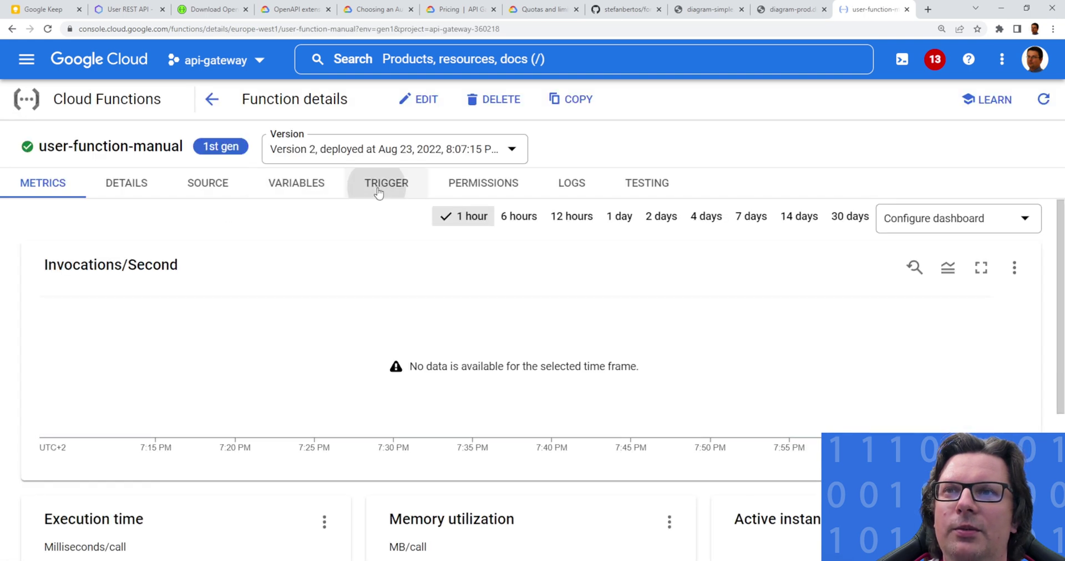
Copy the function's HTTP trigger URL and open it in a new tab
{"action": "left_click", "coordinate": [378, 191]}
{"action": "left_click", "coordinate": [111, 295]}
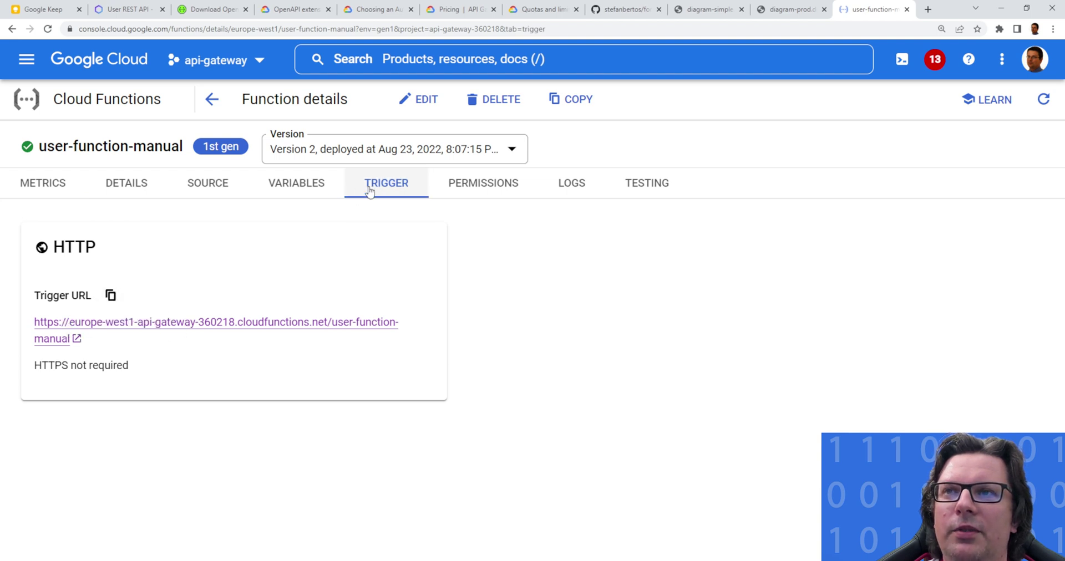
{"action": "left_click", "coordinate": [193, 326]}
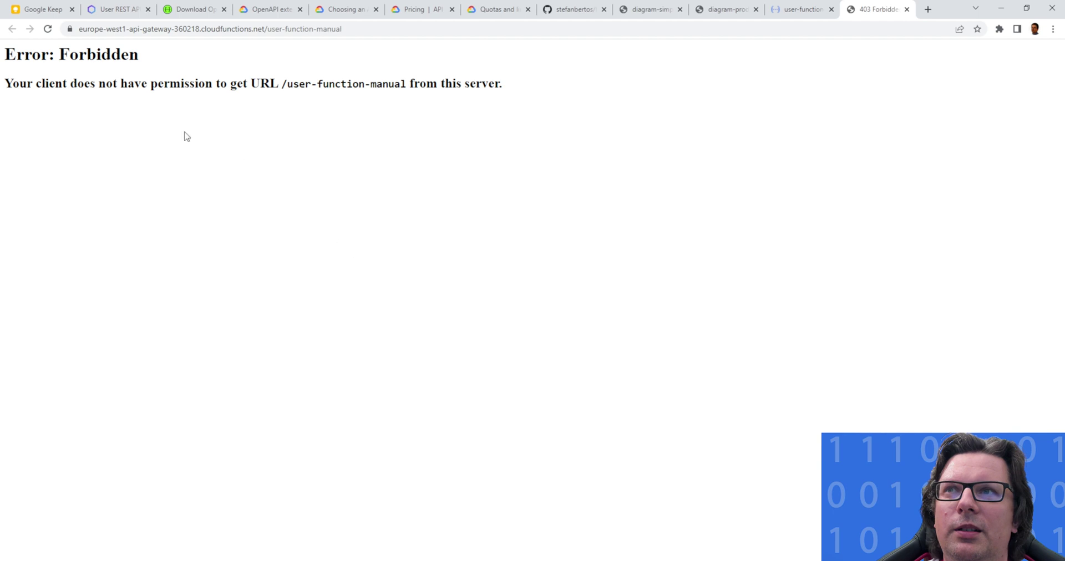
{"action": "left_click", "coordinate": [797, 14]}
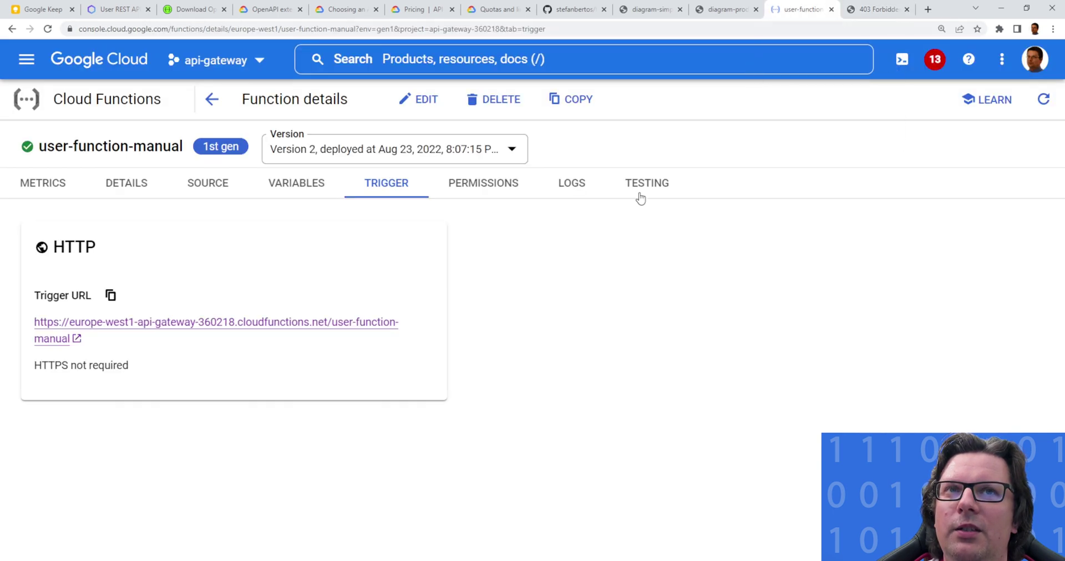
Run a test of user-function-manual from its Testing page, then view the architecture diagram
{"action": "left_click", "coordinate": [644, 195]}
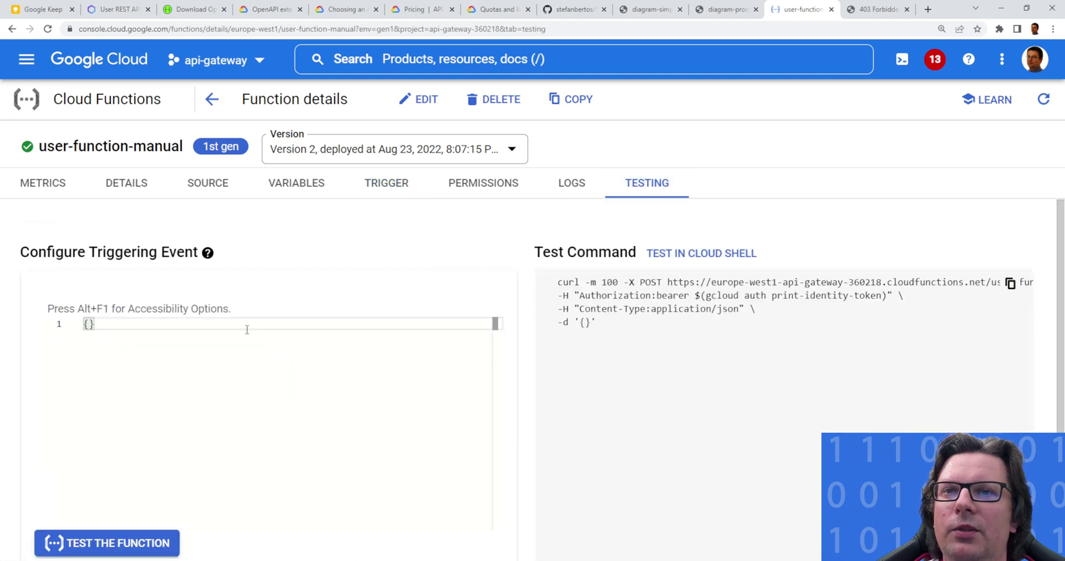
{"action": "left_click", "coordinate": [107, 547]}
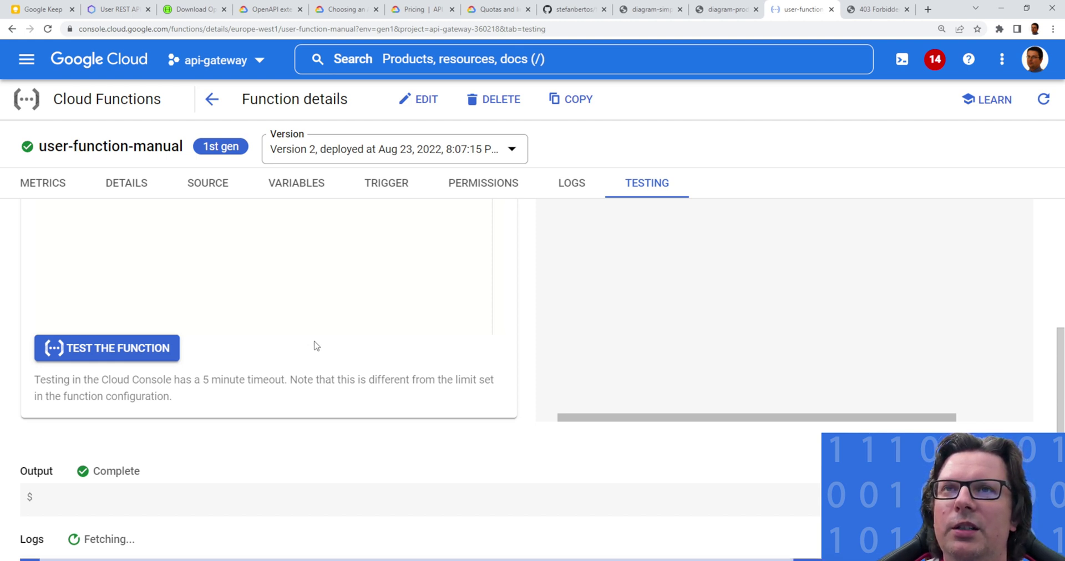
{"action": "left_click", "coordinate": [649, 9]}
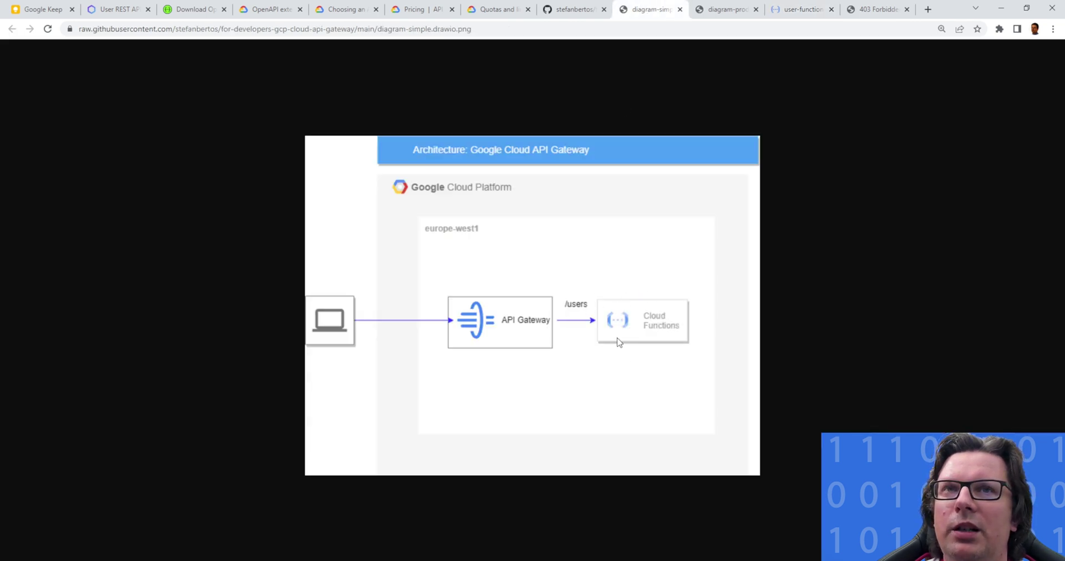
Revisit the 403 Forbidden function page, select its URL, and return to IntelliJ IDEA
{"action": "left_click", "coordinate": [868, 10]}
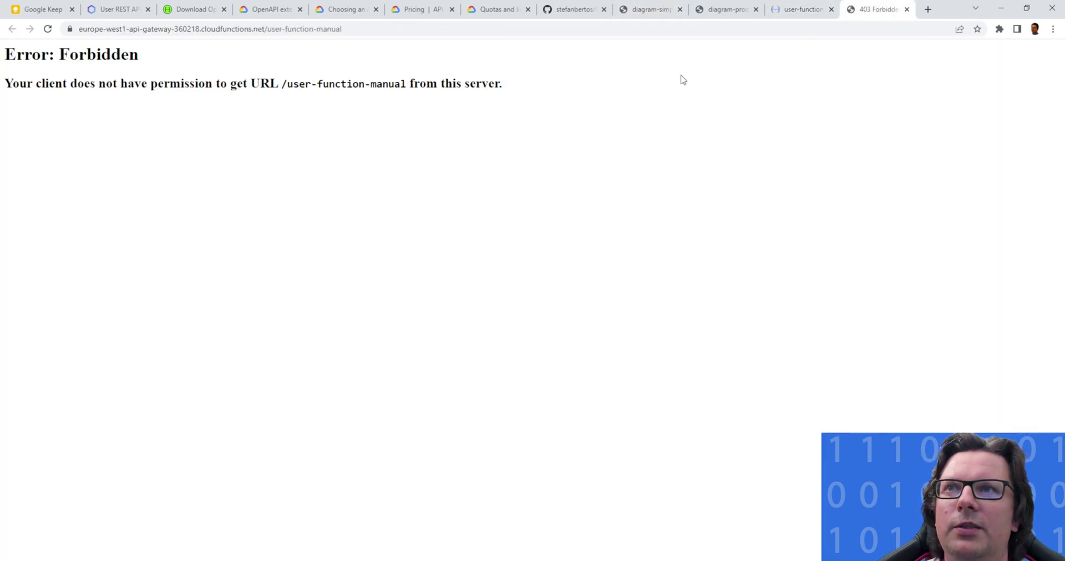
{"action": "left_click", "coordinate": [360, 31]}
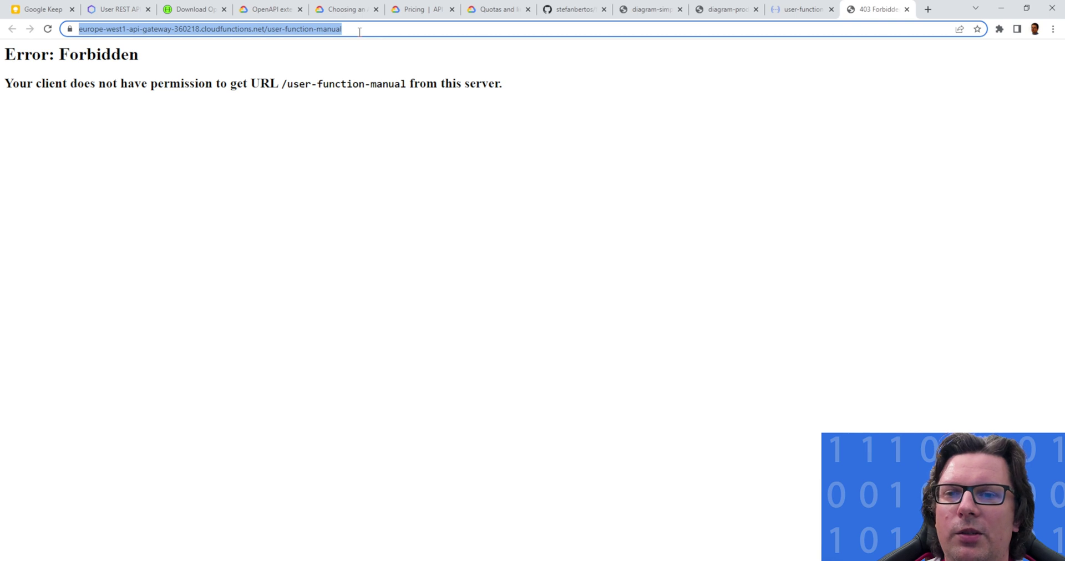
{"action": "key", "text": "alt+Tab"}
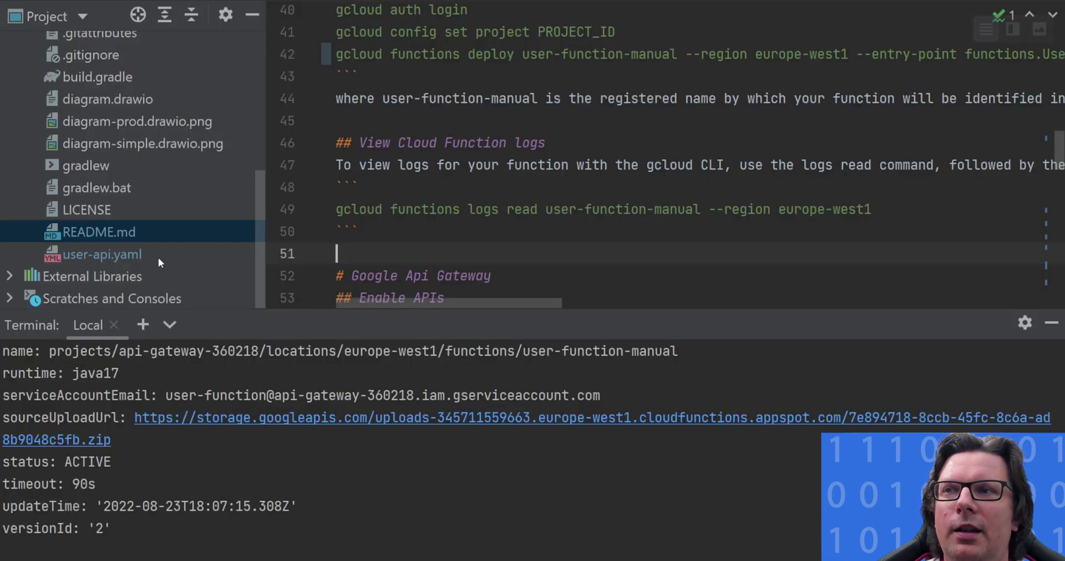
Open user-api.yaml and inspect its x-google-backend address on line 14
{"action": "double_click", "coordinate": [134, 256]}
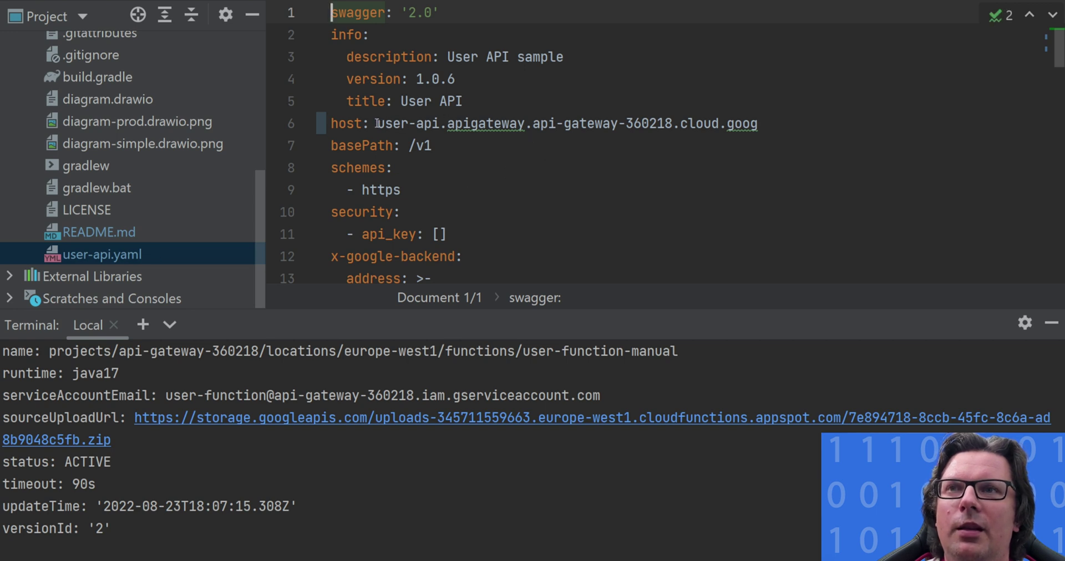
{"action": "scroll", "coordinate": [393, 116], "scroll_direction": "down", "scroll_amount": 2}
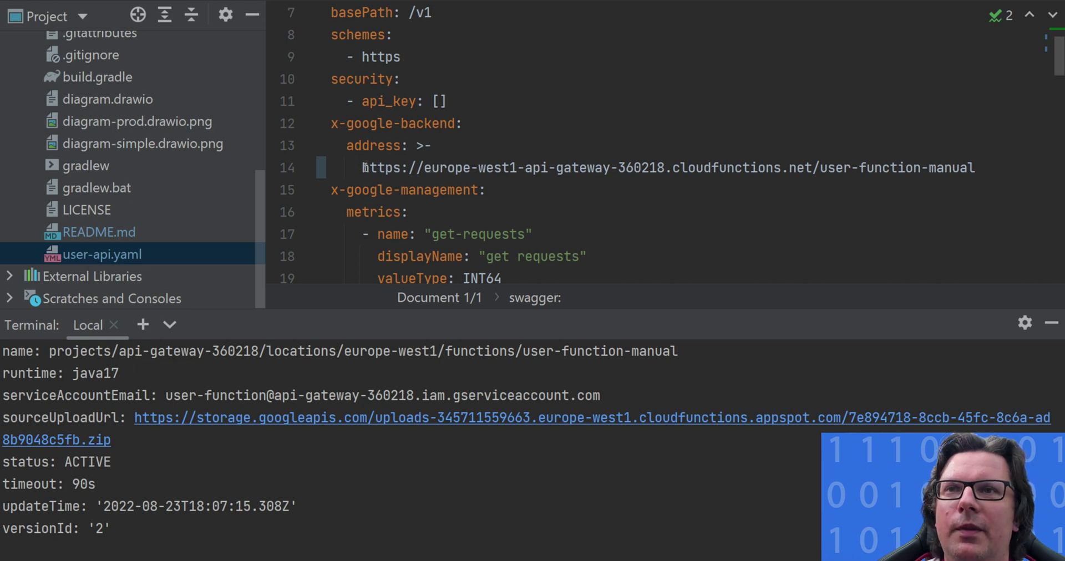
{"action": "left_click_drag", "start_coordinate": [362, 168], "coordinate": [980, 176]}
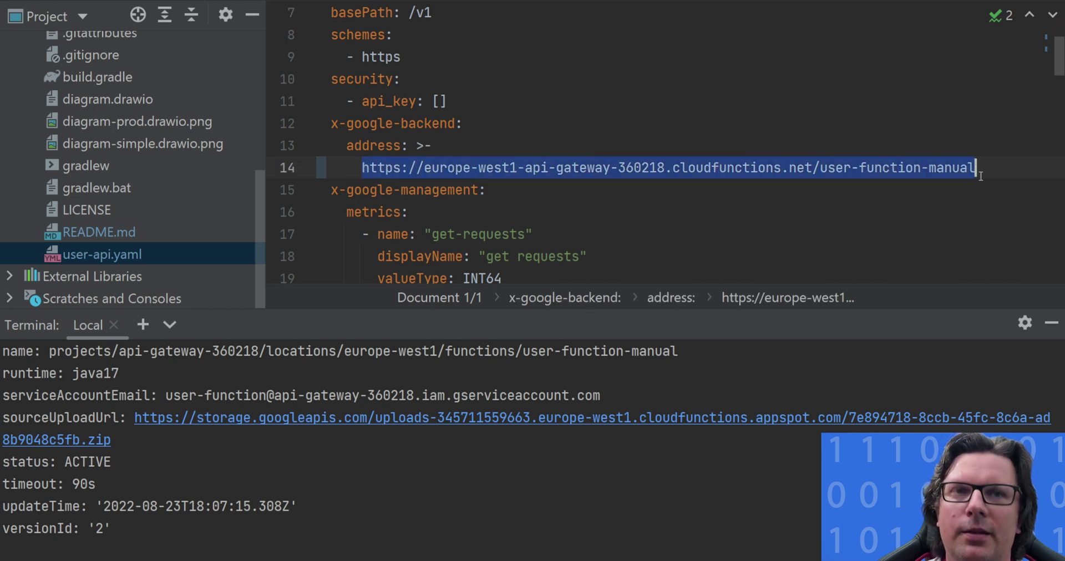
{"action": "key", "text": "Escape"}
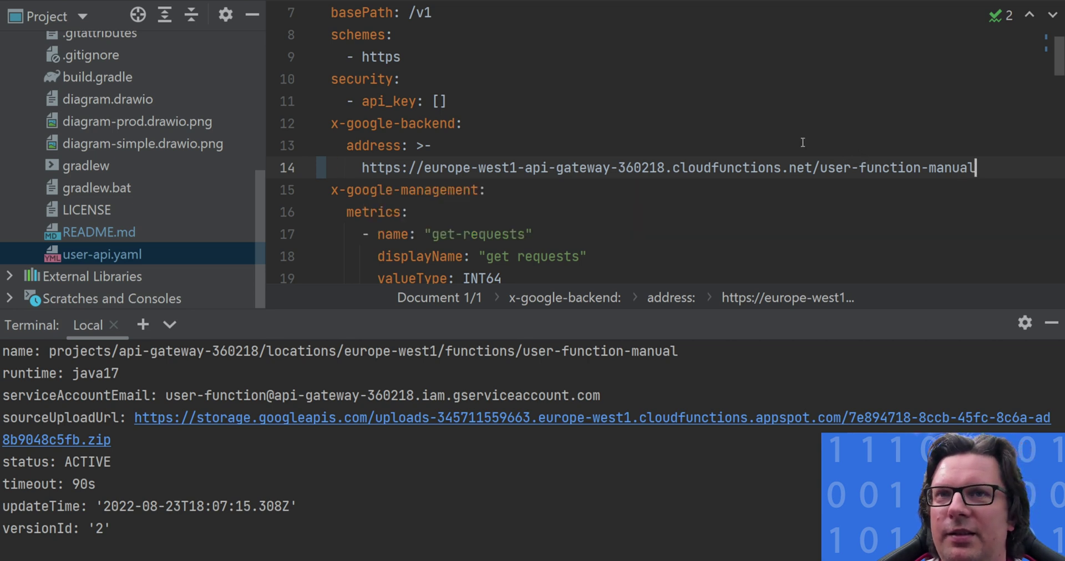
{"action": "scroll", "coordinate": [466, 133], "scroll_direction": "up", "scroll_amount": 2}
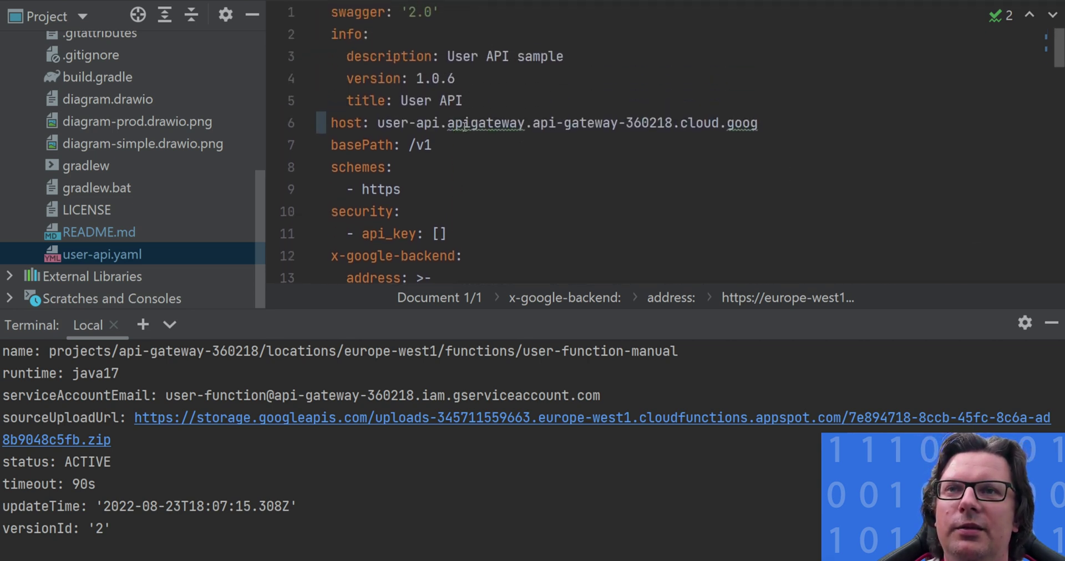
{"action": "scroll", "coordinate": [520, 153], "scroll_direction": "down", "scroll_amount": 1}
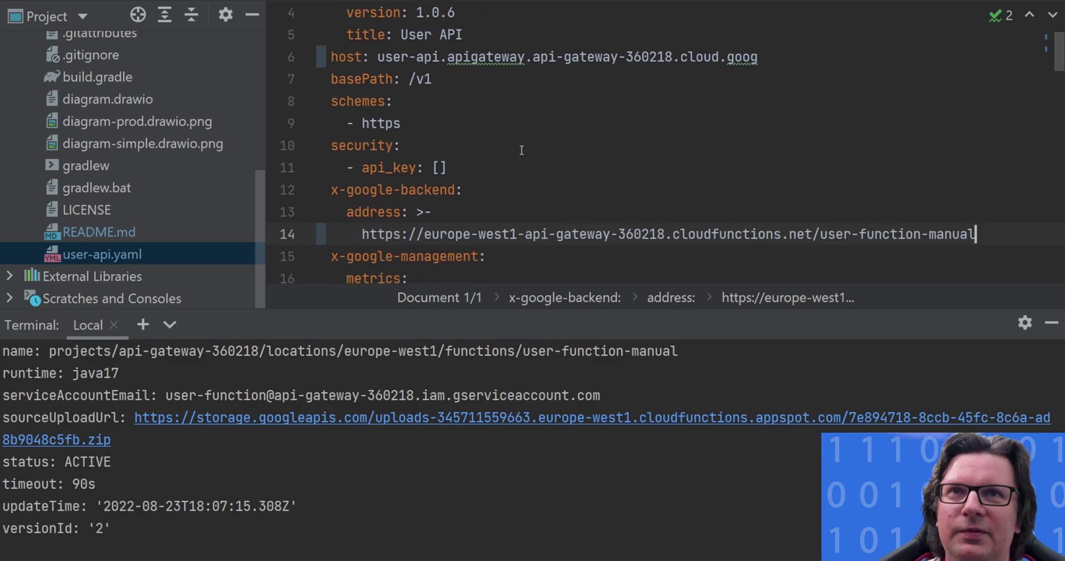
{"action": "key", "text": "alt+Tab"}
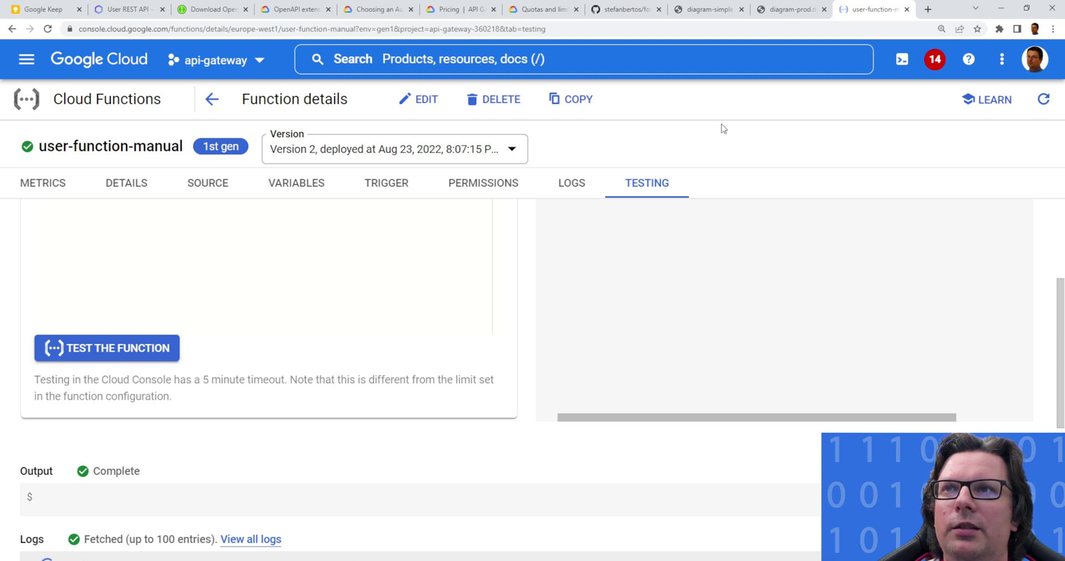
Navigate to API Gateway from the console's navigation menu
{"action": "left_click", "coordinate": [27, 62]}
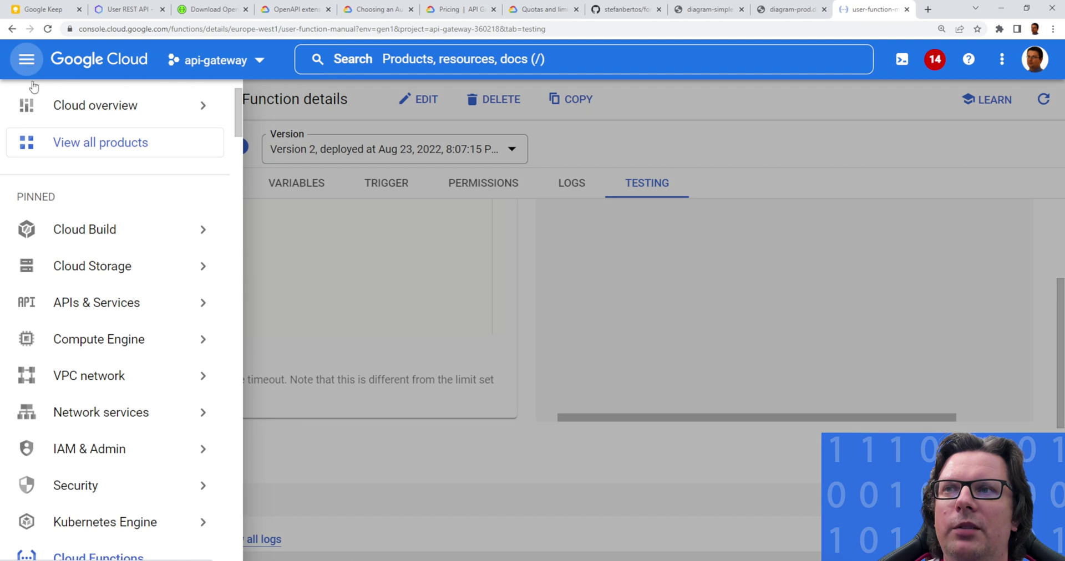
{"action": "mouse_move", "coordinate": [82, 123]}
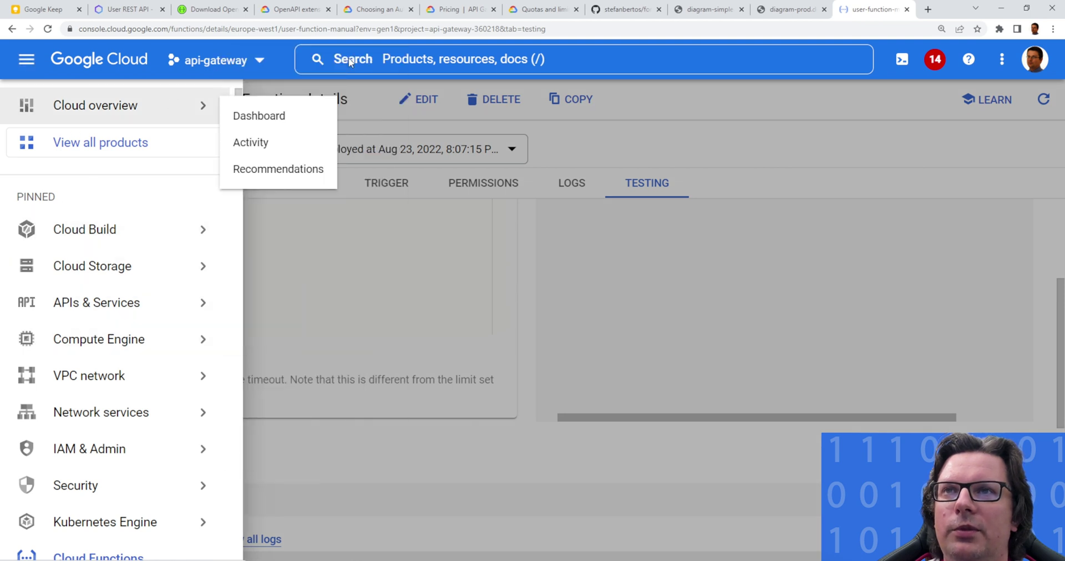
{"action": "scroll", "coordinate": [83, 266], "scroll_direction": "down", "scroll_amount": 3}
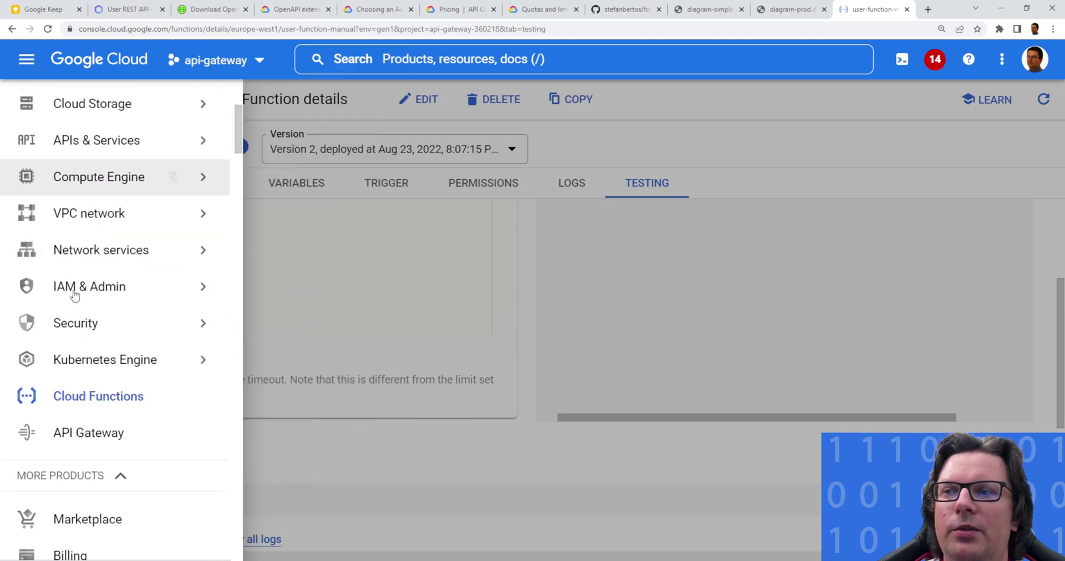
{"action": "left_click", "coordinate": [81, 435]}
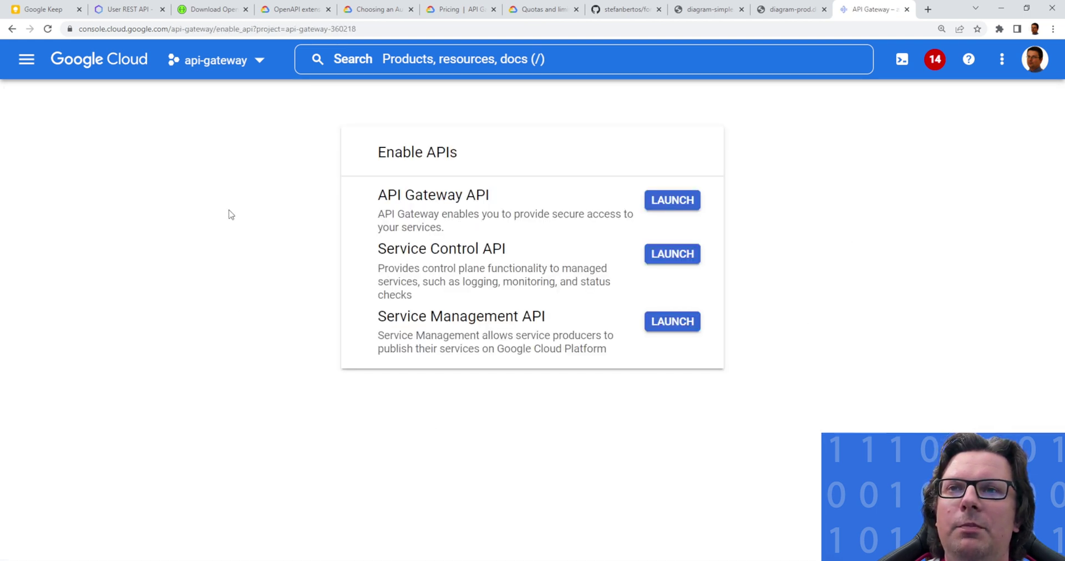
Enable the API Gateway, Service Control and Service Management APIs
{"action": "left_click", "coordinate": [678, 204]}
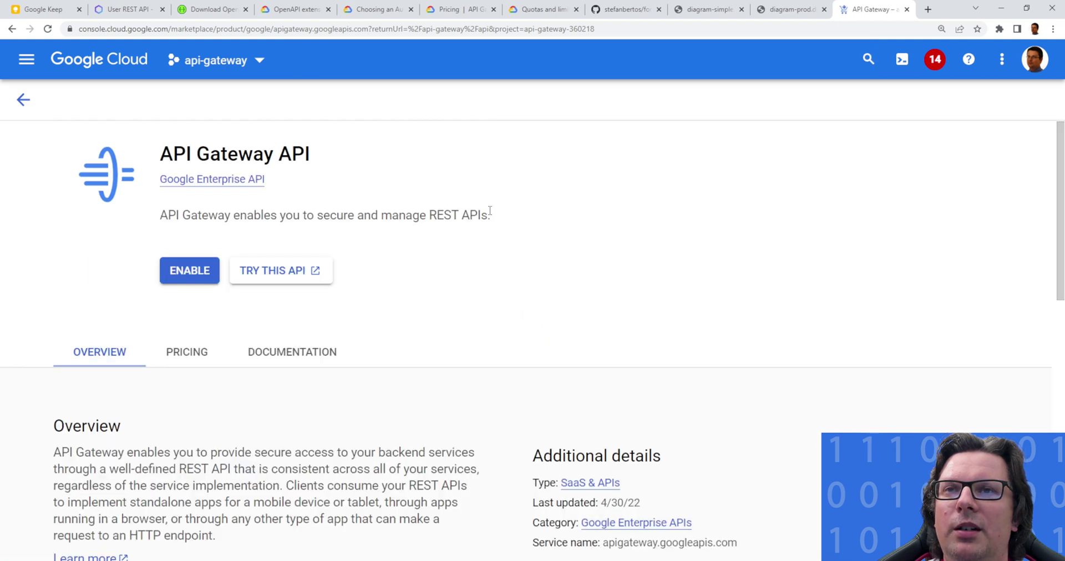
{"action": "left_click", "coordinate": [178, 271]}
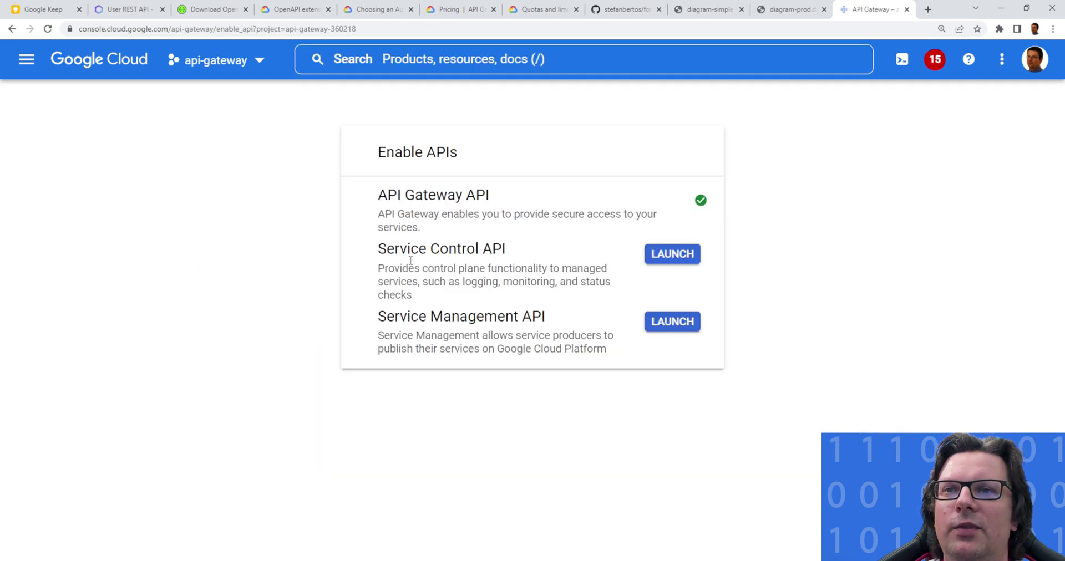
{"action": "left_click", "coordinate": [663, 258]}
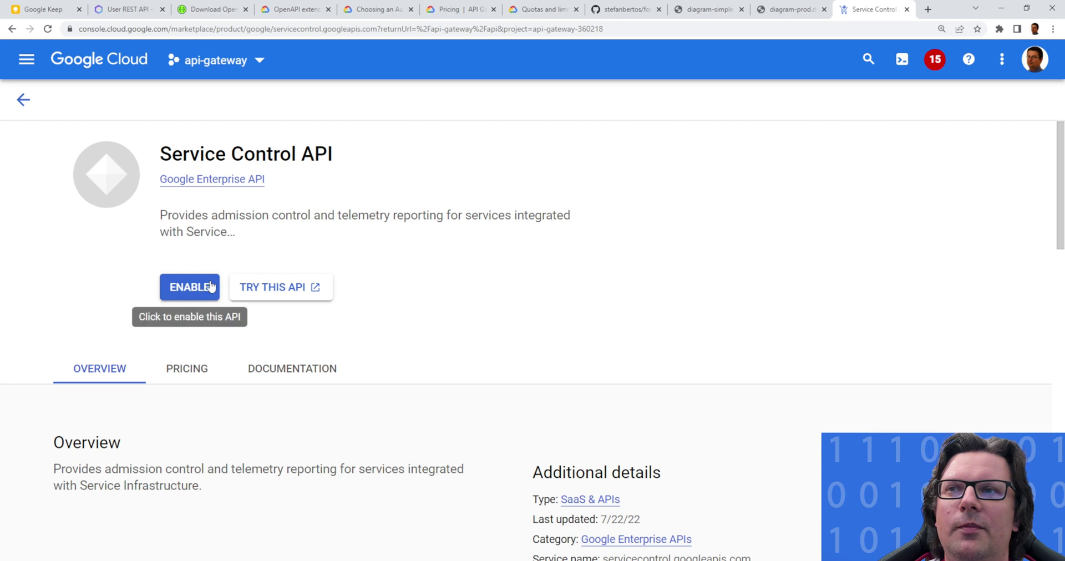
{"action": "left_click", "coordinate": [192, 288]}
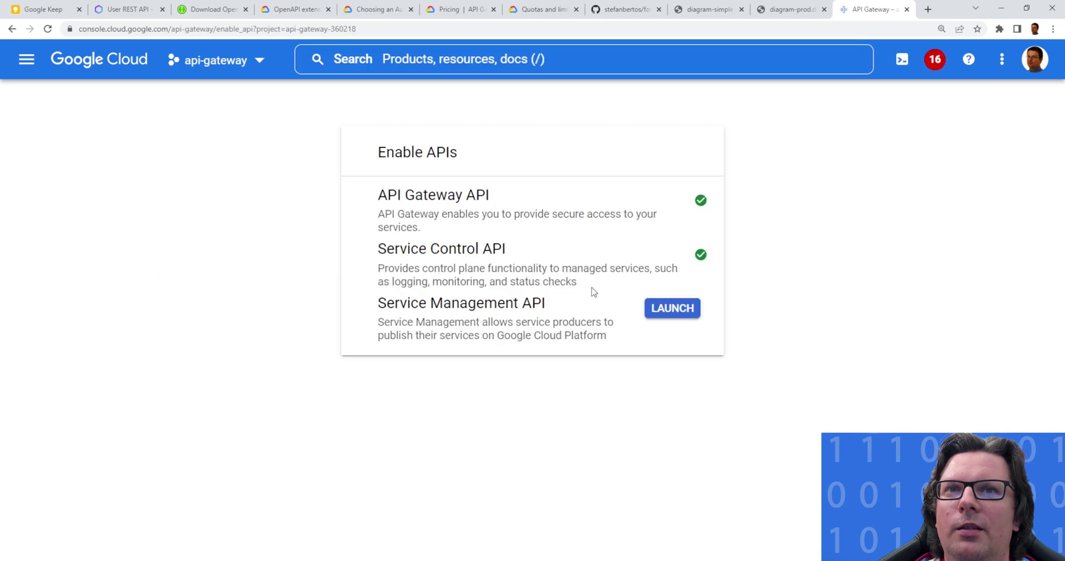
{"action": "left_click", "coordinate": [672, 312]}
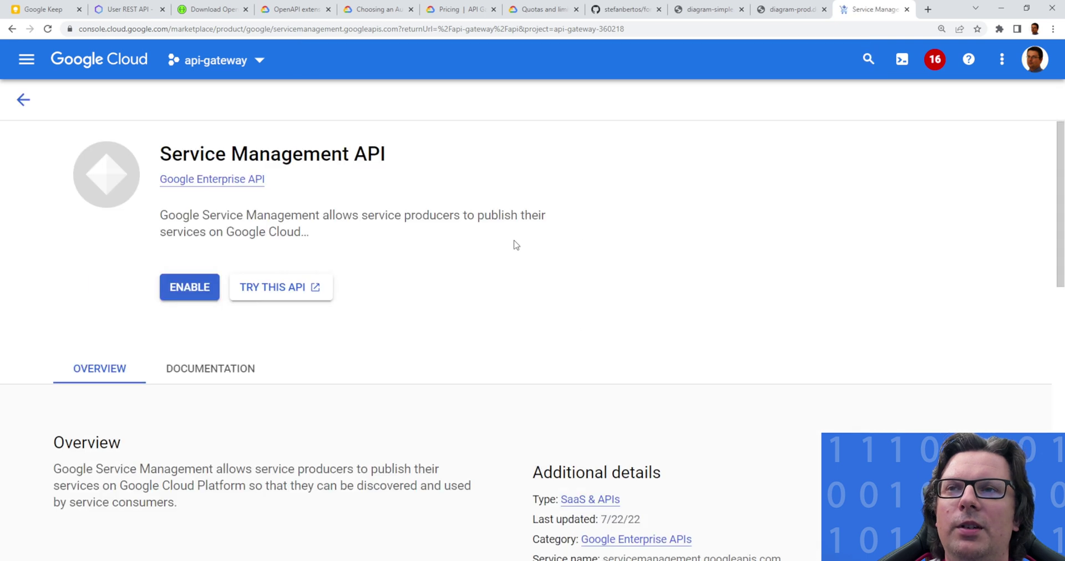
{"action": "left_click", "coordinate": [197, 287]}
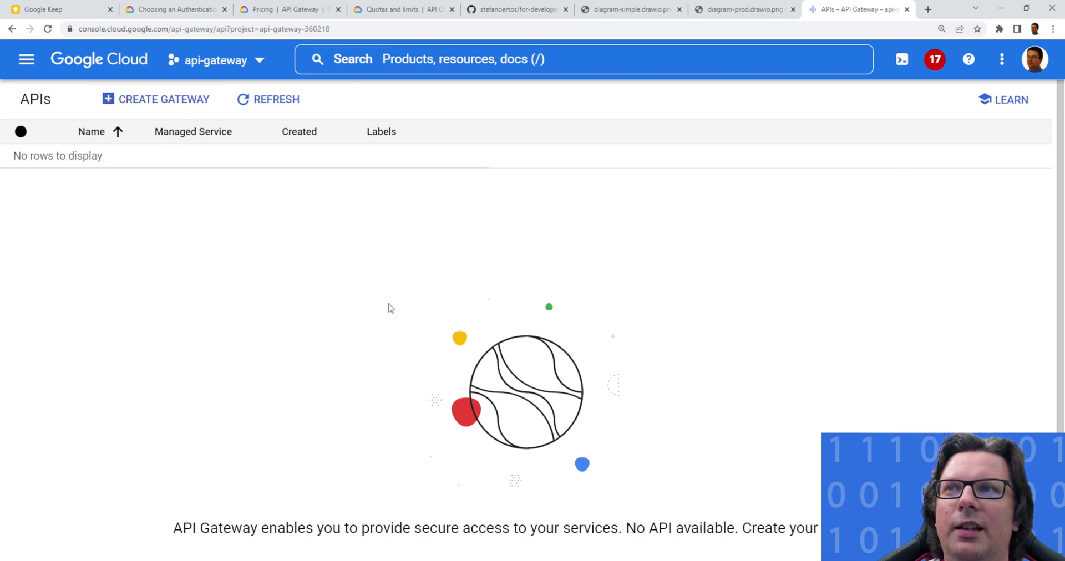
Start a new gateway with a new API named user-api, using user-api as its API ID
{"action": "left_click", "coordinate": [156, 105]}
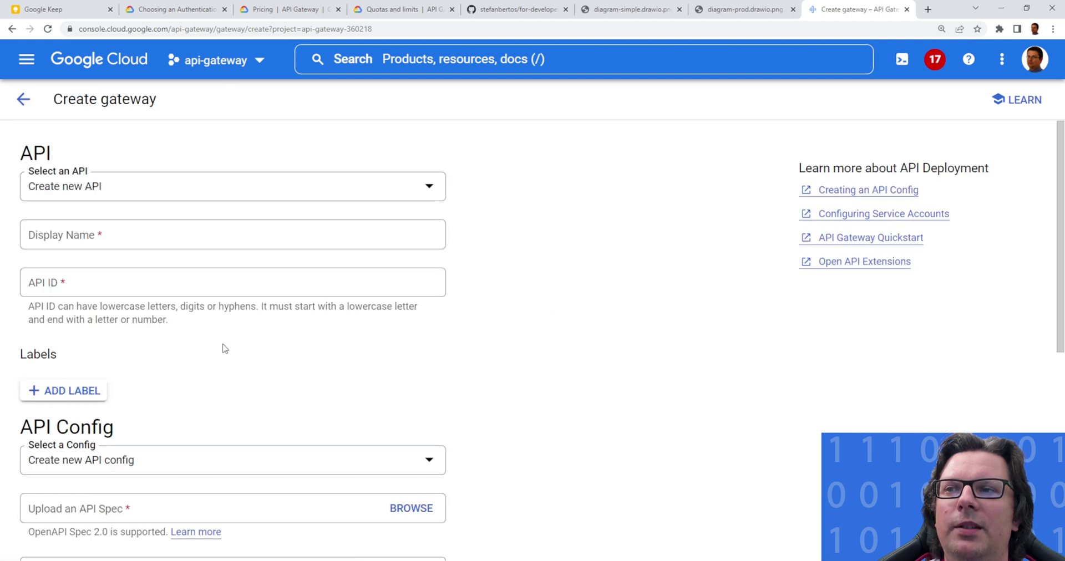
{"action": "scroll", "coordinate": [224, 344], "scroll_direction": "down", "scroll_amount": 2}
{"action": "scroll", "coordinate": [228, 332], "scroll_direction": "down", "scroll_amount": 4}
{"action": "scroll", "coordinate": [229, 324], "scroll_direction": "down", "scroll_amount": 2}
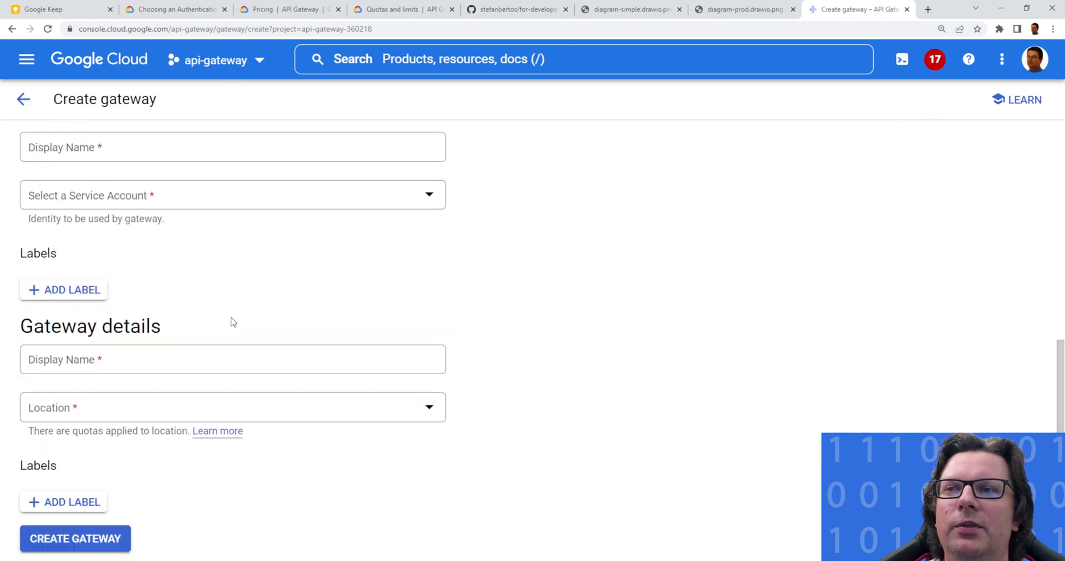
{"action": "scroll", "coordinate": [239, 316], "scroll_direction": "up", "scroll_amount": 7}
{"action": "scroll", "coordinate": [240, 314], "scroll_direction": "up", "scroll_amount": 1}
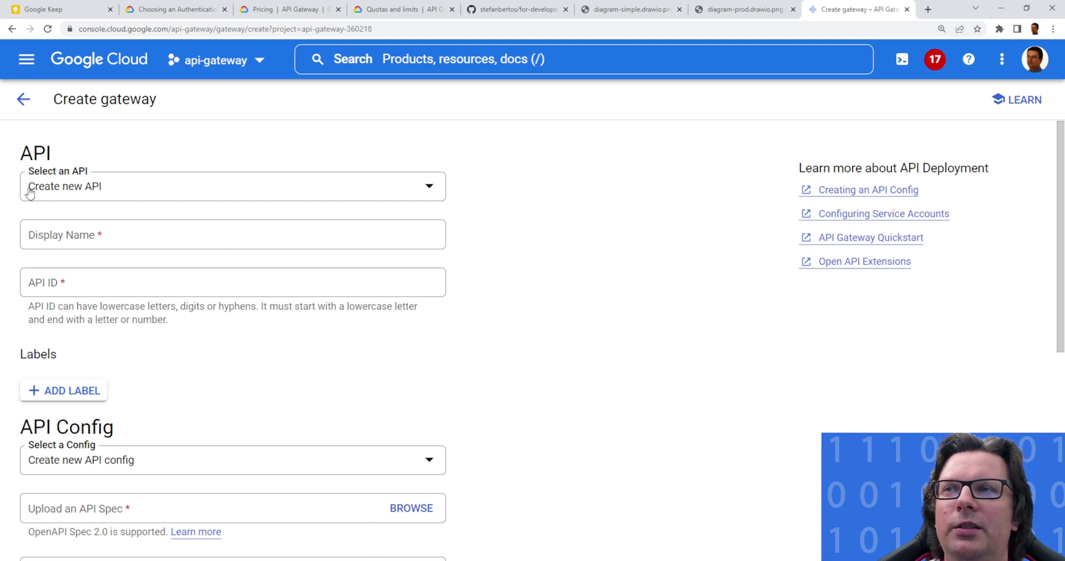
{"action": "left_click", "coordinate": [91, 236]}
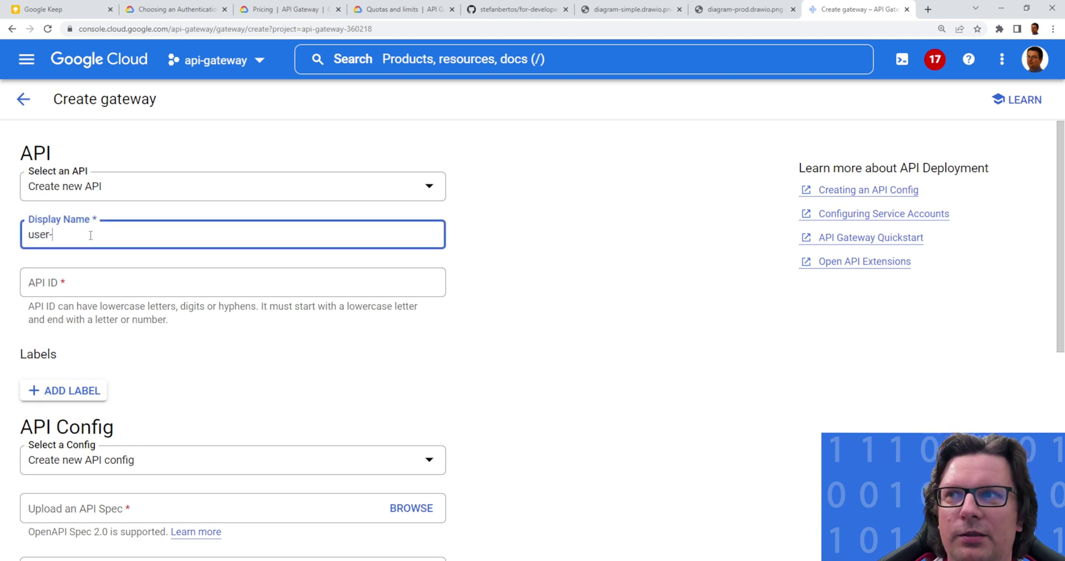
{"action": "type", "text": "user-api"}
{"action": "left_click_drag", "start_coordinate": [89, 235], "coordinate": [2, 238]}
{"action": "key", "text": "ctrl+c"}
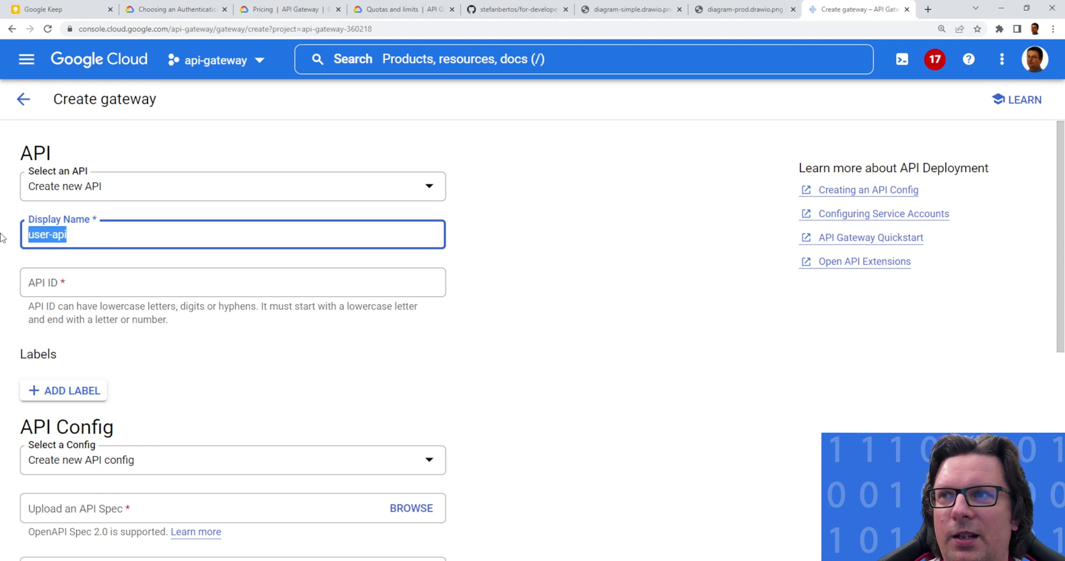
{"action": "left_click", "coordinate": [56, 288]}
{"action": "key", "text": "ctrl+v"}
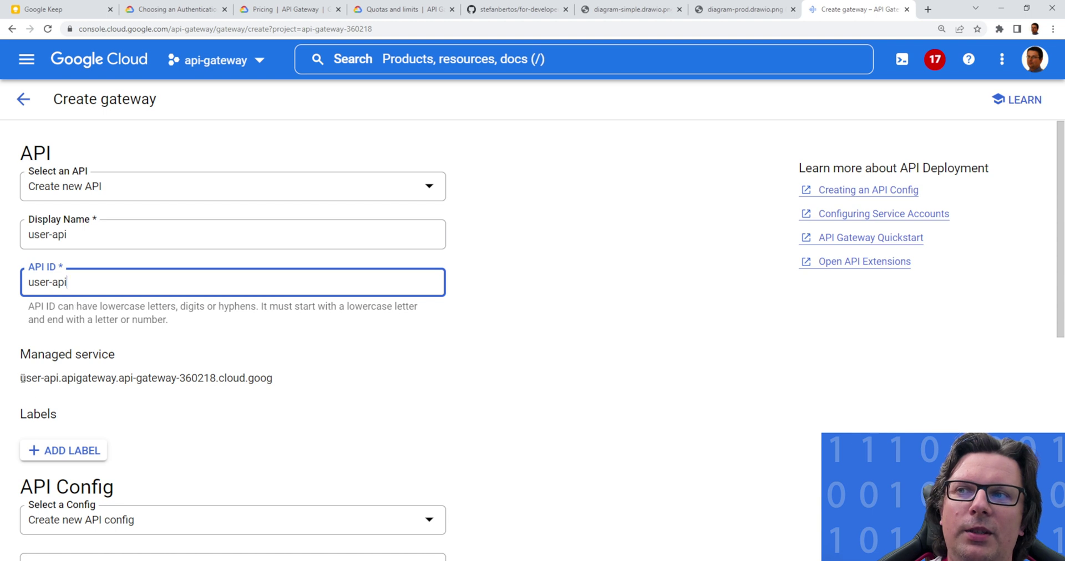
Copy the managed service hostname user-api.apigateway.api-gateway-360218.cloud.goog and switch to IntelliJ IDEA
{"action": "left_click_drag", "start_coordinate": [23, 378], "coordinate": [273, 379]}
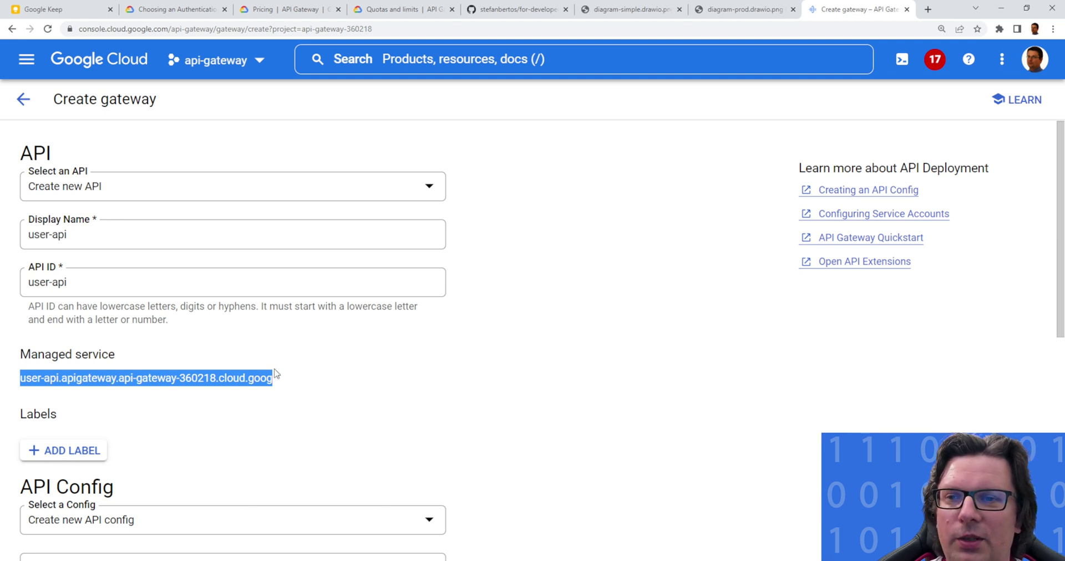
{"action": "key", "text": "alt"}
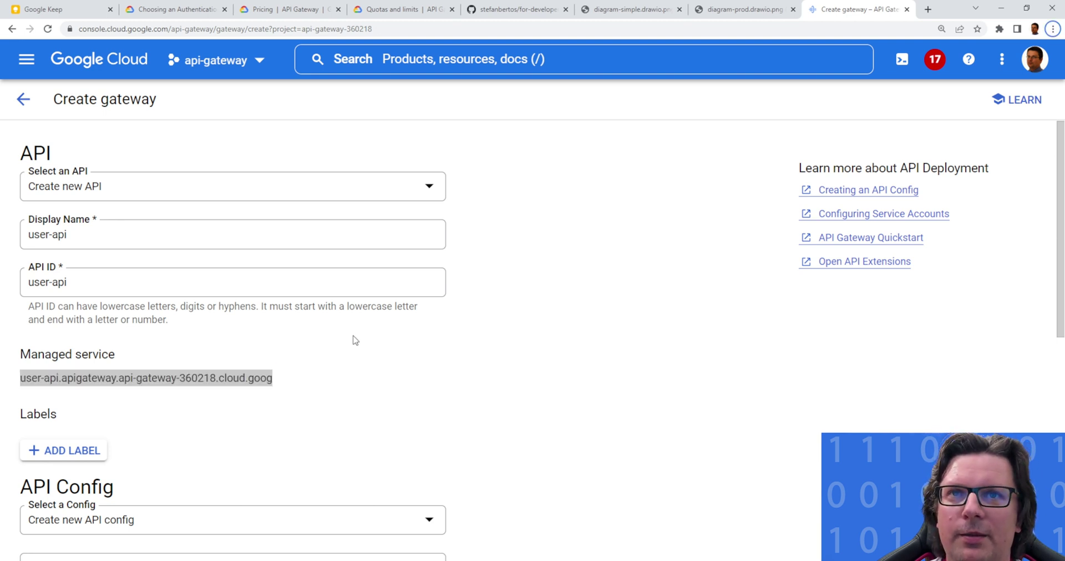
{"action": "key", "text": "alt+Tab"}
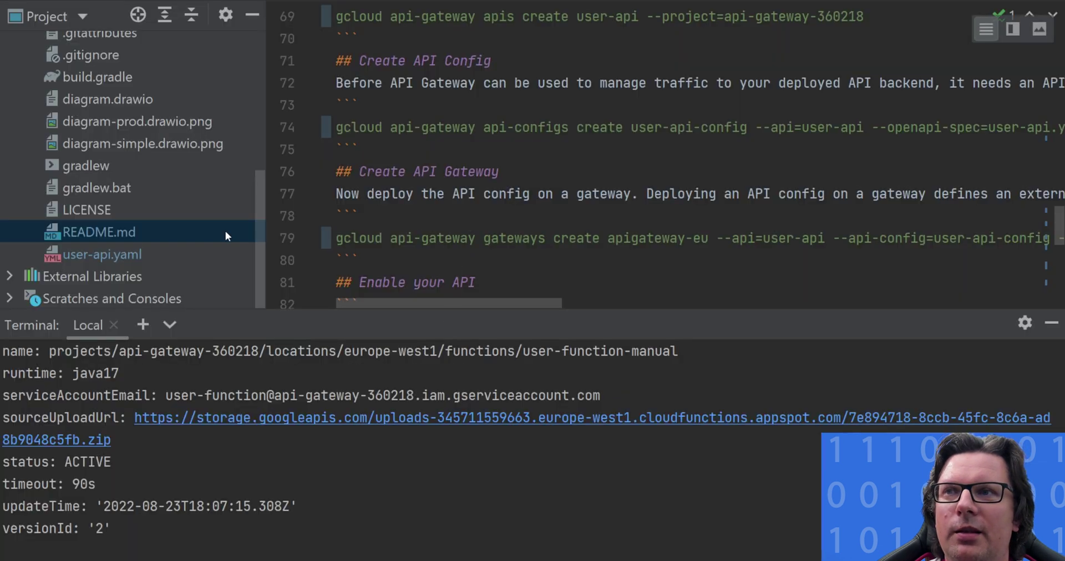
Open user-api.yaml and confirm its line 6 host matches the managed service hostname
{"action": "double_click", "coordinate": [114, 255]}
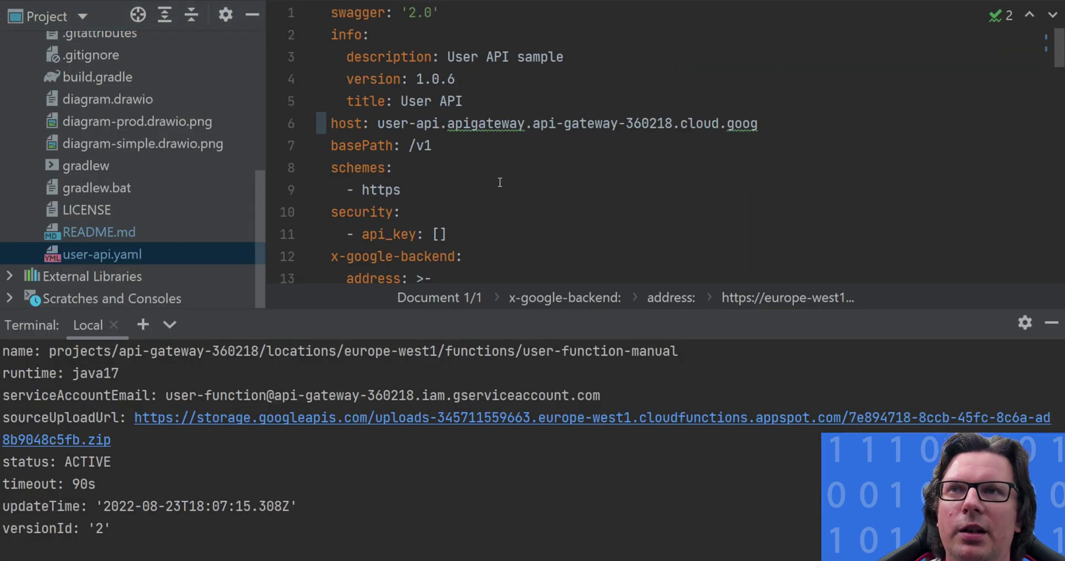
{"action": "left_click_drag", "start_coordinate": [379, 118], "coordinate": [766, 137]}
{"action": "left_click", "coordinate": [766, 137]}
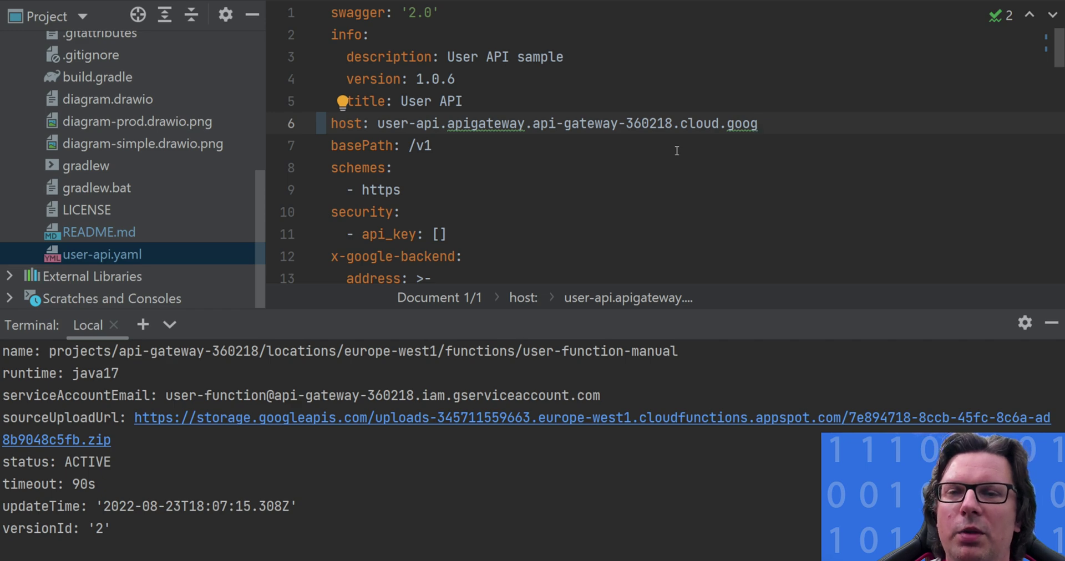
{"action": "key", "text": "alt+Tab"}
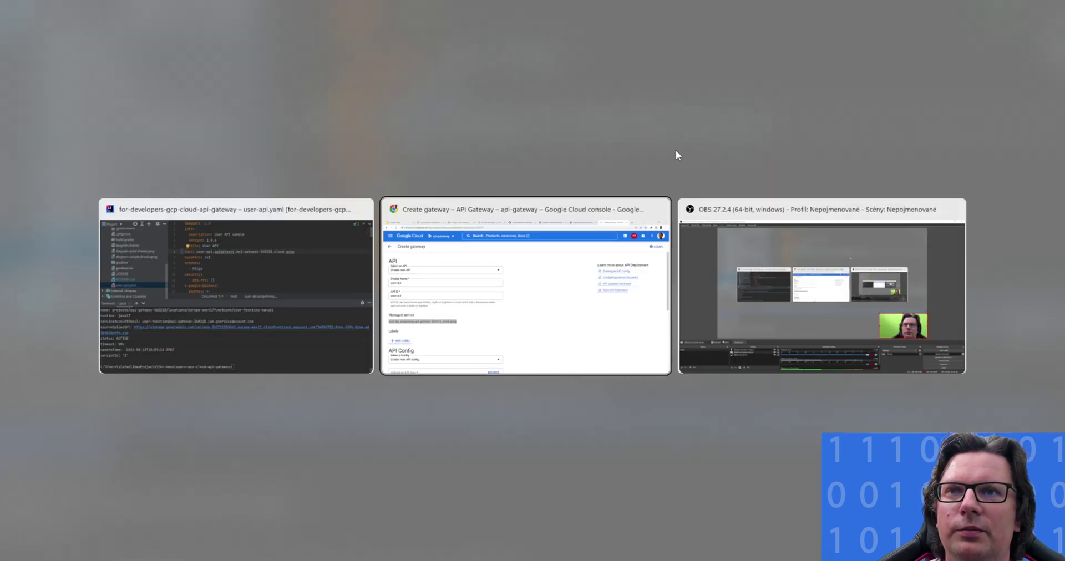
{"action": "scroll", "coordinate": [582, 288], "scroll_direction": "down", "scroll_amount": 5}
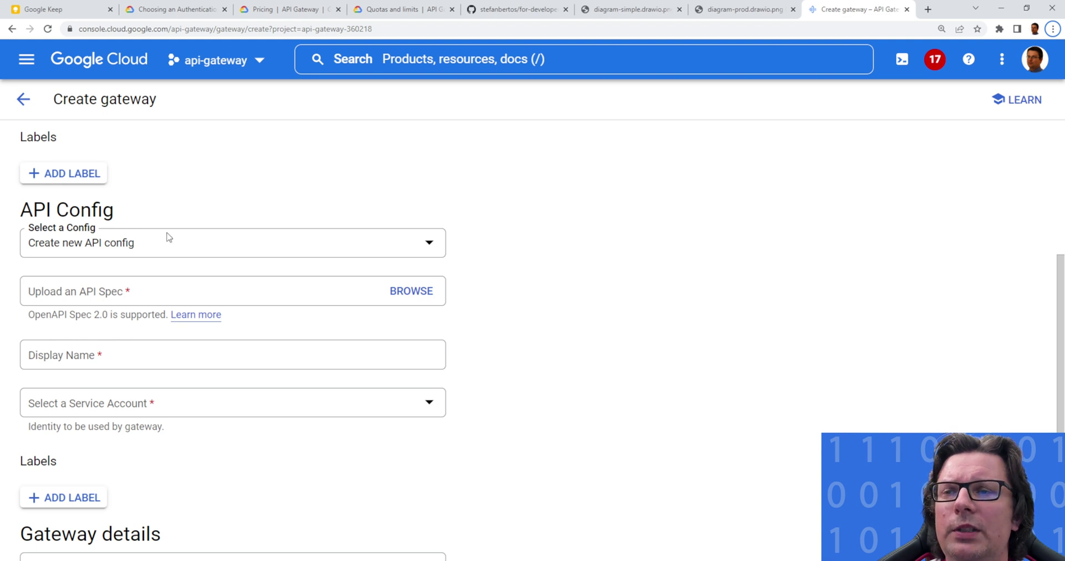
Upload user-api.yaml as the API spec and name the config user-api-config
{"action": "left_click", "coordinate": [428, 292]}
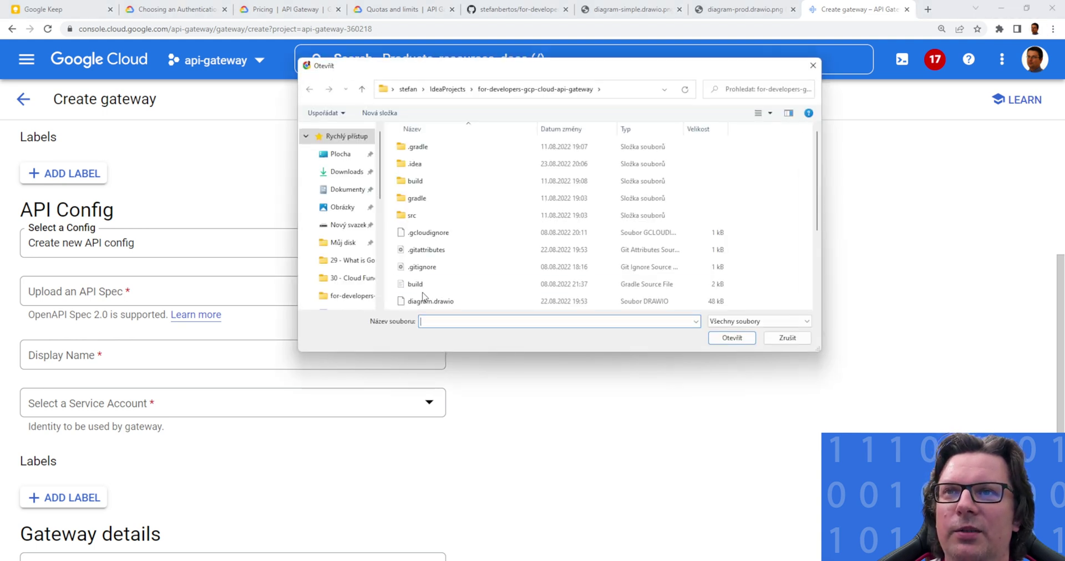
{"action": "scroll", "coordinate": [463, 266], "scroll_direction": "down", "scroll_amount": 2}
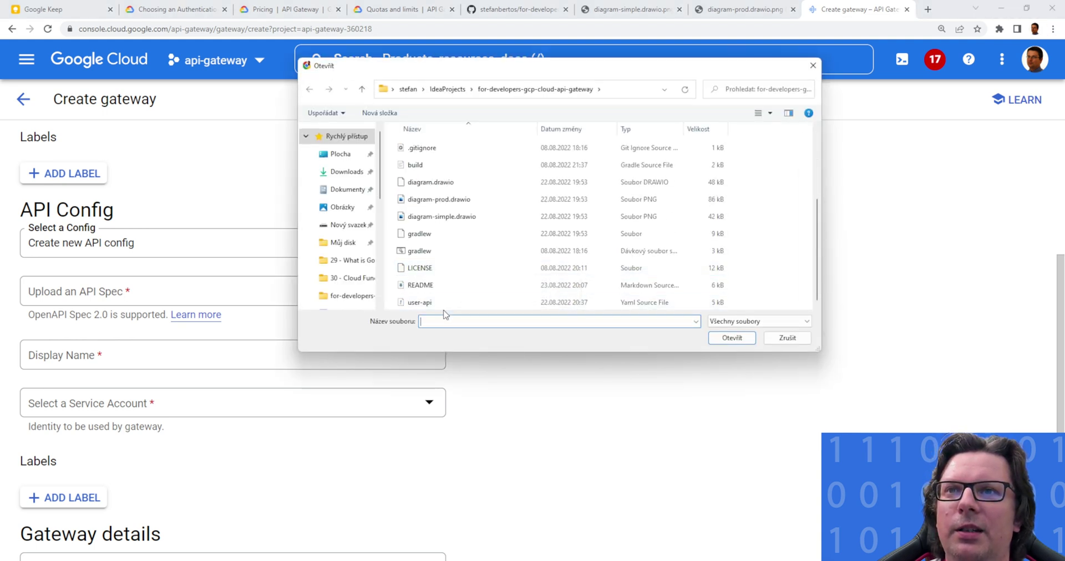
{"action": "double_click", "coordinate": [419, 303]}
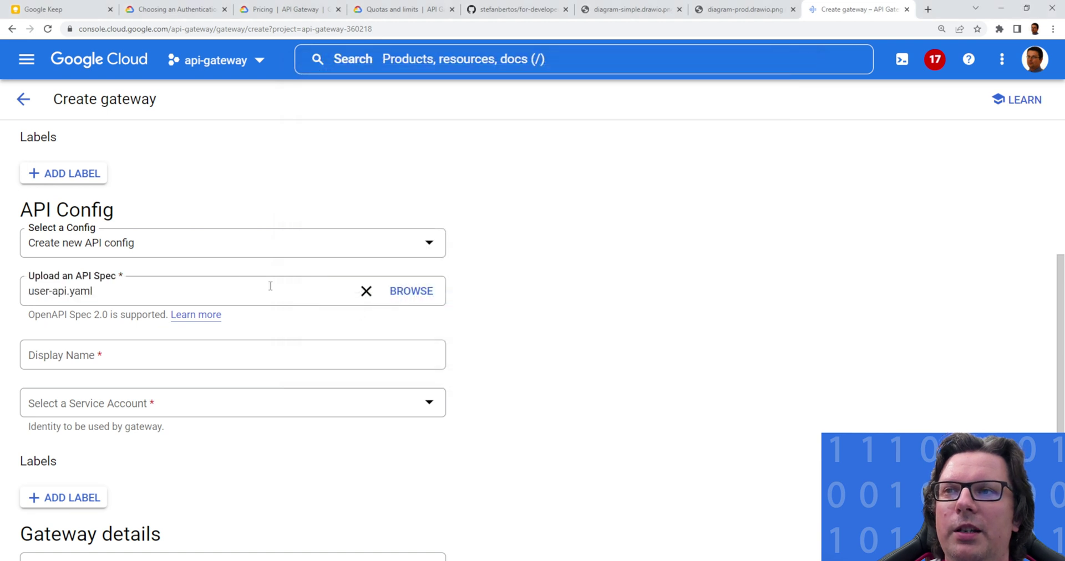
{"action": "left_click", "coordinate": [83, 356]}
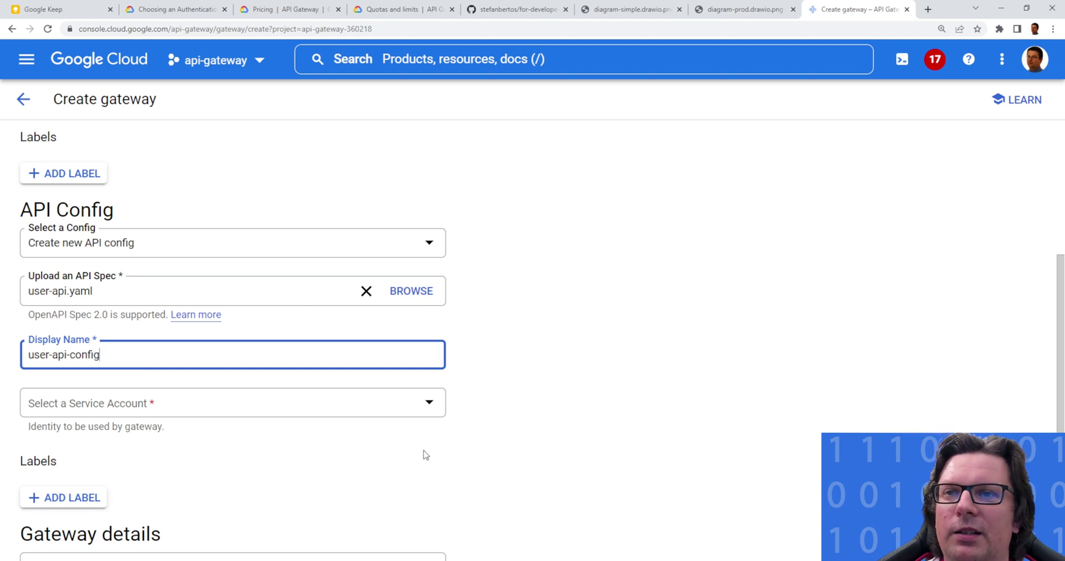
{"action": "left_click", "coordinate": [527, 404]}
Run the API config as the user-function service account
{"action": "scroll", "coordinate": [492, 388], "scroll_direction": "down", "scroll_amount": 1}
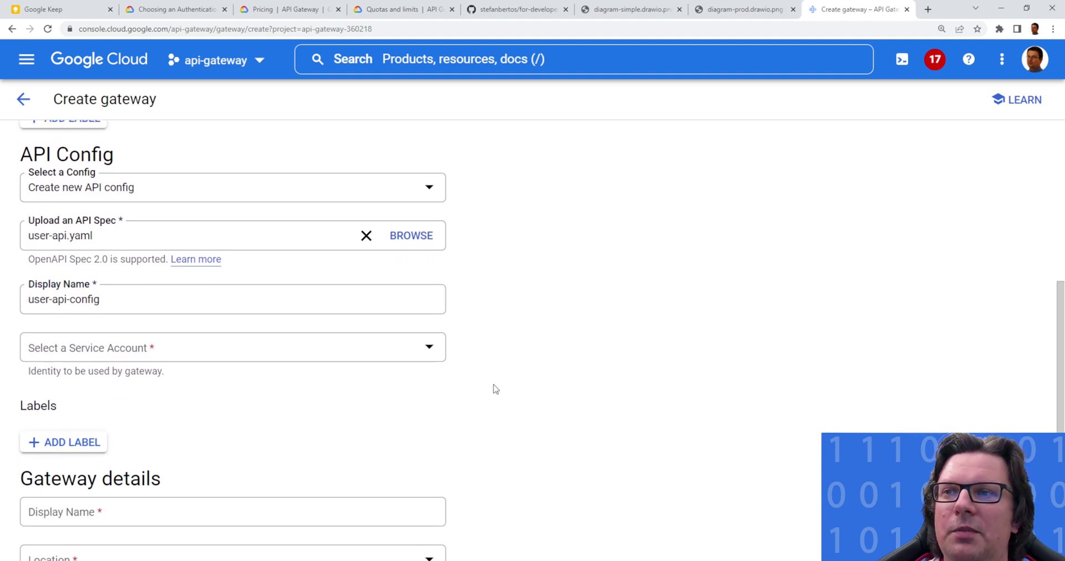
{"action": "left_click", "coordinate": [431, 352]}
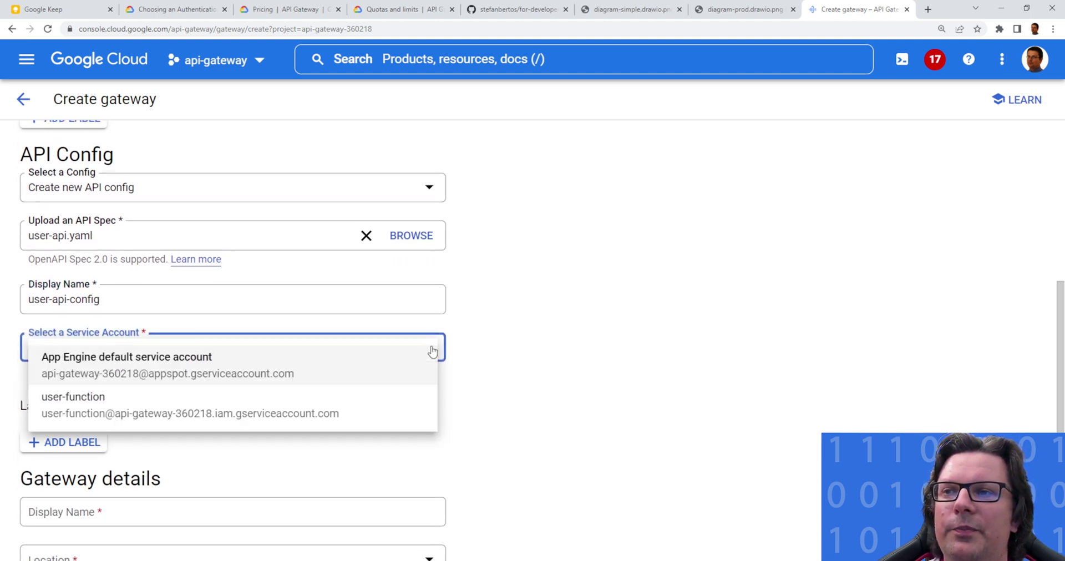
{"action": "left_click", "coordinate": [77, 418]}
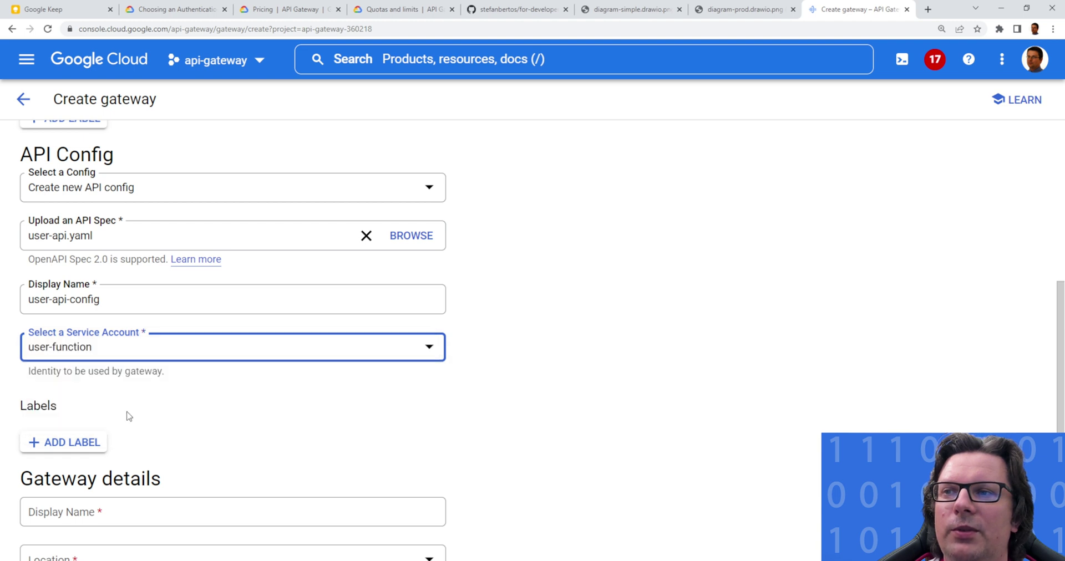
{"action": "scroll", "coordinate": [316, 393], "scroll_direction": "down", "scroll_amount": 3}
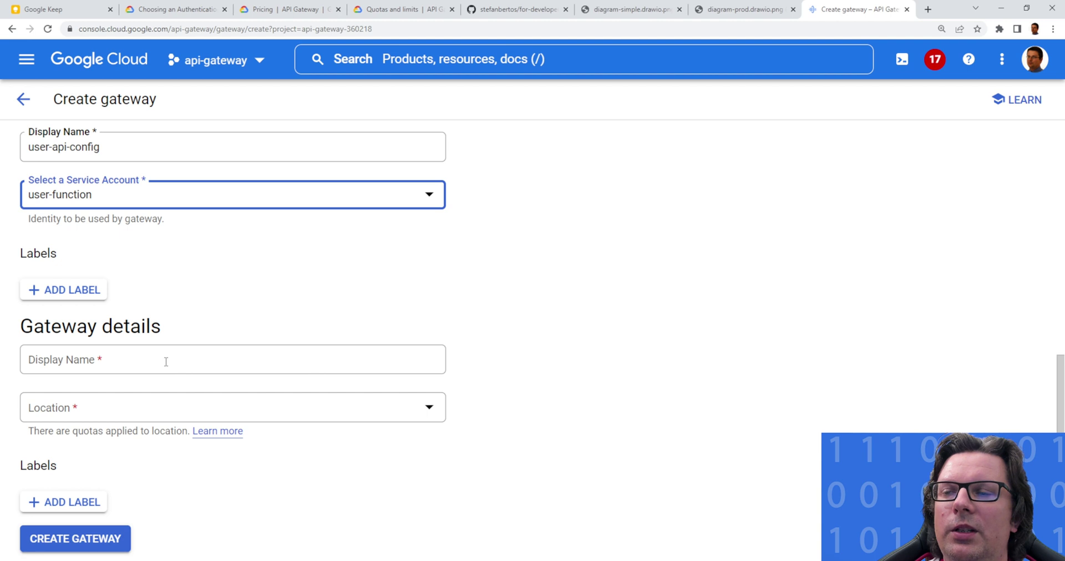
{"action": "left_click", "coordinate": [167, 362]}
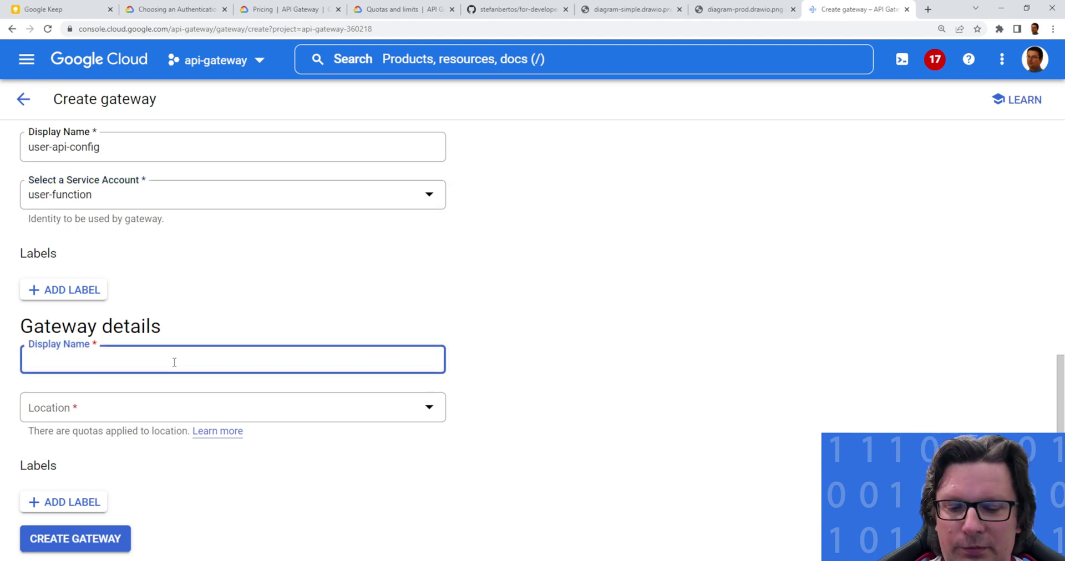
{"action": "key", "text": "alt+Tab"}
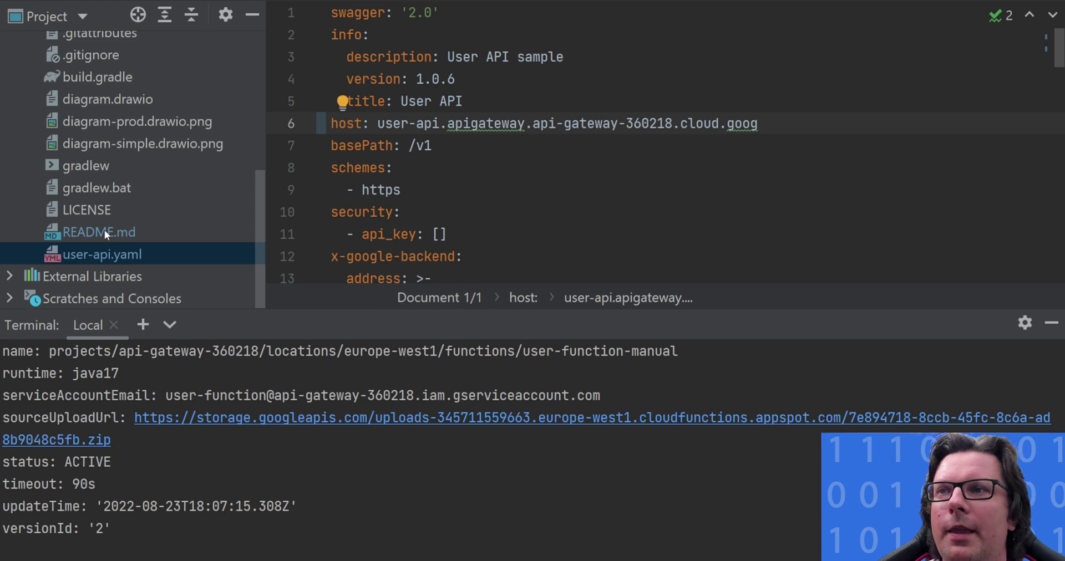
Copy the gateway name apigateway-eu from README.md's create-gateway command on line 79
{"action": "double_click", "coordinate": [104, 229]}
{"action": "scroll", "coordinate": [500, 154], "scroll_direction": "down", "scroll_amount": 6}
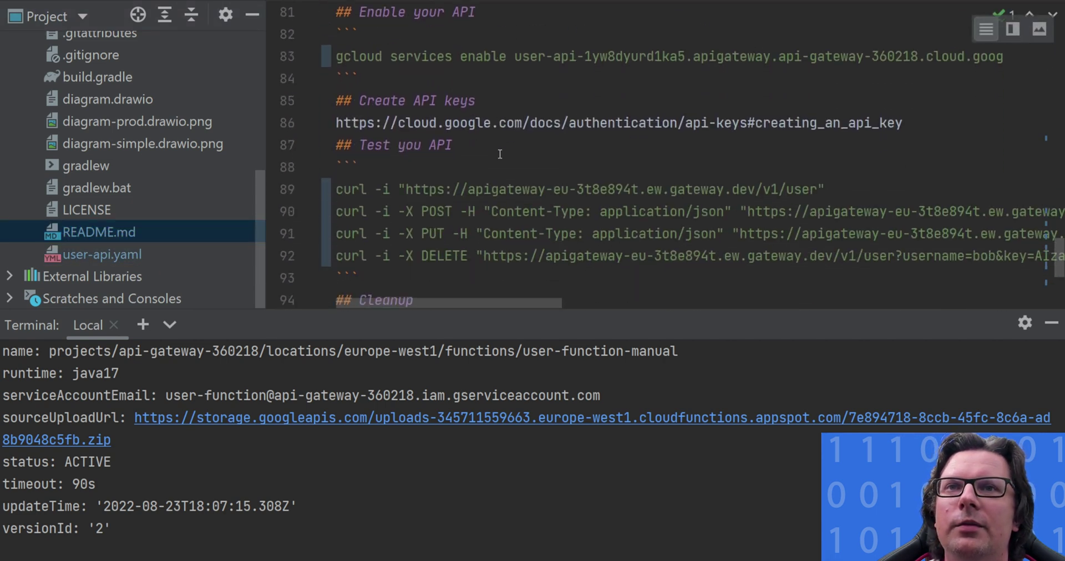
{"action": "scroll", "coordinate": [508, 151], "scroll_direction": "up", "scroll_amount": 2}
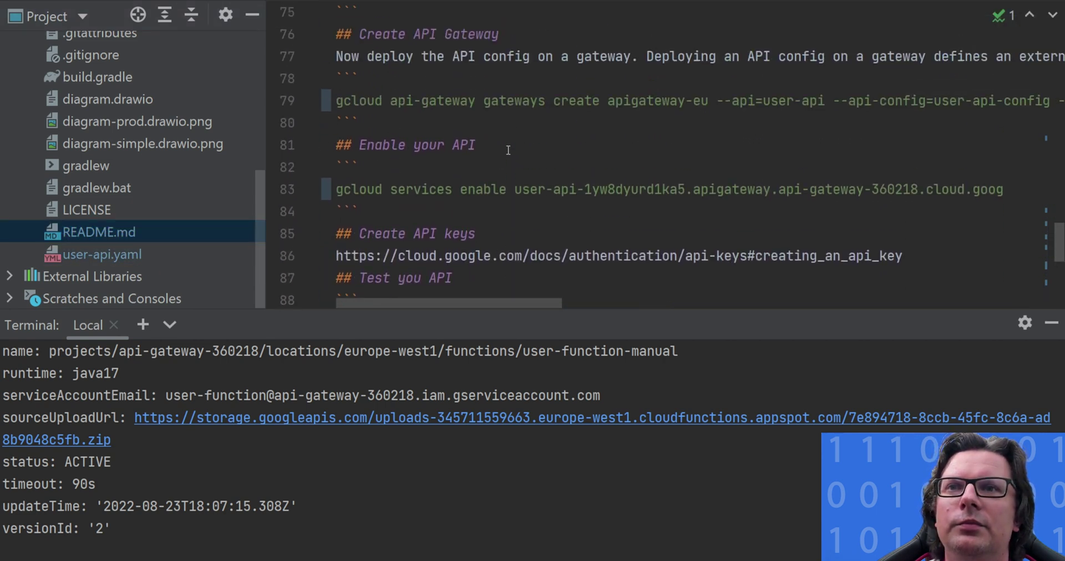
{"action": "scroll", "coordinate": [508, 151], "scroll_direction": "up", "scroll_amount": 3}
{"action": "scroll", "coordinate": [612, 234], "scroll_direction": "down", "scroll_amount": 1}
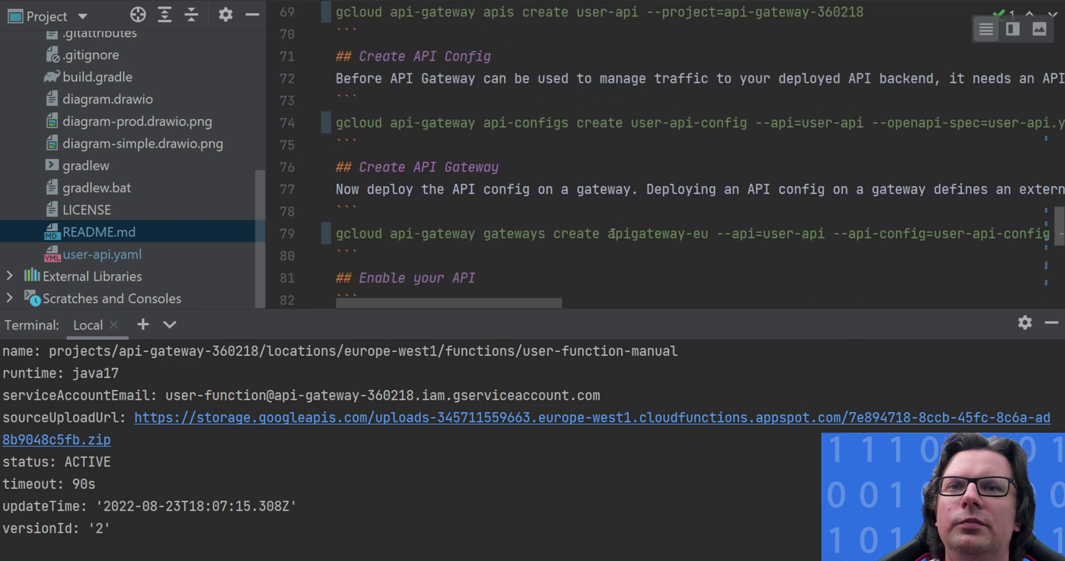
{"action": "left_click_drag", "start_coordinate": [609, 233], "coordinate": [709, 233]}
{"action": "key", "text": "ctrl+c"}
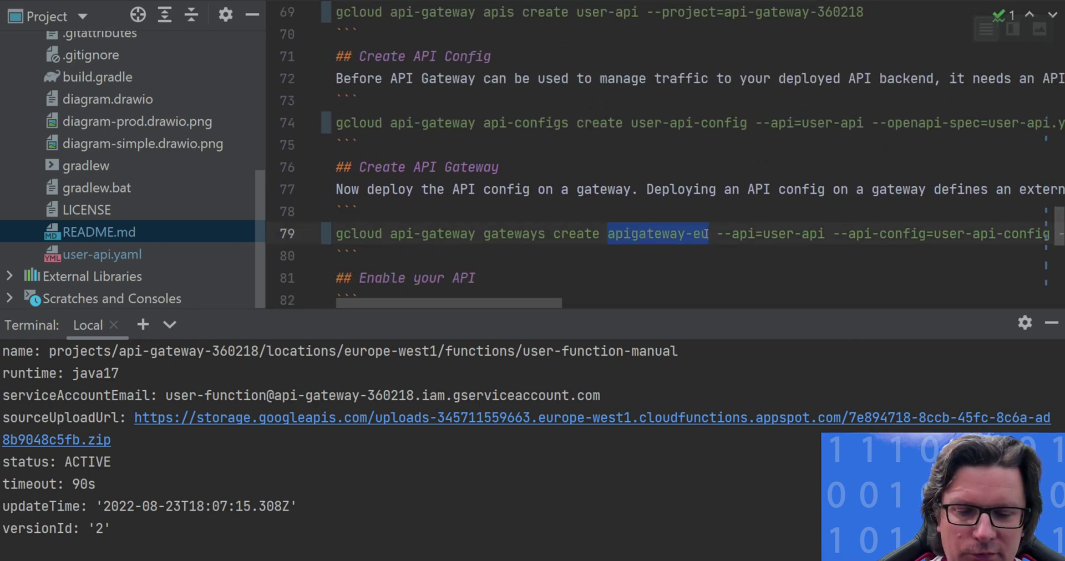
{"action": "key", "text": "alt+Tab"}
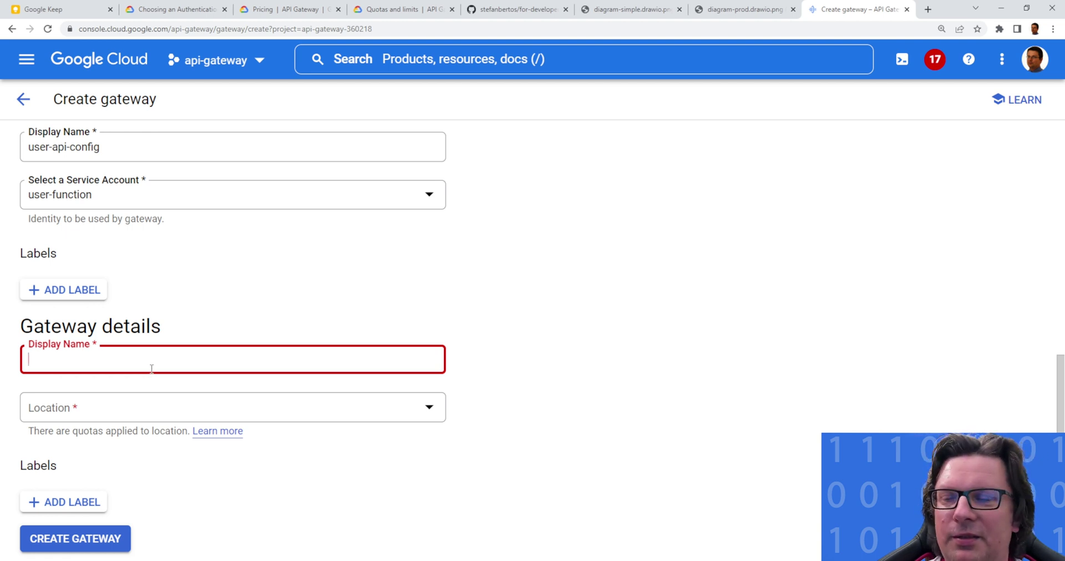
Name the gateway apigateway-eu, place it in europe-west1, and create it
{"action": "key", "text": "ctrl+v"}
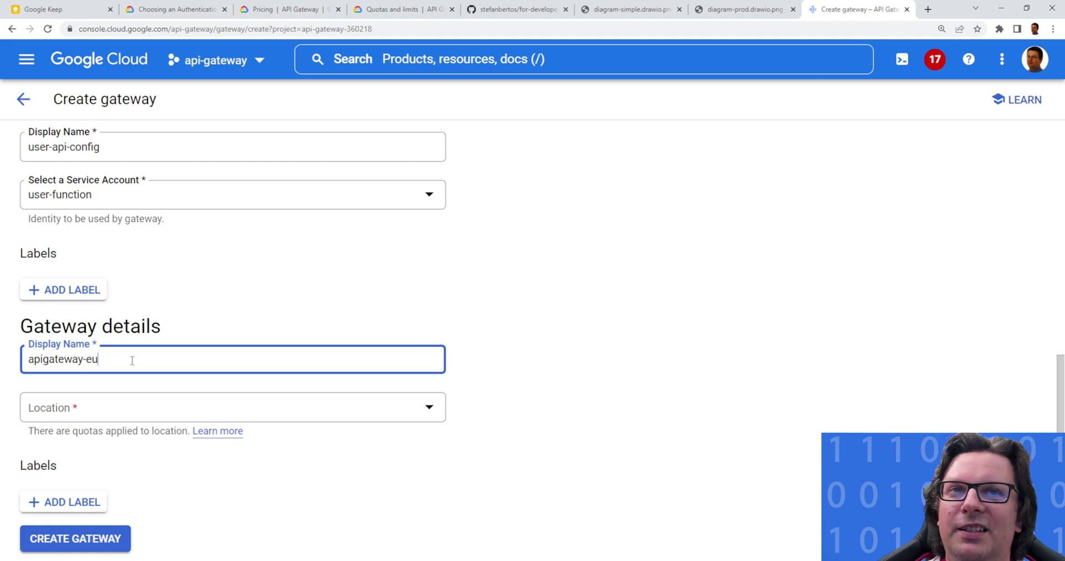
{"action": "left_click", "coordinate": [431, 411]}
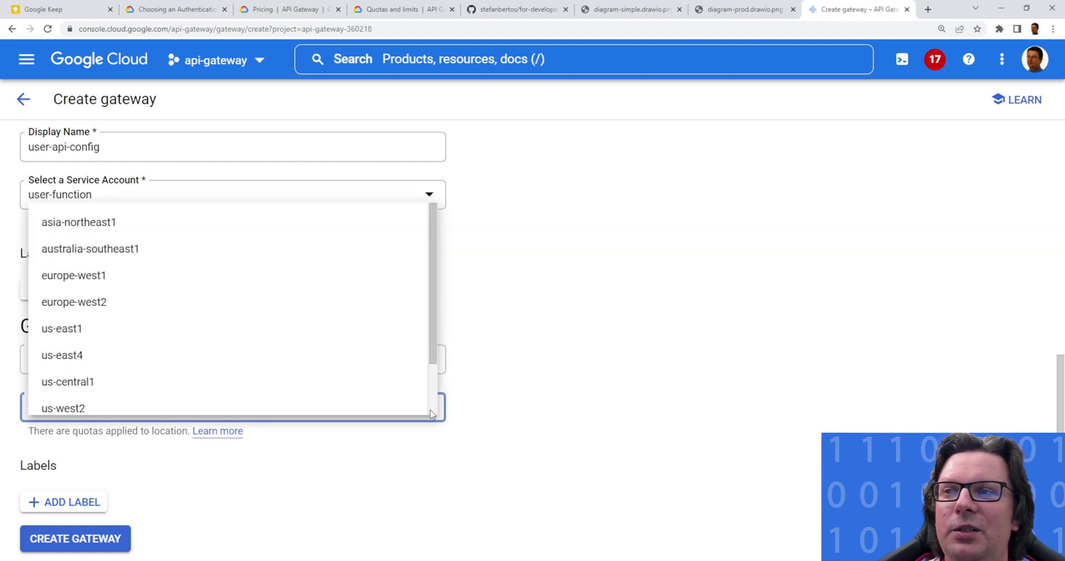
{"action": "scroll", "coordinate": [341, 317], "scroll_direction": "down", "scroll_amount": 1}
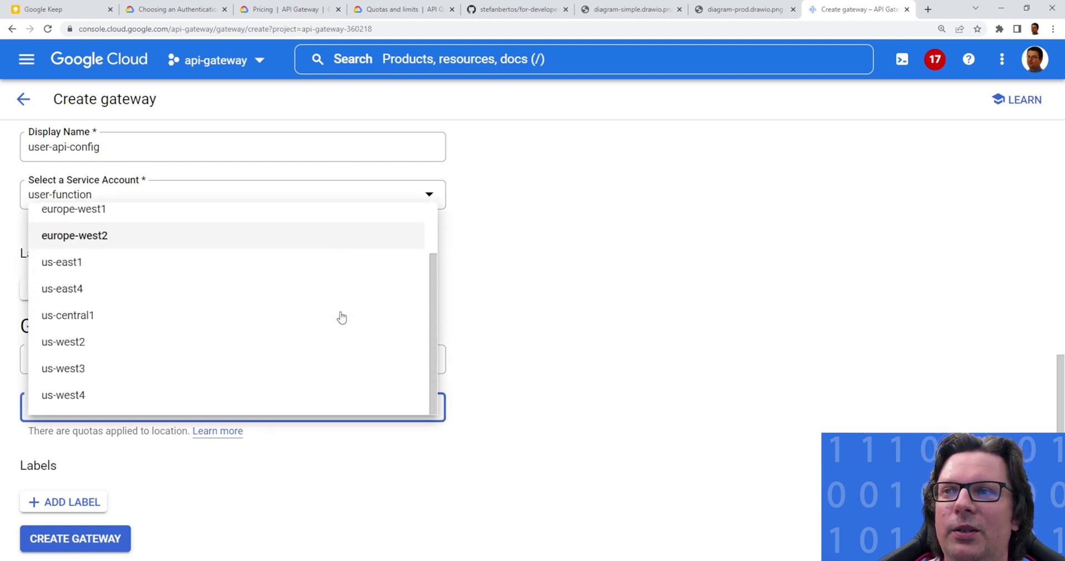
{"action": "scroll", "coordinate": [341, 318], "scroll_direction": "up", "scroll_amount": 1}
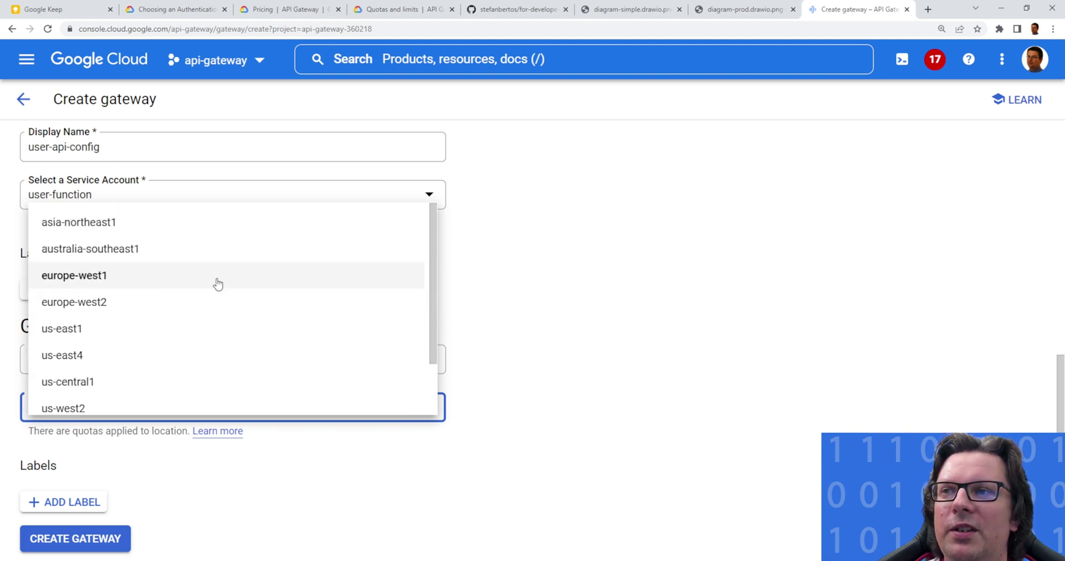
{"action": "scroll", "coordinate": [221, 289], "scroll_direction": "down", "scroll_amount": 1}
{"action": "scroll", "coordinate": [211, 349], "scroll_direction": "up", "scroll_amount": 2}
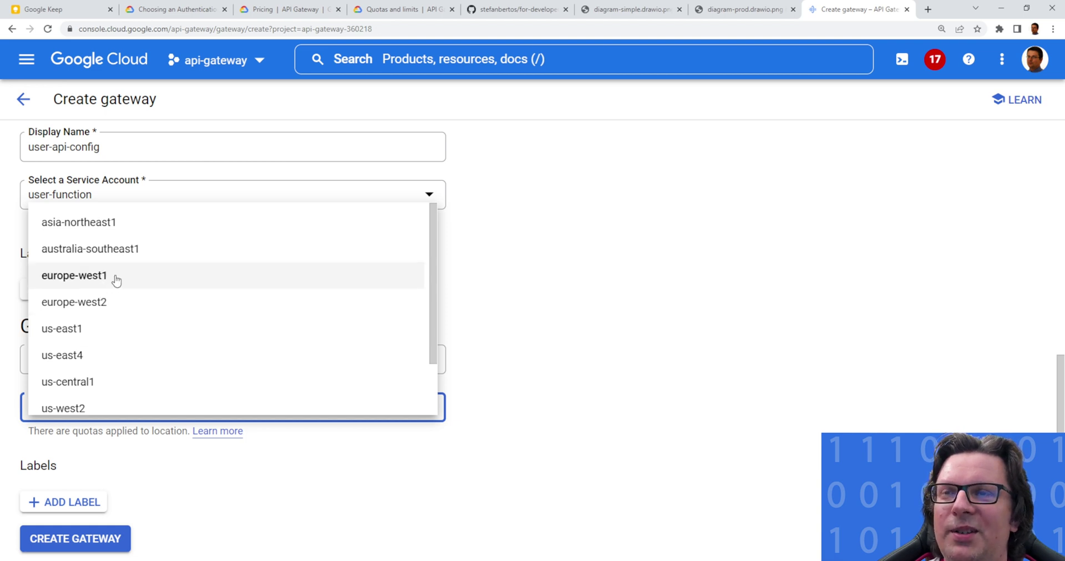
{"action": "left_click", "coordinate": [96, 277]}
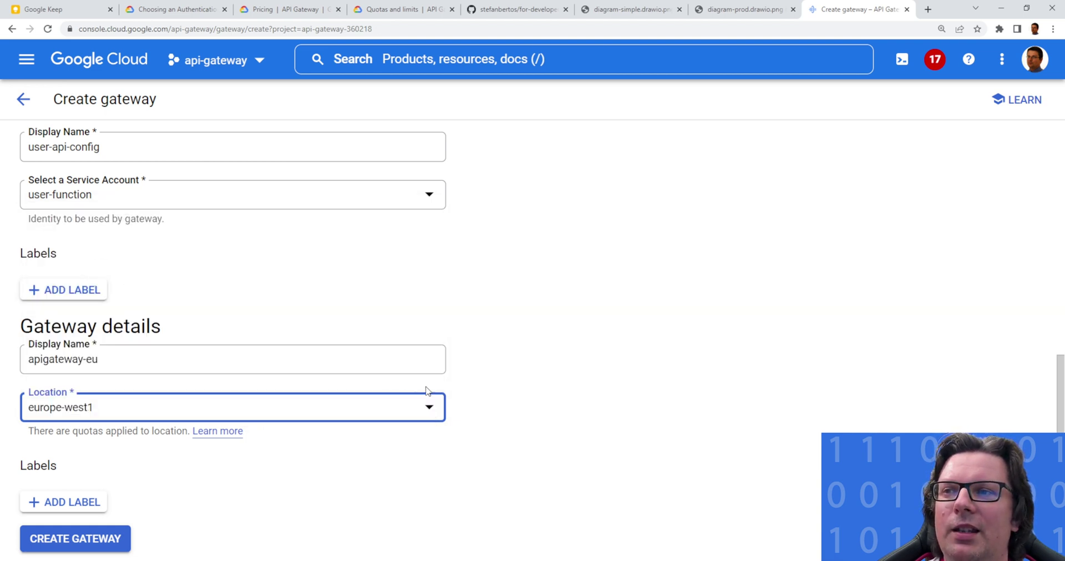
{"action": "scroll", "coordinate": [524, 358], "scroll_direction": "up", "scroll_amount": 9}
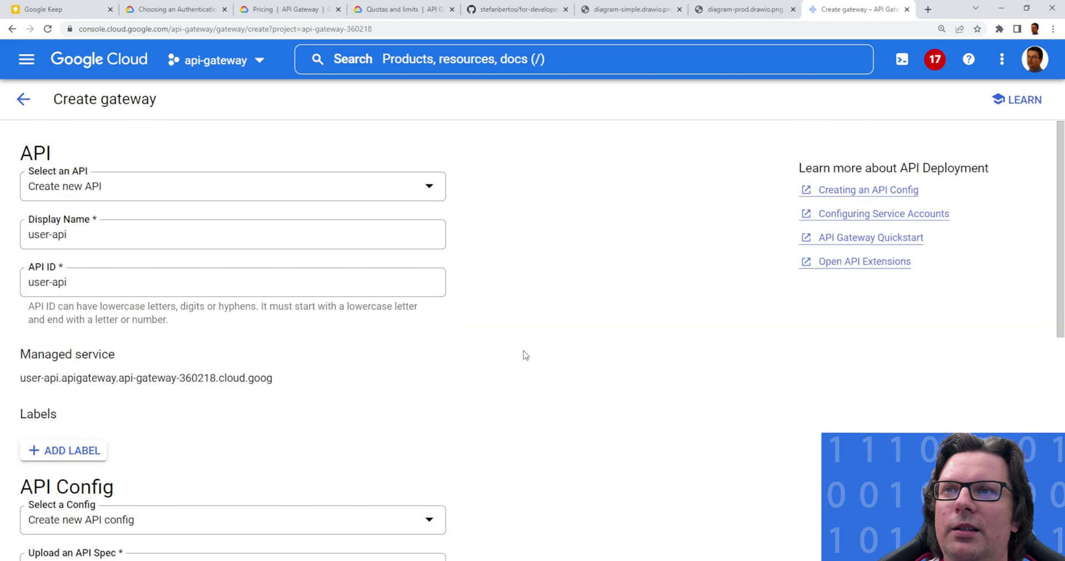
{"action": "scroll", "coordinate": [525, 355], "scroll_direction": "down", "scroll_amount": 6}
{"action": "scroll", "coordinate": [525, 355], "scroll_direction": "up", "scroll_amount": 1}
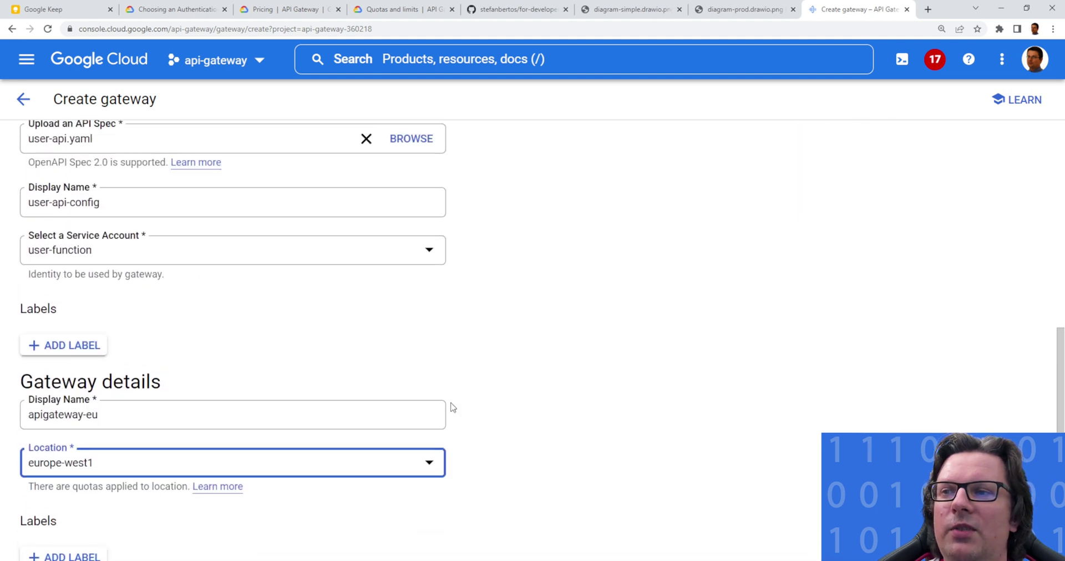
{"action": "scroll", "coordinate": [259, 471], "scroll_direction": "down", "scroll_amount": 1}
{"action": "left_click", "coordinate": [73, 546]}
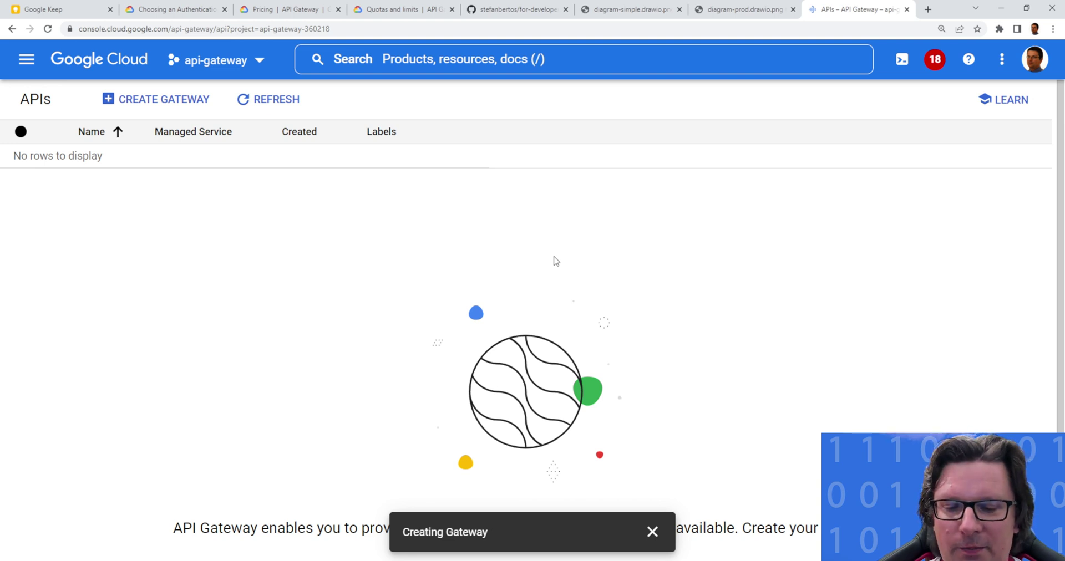
{"action": "key", "text": "alt+Tab"}
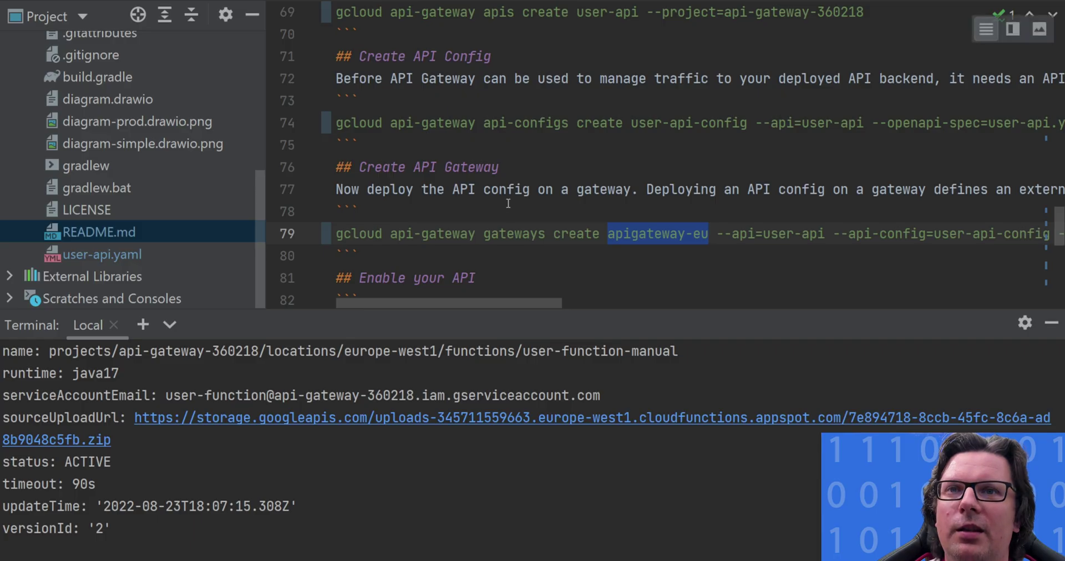
{"action": "scroll", "coordinate": [483, 178], "scroll_direction": "up", "scroll_amount": 3}
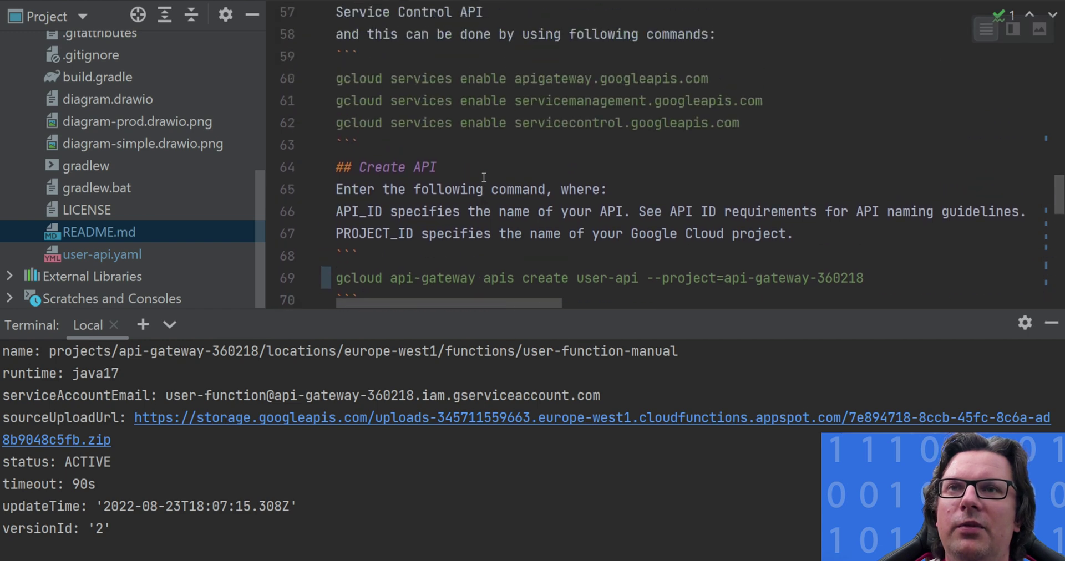
{"action": "scroll", "coordinate": [483, 178], "scroll_direction": "down", "scroll_amount": 11}
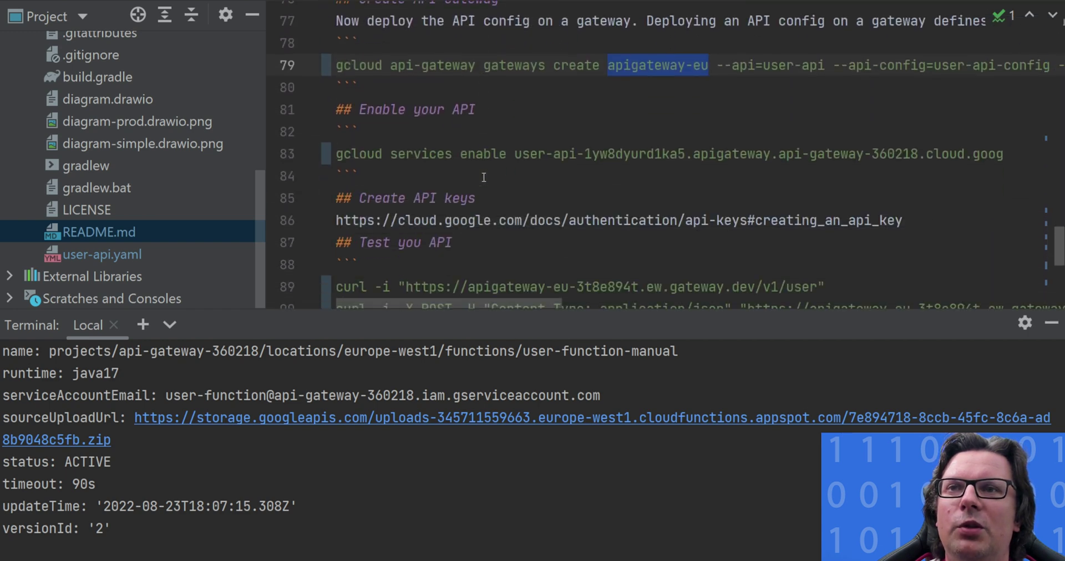
{"action": "scroll", "coordinate": [483, 177], "scroll_direction": "up", "scroll_amount": 6}
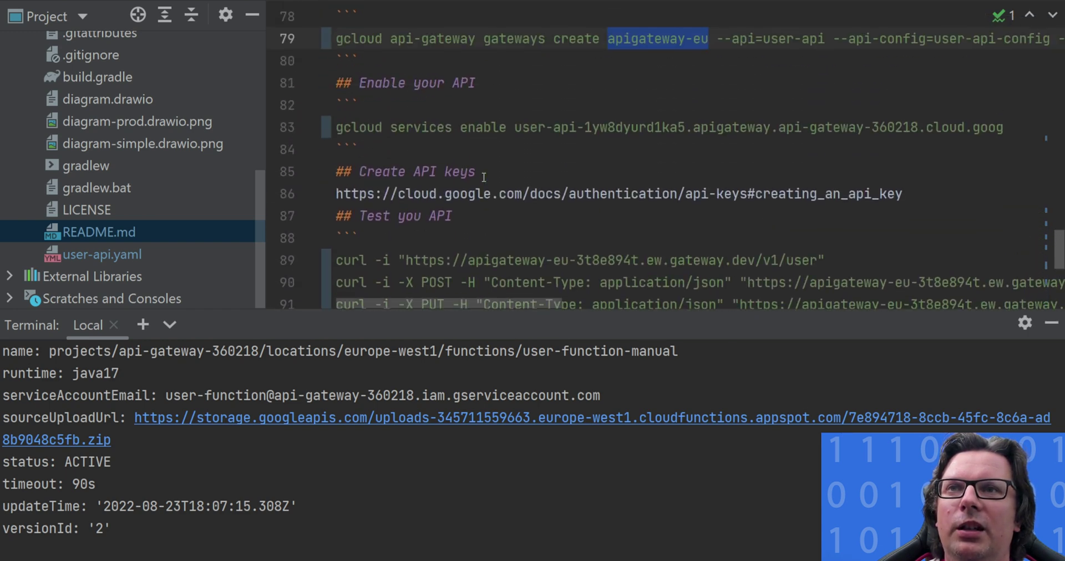
{"action": "scroll", "coordinate": [484, 177], "scroll_direction": "up", "scroll_amount": 2}
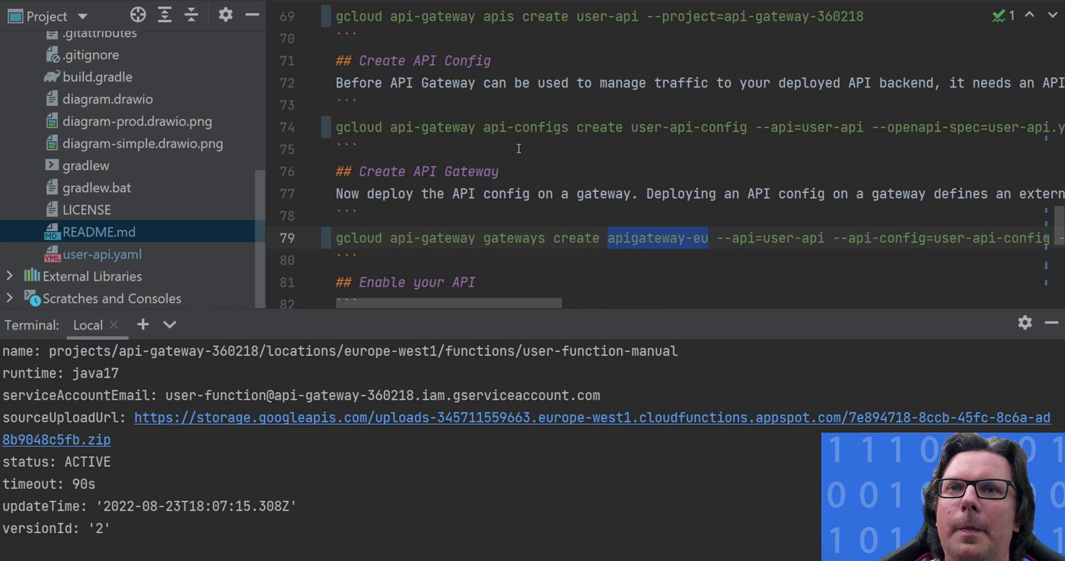
{"action": "scroll", "coordinate": [518, 148], "scroll_direction": "down", "scroll_amount": 3}
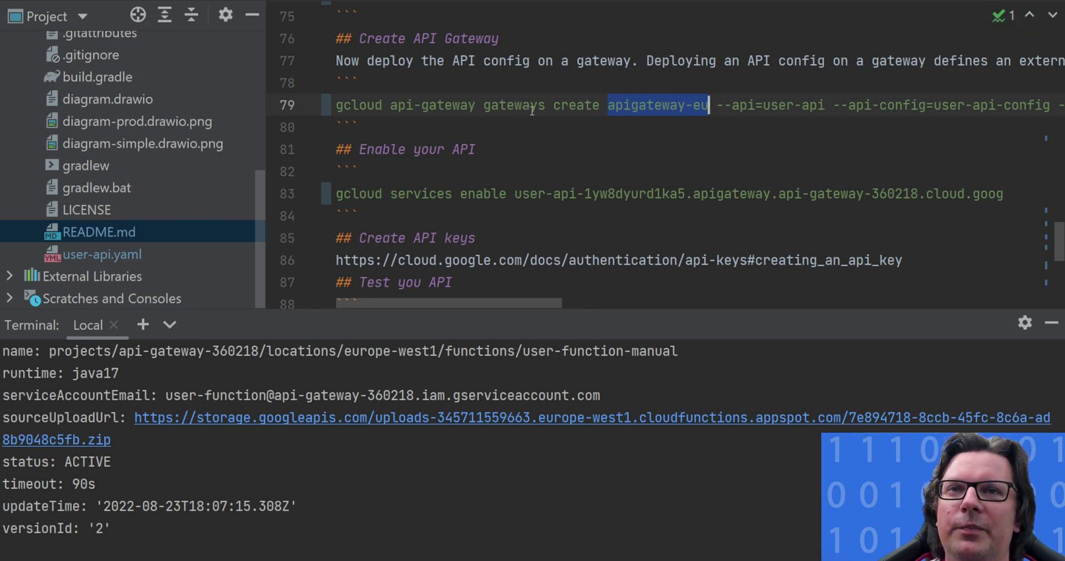
{"action": "key", "text": "alt+Tab"}
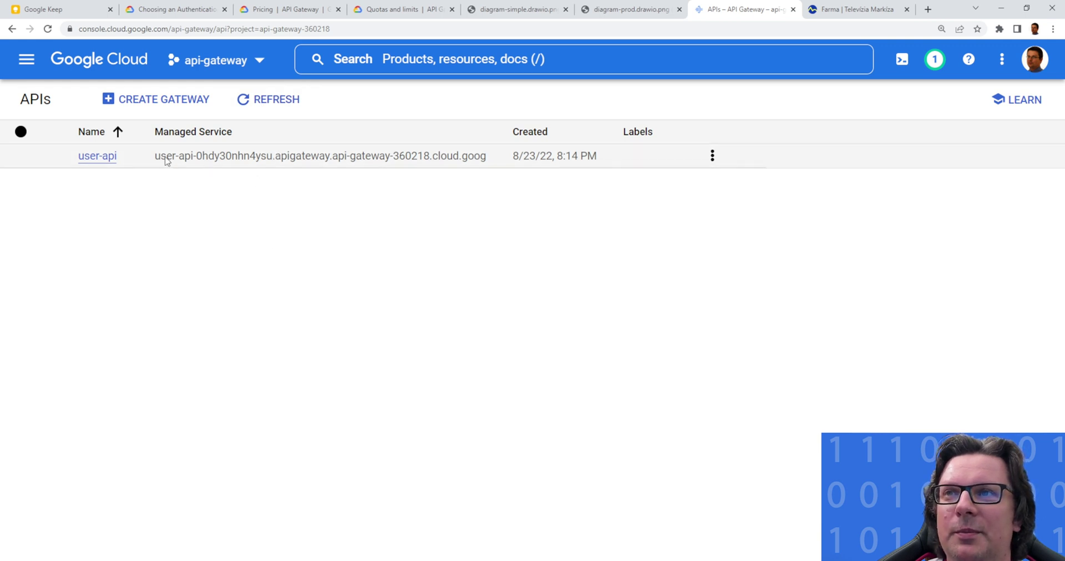
Open the user-api API and review its details
{"action": "left_click", "coordinate": [97, 157]}
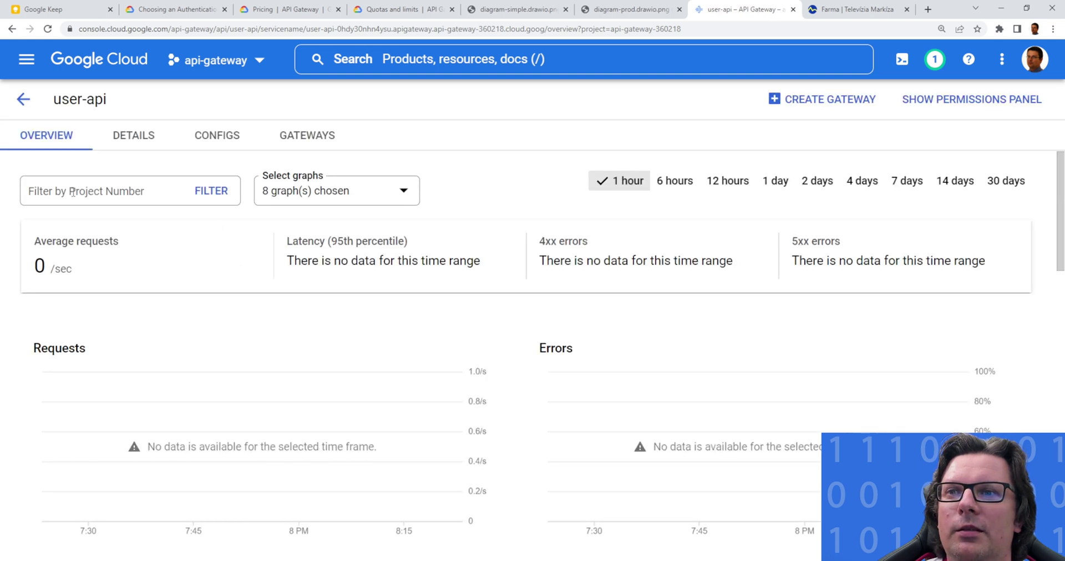
{"action": "scroll", "coordinate": [315, 357], "scroll_direction": "down", "scroll_amount": 4}
{"action": "scroll", "coordinate": [314, 352], "scroll_direction": "up", "scroll_amount": 4}
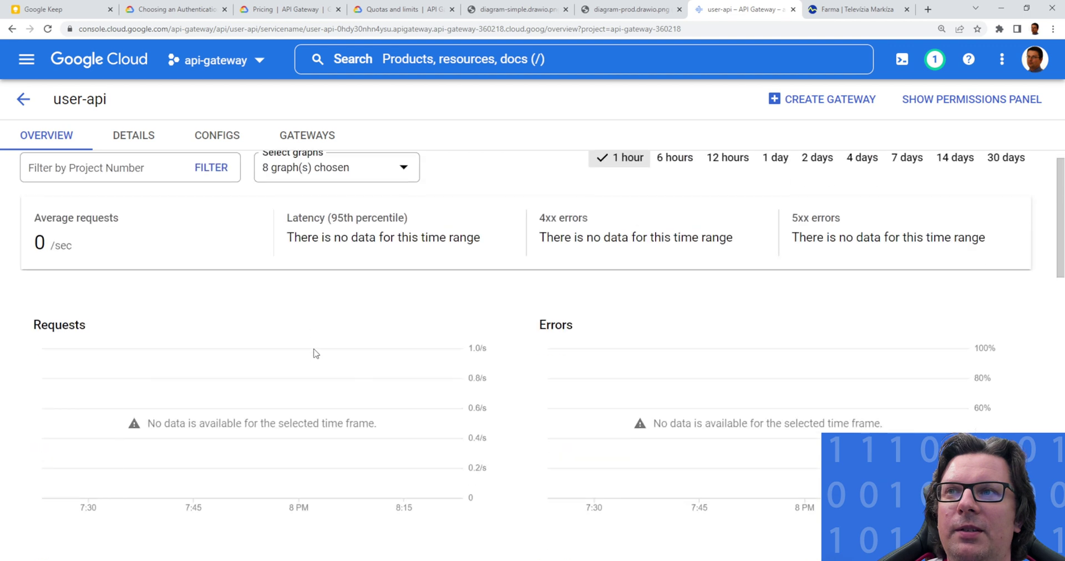
{"action": "scroll", "coordinate": [233, 255], "scroll_direction": "down", "scroll_amount": 1}
{"action": "left_click", "coordinate": [140, 139]}
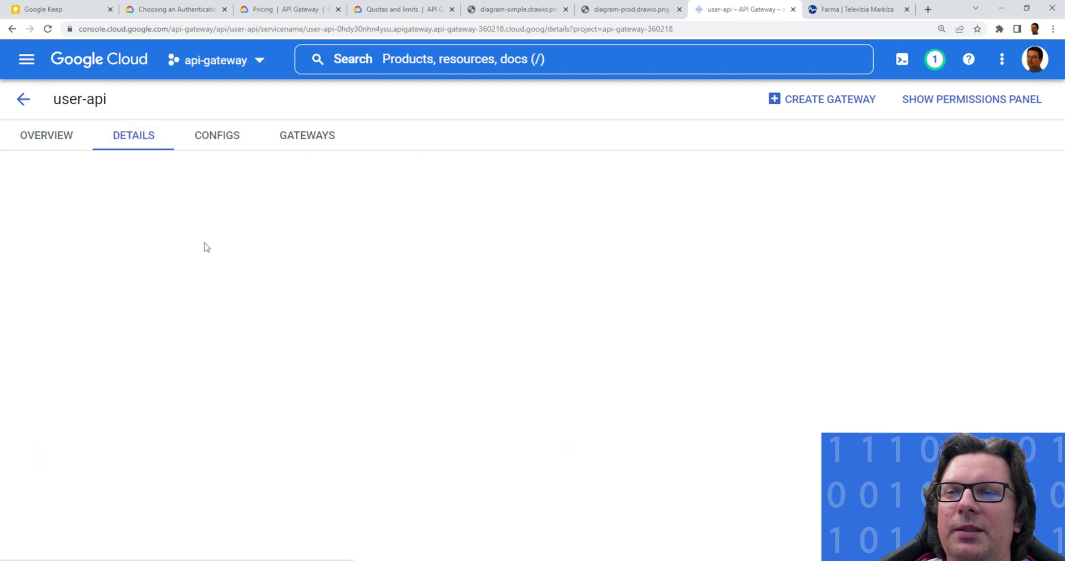
{"action": "scroll", "coordinate": [231, 255], "scroll_direction": "down", "scroll_amount": 2}
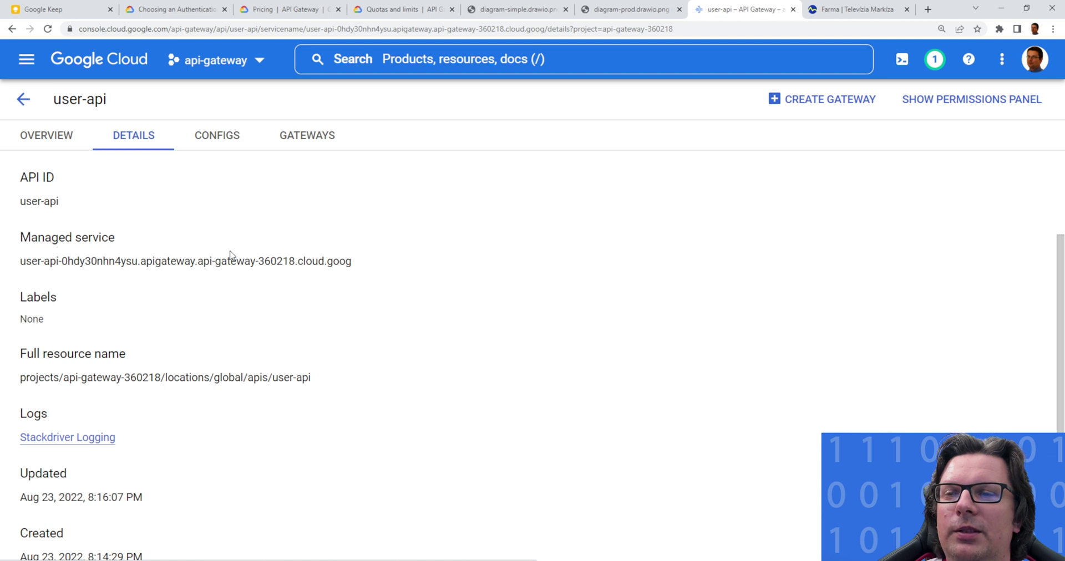
{"action": "scroll", "coordinate": [232, 256], "scroll_direction": "up", "scroll_amount": 2}
{"action": "left_click", "coordinate": [221, 143]}
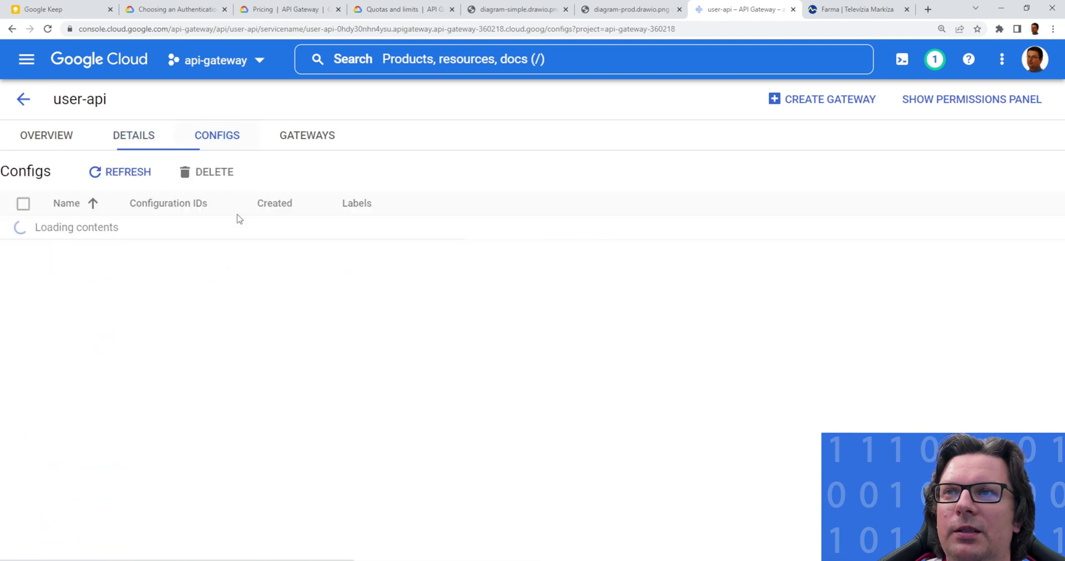
{"action": "left_click", "coordinate": [296, 136]}
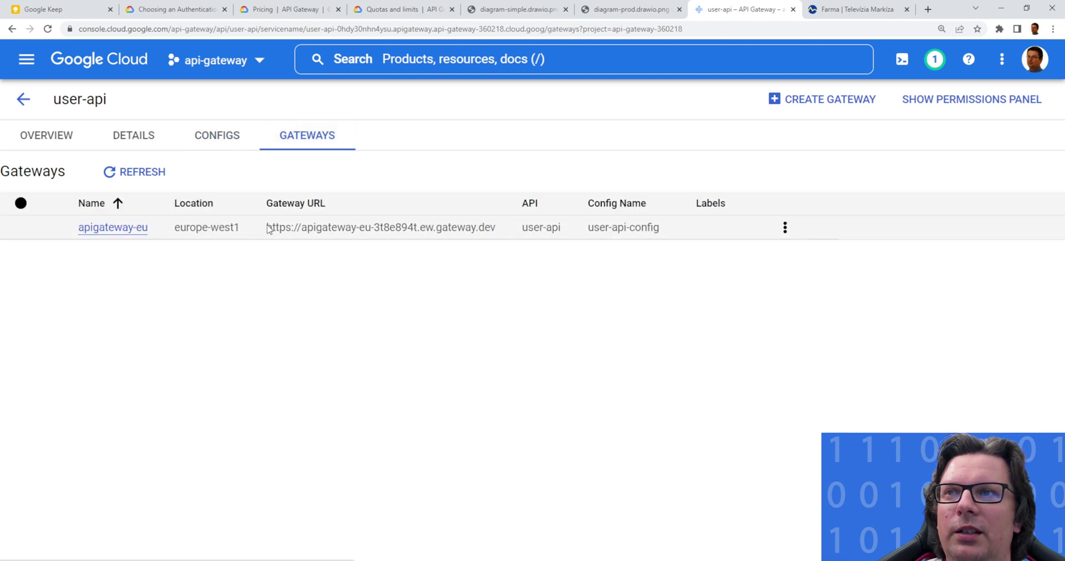
{"action": "left_click_drag", "start_coordinate": [268, 229], "coordinate": [497, 237]}
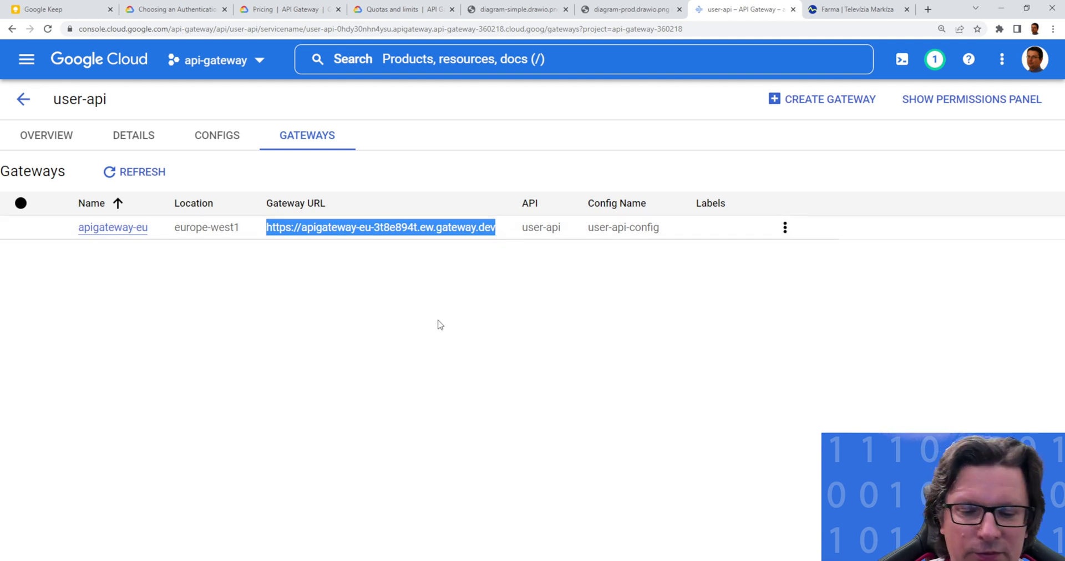
{"action": "key", "text": "ctrl+c"}
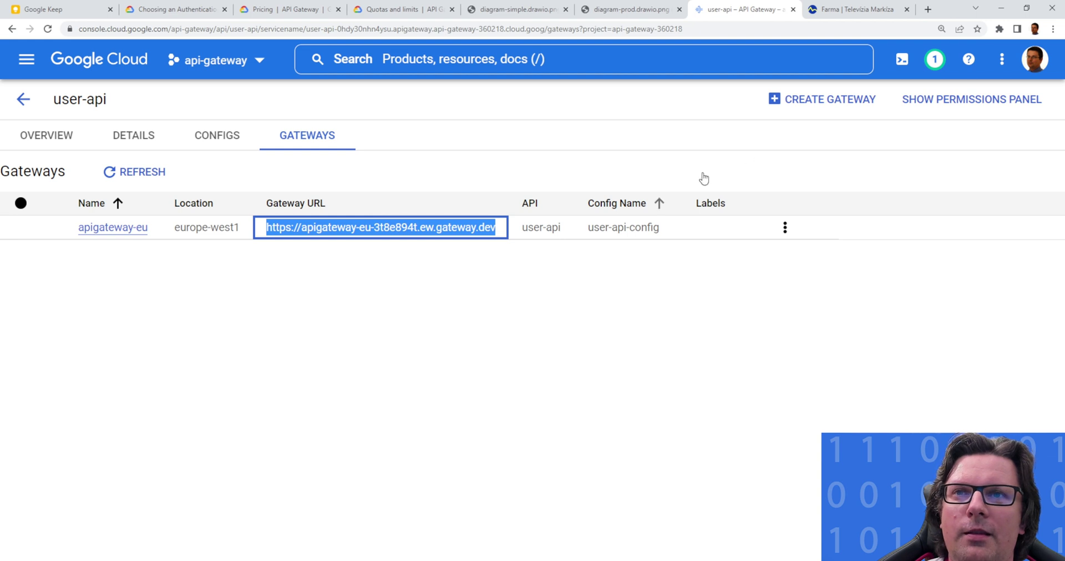
Load the gateway URL in a new tab, then its /v1/user path, which returns Forbidden
{"action": "left_click", "coordinate": [928, 9]}
{"action": "key", "text": "ctrl+v"}
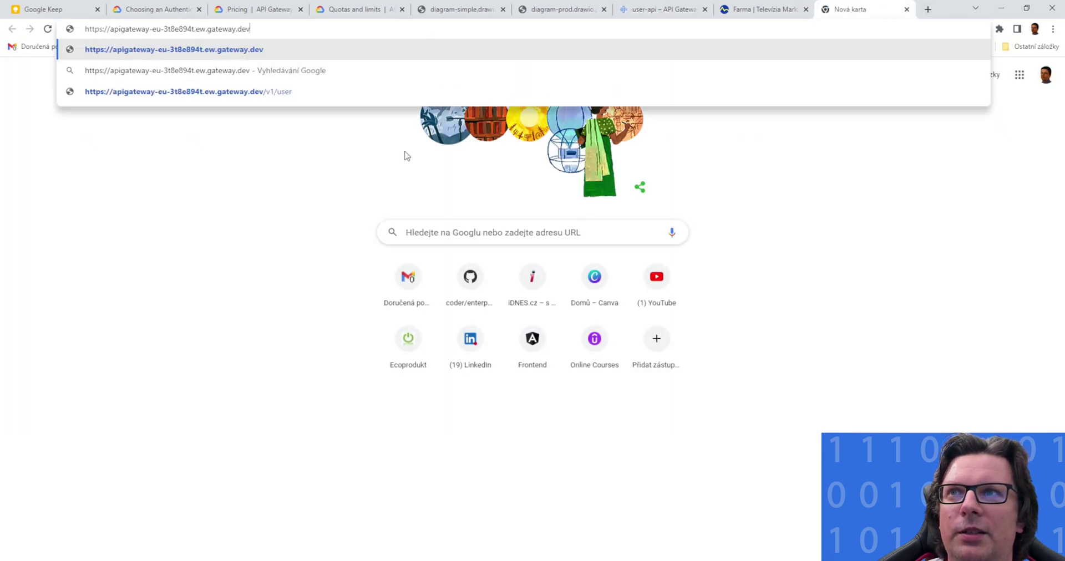
{"action": "key", "text": "Return"}
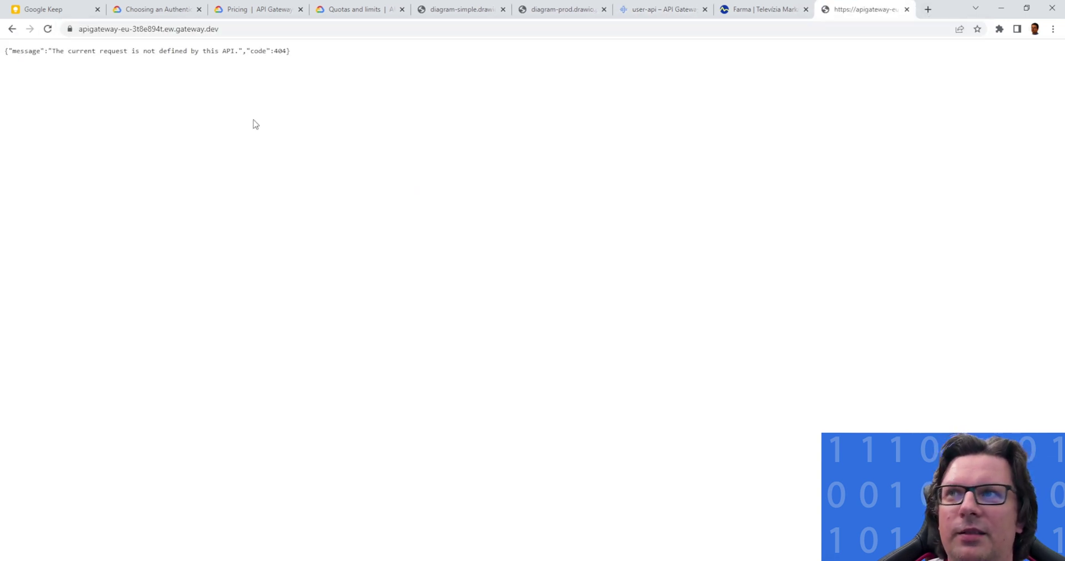
{"action": "left_click", "coordinate": [233, 31]}
{"action": "left_click", "coordinate": [244, 31]}
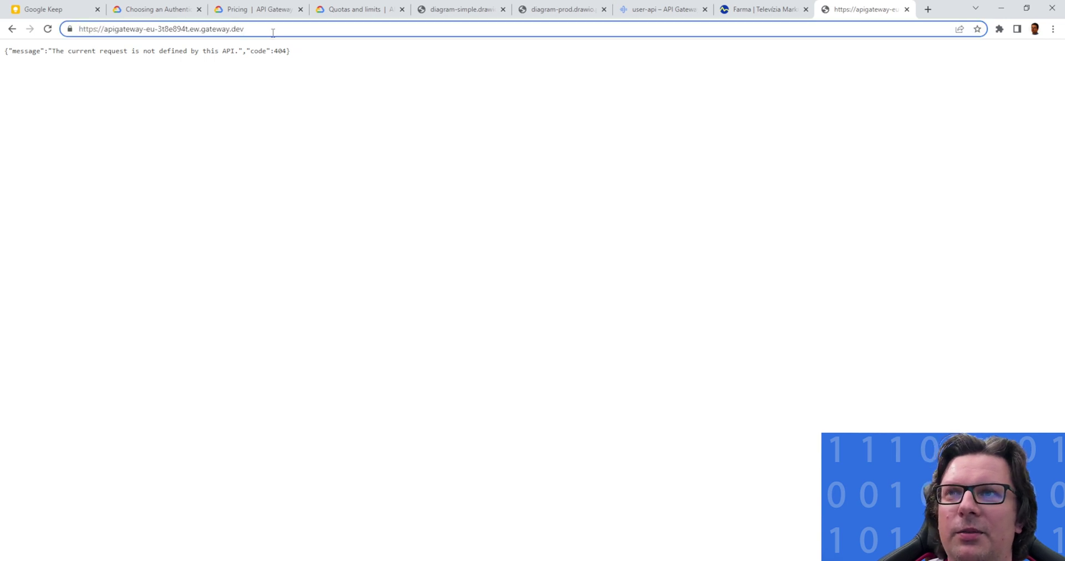
{"action": "type", "text": "/"}
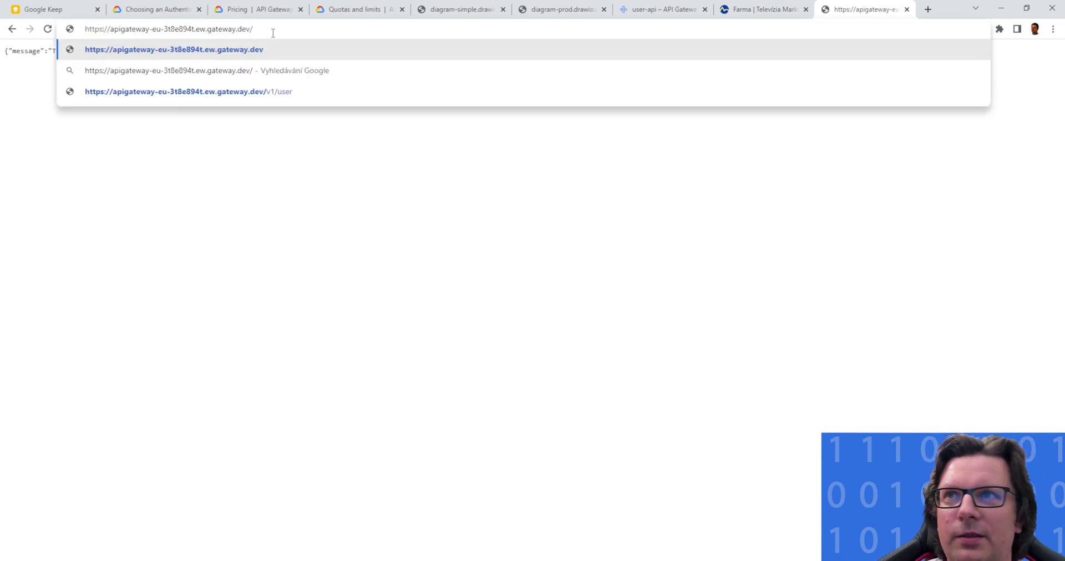
{"action": "left_click", "coordinate": [281, 93]}
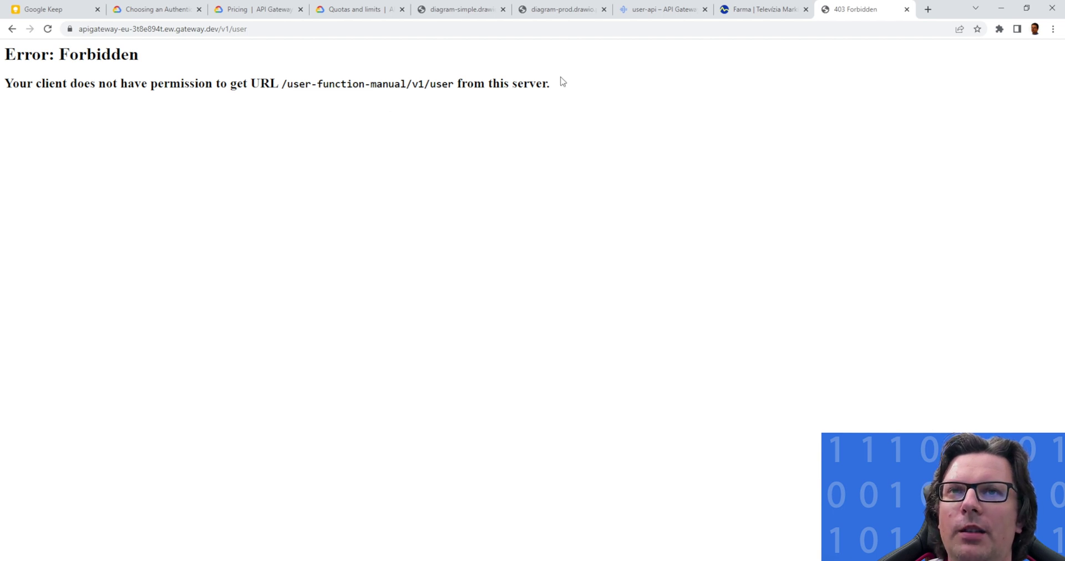
Go to APIs & Services' Enabled APIs & services and open the API library
{"action": "left_click", "coordinate": [666, 10]}
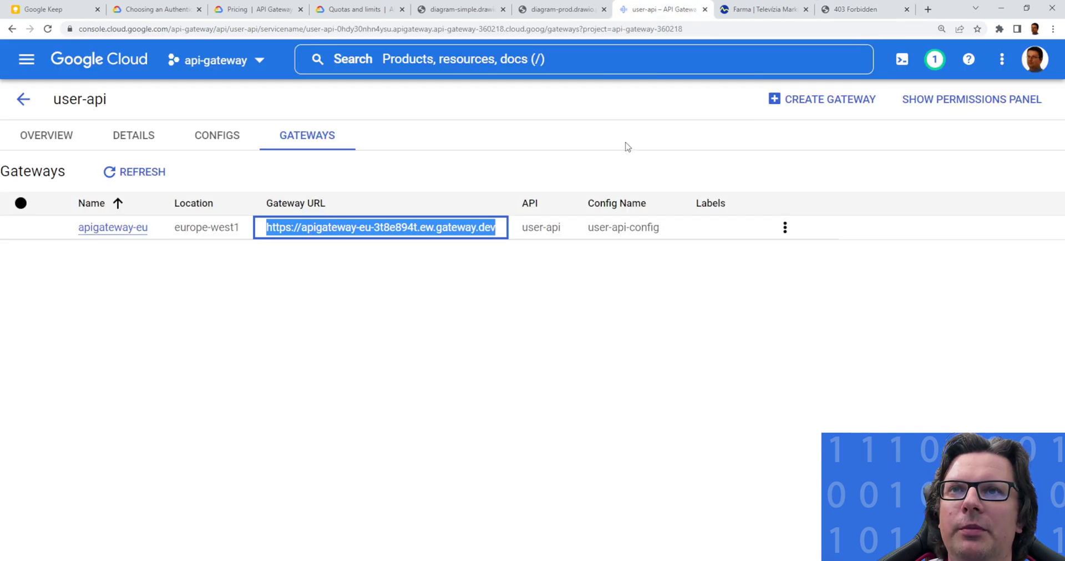
{"action": "left_click", "coordinate": [26, 61]}
{"action": "mouse_move", "coordinate": [61, 310]}
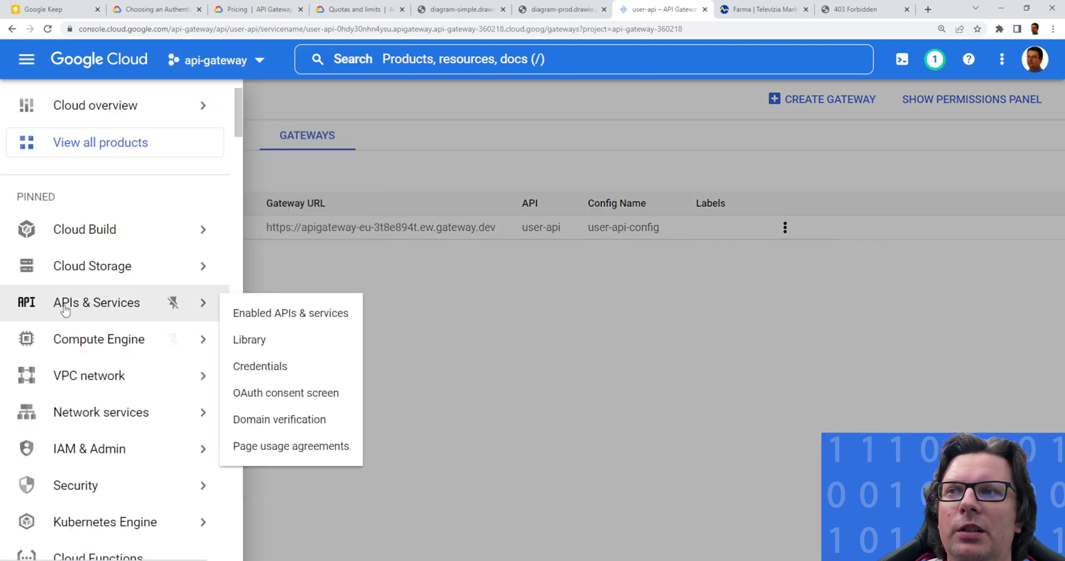
{"action": "left_click", "coordinate": [287, 312]}
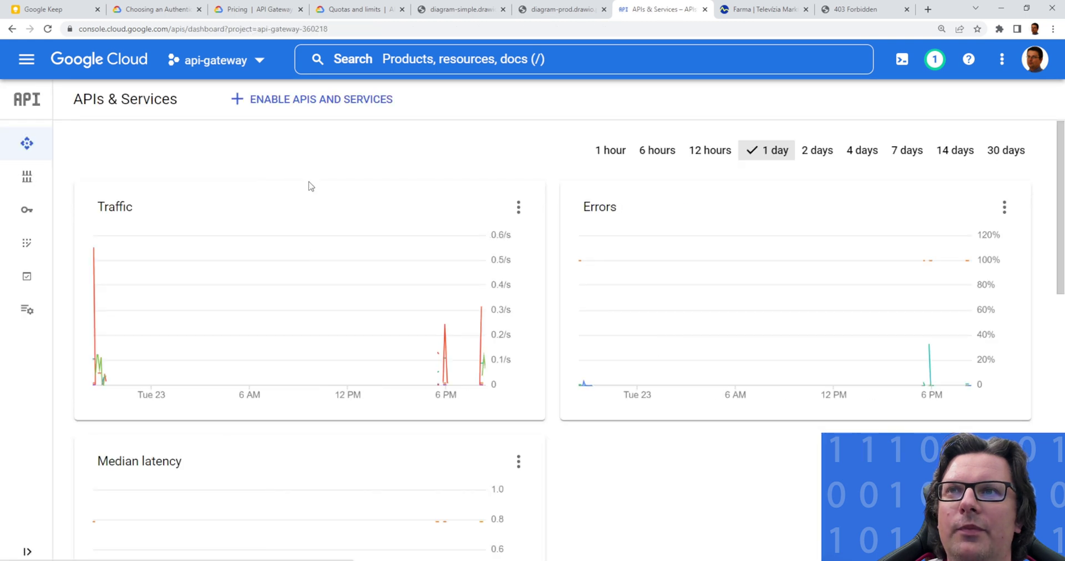
{"action": "left_click", "coordinate": [303, 100]}
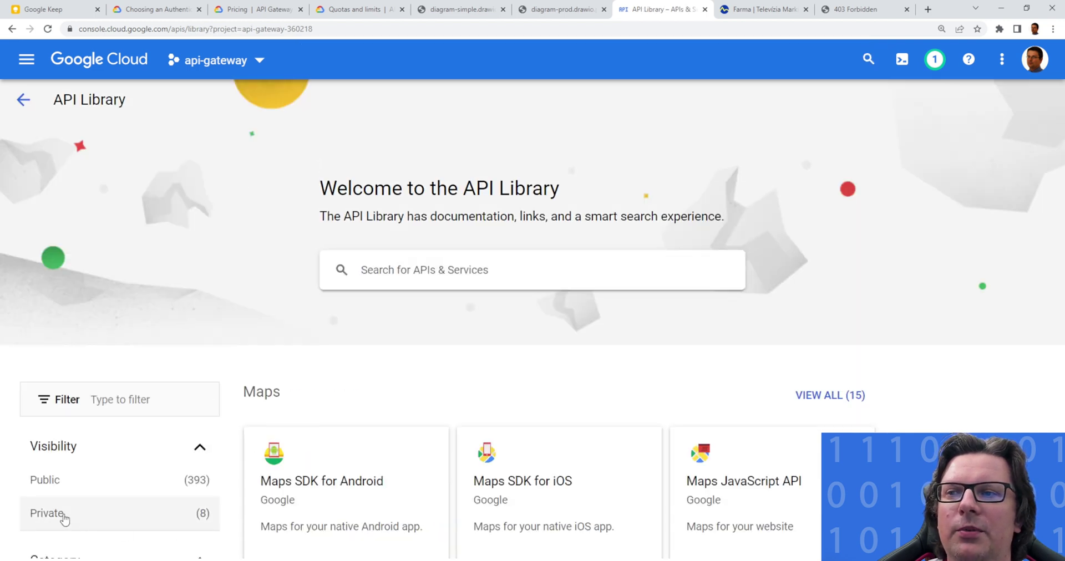
Find the private User API and enable it, accepting the third-party warning
{"action": "left_click", "coordinate": [63, 515]}
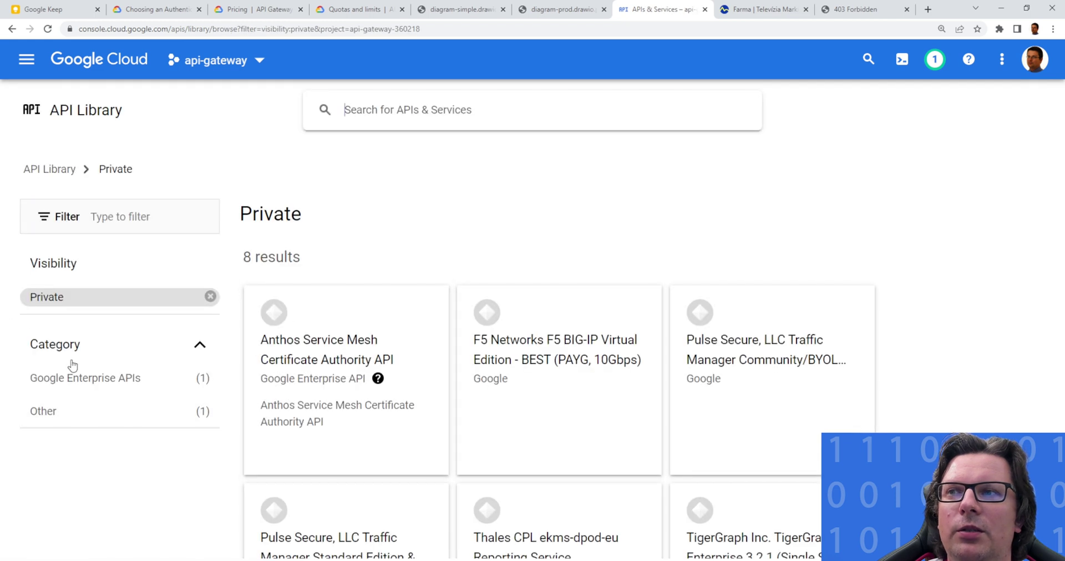
{"action": "scroll", "coordinate": [392, 330], "scroll_direction": "down", "scroll_amount": 5}
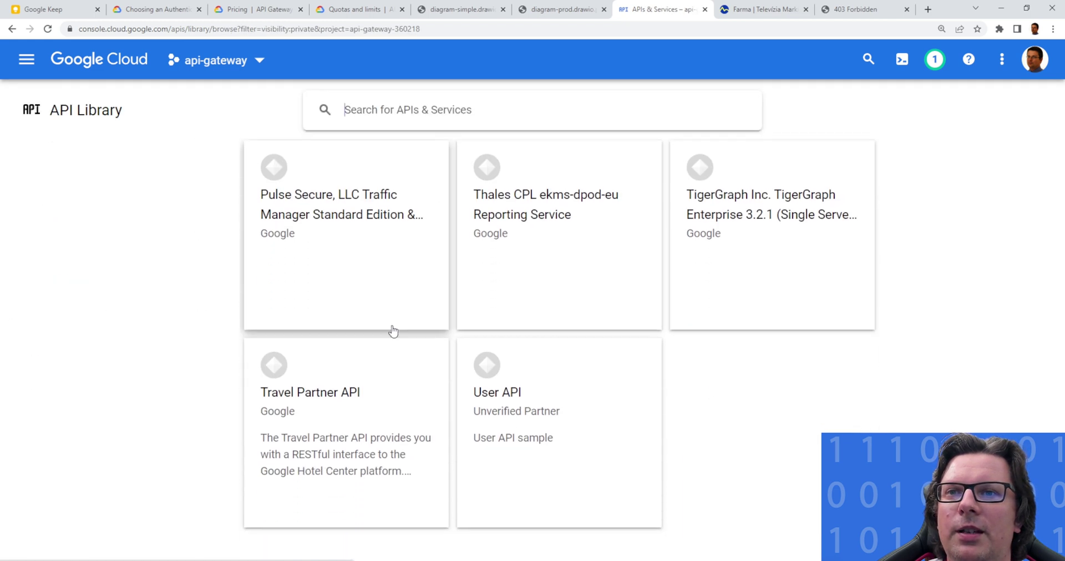
{"action": "left_click", "coordinate": [520, 383]}
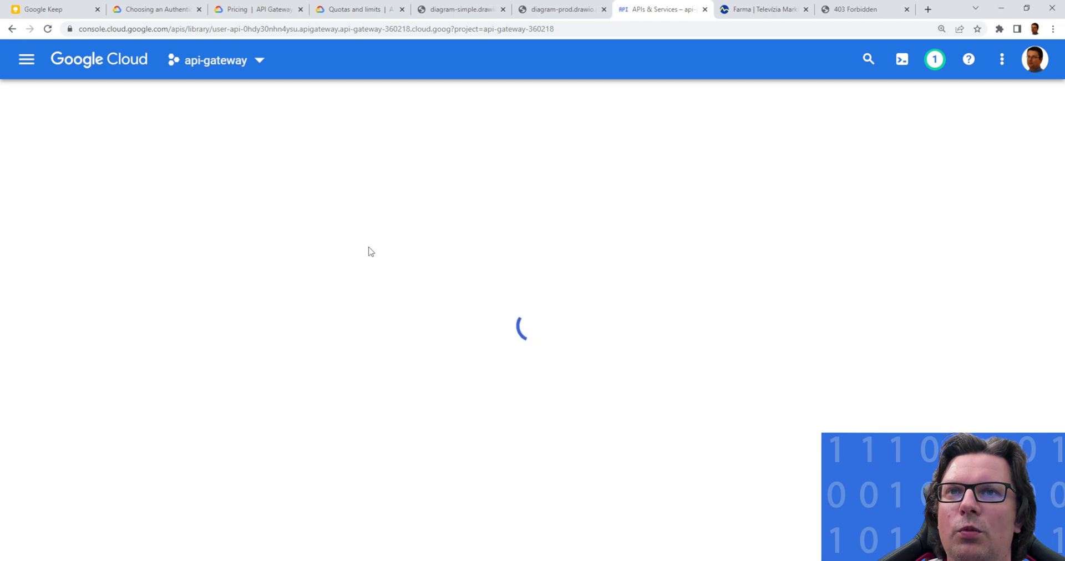
{"action": "left_click", "coordinate": [199, 271]}
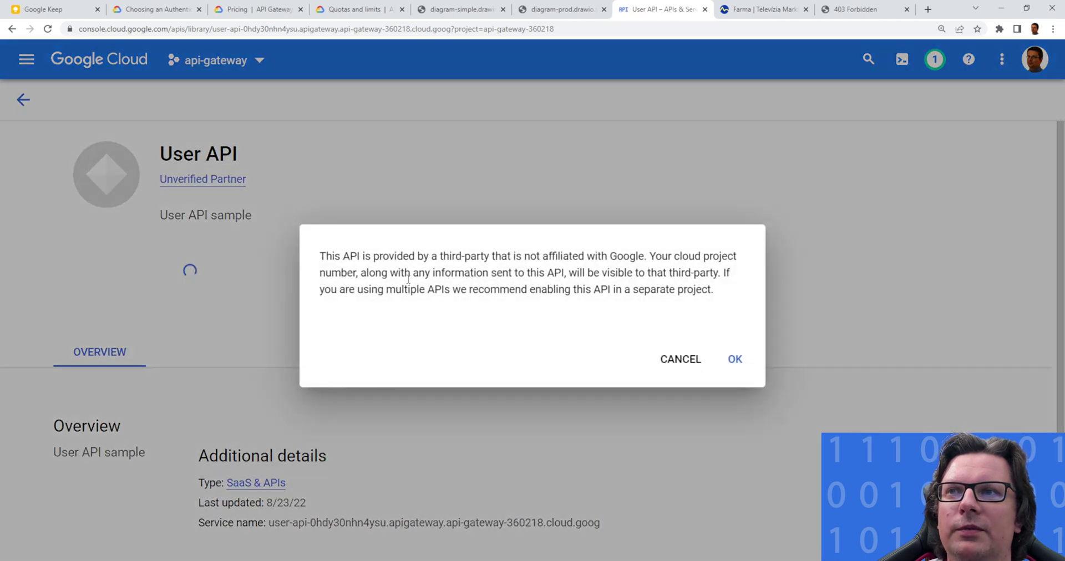
{"action": "left_click", "coordinate": [737, 361]}
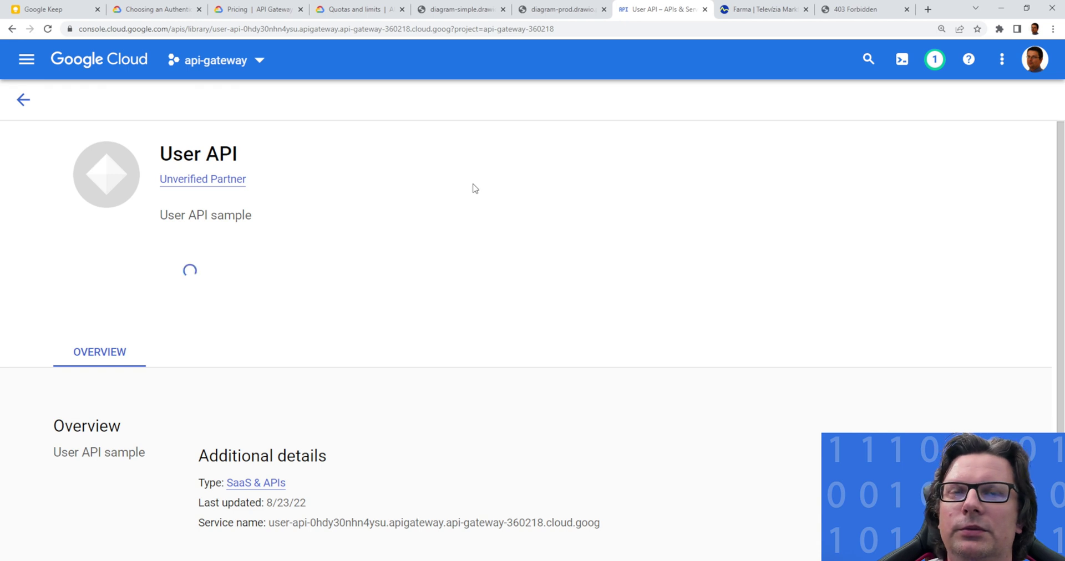
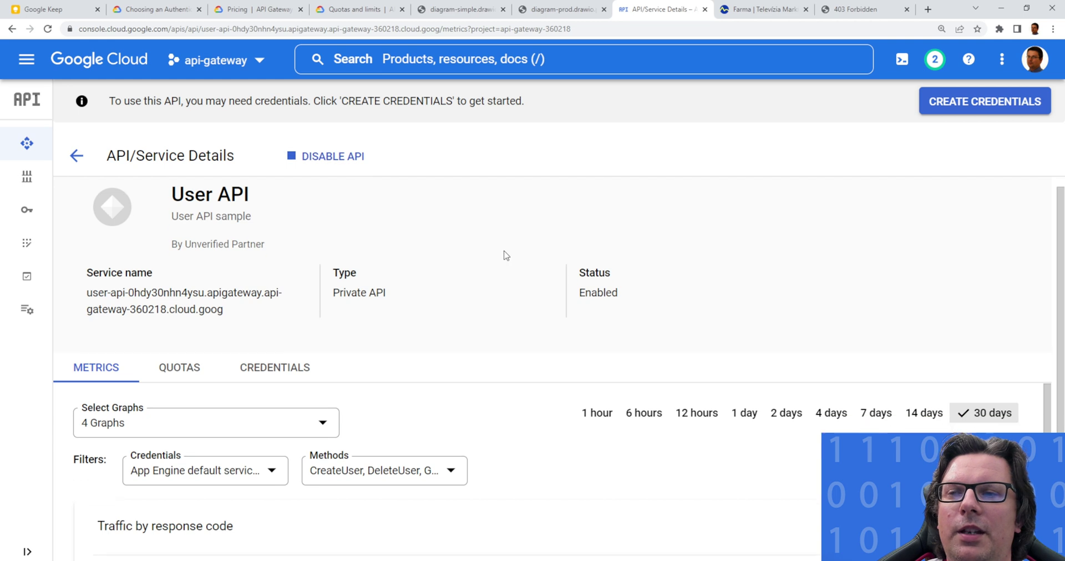
Create a public-data API key for the User API and copy the generated key
{"action": "scroll", "coordinate": [504, 254], "scroll_direction": "down", "scroll_amount": 4}
{"action": "scroll", "coordinate": [504, 254], "scroll_direction": "up", "scroll_amount": 2}
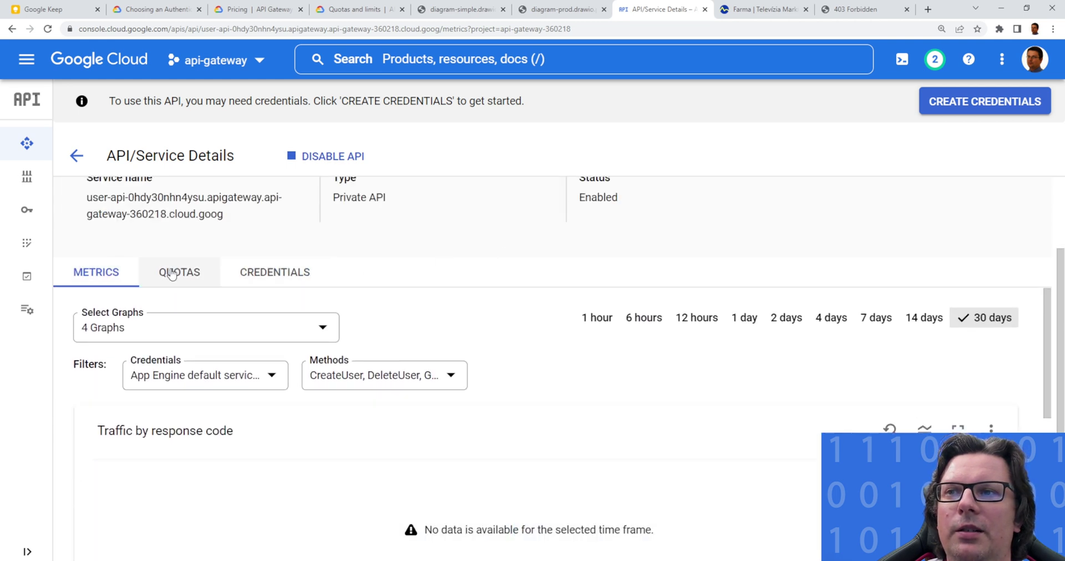
{"action": "scroll", "coordinate": [412, 254], "scroll_direction": "up", "scroll_amount": 2}
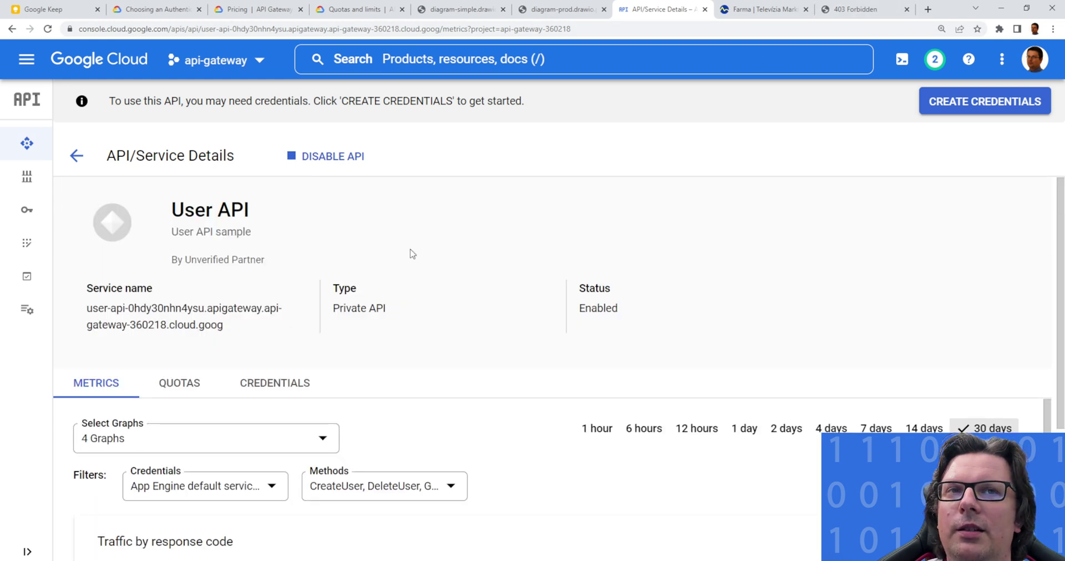
{"action": "left_click", "coordinate": [984, 105]}
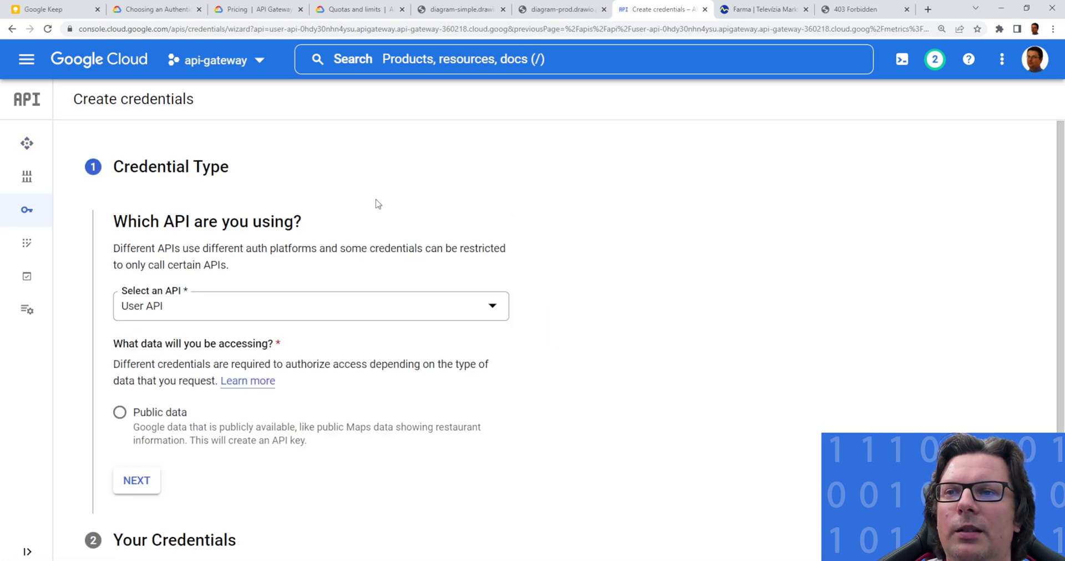
{"action": "scroll", "coordinate": [376, 203], "scroll_direction": "down", "scroll_amount": 1}
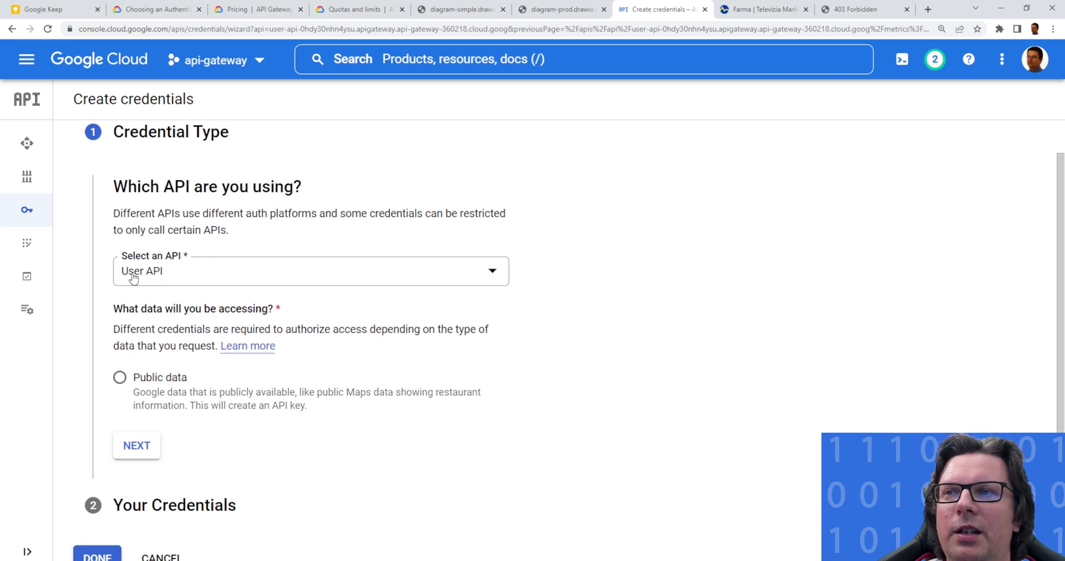
{"action": "left_click", "coordinate": [120, 378]}
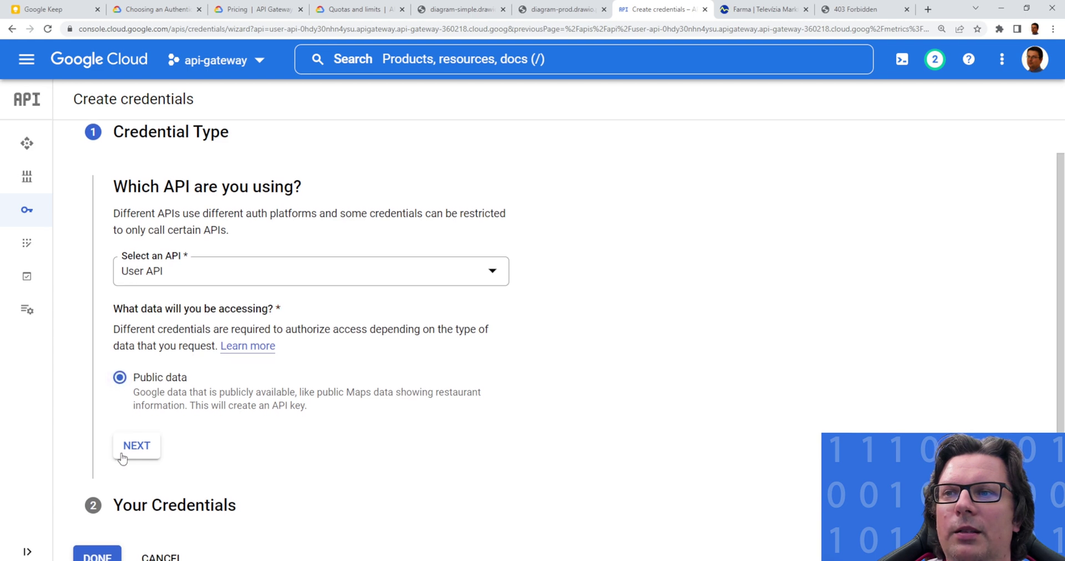
{"action": "left_click", "coordinate": [137, 448]}
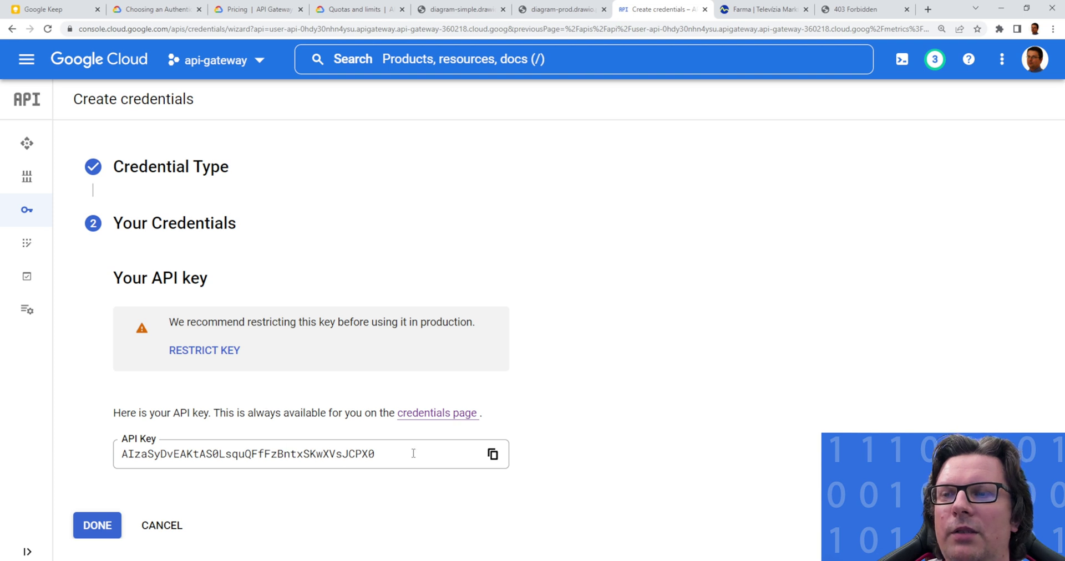
{"action": "left_click", "coordinate": [492, 455]}
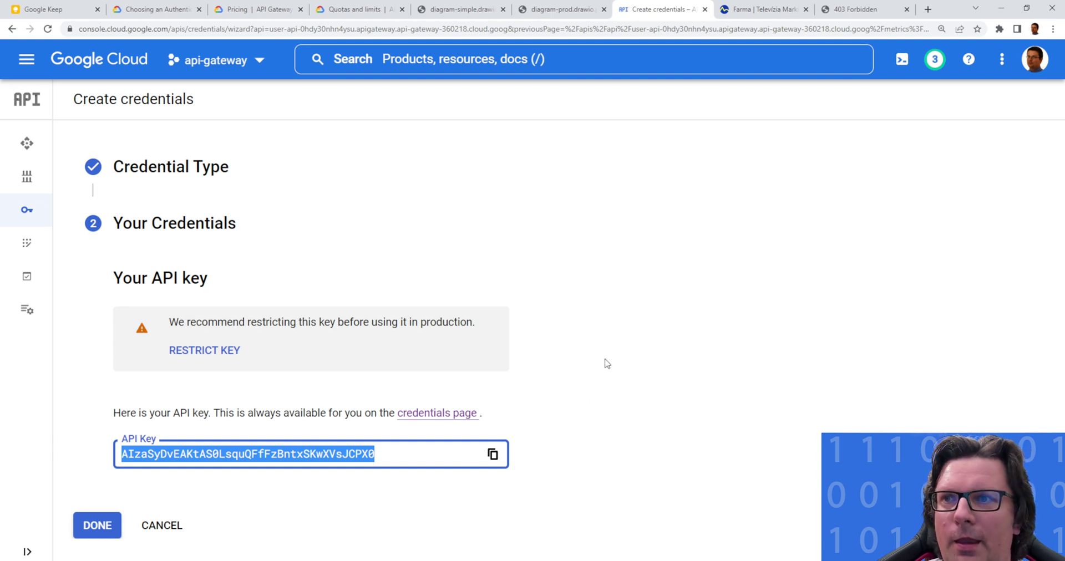
In README.md, replace the old API key in the POST test command on line 90 with the new key
{"action": "key", "text": "alt+Tab"}
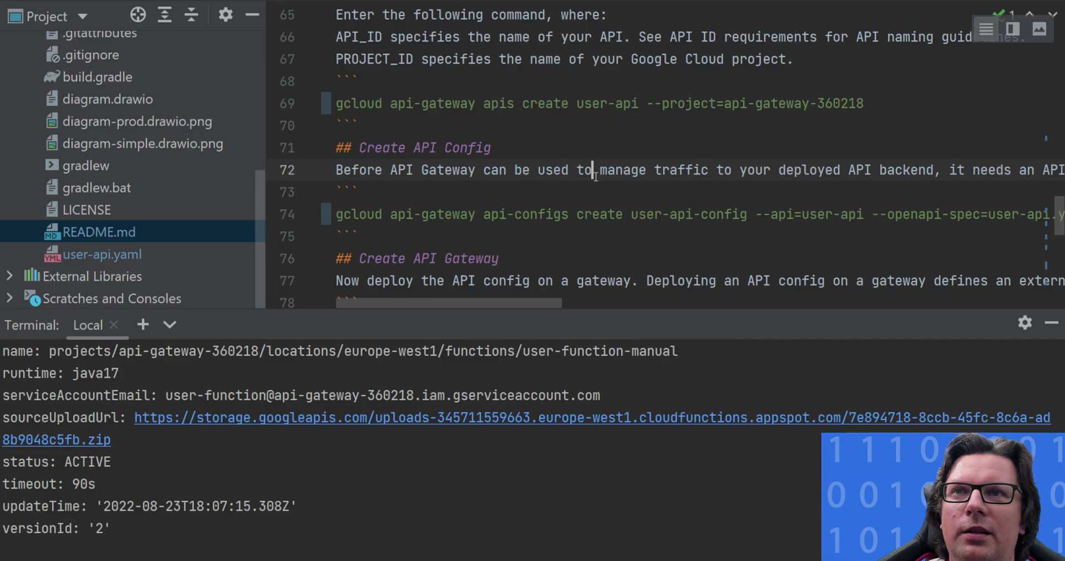
{"action": "scroll", "coordinate": [596, 176], "scroll_direction": "down", "scroll_amount": 10}
{"action": "scroll", "coordinate": [595, 177], "scroll_direction": "down", "scroll_amount": 2}
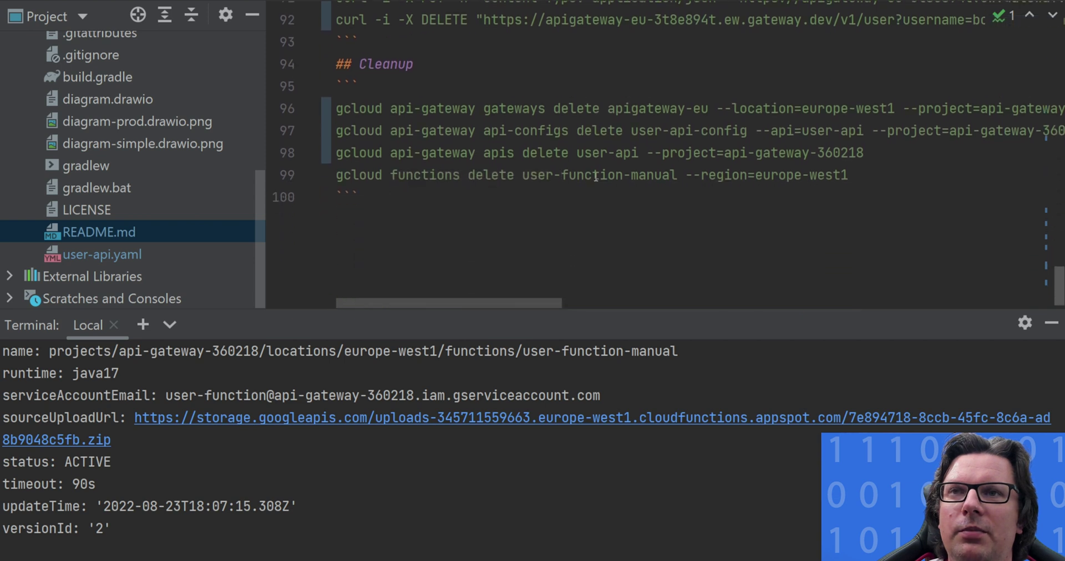
{"action": "scroll", "coordinate": [530, 184], "scroll_direction": "up", "scroll_amount": 2}
{"action": "scroll", "coordinate": [530, 184], "scroll_direction": "up", "scroll_amount": 1}
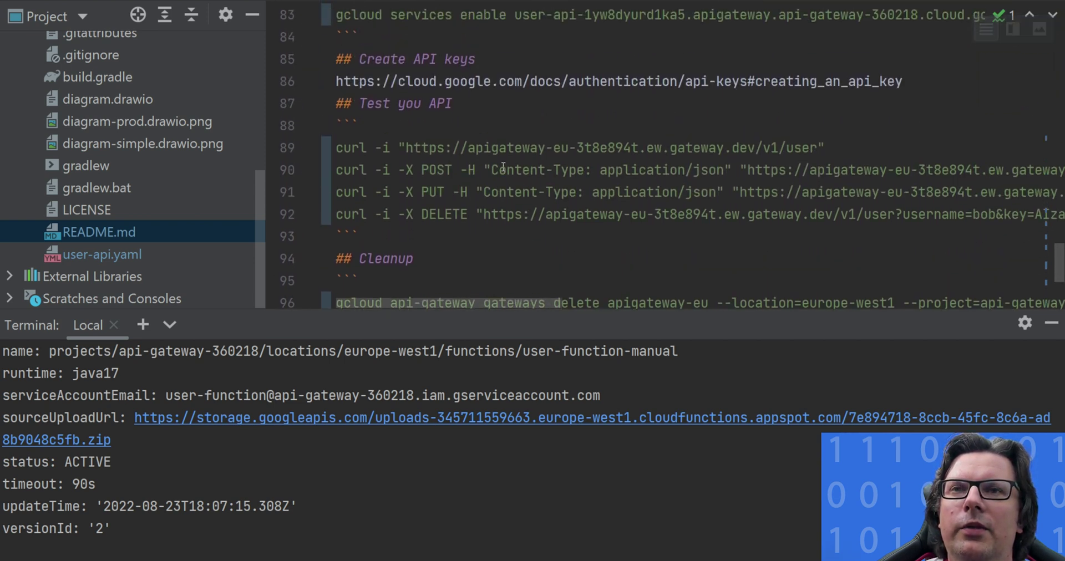
{"action": "left_click", "coordinate": [501, 168]}
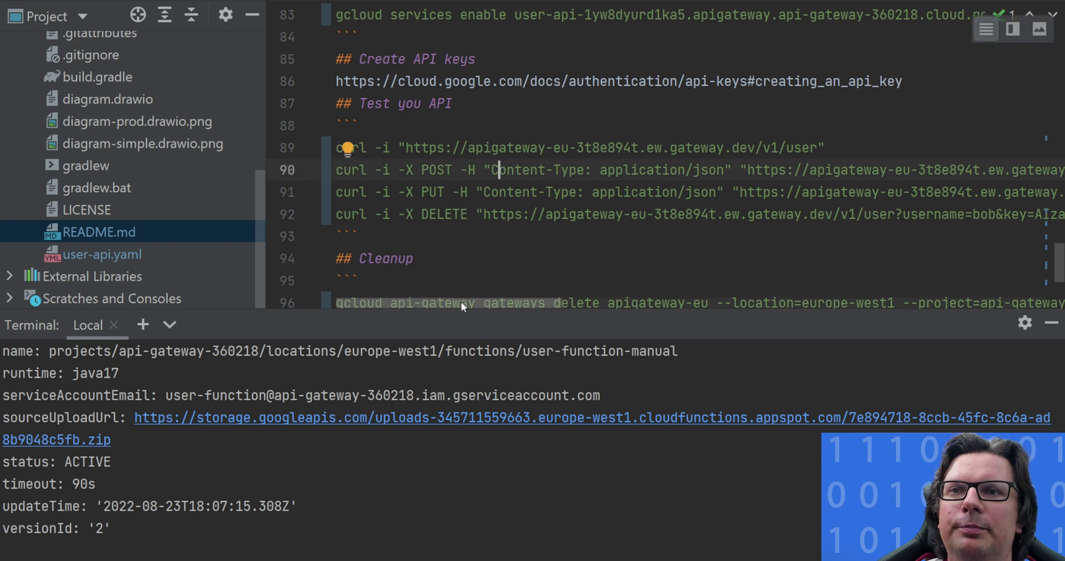
{"action": "scroll", "coordinate": [461, 301], "scroll_direction": "right", "scroll_amount": 5}
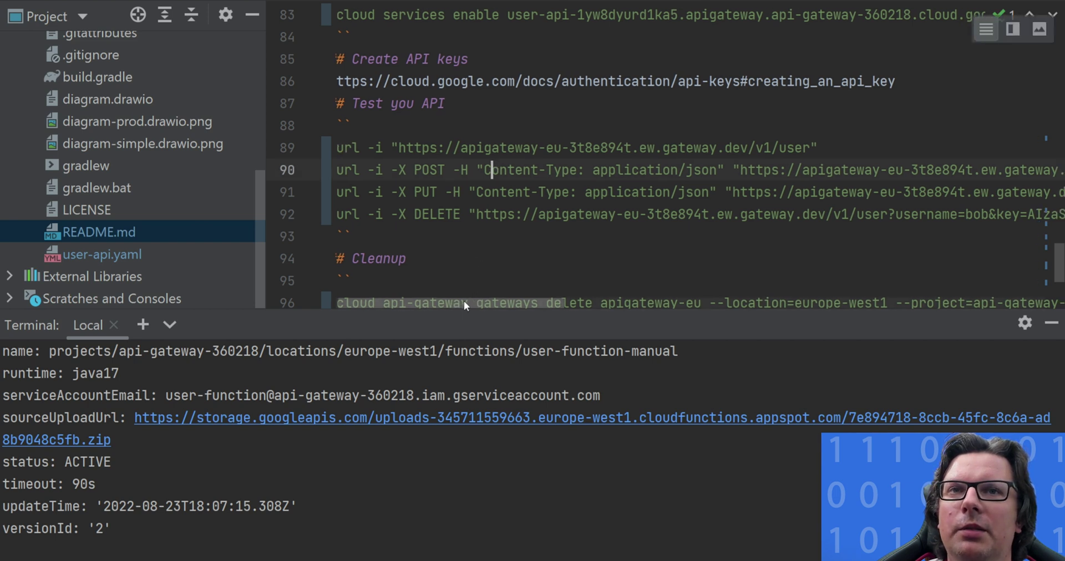
{"action": "left_click_drag", "start_coordinate": [525, 297], "coordinate": [646, 288]}
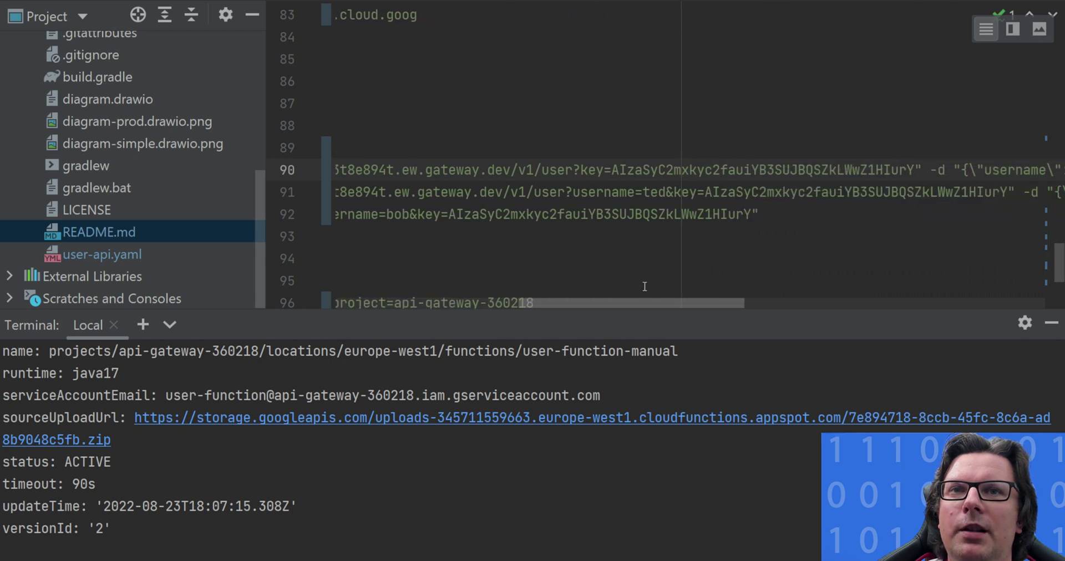
{"action": "double_click", "coordinate": [667, 169]}
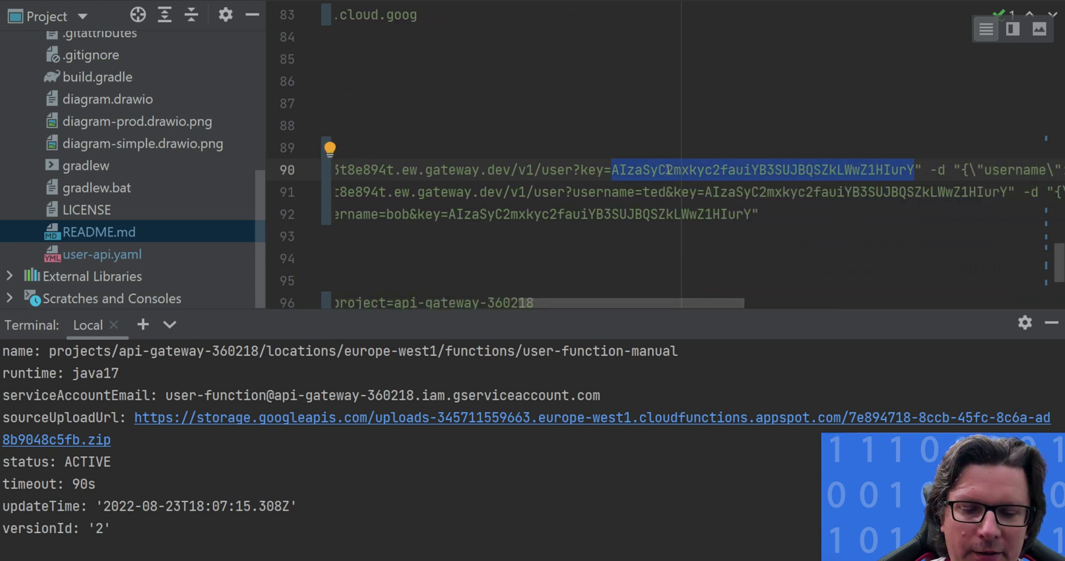
{"action": "key", "text": "ctrl+v"}
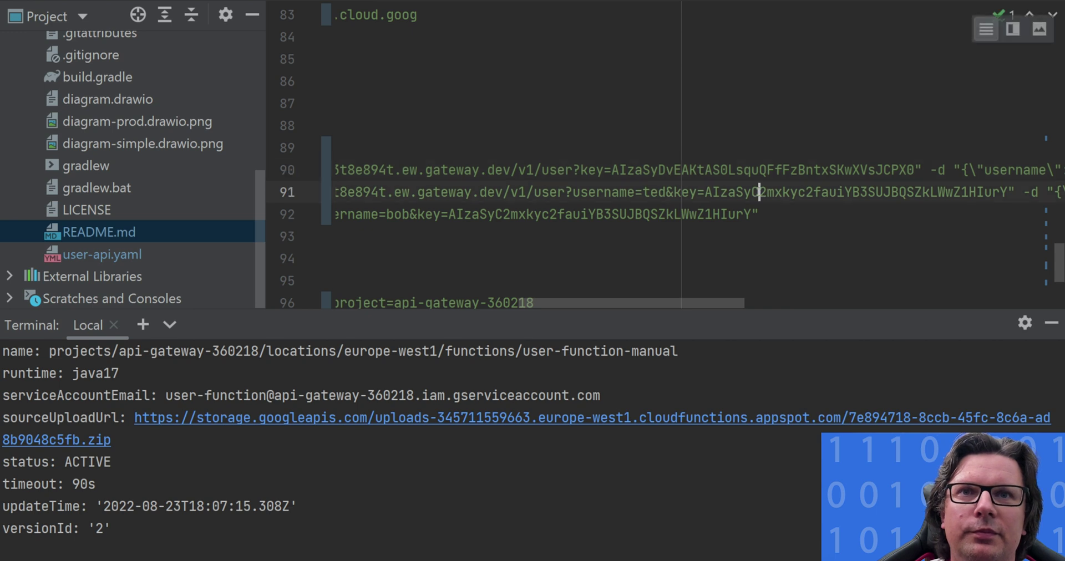
Paste the new API key over the old keys on lines 91 and 92
{"action": "double_click", "coordinate": [762, 194]}
{"action": "key", "text": "ctrl+v"}
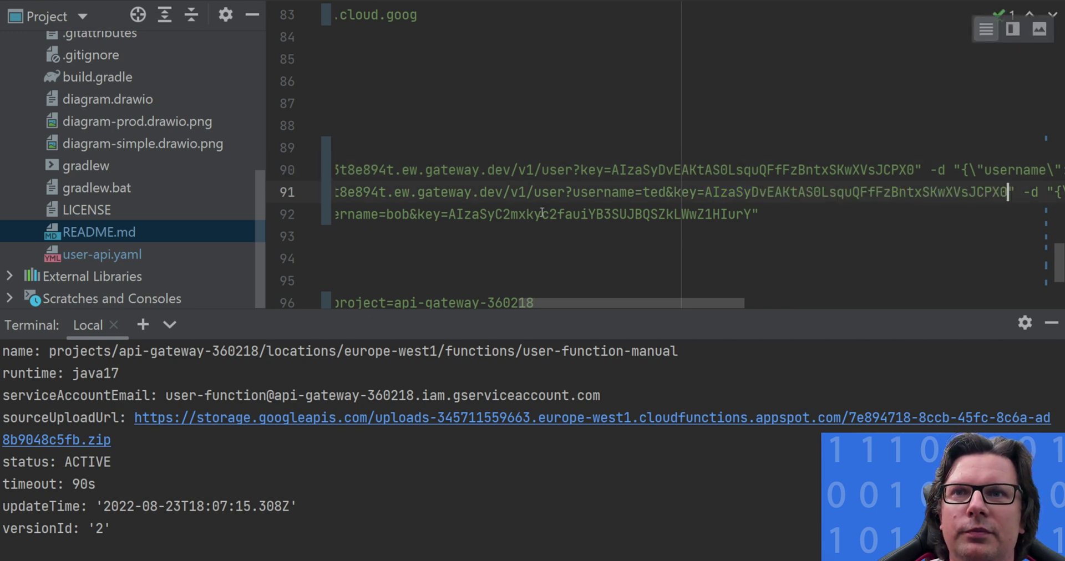
{"action": "double_click", "coordinate": [563, 216]}
{"action": "key", "text": "ctrl+v"}
{"action": "key", "text": "Home"}
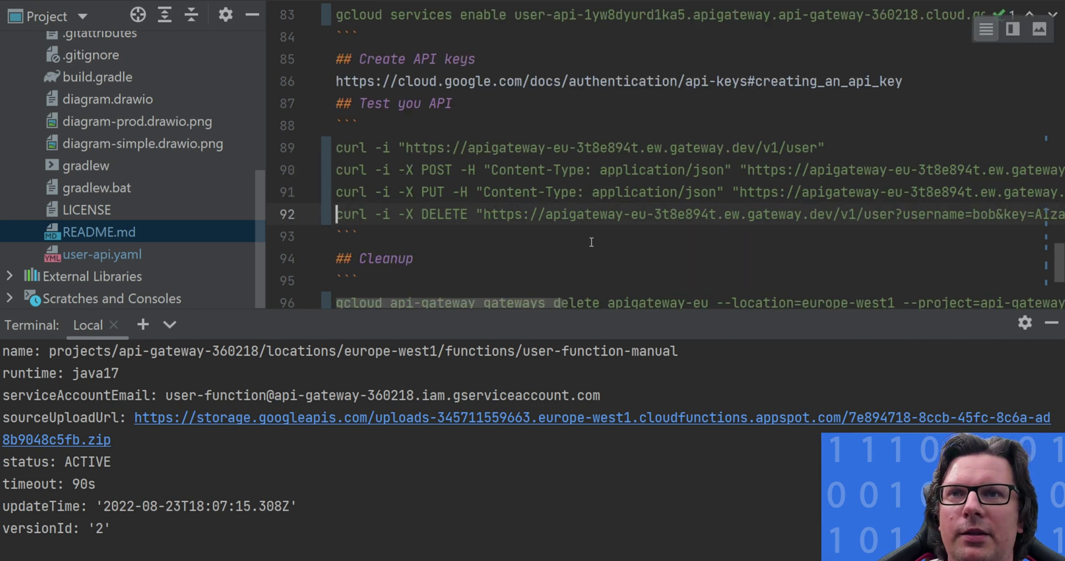
{"action": "key", "text": "Up"}
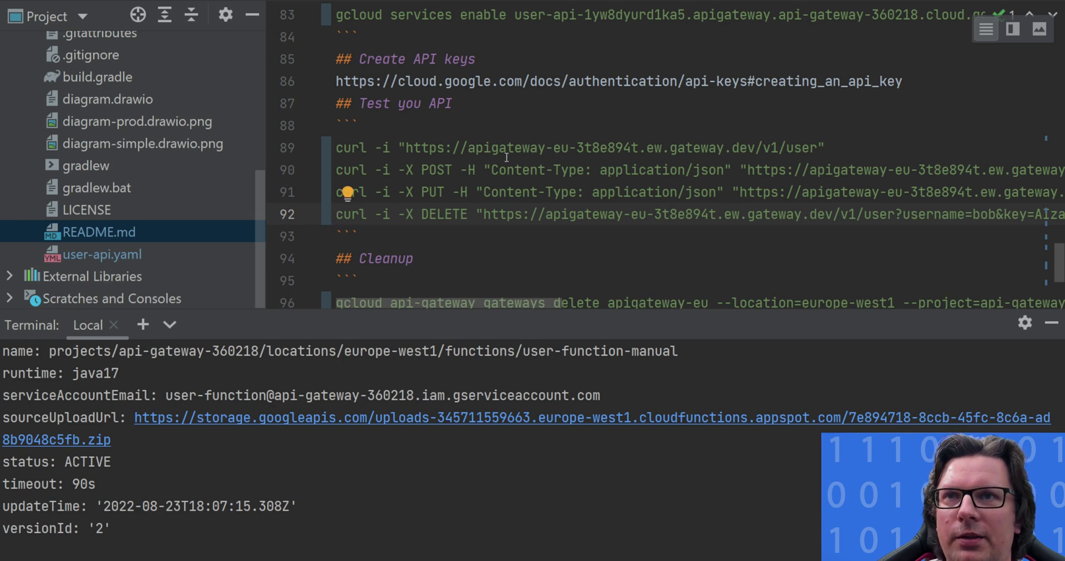
Copy the gateway base URL, up to gateway.dev, from Chrome's address bar
{"action": "key", "text": "alt+Tab"}
{"action": "key", "text": "Tab"}
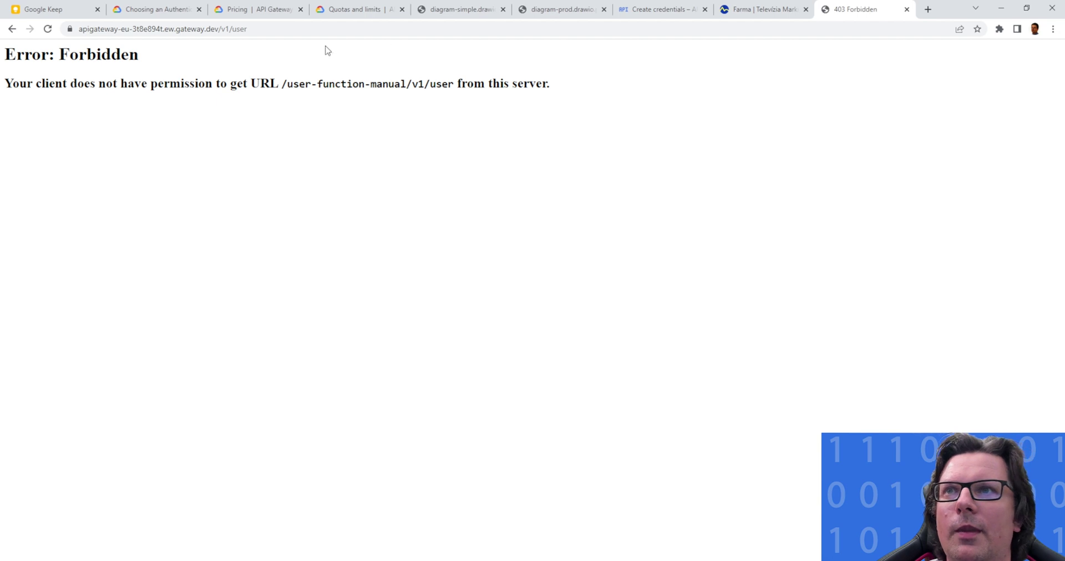
{"action": "left_click_drag", "start_coordinate": [219, 28], "coordinate": [81, 36]}
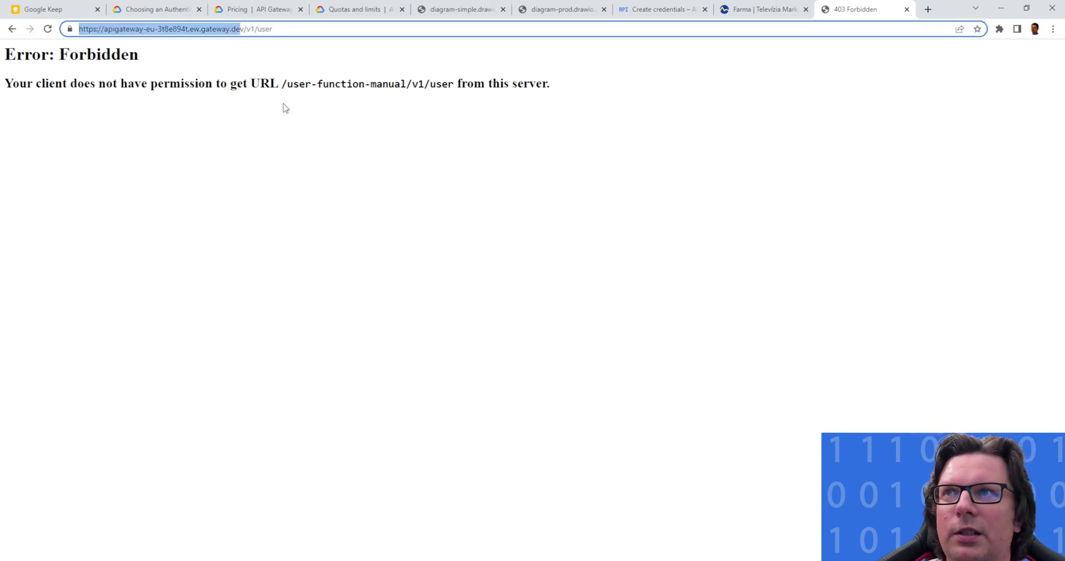
{"action": "left_click_drag", "start_coordinate": [244, 29], "coordinate": [69, 29]}
{"action": "key", "text": "ctrl+c"}
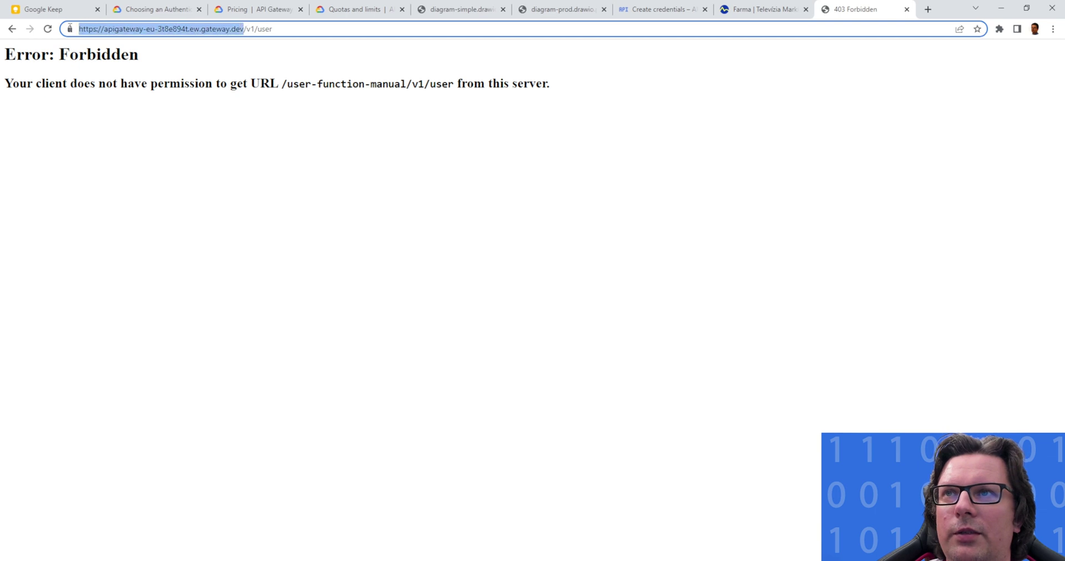
Put the copied gateway host into the curl commands on lines 89–91, removing doubled slashes
{"action": "key", "text": "alt+Tab"}
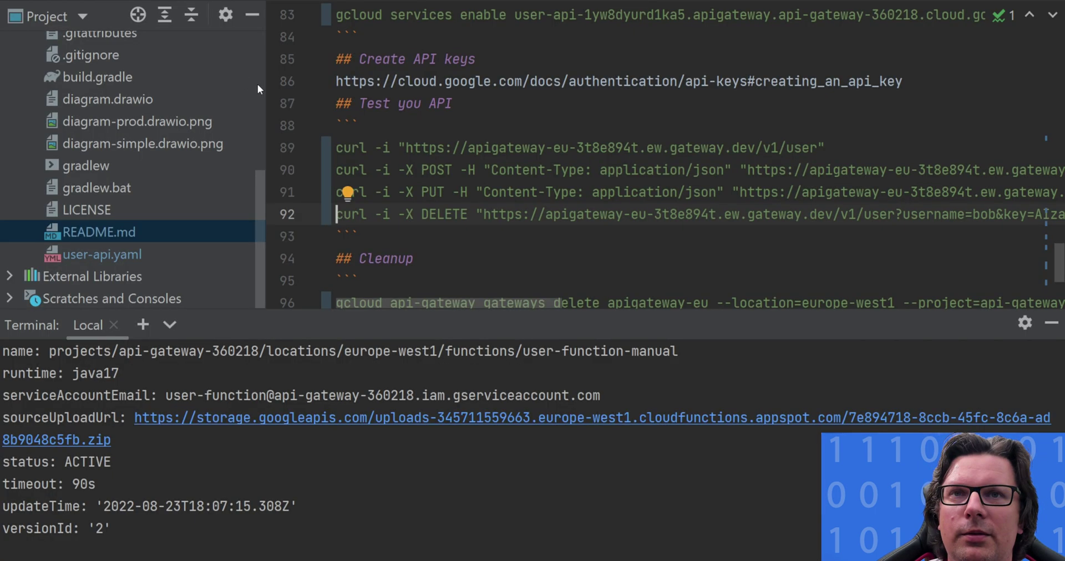
{"action": "left_click_drag", "start_coordinate": [406, 145], "coordinate": [755, 147]}
{"action": "key", "text": "ctrl+v"}
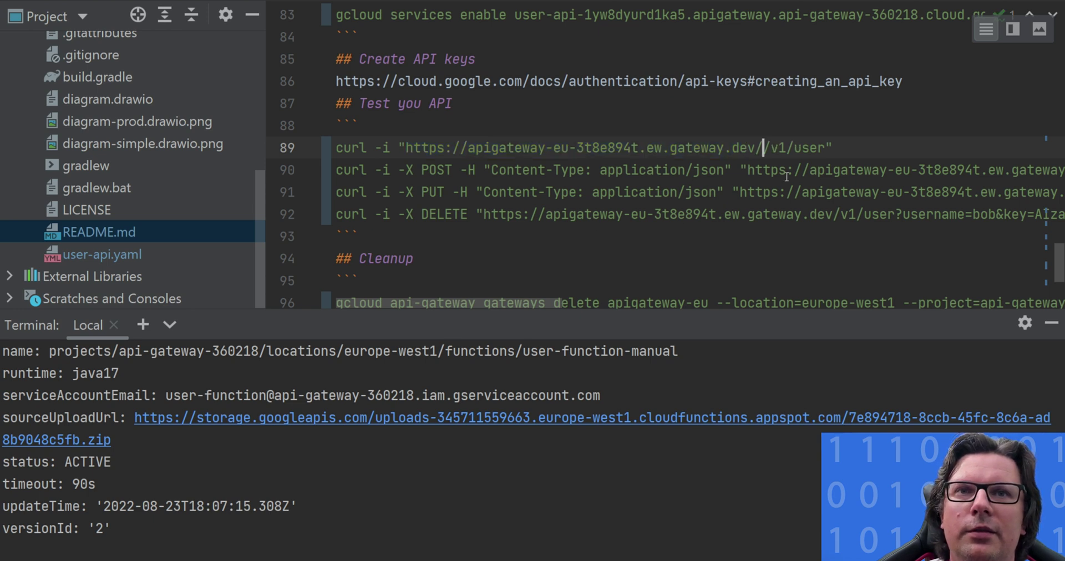
{"action": "key", "text": "Delete"}
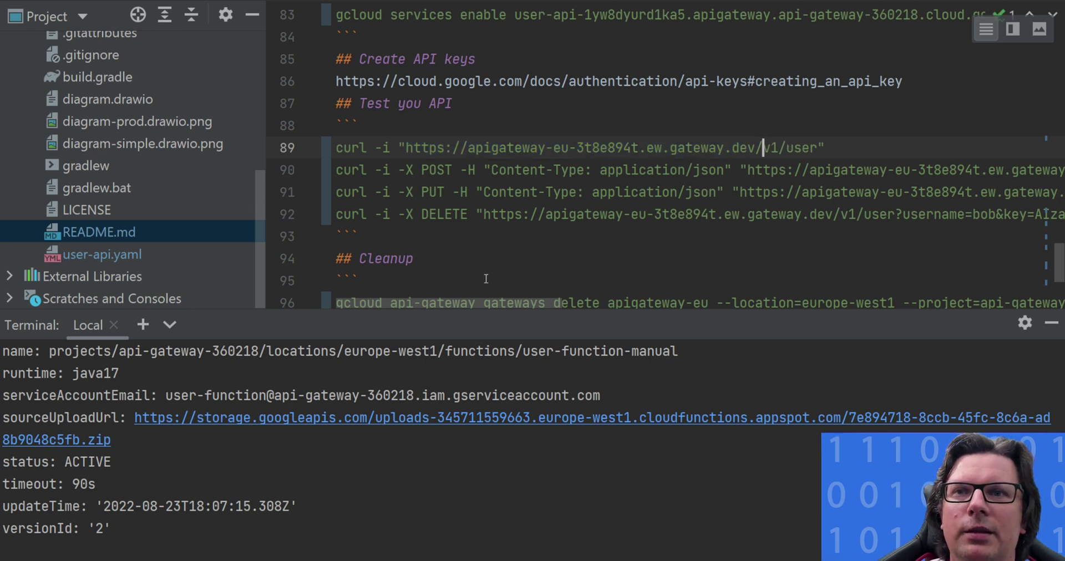
{"action": "scroll", "coordinate": [488, 283], "scroll_direction": "right", "scroll_amount": 8}
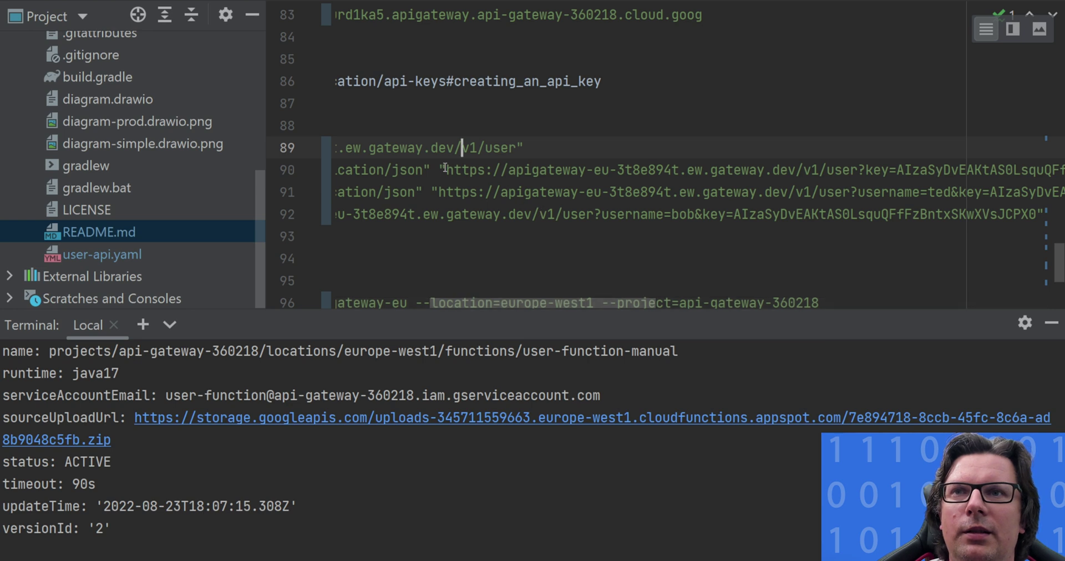
{"action": "left_click_drag", "start_coordinate": [445, 169], "coordinate": [796, 169]}
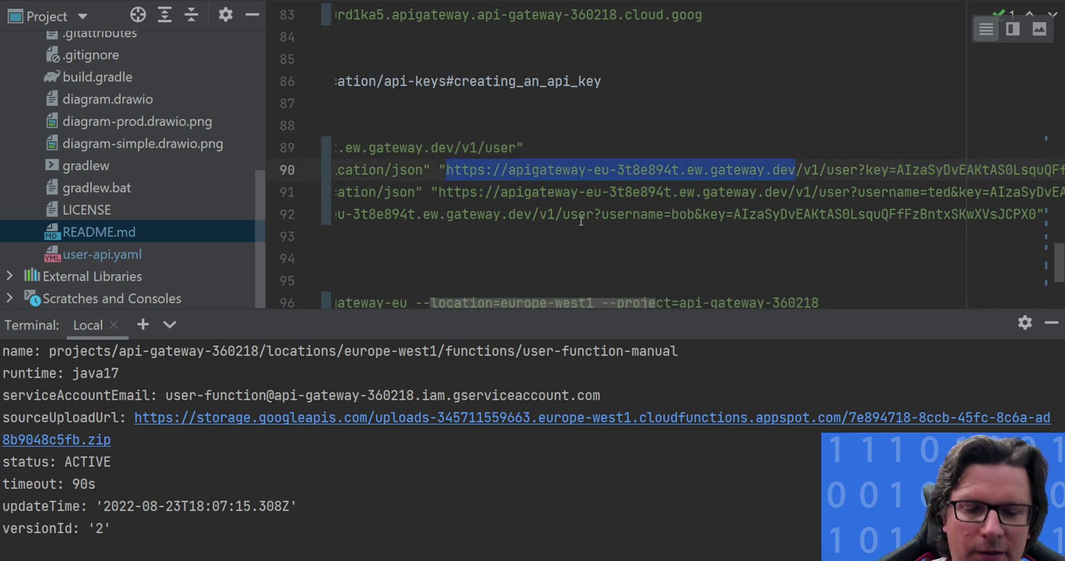
{"action": "key", "text": "ctrl+v"}
{"action": "left_click_drag", "start_coordinate": [438, 192], "coordinate": [789, 192]}
{"action": "type", "text": "https://apigateway-eu-3t8e894t.ew.gateway.dev/"}
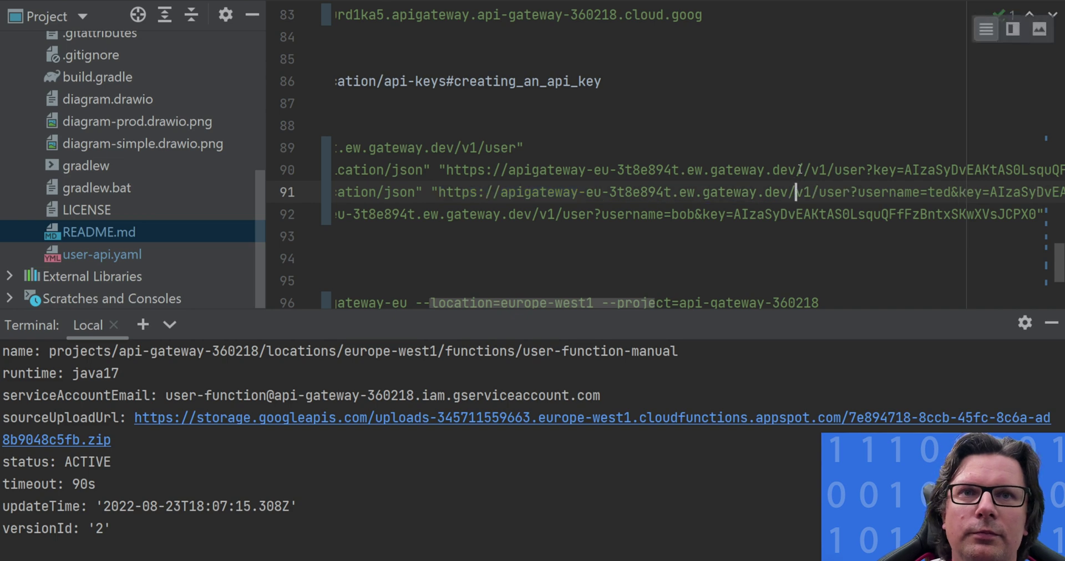
{"action": "left_click", "coordinate": [799, 169]}
{"action": "key", "text": "Delete"}
Fix the DELETE command's gateway host and extra slash on line 92, then select line 89's GET command
{"action": "left_click", "coordinate": [447, 213]}
{"action": "key", "text": "Home"}
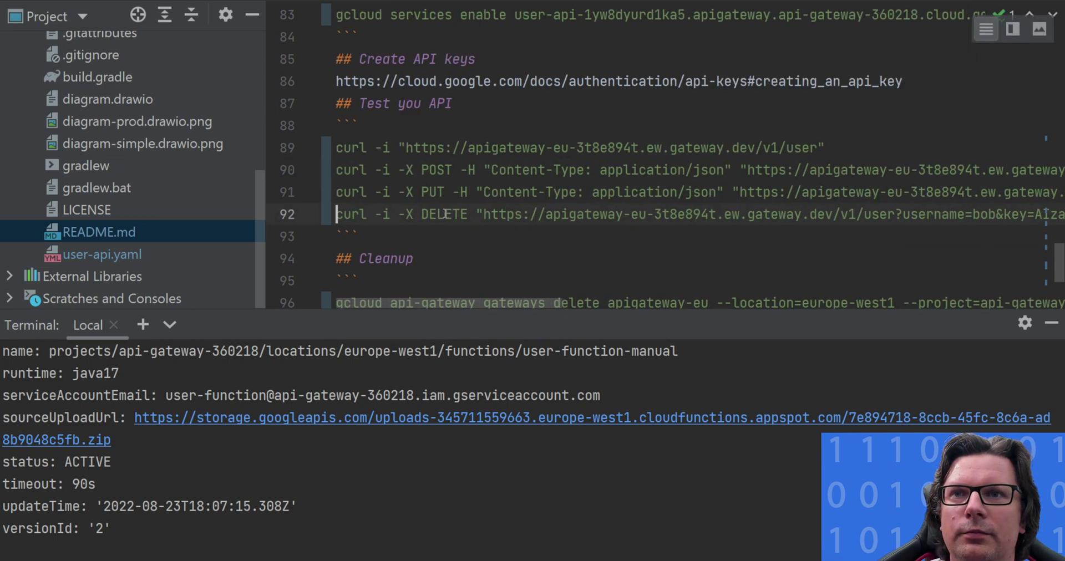
{"action": "left_click_drag", "start_coordinate": [483, 214], "coordinate": [834, 213]}
{"action": "type", "text": "https://apigateway-eu-3t8e894t.ew.gateway.dev/"}
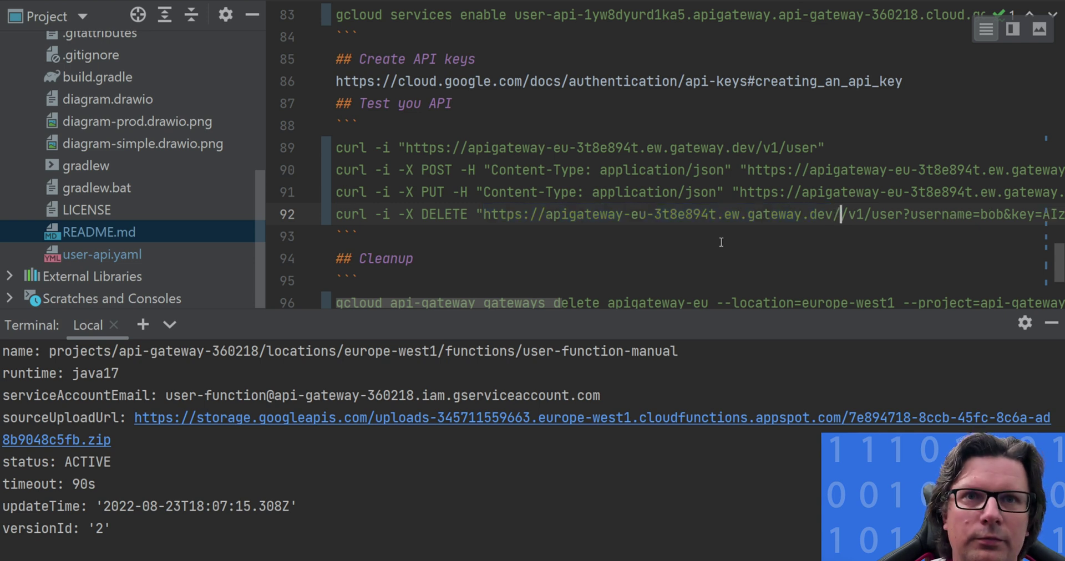
{"action": "key", "text": "Delete"}
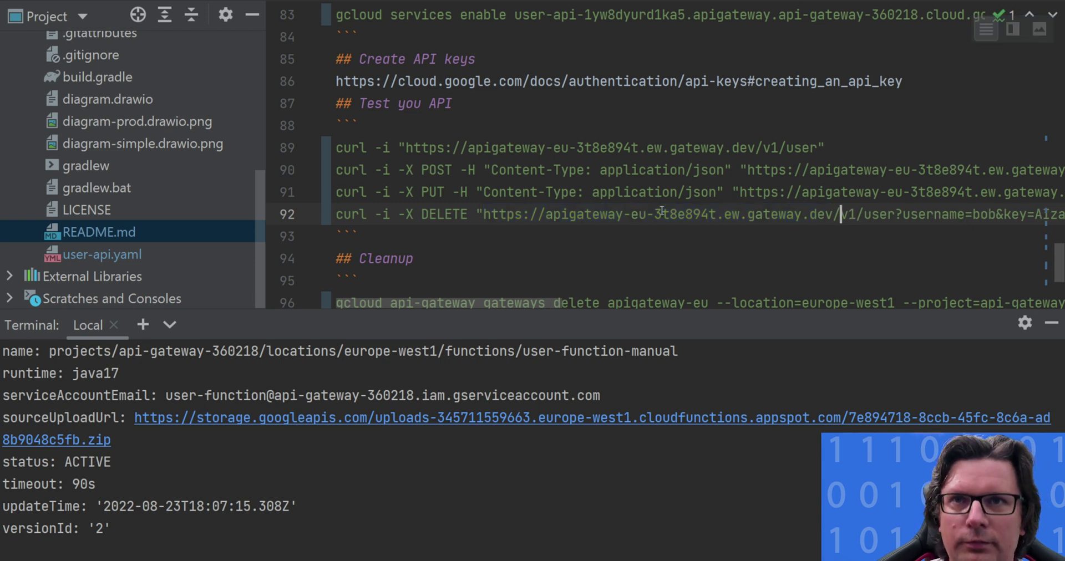
{"action": "left_click", "coordinate": [631, 192]}
{"action": "key", "text": "Home"}
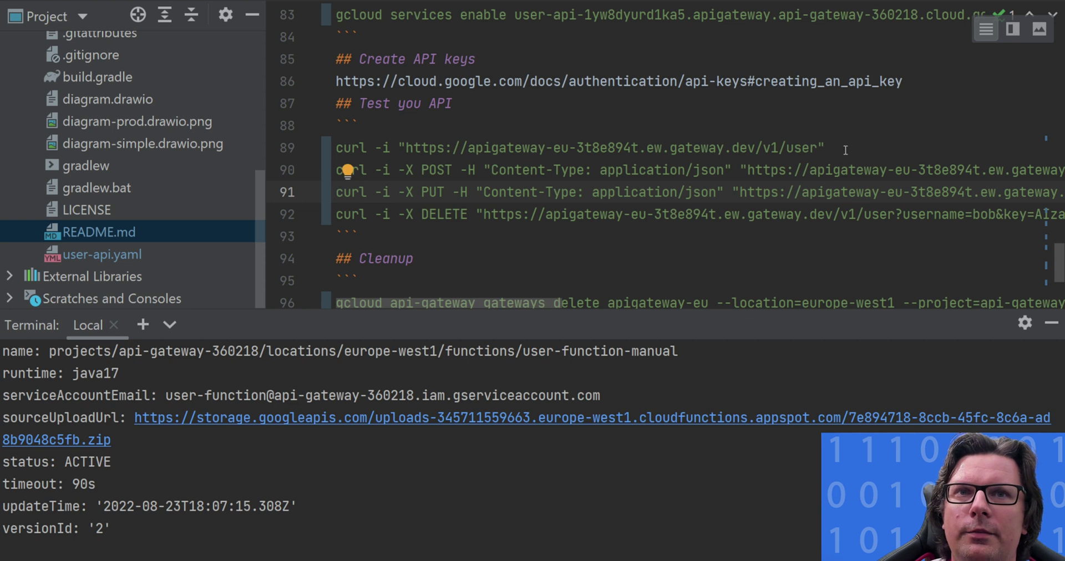
{"action": "left_click_drag", "start_coordinate": [826, 147], "coordinate": [325, 154]}
{"action": "key", "text": "ctrl+c"}
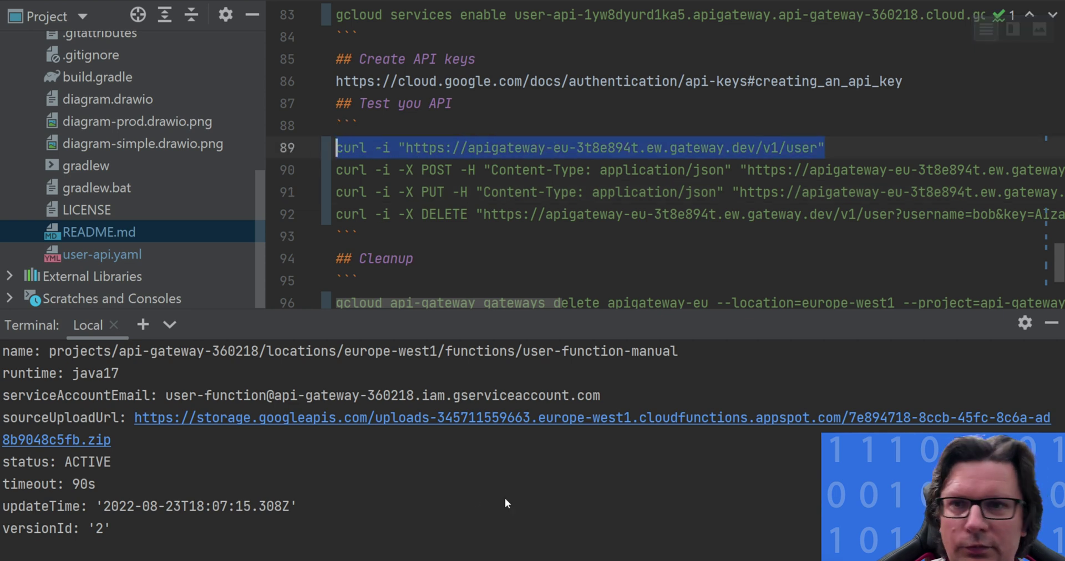
Clear the terminal and run the GET curl test, which returns 403 Forbidden
{"action": "type", "text": "cls"}
{"action": "key", "text": "Return"}
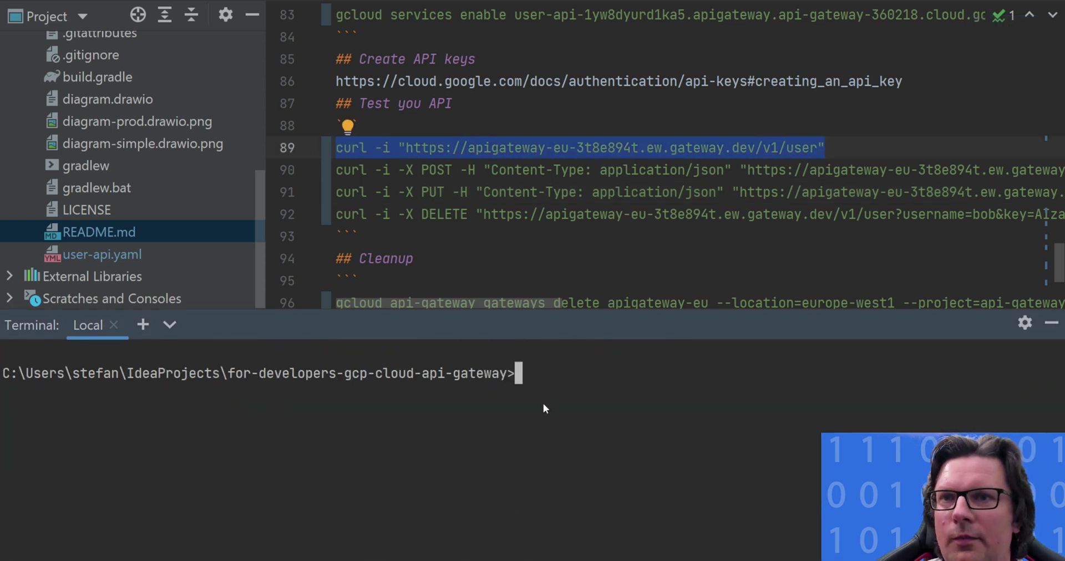
{"action": "right_click", "coordinate": [531, 364]}
{"action": "left_click", "coordinate": [557, 438]}
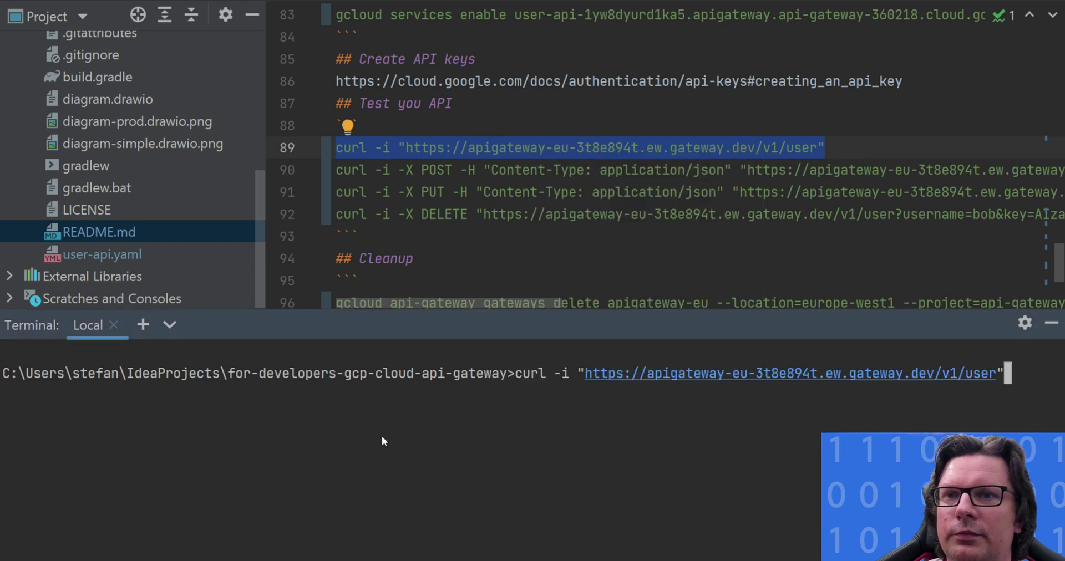
{"action": "key", "text": "Return"}
{"action": "scroll", "coordinate": [352, 443], "scroll_direction": "up", "scroll_amount": 2}
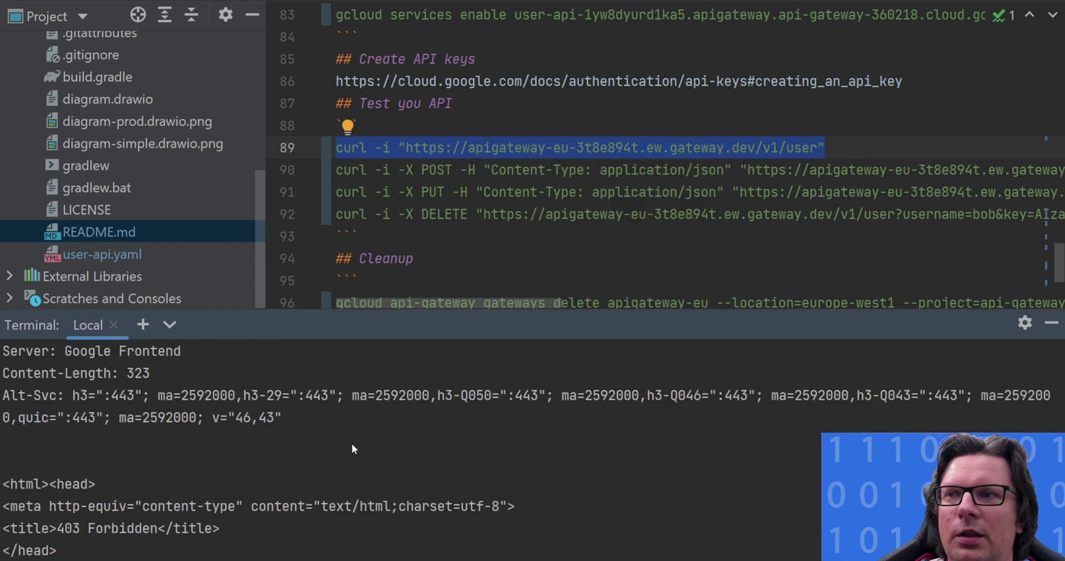
{"action": "scroll", "coordinate": [351, 443], "scroll_direction": "down", "scroll_amount": 2}
{"action": "left_click", "coordinate": [580, 132]}
{"action": "scroll", "coordinate": [580, 132], "scroll_direction": "up", "scroll_amount": 4}
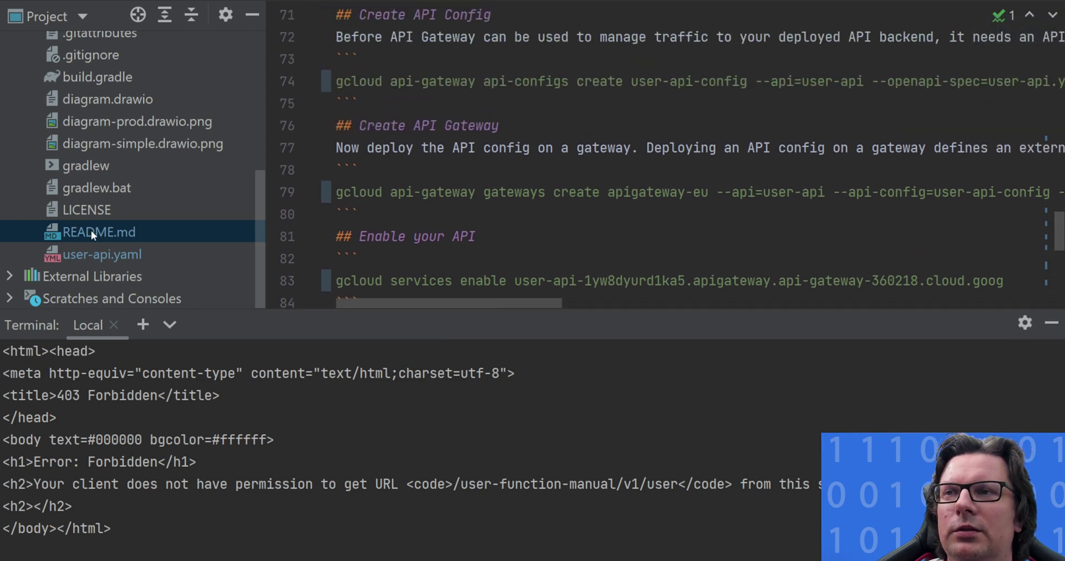
Run line 43's add-iam-policy-binding command, granting roles/cloudfunctions.invoker on user-function-manual
{"action": "double_click", "coordinate": [90, 231]}
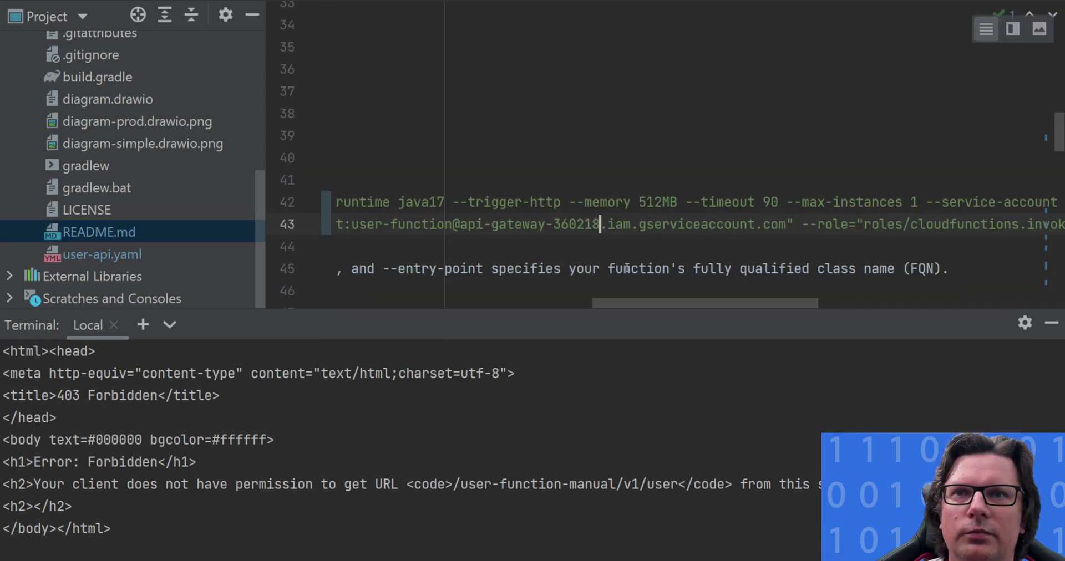
{"action": "key", "text": "Home"}
{"action": "key", "text": "shift+End"}
{"action": "key", "text": "ctrl+c"}
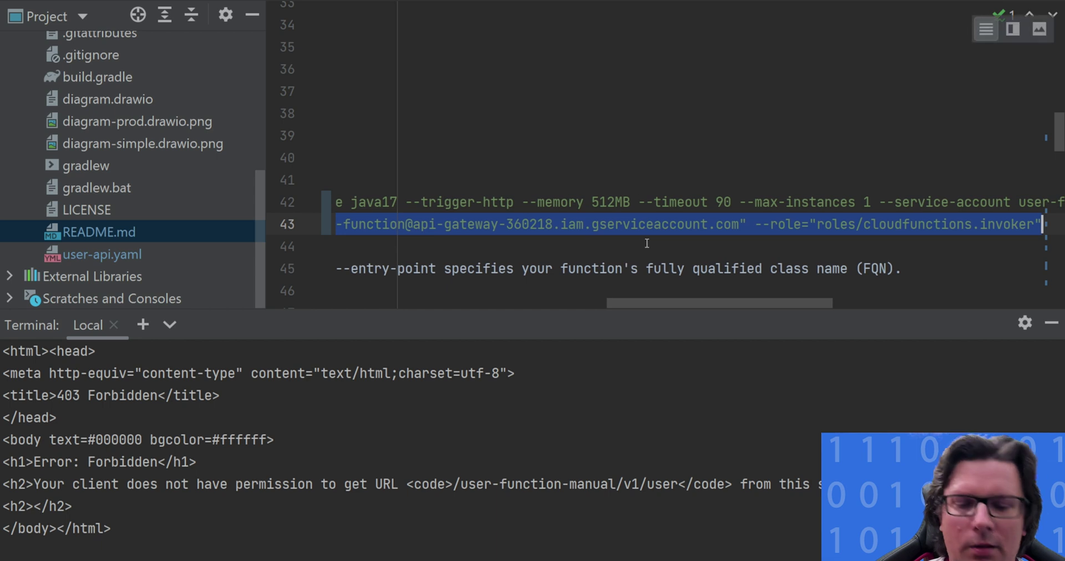
{"action": "key", "text": "Home"}
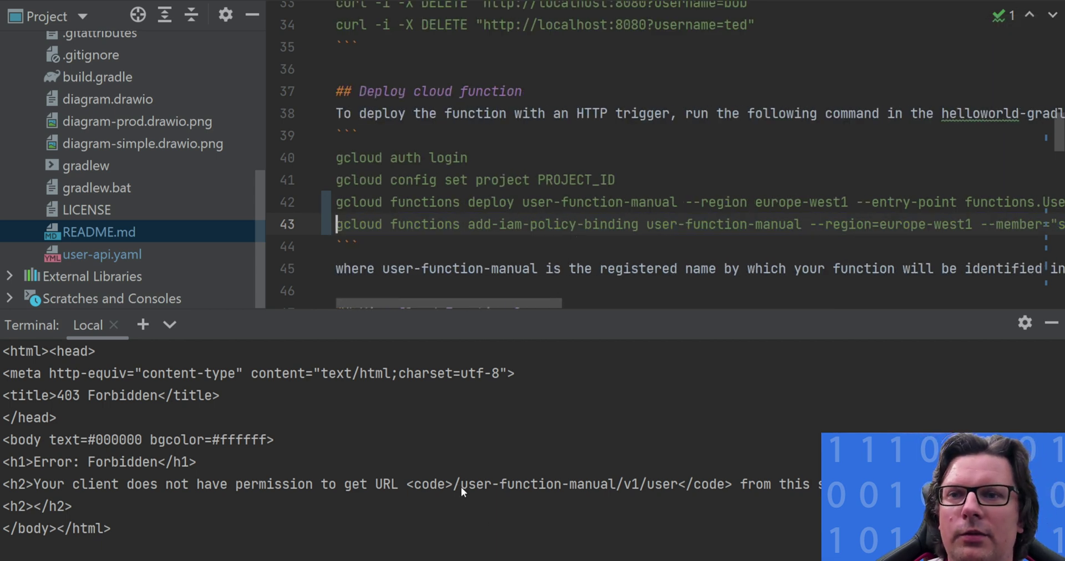
{"action": "left_click", "coordinate": [522, 556]}
{"action": "type", "text": "cls"}
{"action": "key", "text": "Return"}
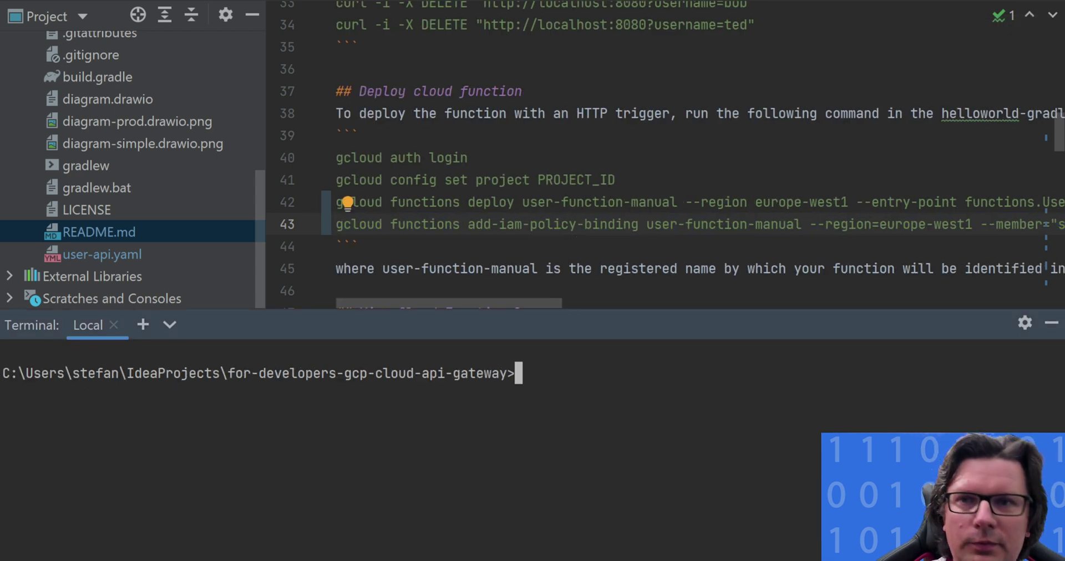
{"action": "right_click", "coordinate": [521, 371]}
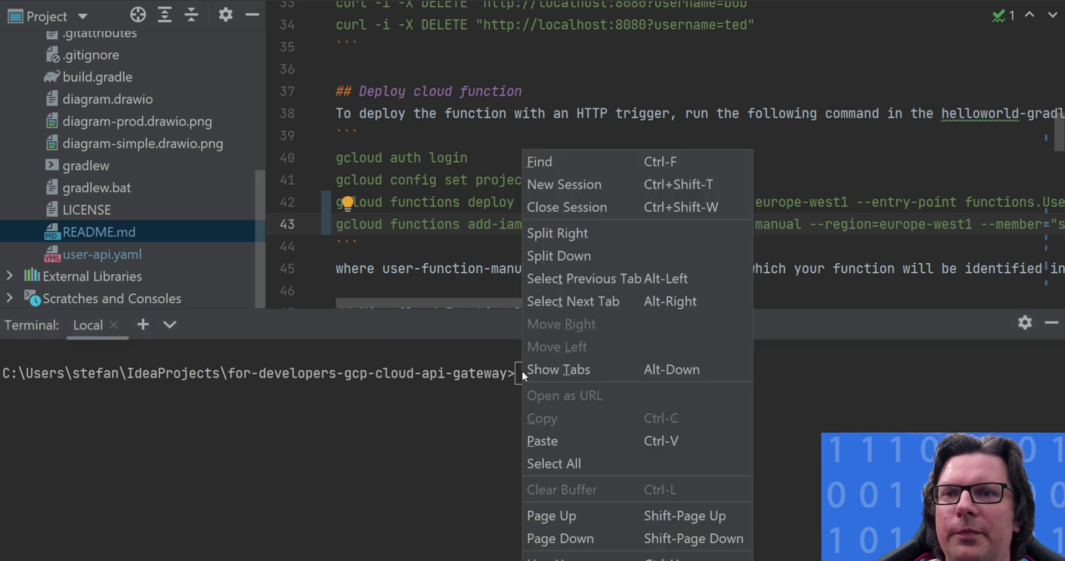
{"action": "left_click", "coordinate": [537, 437]}
{"action": "key", "text": "Return"}
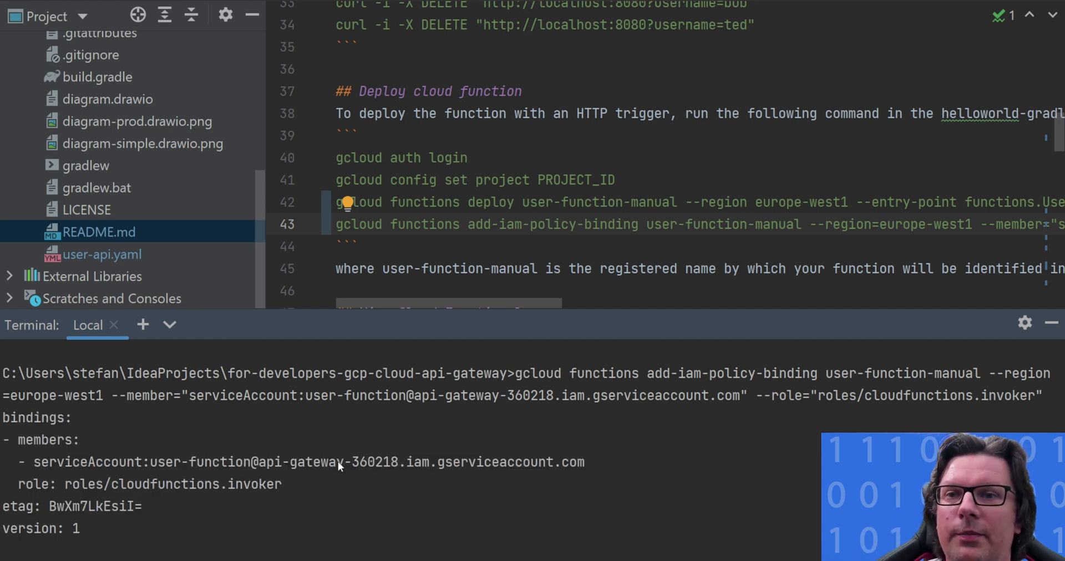
{"action": "key", "text": "alt+Tab"}
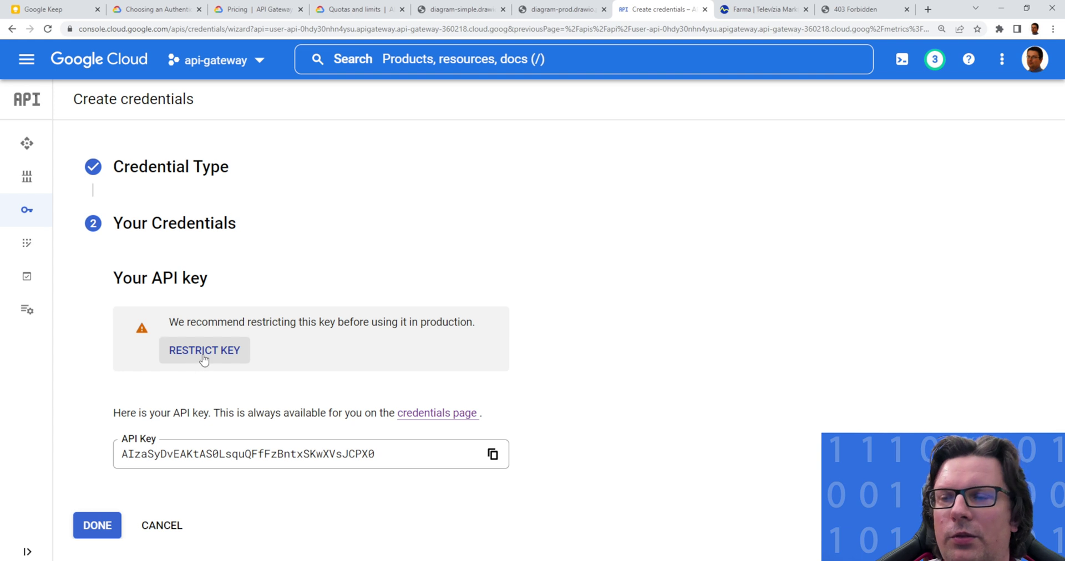
Restrict API key 1 to the User API and save the restriction
{"action": "left_click", "coordinate": [235, 350]}
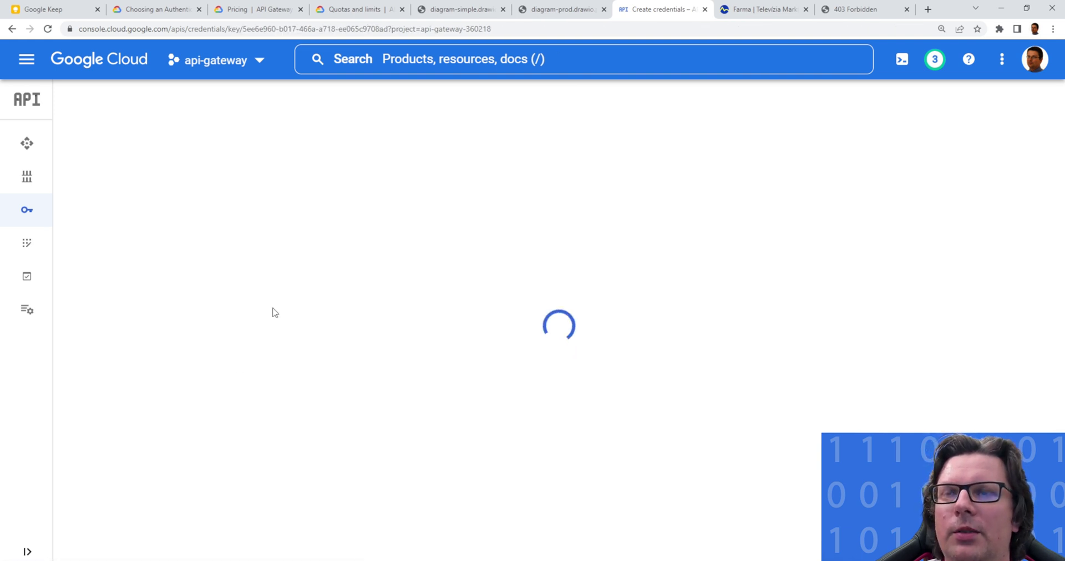
{"action": "scroll", "coordinate": [287, 261], "scroll_direction": "down", "scroll_amount": 3}
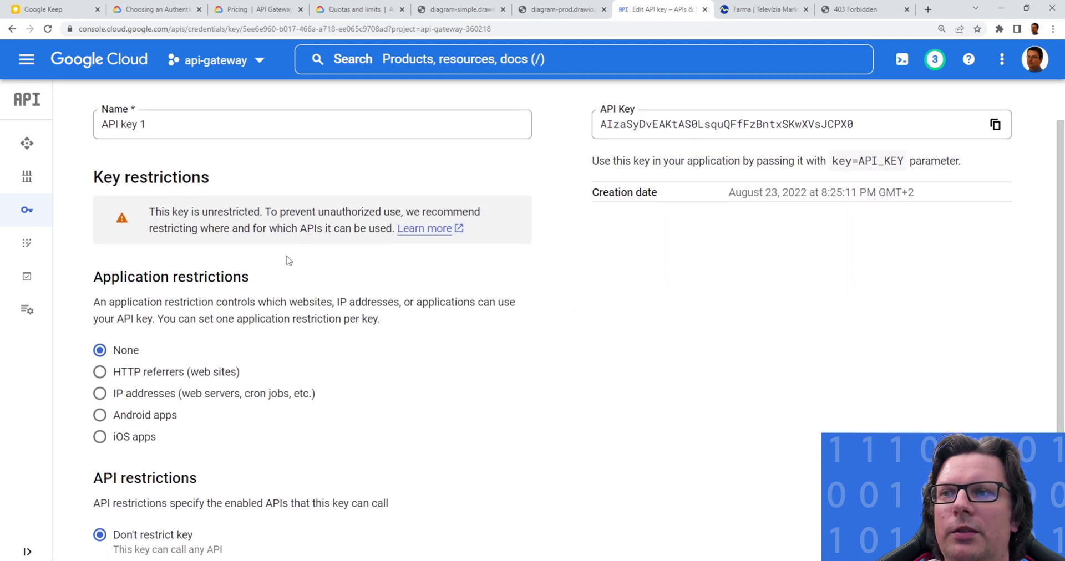
{"action": "left_click", "coordinate": [100, 448]}
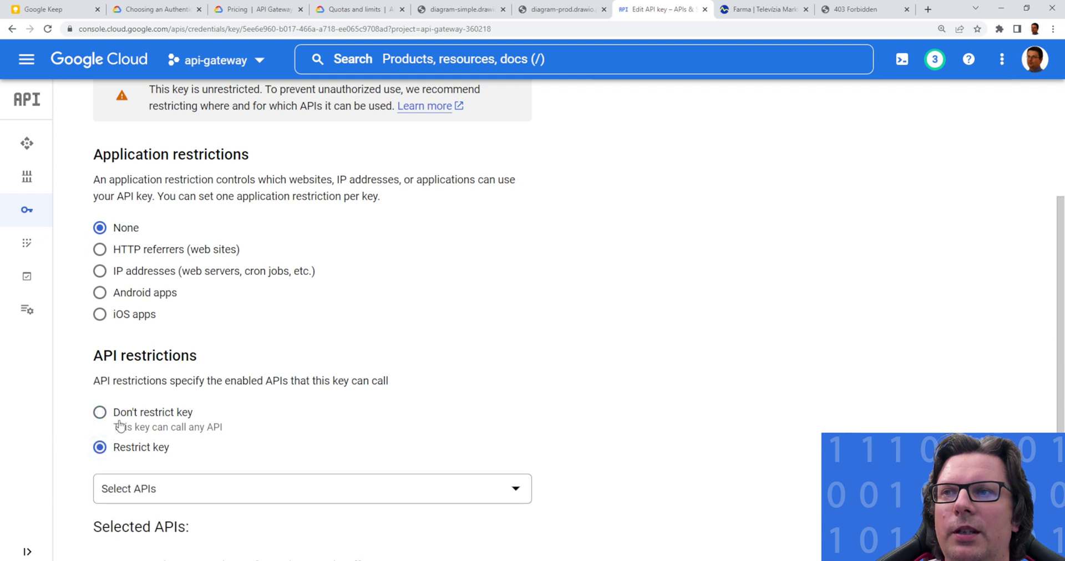
{"action": "scroll", "coordinate": [197, 397], "scroll_direction": "down", "scroll_amount": 2}
{"action": "left_click", "coordinate": [258, 407]}
{"action": "scroll", "coordinate": [388, 245], "scroll_direction": "down", "scroll_amount": 6}
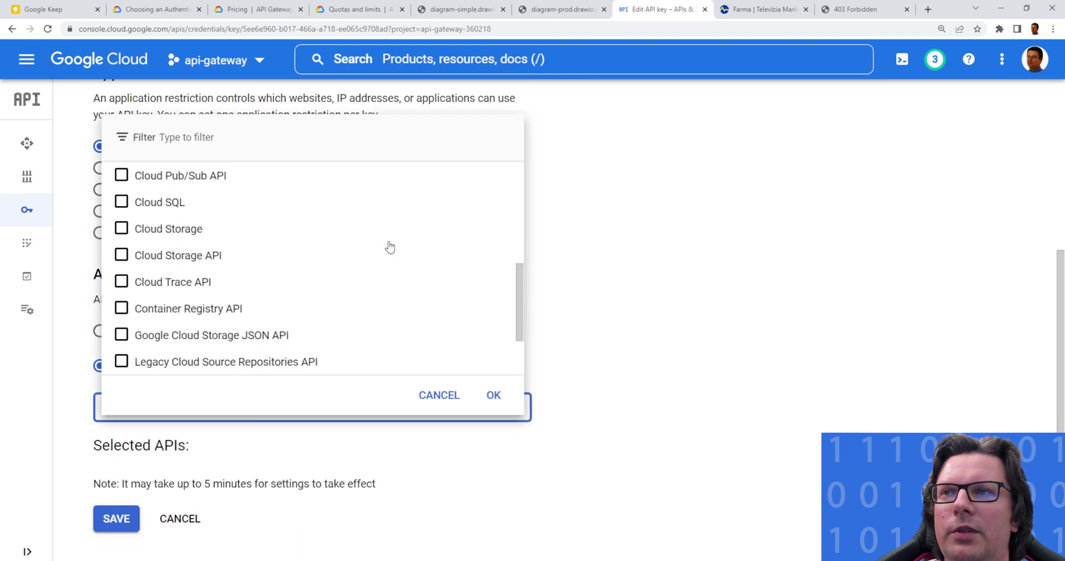
{"action": "left_click", "coordinate": [120, 361]}
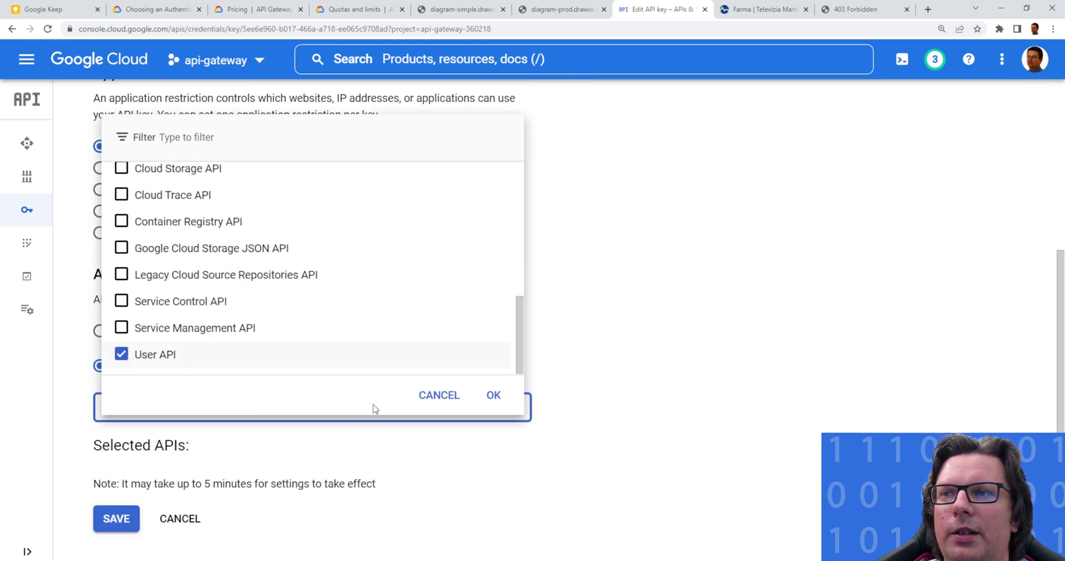
{"action": "left_click", "coordinate": [493, 395]}
{"action": "scroll", "coordinate": [345, 437], "scroll_direction": "up", "scroll_amount": 4}
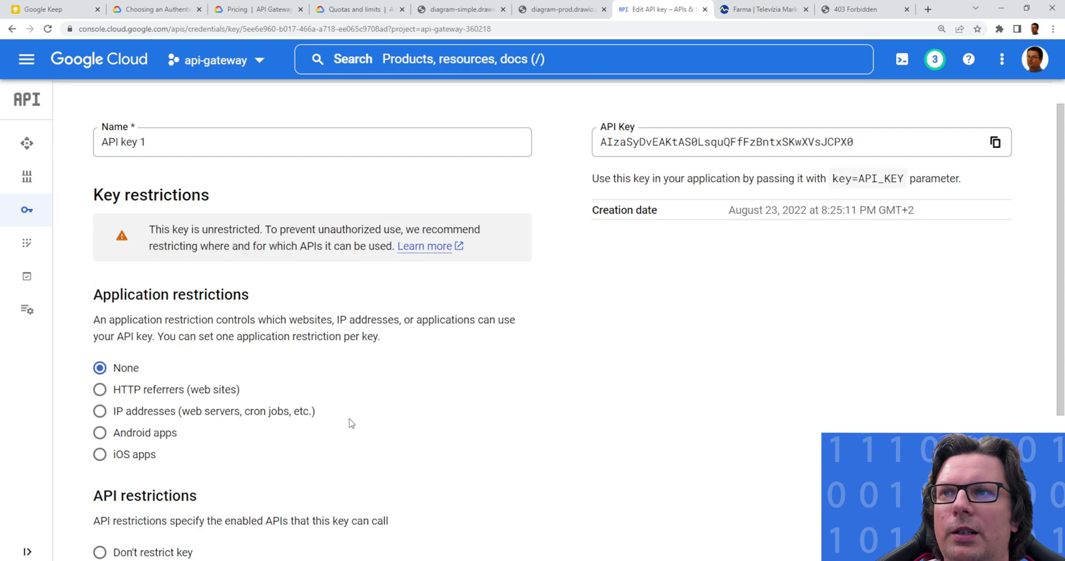
{"action": "scroll", "coordinate": [351, 423], "scroll_direction": "down", "scroll_amount": 5}
{"action": "left_click", "coordinate": [123, 520]}
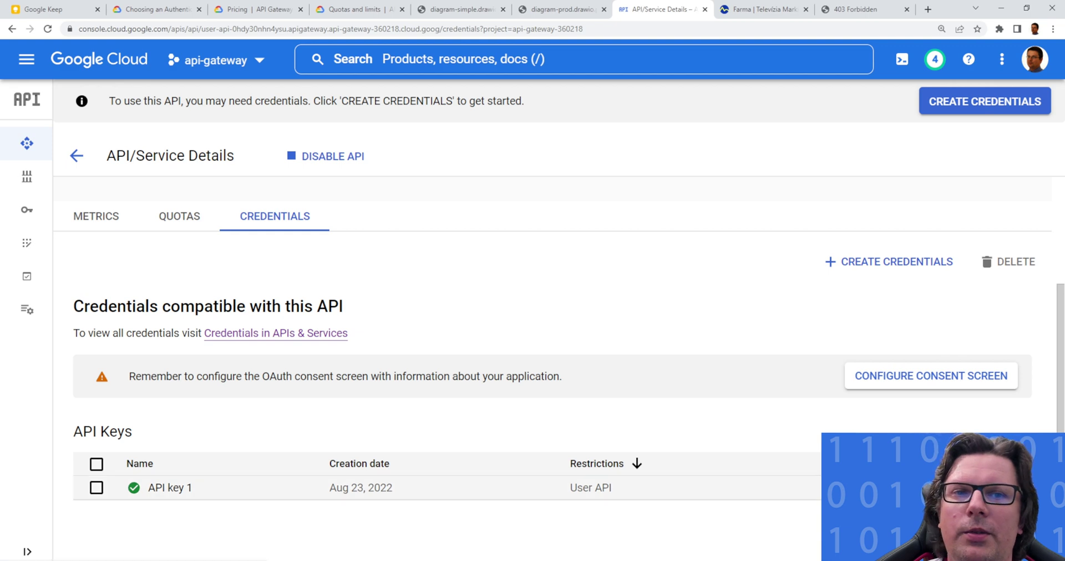
Reveal API key 1's value and copy it
{"action": "left_click", "coordinate": [943, 488]}
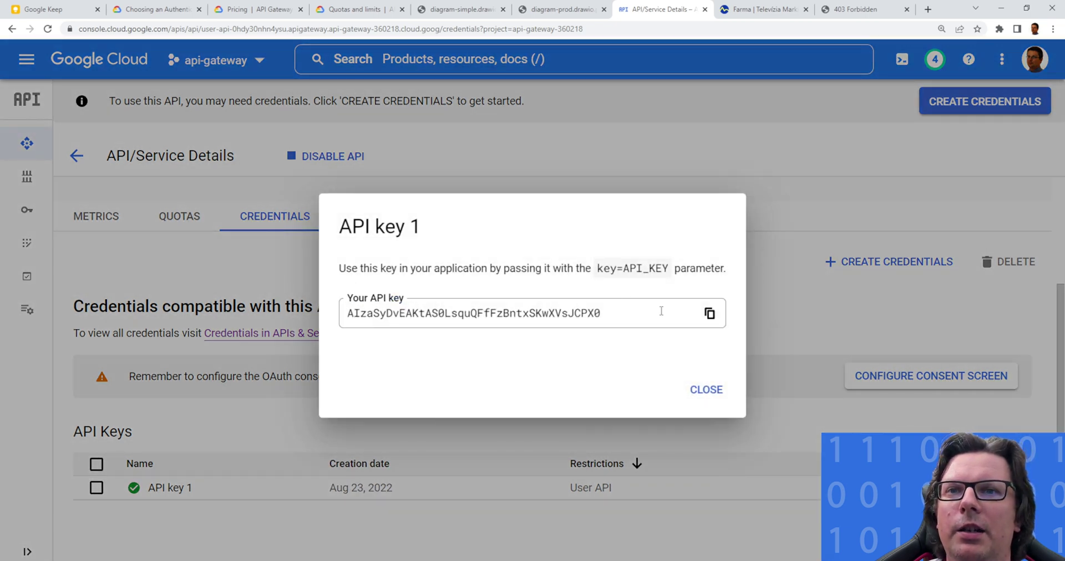
{"action": "left_click", "coordinate": [709, 313]}
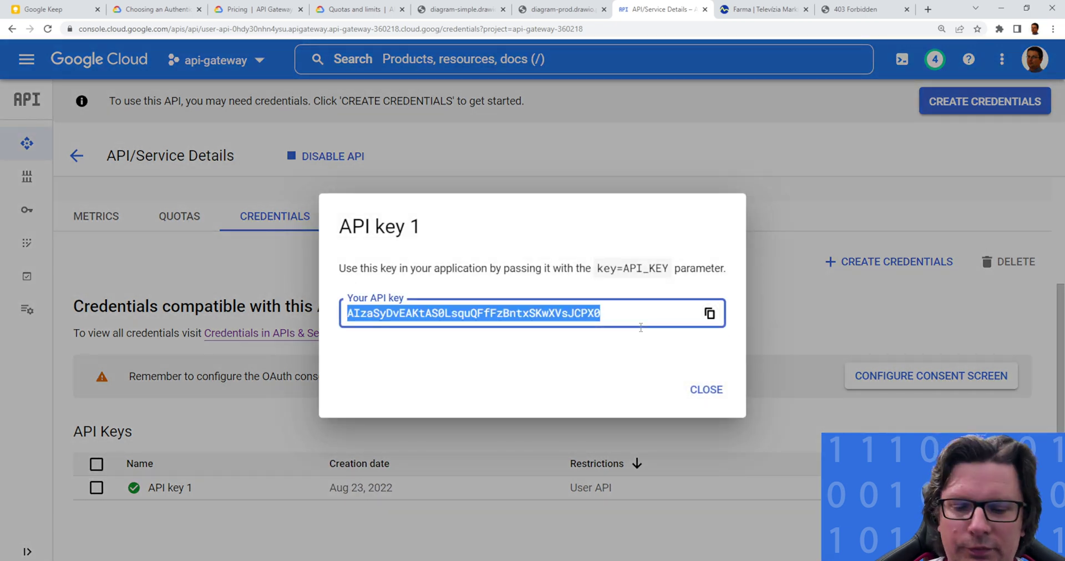
{"action": "key", "text": "alt+Tab"}
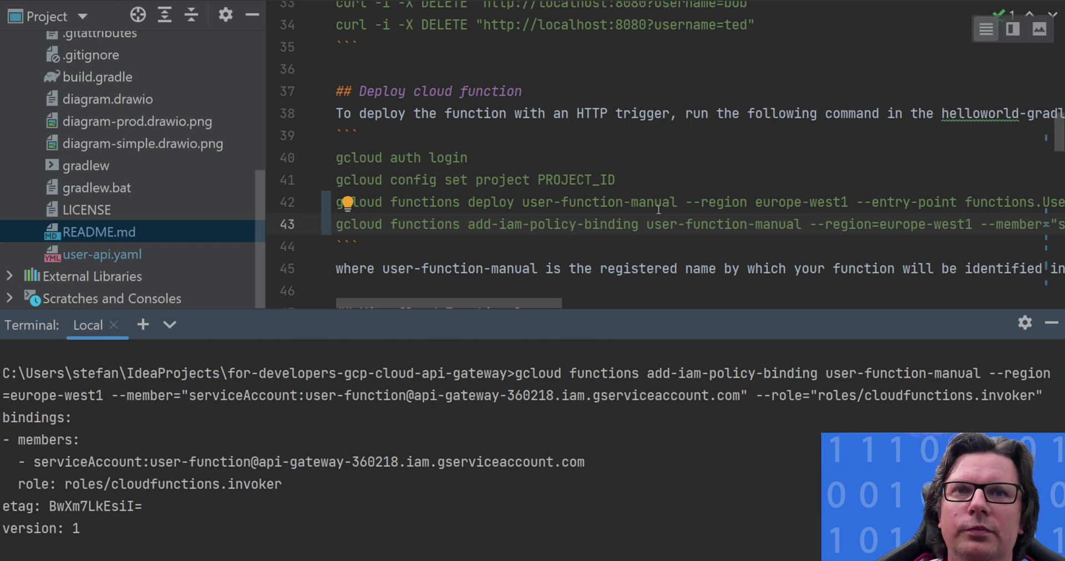
Paste the restricted API key over the old keys on README lines 92 and 93
{"action": "scroll", "coordinate": [658, 209], "scroll_direction": "down", "scroll_amount": 14}
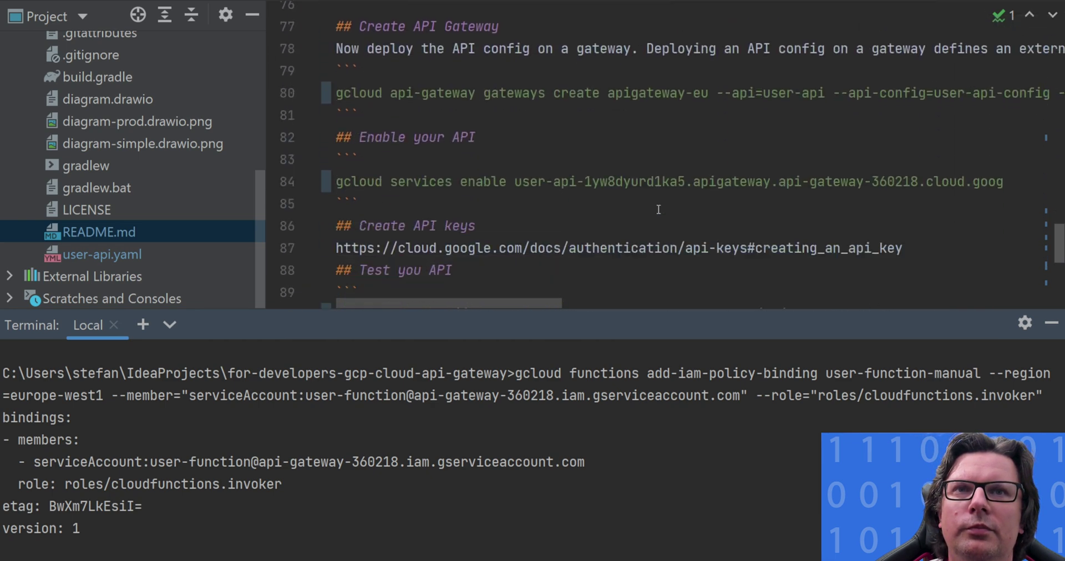
{"action": "scroll", "coordinate": [658, 209], "scroll_direction": "down", "scroll_amount": 5}
{"action": "scroll", "coordinate": [658, 209], "scroll_direction": "up", "scroll_amount": 2}
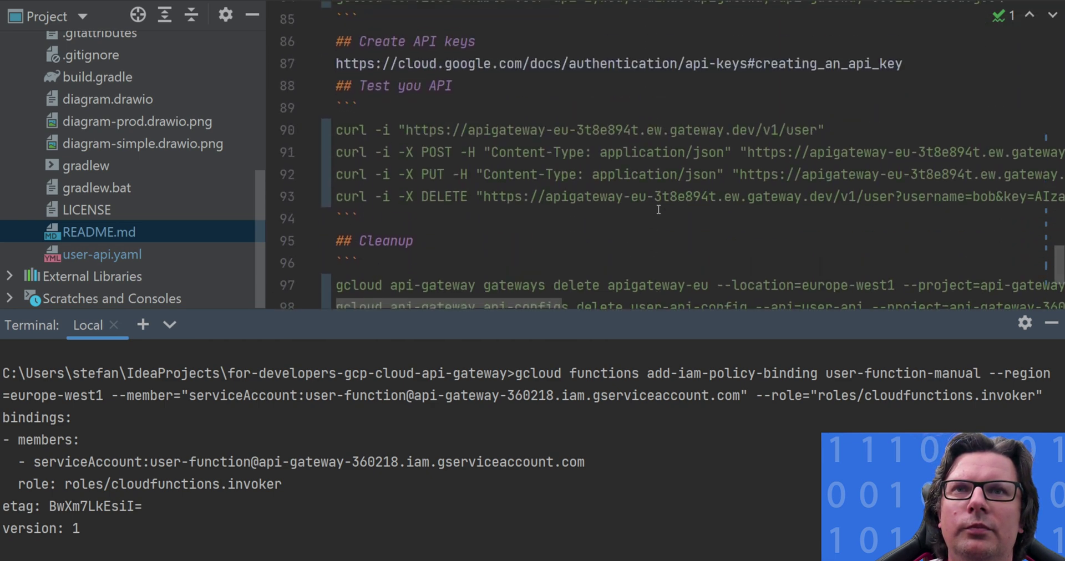
{"action": "left_click_drag", "start_coordinate": [521, 306], "coordinate": [712, 304]}
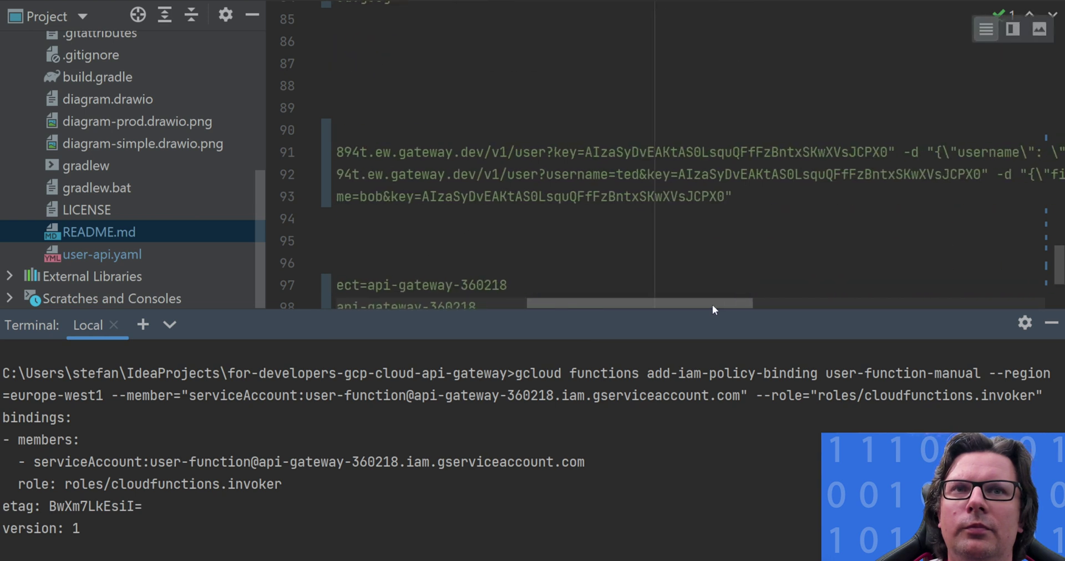
{"action": "double_click", "coordinate": [719, 146]}
{"action": "left_click", "coordinate": [717, 175]}
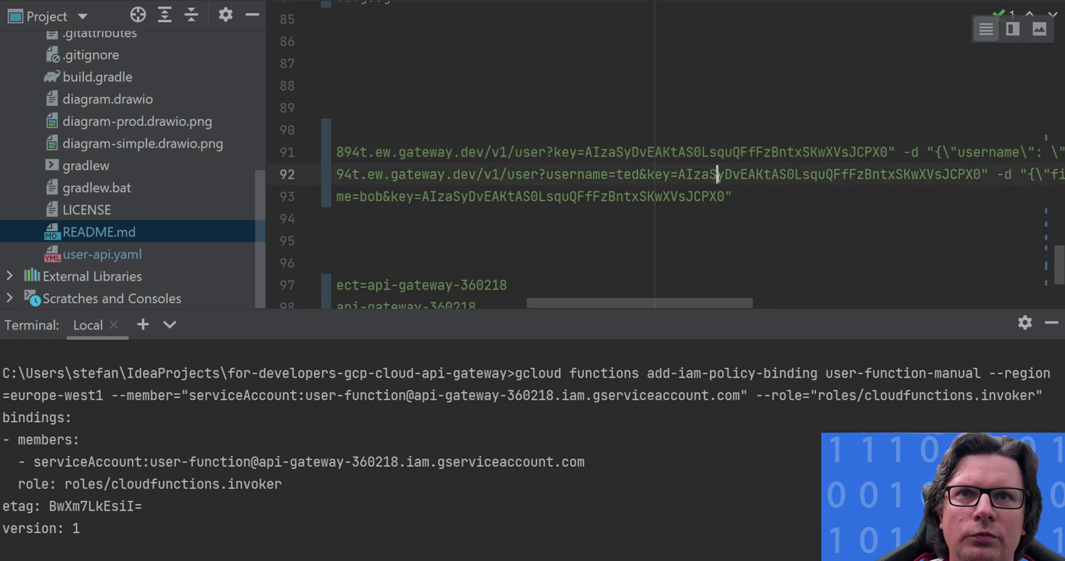
{"action": "double_click", "coordinate": [717, 175]}
{"action": "key", "text": "ctrl+v"}
{"action": "double_click", "coordinate": [695, 195]}
{"action": "key", "text": "ctrl+v"}
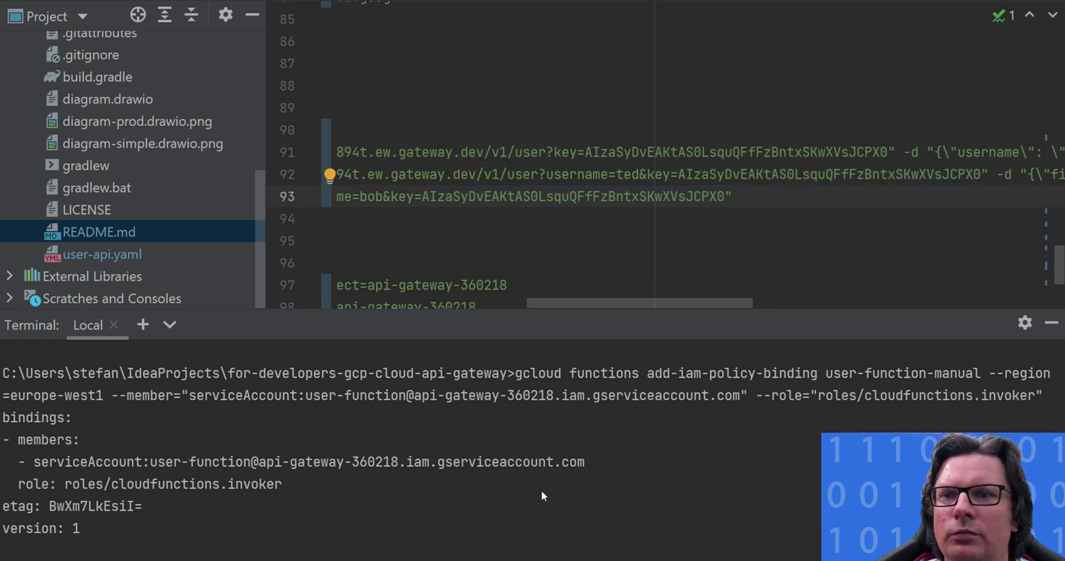
Rerun the GET curl command in the terminal, which now returns an empty {} body
{"action": "left_click", "coordinate": [541, 491]}
{"action": "key", "text": "Up"}
{"action": "key", "text": "Up"}
{"action": "key", "text": "Up"}
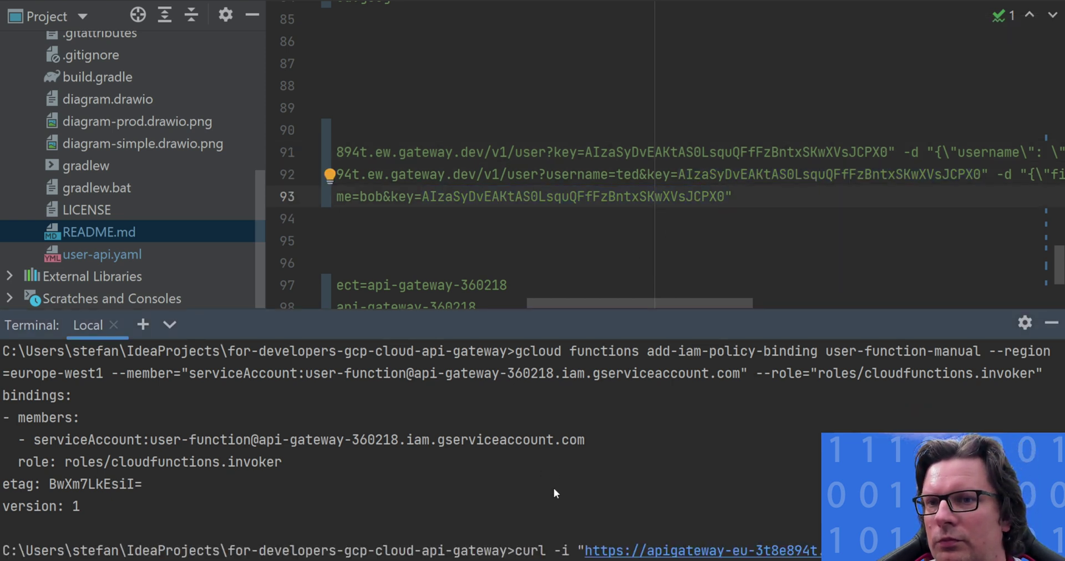
{"action": "key", "text": "Return"}
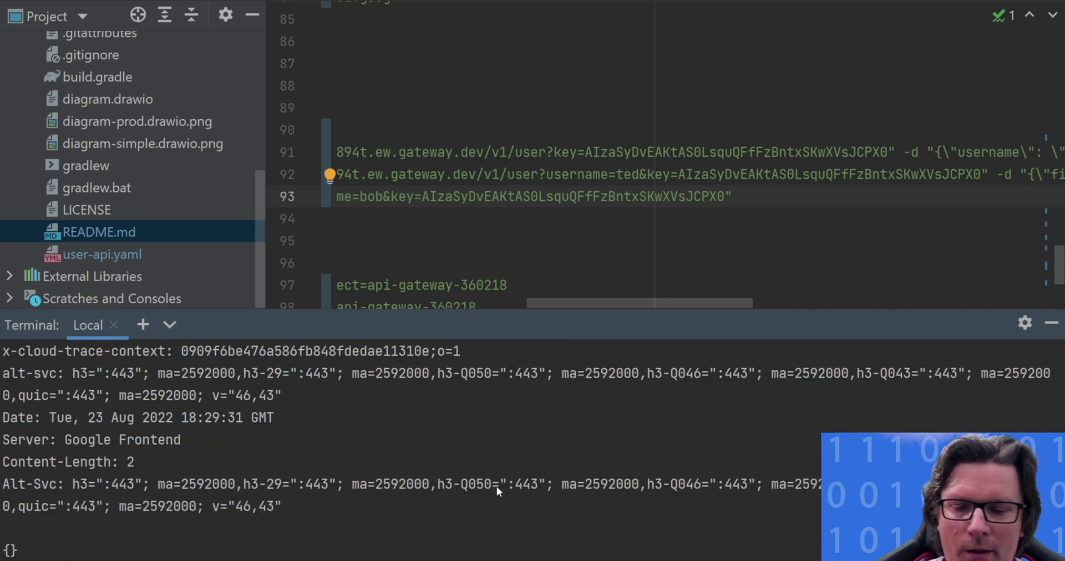
{"action": "key", "text": "alt+Tab"}
Close the API key dialog, check the /v1/user tab shows {}, and close the TV site tab
{"action": "left_click", "coordinate": [703, 391]}
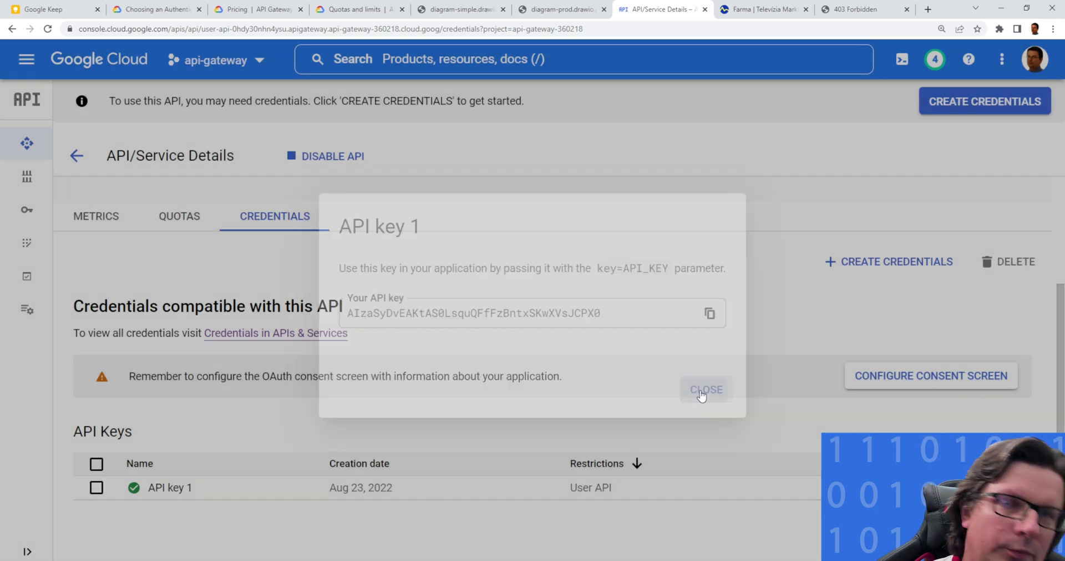
{"action": "left_click", "coordinate": [851, 8]}
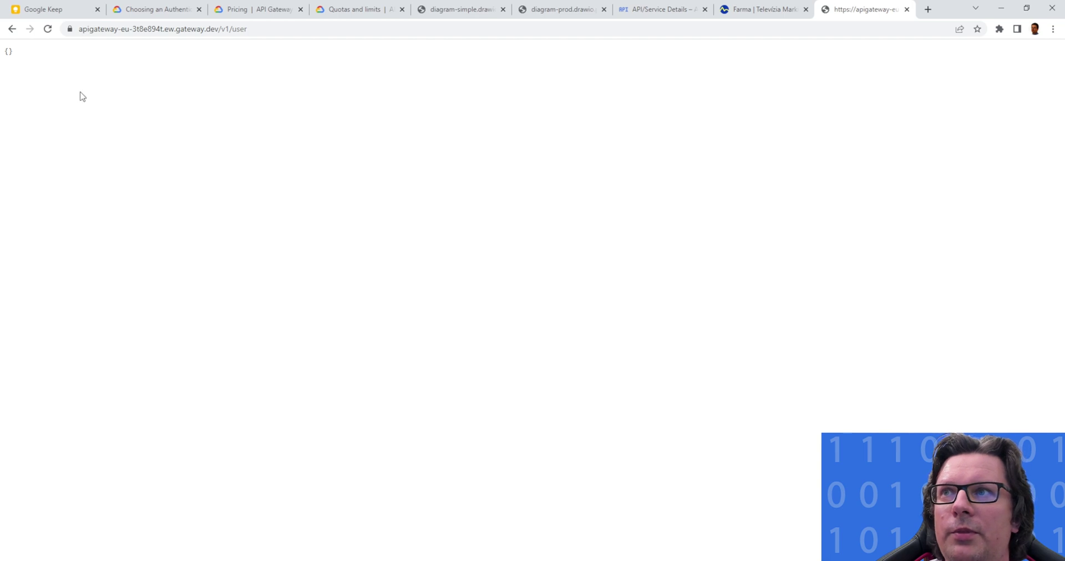
{"action": "left_click_drag", "start_coordinate": [82, 97], "coordinate": [2, 50]}
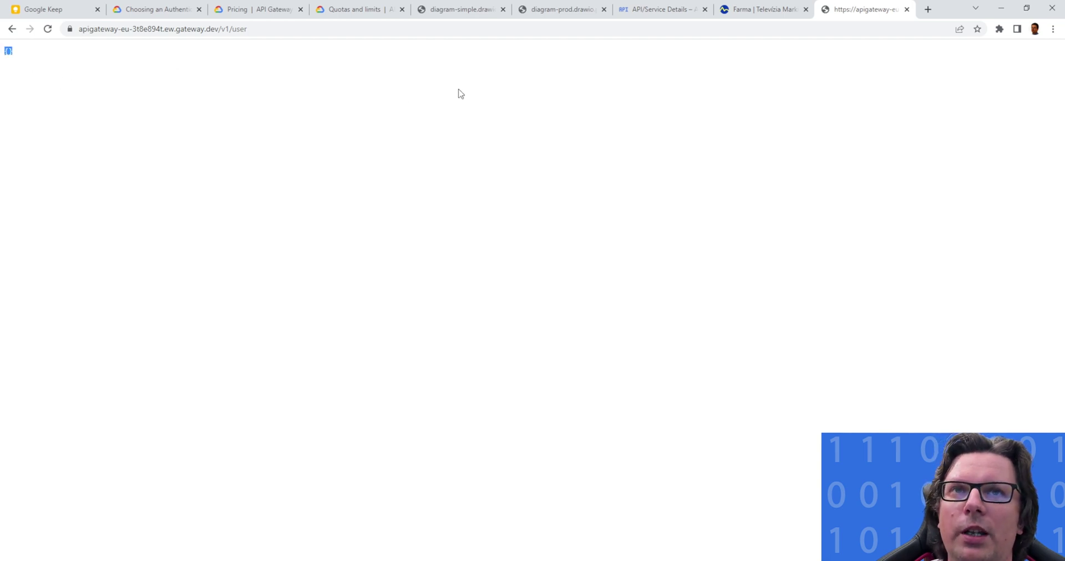
{"action": "left_click", "coordinate": [805, 9]}
{"action": "left_click", "coordinate": [738, 9]}
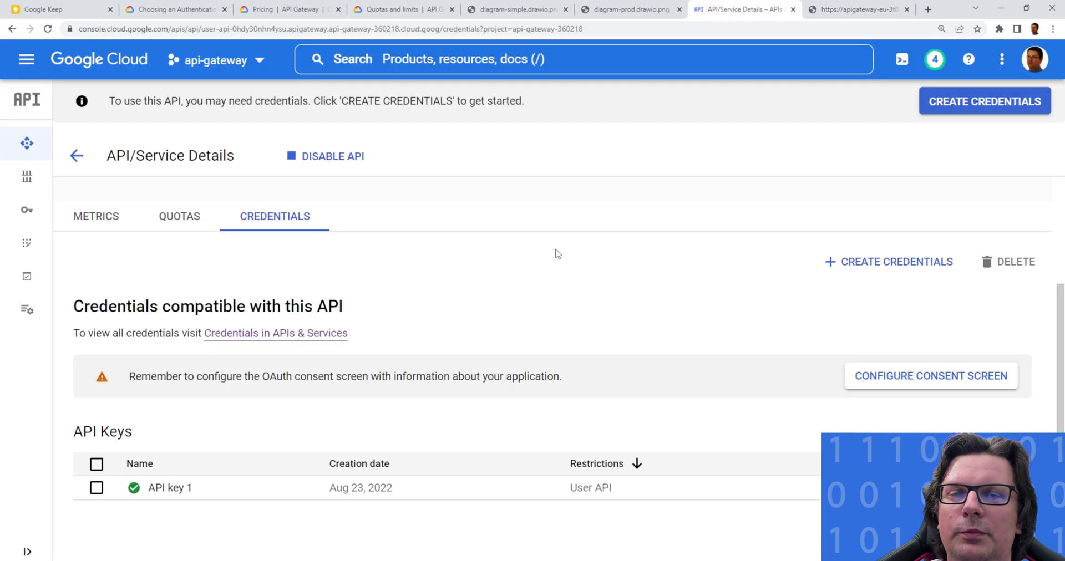
{"action": "key", "text": "alt+Tab"}
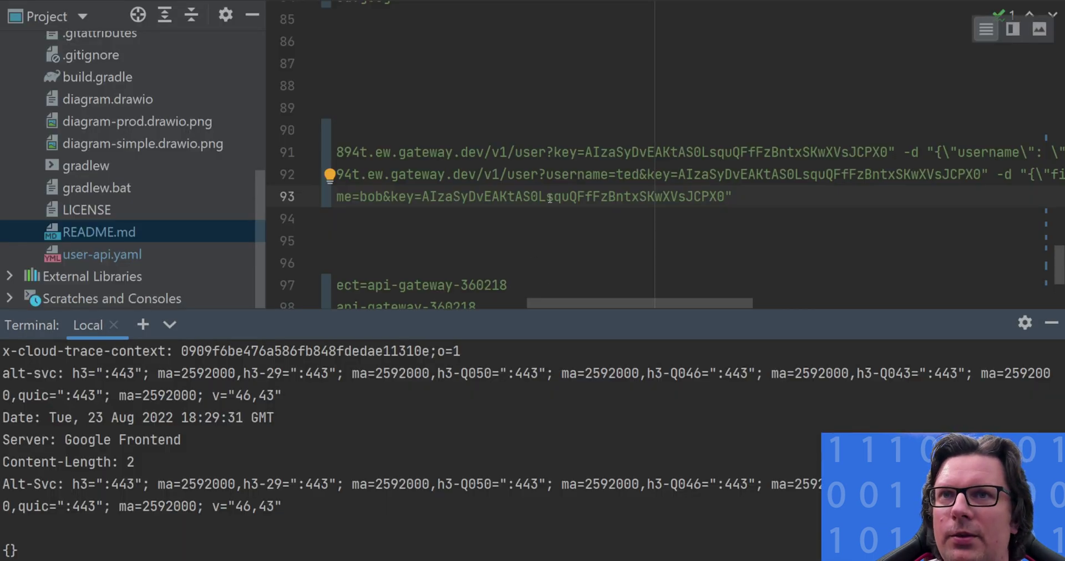
Run line 90's GET user-list command in the terminal, which still returns {}
{"action": "key", "text": "Home"}
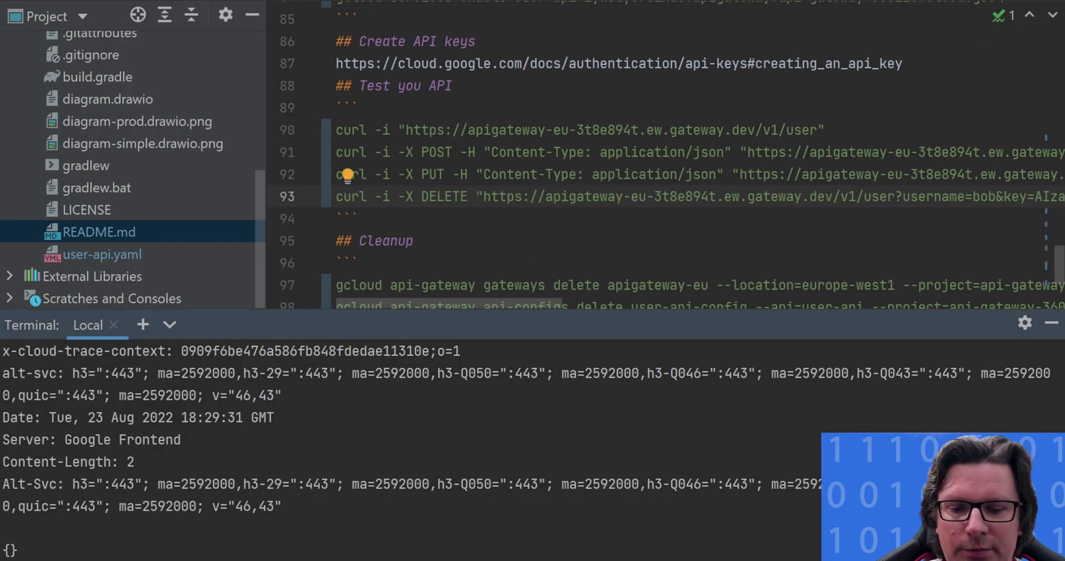
{"action": "key", "text": "Return"}
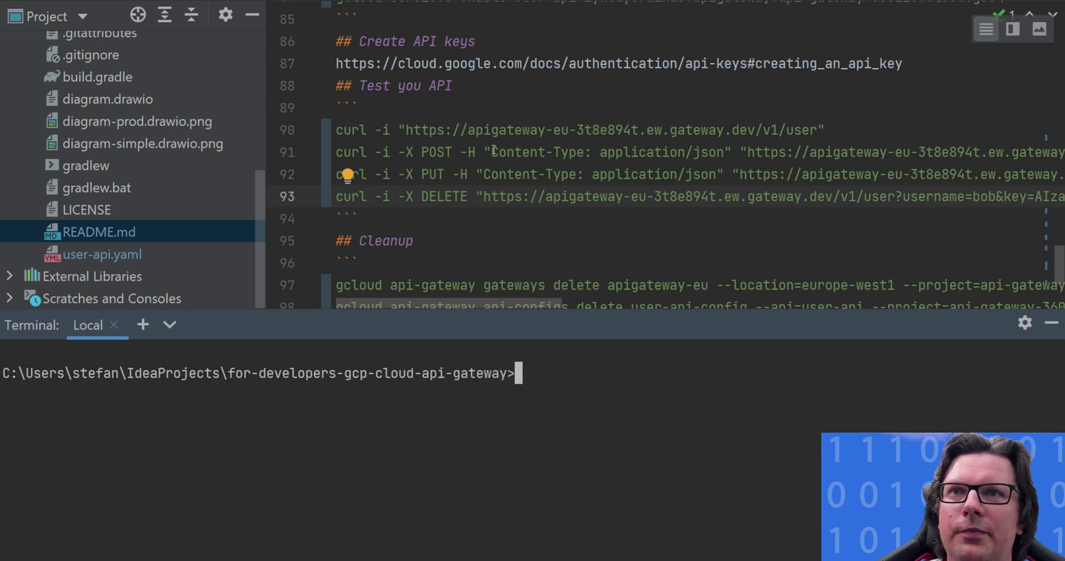
{"action": "left_click", "coordinate": [491, 151]}
{"action": "left_click", "coordinate": [468, 130]}
{"action": "key", "text": "Home"}
{"action": "key", "text": "shift+End"}
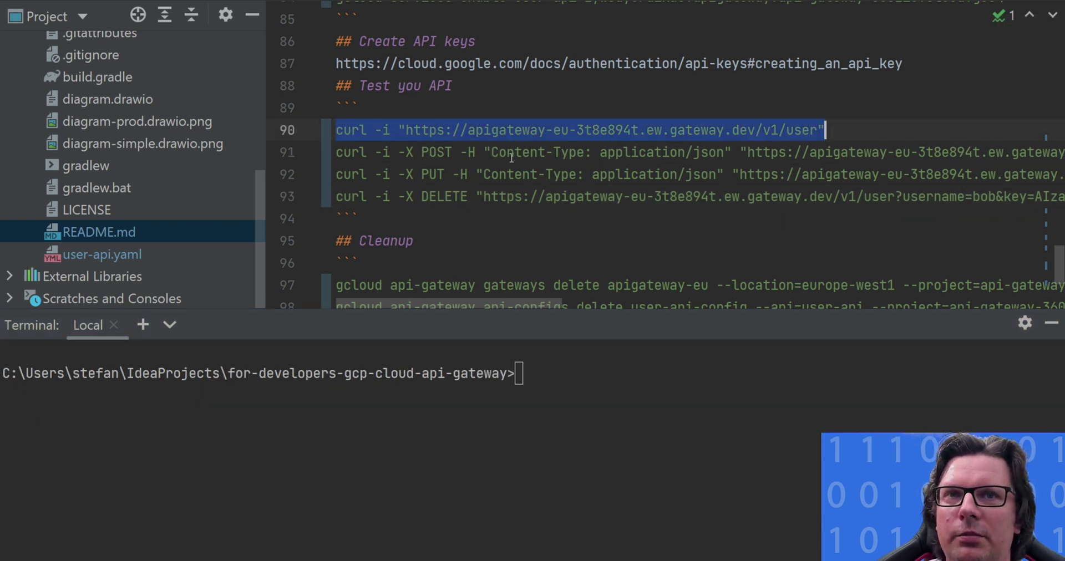
{"action": "right_click", "coordinate": [520, 374]}
{"action": "left_click", "coordinate": [558, 371]}
{"action": "key", "text": "Return"}
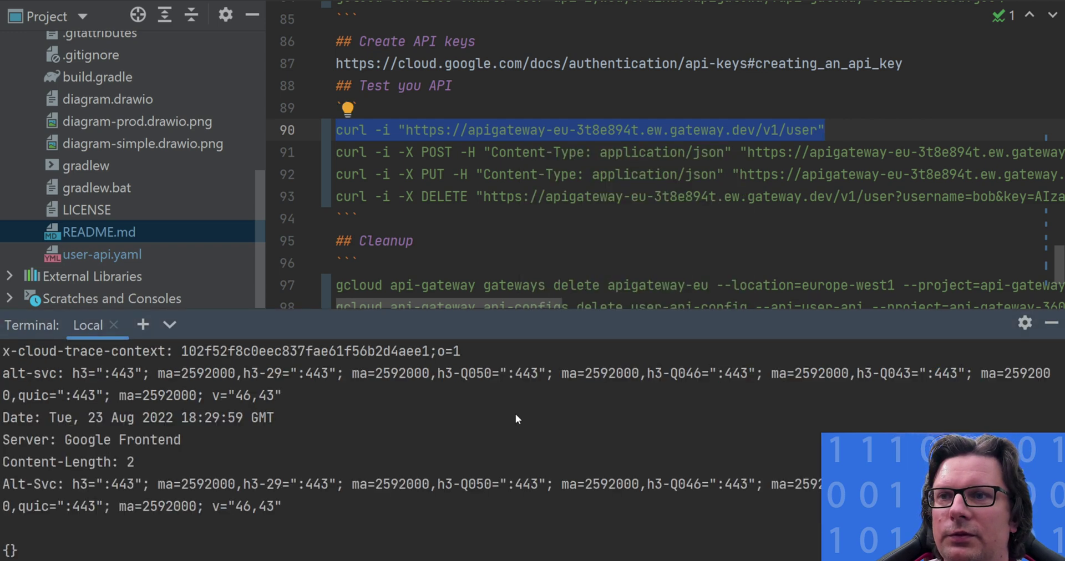
{"action": "scroll", "coordinate": [285, 480], "scroll_direction": "up", "scroll_amount": 2}
{"action": "scroll", "coordinate": [285, 481], "scroll_direction": "down", "scroll_amount": 2}
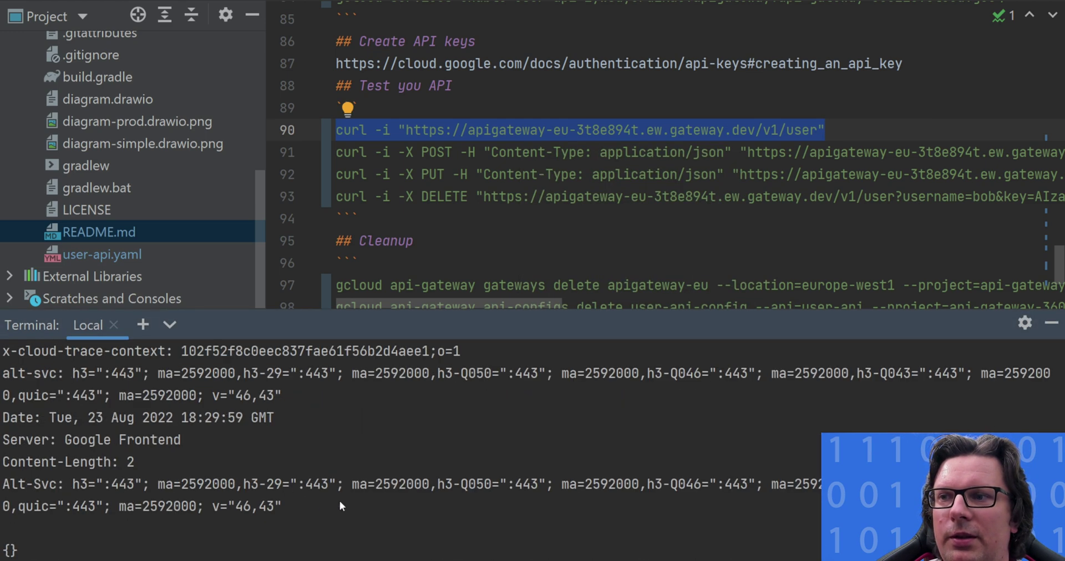
Run line 91's POST command to create a test user, getting 201 Created
{"action": "type", "text": "cls"}
{"action": "key", "text": "Return"}
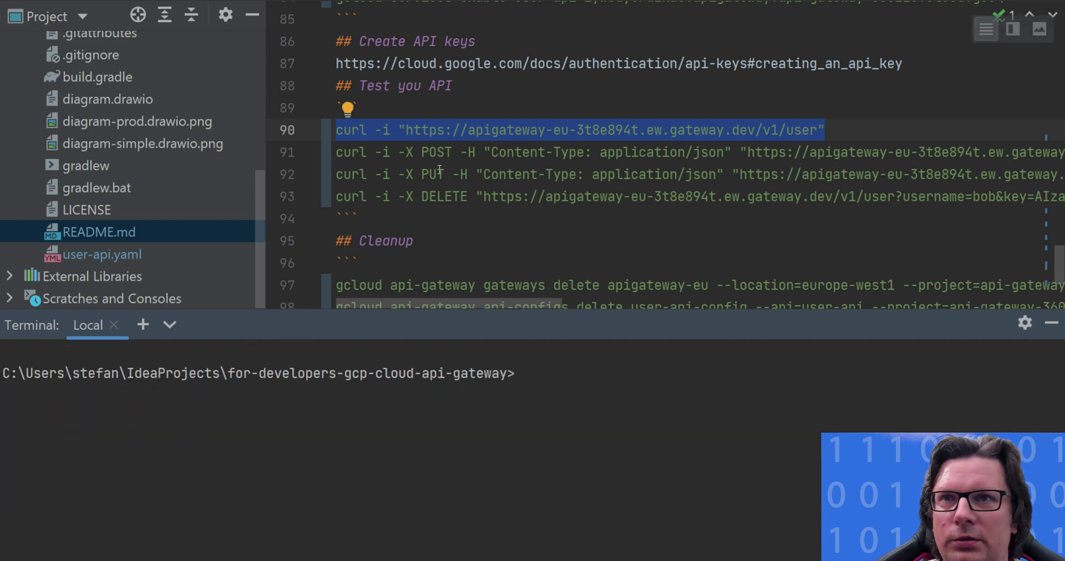
{"action": "left_click", "coordinate": [429, 130]}
{"action": "left_click", "coordinate": [438, 152]}
{"action": "key", "text": "Home"}
{"action": "key", "text": "shift+End"}
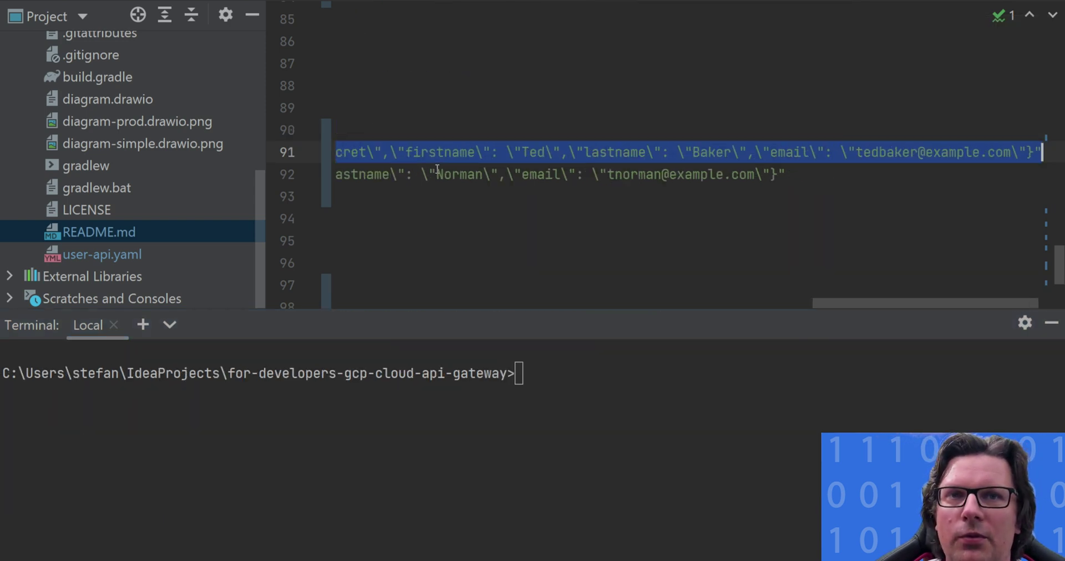
{"action": "key", "text": "Left"}
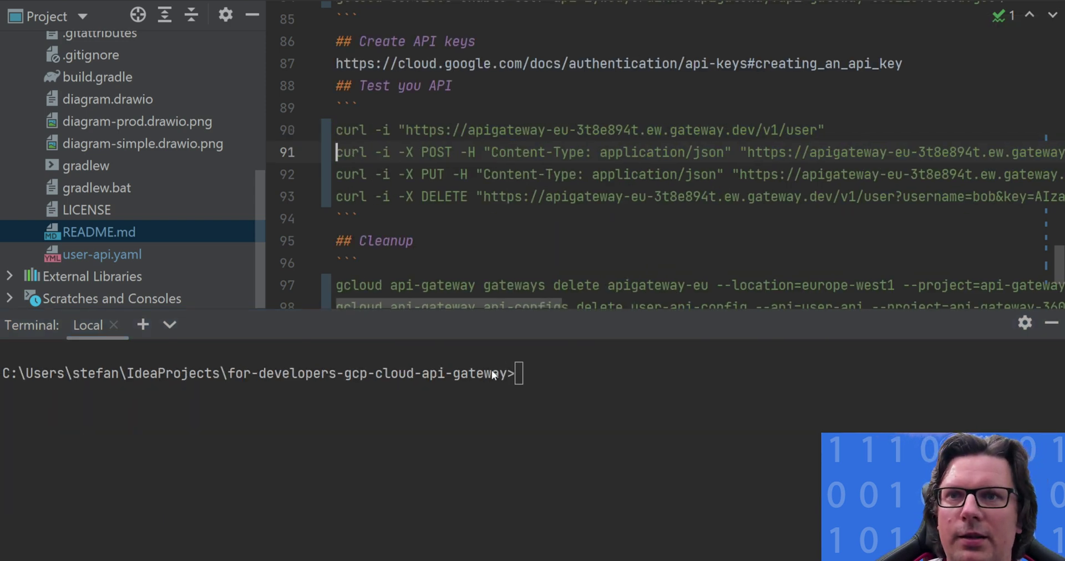
{"action": "left_click", "coordinate": [519, 374]}
{"action": "right_click", "coordinate": [519, 376]}
{"action": "left_click", "coordinate": [521, 441]}
{"action": "key", "text": "Return"}
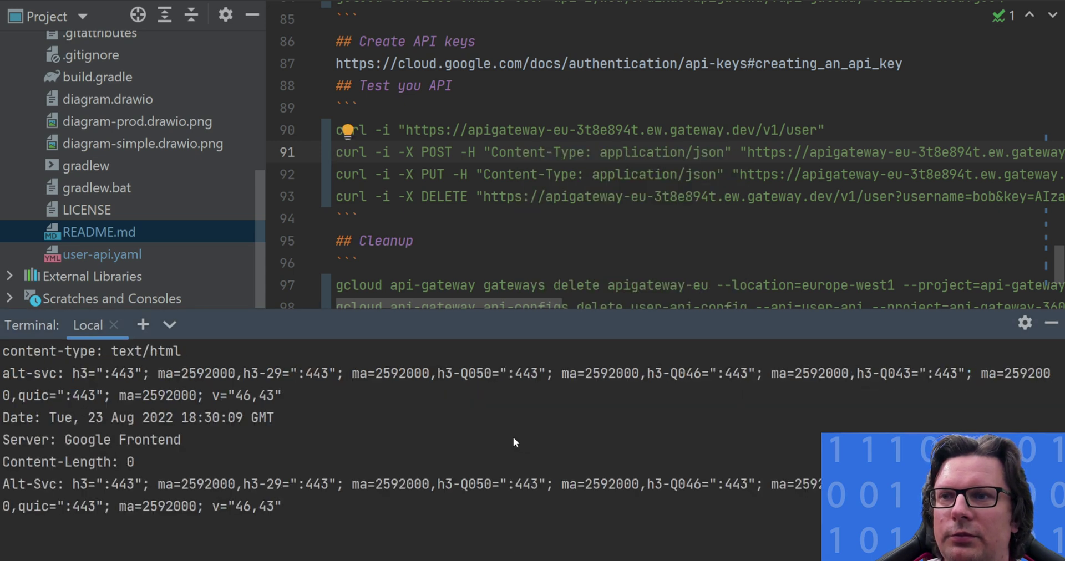
{"action": "scroll", "coordinate": [347, 458], "scroll_direction": "up", "scroll_amount": 2}
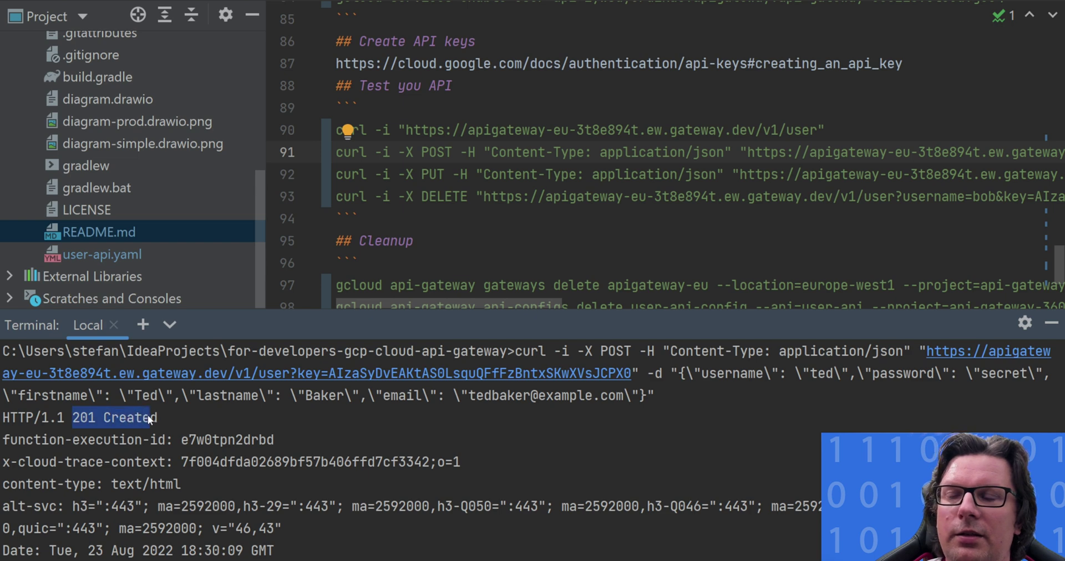
{"action": "scroll", "coordinate": [391, 464], "scroll_direction": "down", "scroll_amount": 2}
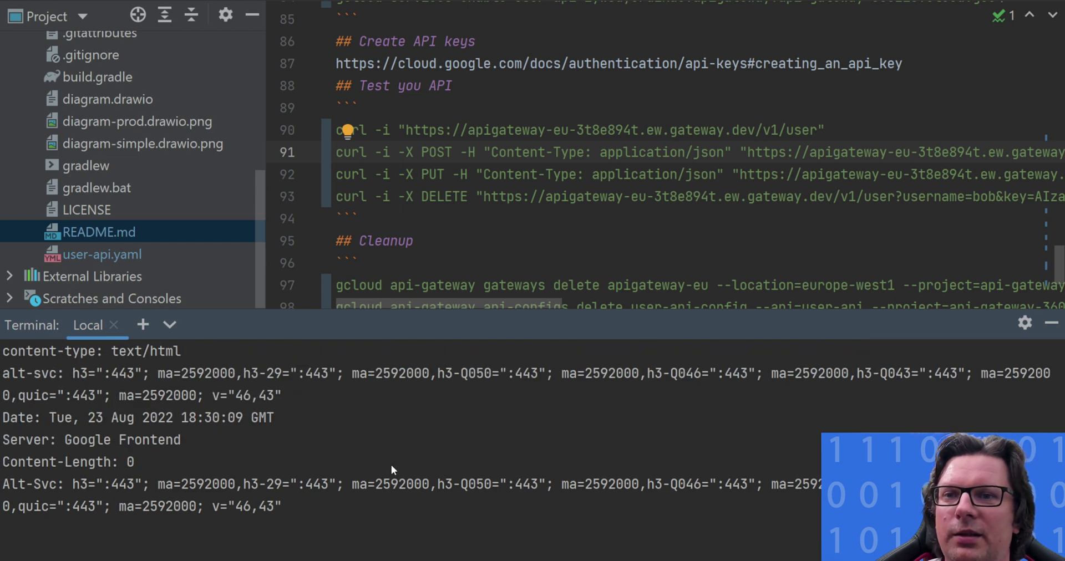
Reload the gateway's /v1/user page in Chrome to show the newly created user
{"action": "key", "text": "alt+Tab"}
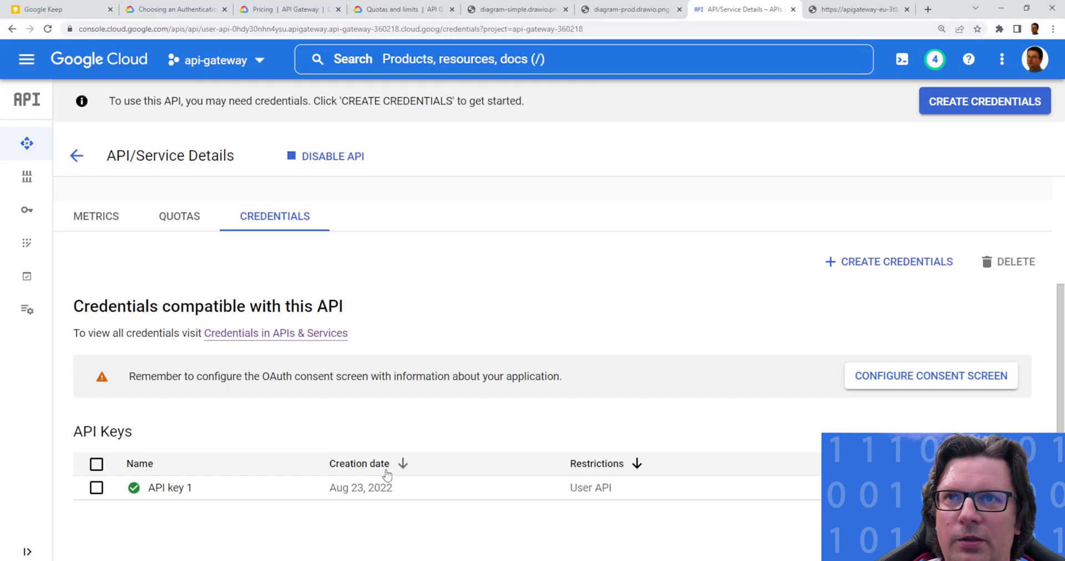
{"action": "left_click", "coordinate": [809, 10]}
{"action": "key", "text": "F5"}
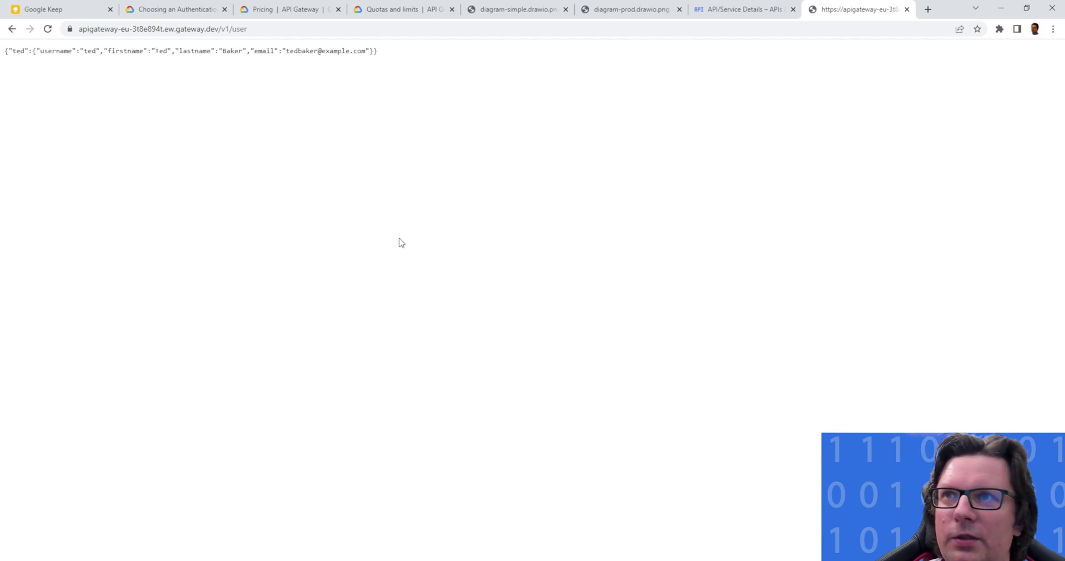
{"action": "key", "text": "alt+Tab"}
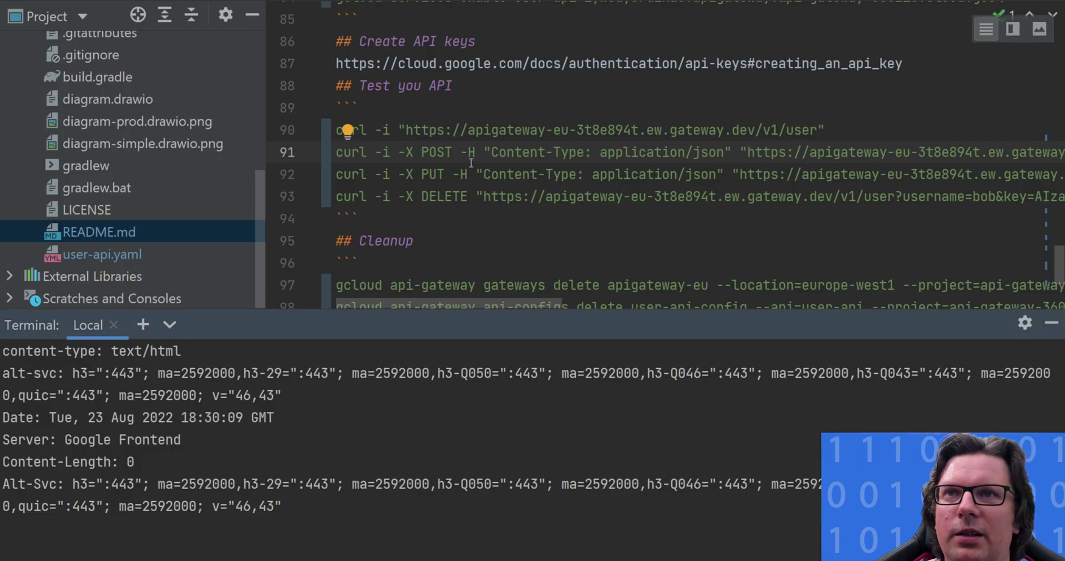
Run line 92's PUT command, which returns the user with an updated first and last name
{"action": "left_click", "coordinate": [474, 173]}
{"action": "key", "text": "Home"}
{"action": "key", "text": "shift+End"}
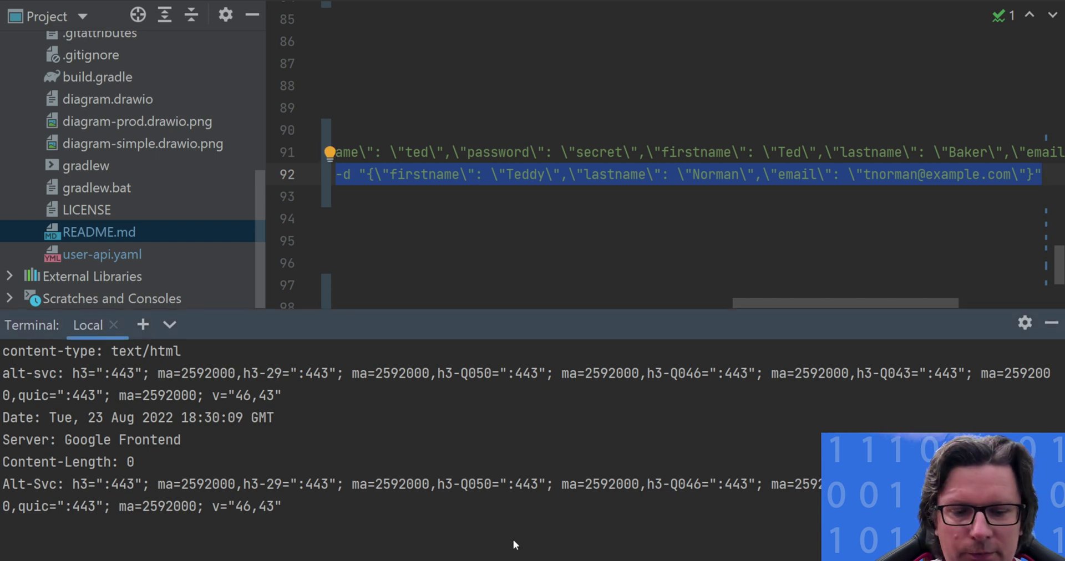
{"action": "key", "text": "ctrl+l"}
{"action": "right_click", "coordinate": [551, 412]}
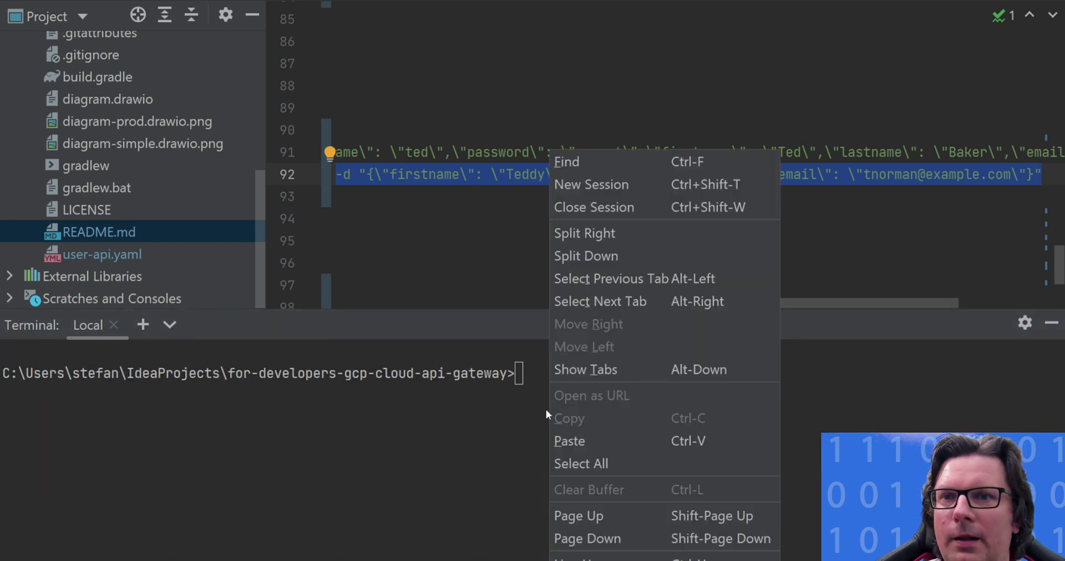
{"action": "left_click", "coordinate": [565, 435]}
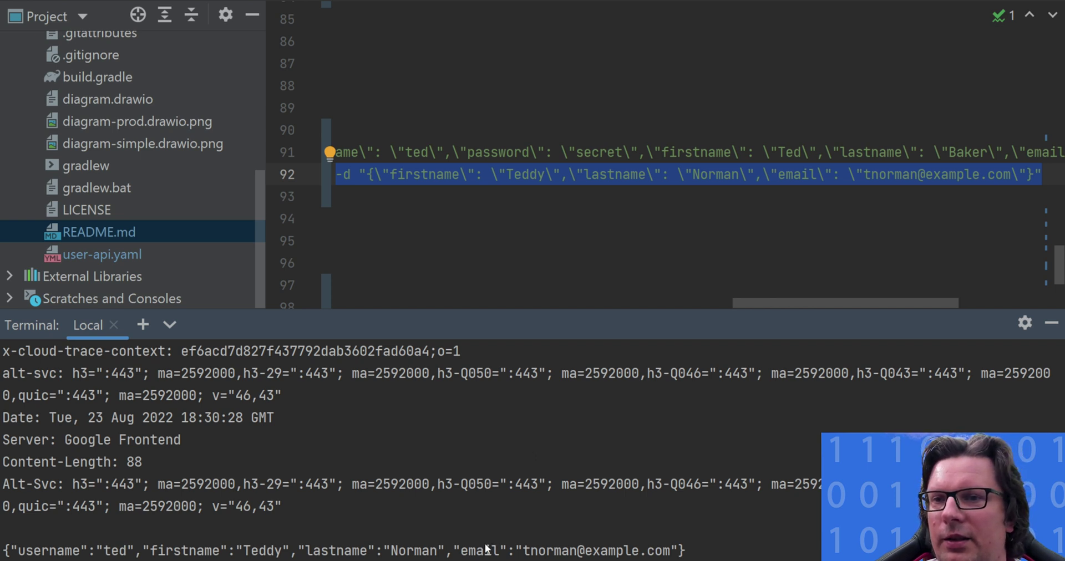
{"action": "key", "text": "ctrl+l"}
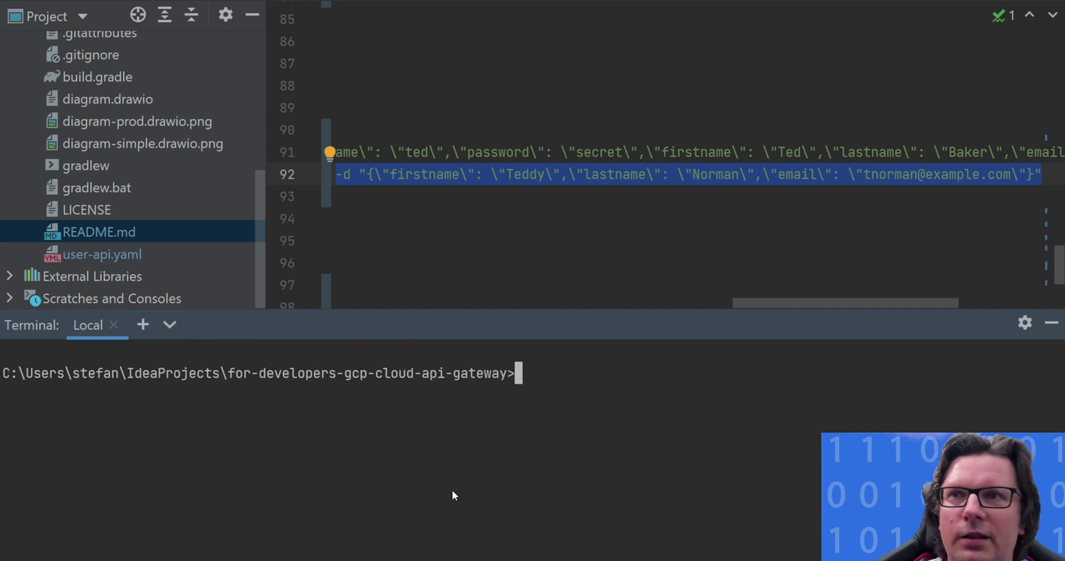
{"action": "scroll", "coordinate": [424, 192], "scroll_direction": "left", "scroll_amount": 10}
{"action": "scroll", "coordinate": [424, 192], "scroll_direction": "left", "scroll_amount": 5}
Paste the DELETE curl command from line 93 into the terminal and run it, getting 404 Not Found
{"action": "key", "text": "Down"}
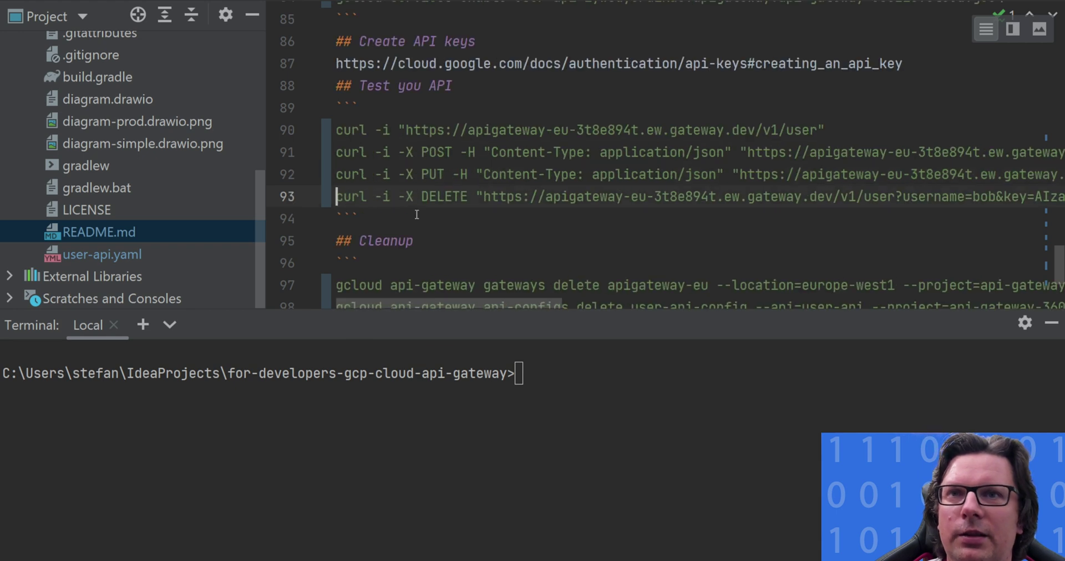
{"action": "key", "text": "shift+End"}
{"action": "key", "text": "ctrl+c"}
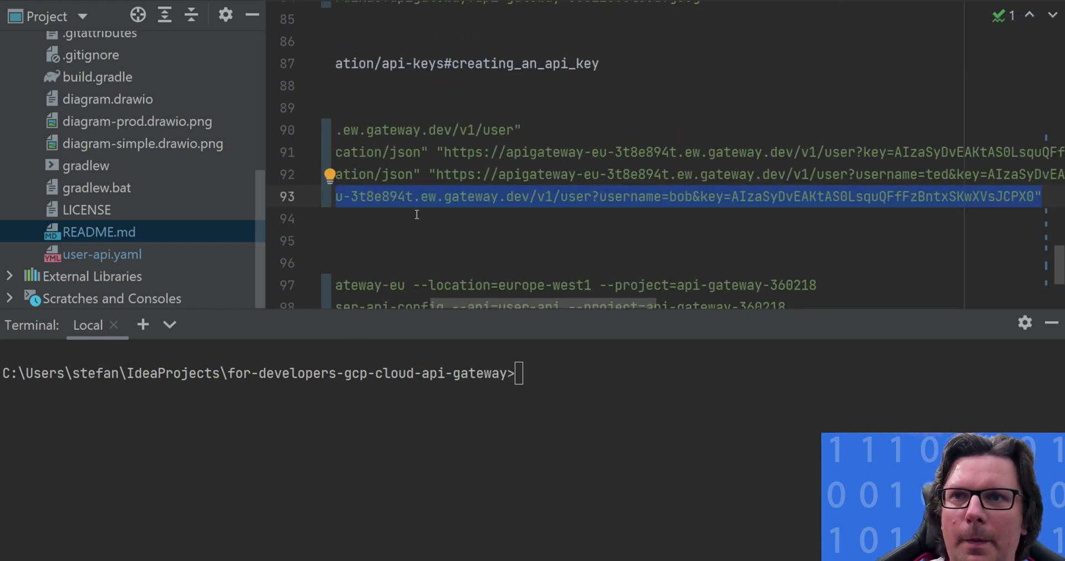
{"action": "left_click", "coordinate": [518, 374]}
{"action": "right_click", "coordinate": [518, 374]}
{"action": "left_click", "coordinate": [527, 435]}
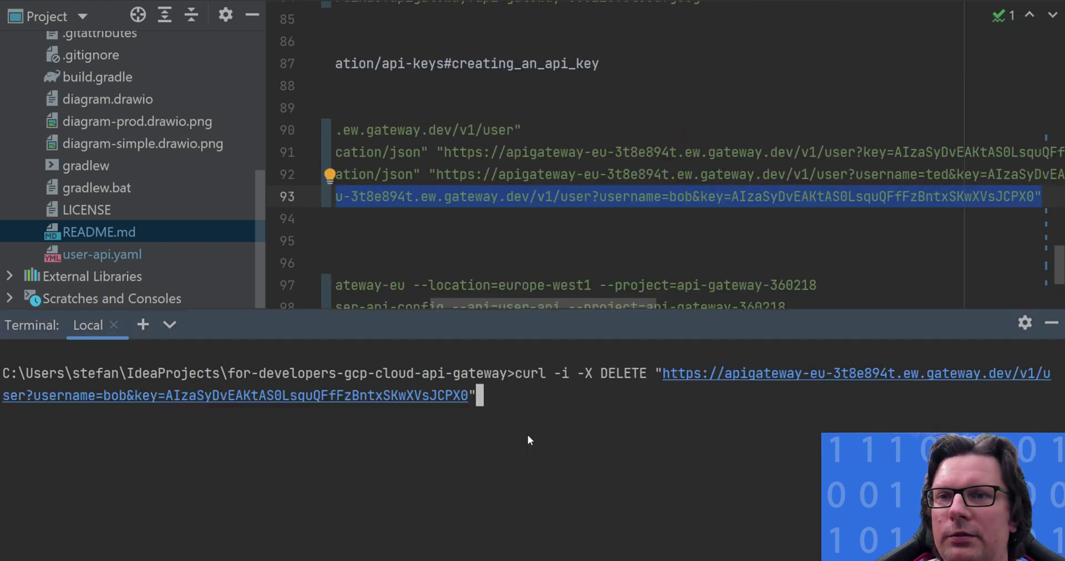
{"action": "key", "text": "Return"}
{"action": "scroll", "coordinate": [138, 461], "scroll_direction": "up", "scroll_amount": 1}
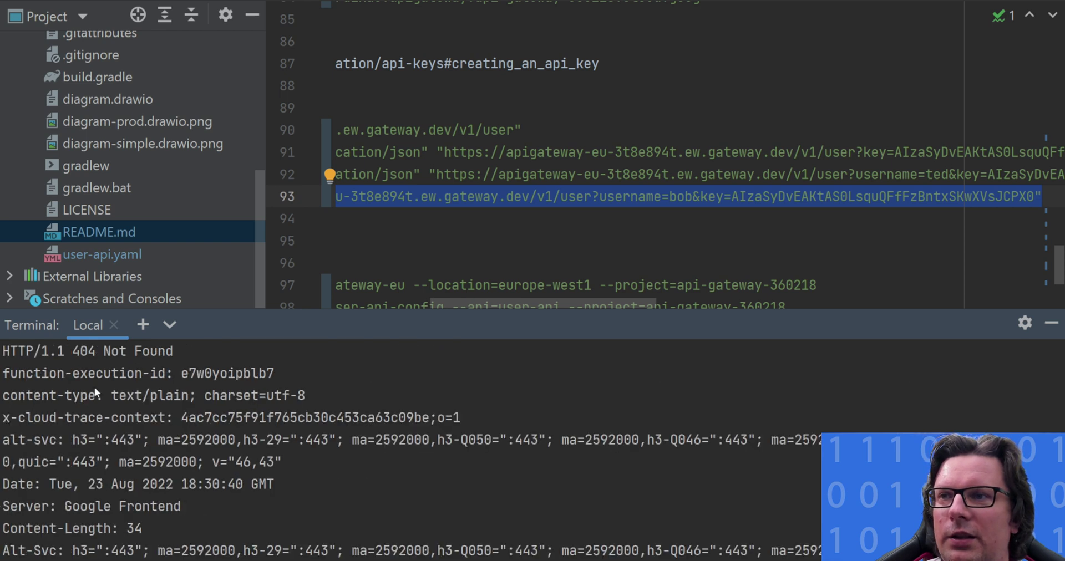
{"action": "left_click_drag", "start_coordinate": [65, 348], "coordinate": [169, 347]}
{"action": "scroll", "coordinate": [237, 372], "scroll_direction": "down", "scroll_amount": 1}
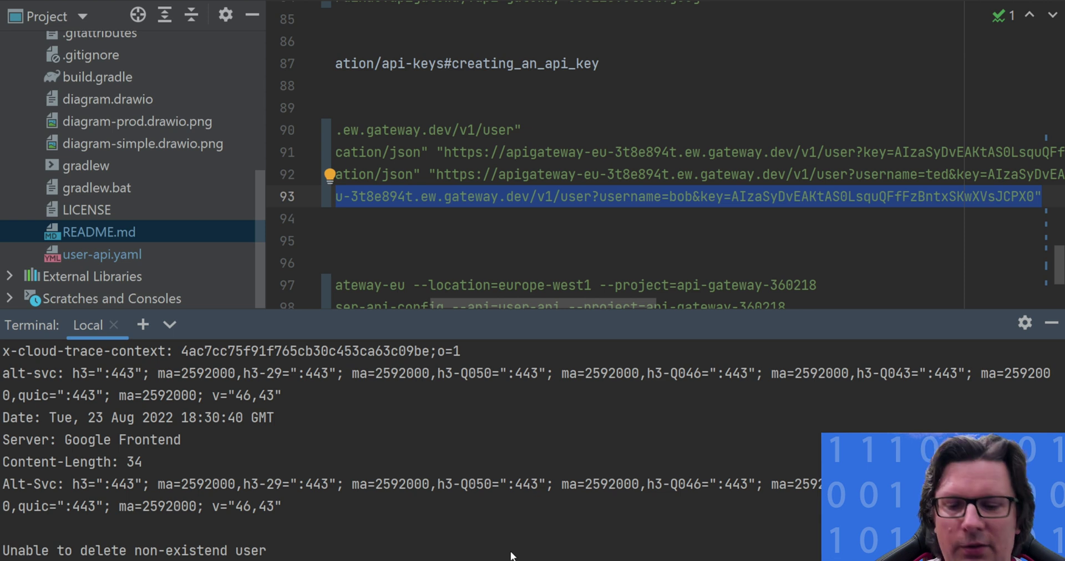
Clear the terminal and rerun the DELETE request with the username changed to ted
{"action": "key", "text": "Return"}
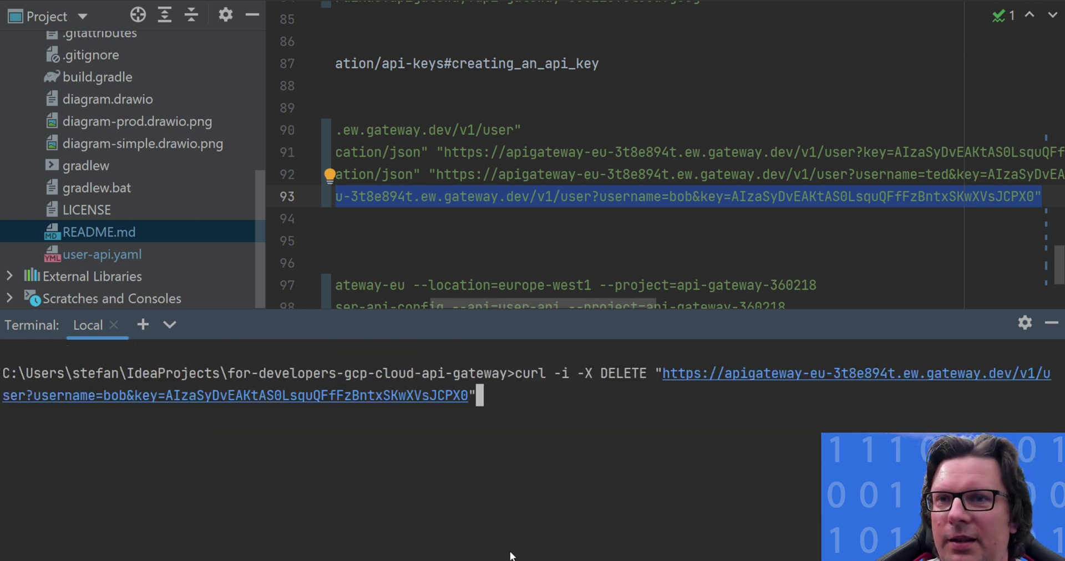
{"action": "key", "text": "Left"}
{"action": "key", "text": "Left"}
{"action": "key", "text": "Left"}
{"action": "key", "text": "Left"}
{"action": "key", "text": "Left"}
{"action": "key", "text": "Left"}
{"action": "key", "text": "Left"}
{"action": "key", "text": "Left"}
{"action": "key", "text": "Left"}
{"action": "key", "text": "Left"}
{"action": "key", "text": "Left"}
{"action": "key", "text": "Left"}
{"action": "key", "text": "Left"}
{"action": "key", "text": "Left"}
{"action": "key", "text": "Left"}
{"action": "key", "text": "Left"}
{"action": "key", "text": "Left"}
{"action": "key", "text": "Left"}
{"action": "key", "text": "Left"}
{"action": "key", "text": "Left"}
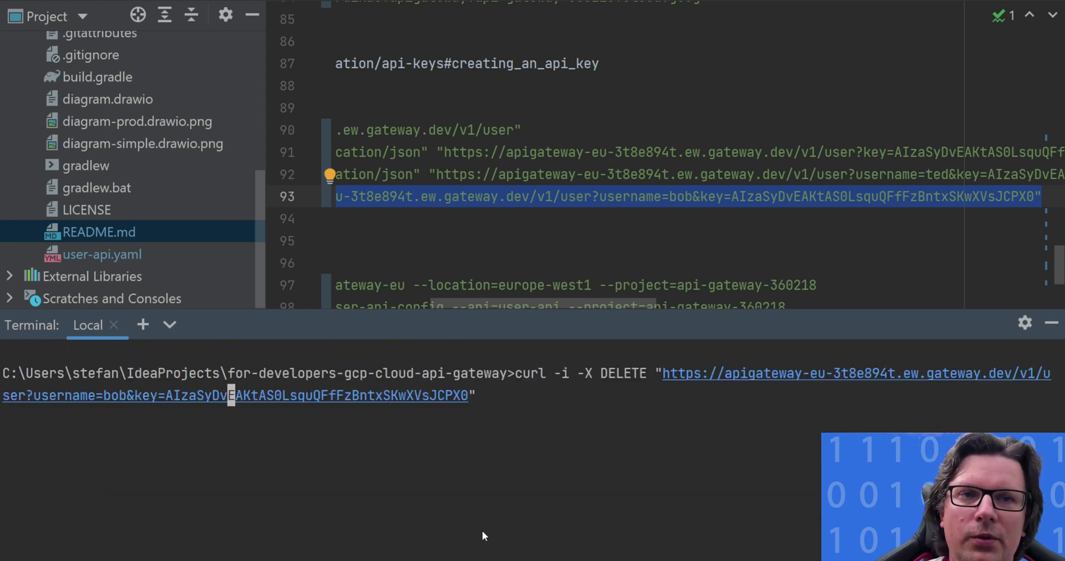
{"action": "key", "text": "Left"}
{"action": "key", "text": "Left"}
{"action": "key", "text": "Left"}
{"action": "key", "text": "Left"}
{"action": "key", "text": "Left"}
{"action": "key", "text": "Left"}
{"action": "key", "text": "Left"}
{"action": "key", "text": "Left"}
{"action": "key", "text": "Left"}
{"action": "key", "text": "Left"}
{"action": "key", "text": "Left"}
{"action": "key", "text": "Left"}
{"action": "key", "text": "Left"}
{"action": "key", "text": "Left"}
{"action": "key", "text": "Left"}
{"action": "key", "text": "Left"}
{"action": "key", "text": "Left"}
{"action": "key", "text": "Left"}
{"action": "key", "text": "Left"}
{"action": "key", "text": "Left"}
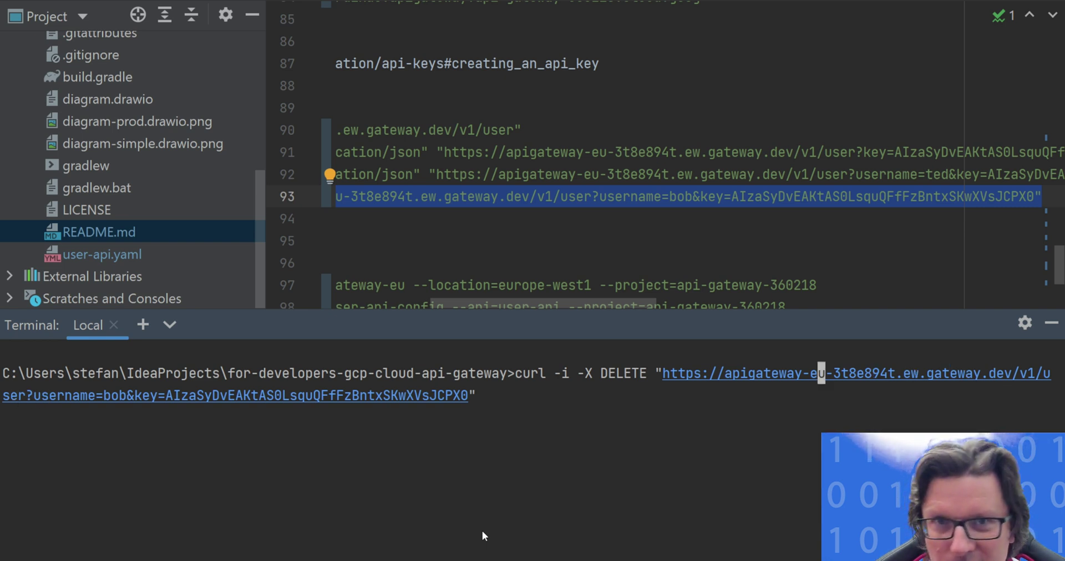
{"action": "key", "text": "Right"}
{"action": "key", "text": "Right"}
{"action": "key", "text": "Right"}
{"action": "key", "text": "Right"}
{"action": "key", "text": "Right"}
{"action": "key", "text": "Right"}
{"action": "key", "text": "Right"}
{"action": "key", "text": "Right"}
{"action": "key", "text": "Right"}
{"action": "key", "text": "Right"}
{"action": "key", "text": "Right"}
{"action": "key", "text": "Right"}
{"action": "key", "text": "Right"}
{"action": "key", "text": "Right"}
{"action": "key", "text": "Right"}
{"action": "key", "text": "Right"}
{"action": "key", "text": "Right"}
{"action": "key", "text": "Right"}
{"action": "key", "text": "Right"}
{"action": "key", "text": "Right"}
{"action": "key", "text": "Right"}
{"action": "key", "text": "Right"}
{"action": "key", "text": "Right"}
{"action": "key", "text": "Right"}
{"action": "key", "text": "Right"}
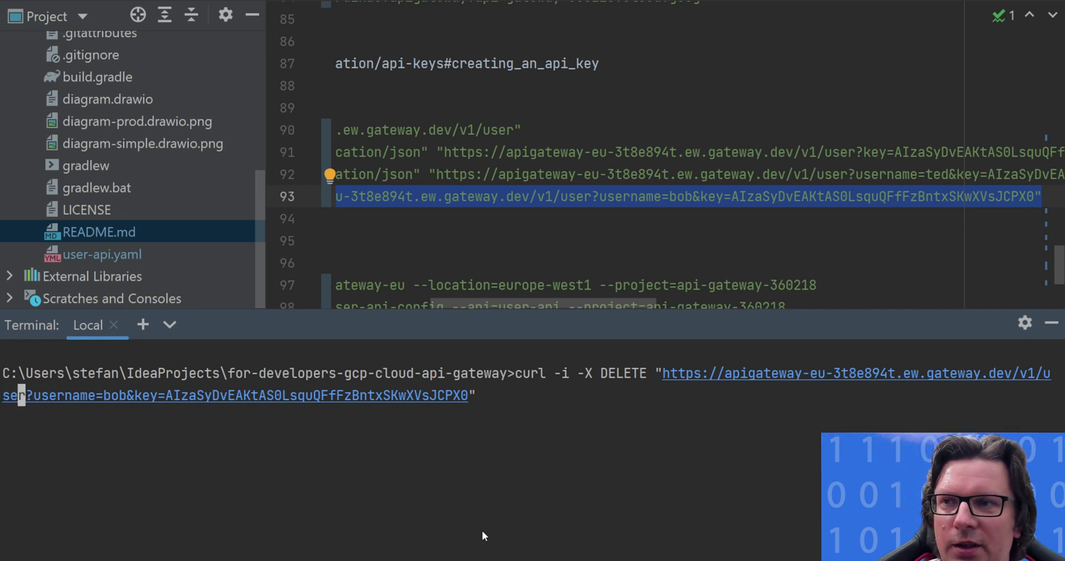
{"action": "key", "text": "Left"}
{"action": "key", "text": "Left"}
{"action": "key", "text": "Delete"}
{"action": "key", "text": "Delete"}
{"action": "key", "text": "Delete"}
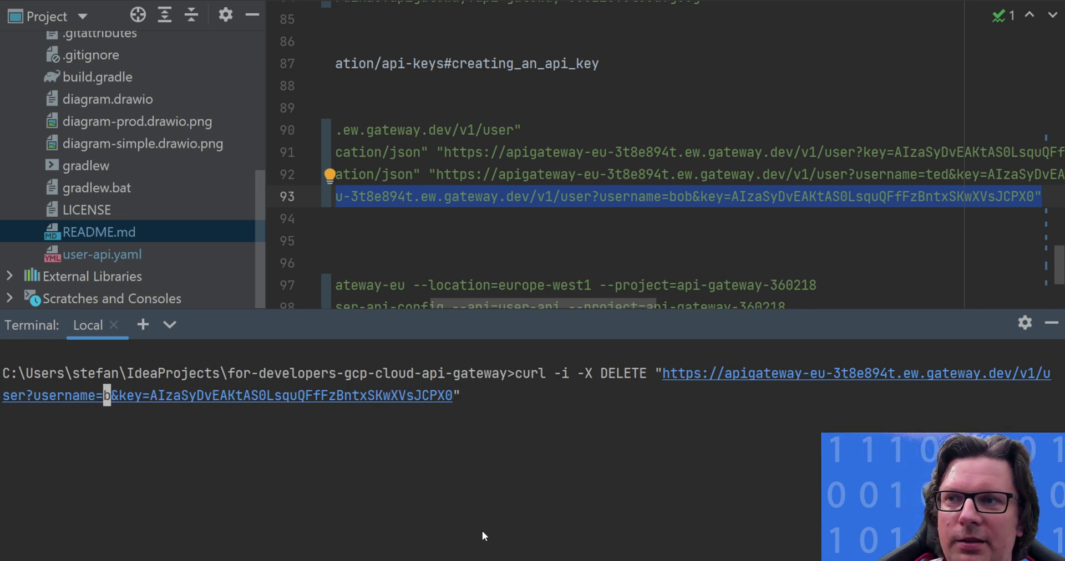
{"action": "key", "text": "Return"}
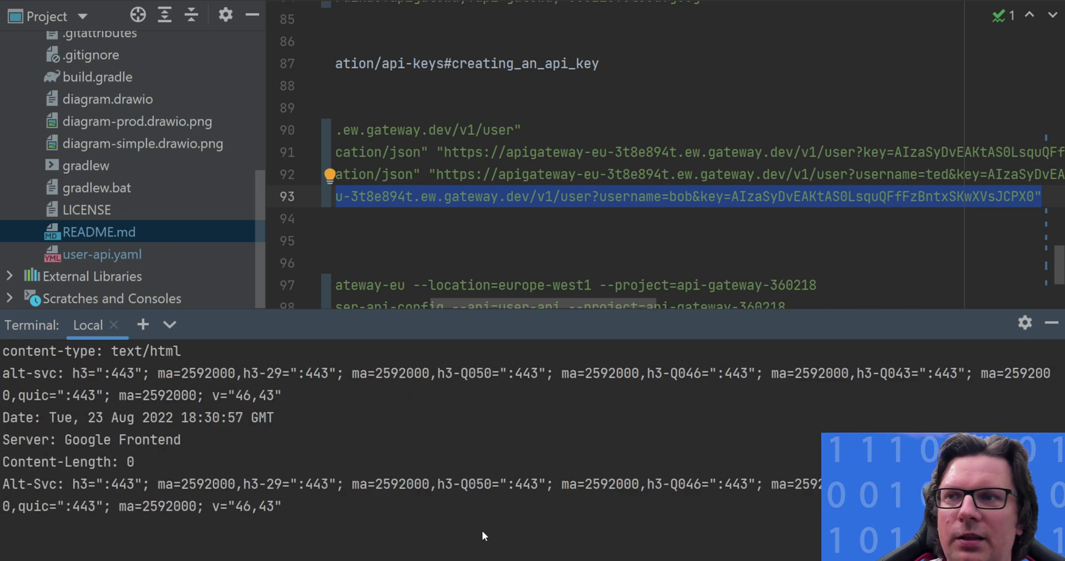
{"action": "scroll", "coordinate": [220, 506], "scroll_direction": "up", "scroll_amount": 2}
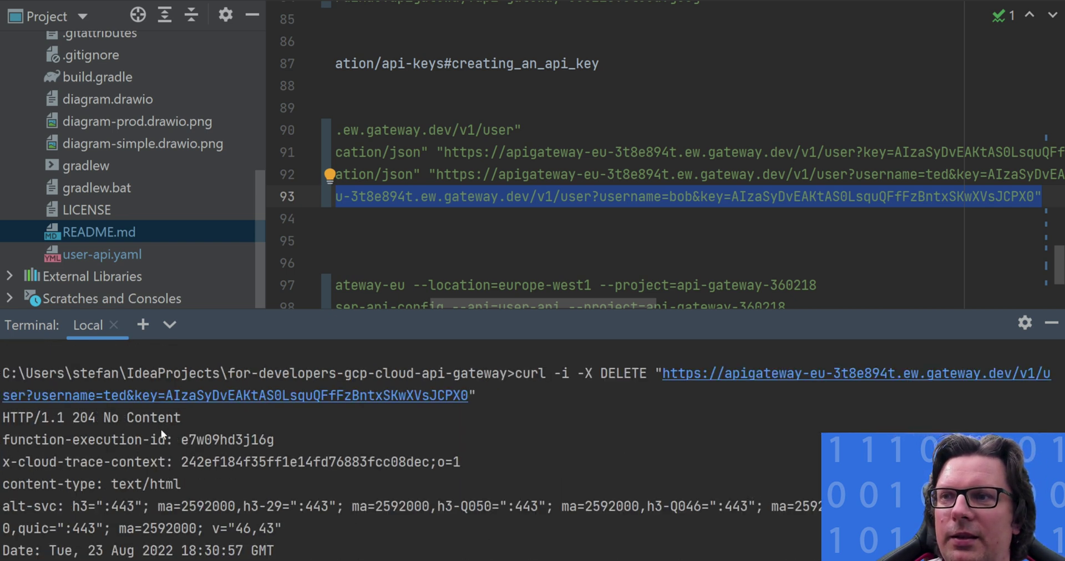
{"action": "key", "text": "alt+Tab"}
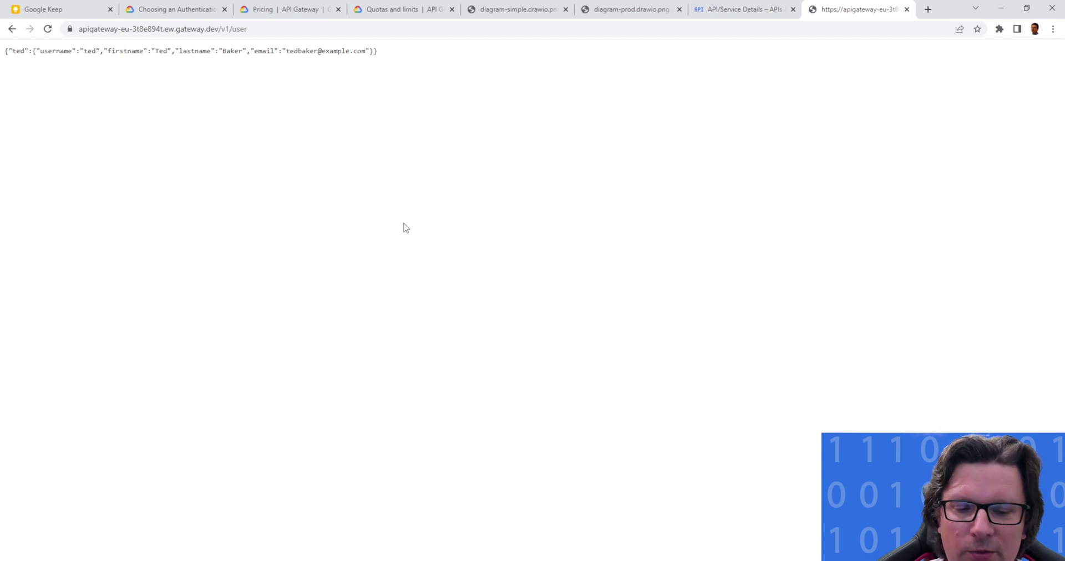
Reload /v1/user to confirm it returns an empty {}, then return to IntelliJ
{"action": "key", "text": "F5"}
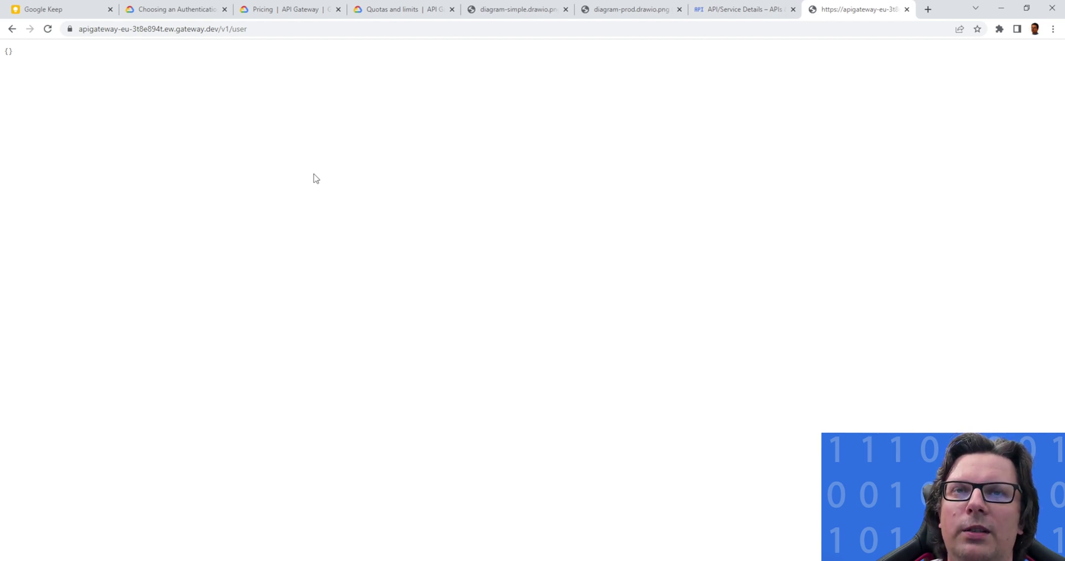
{"action": "key", "text": "alt+Tab"}
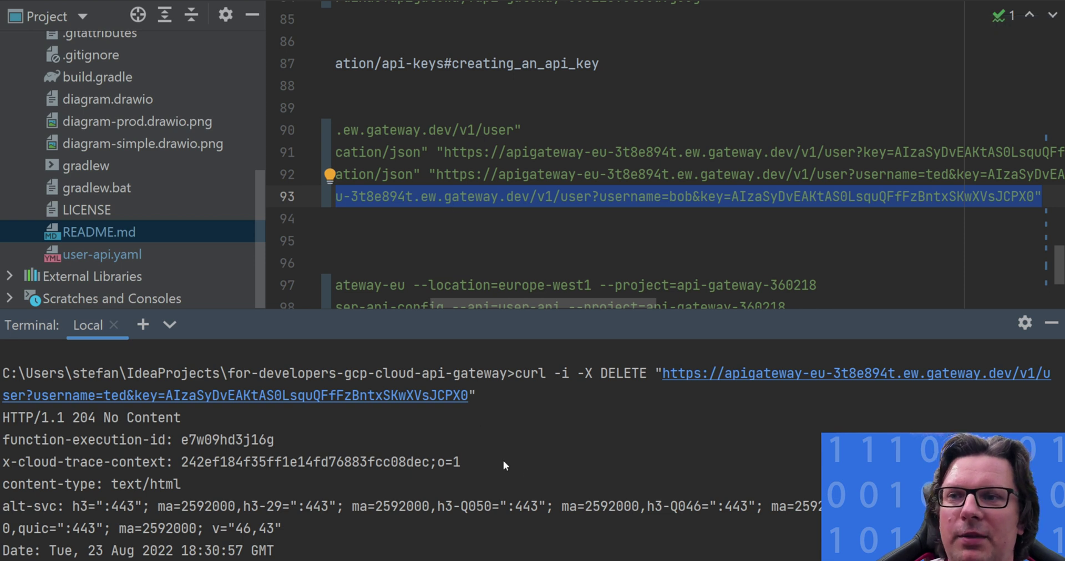
Recall the earlier PUT curl request, run it, clear the terminal and run it again
{"action": "scroll", "coordinate": [501, 464], "scroll_direction": "down", "scroll_amount": 3}
{"action": "key", "text": "Return"}
{"action": "key", "text": "Return"}
{"action": "key", "text": "ctrl+v"}
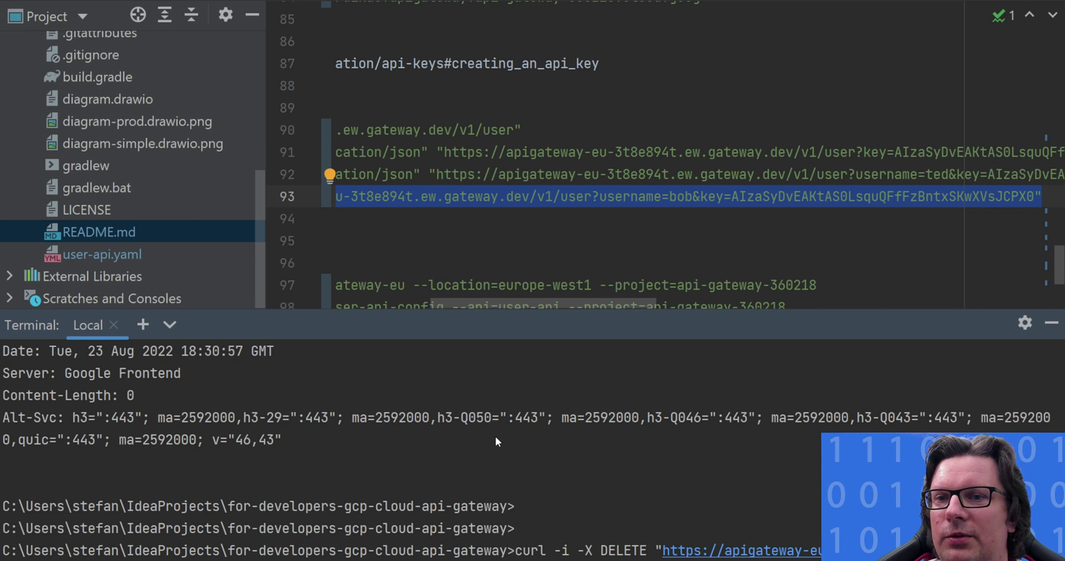
{"action": "key", "text": "Up"}
{"action": "key", "text": "Up"}
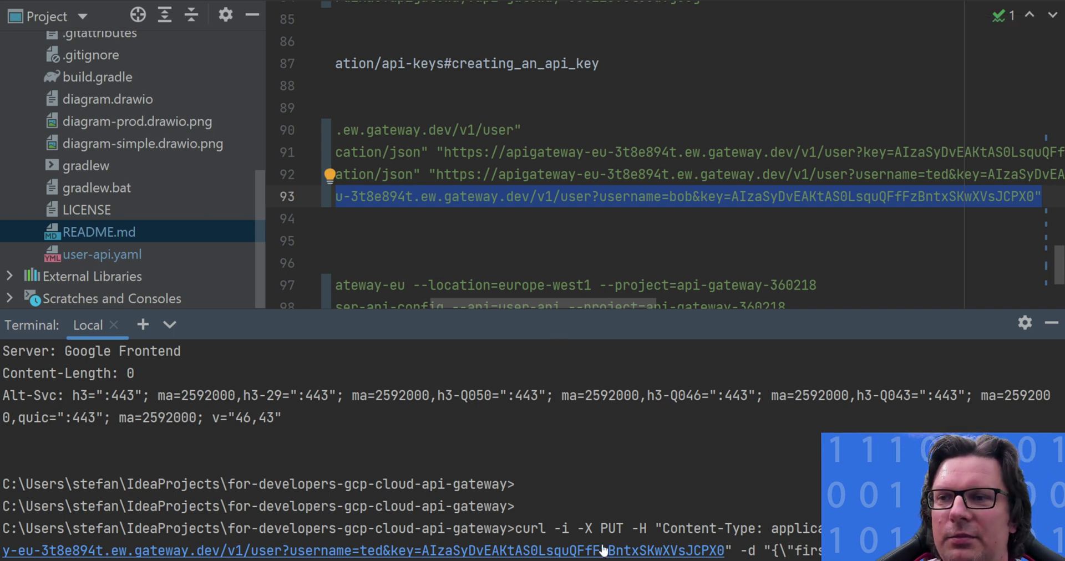
{"action": "key", "text": "Return"}
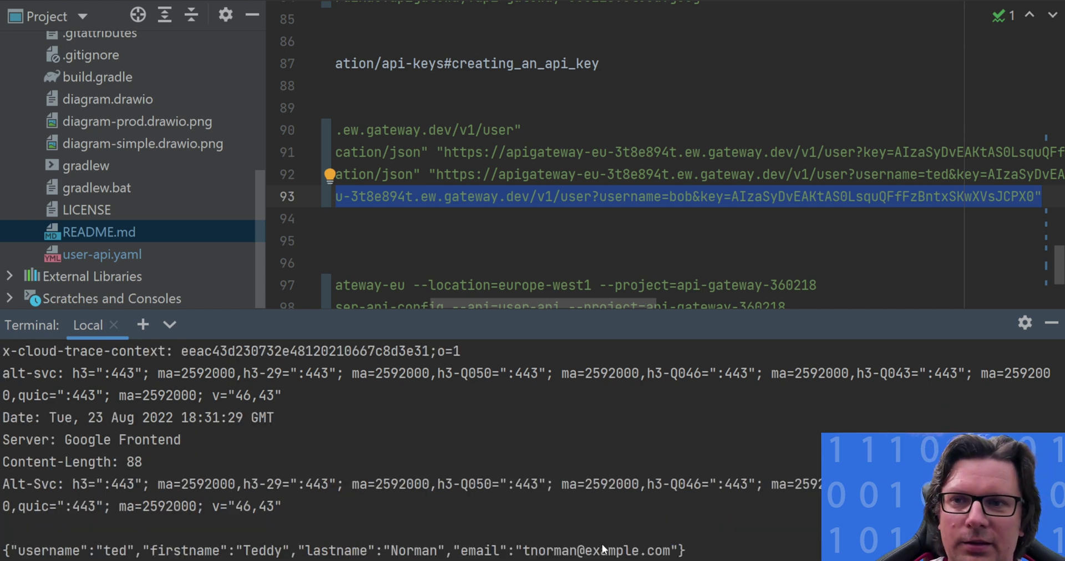
{"action": "type", "text": "cls"}
{"action": "key", "text": "Return"}
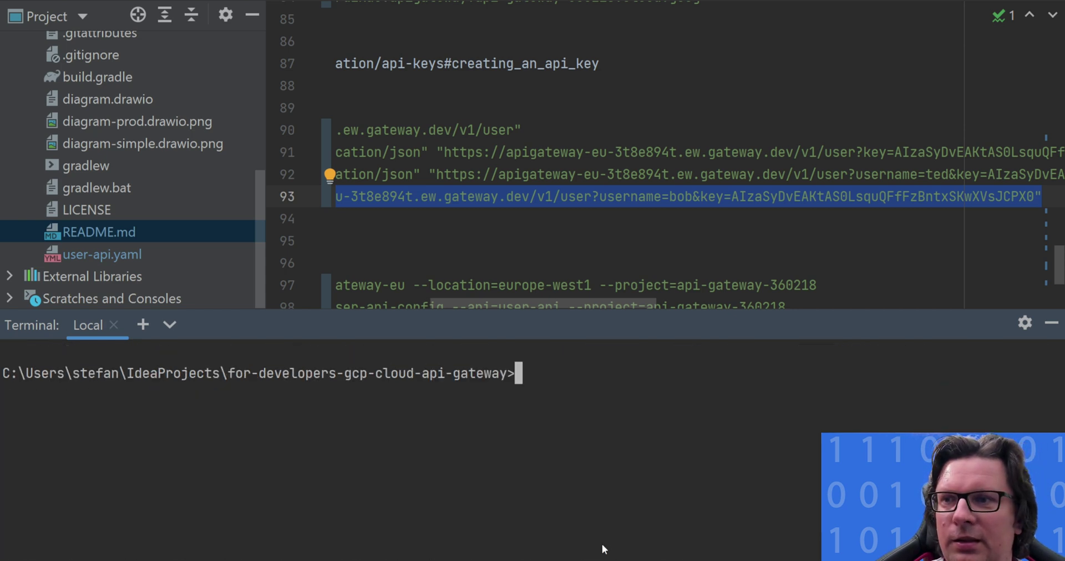
{"action": "key", "text": "Up"}
{"action": "key", "text": "Up"}
{"action": "key", "text": "Return"}
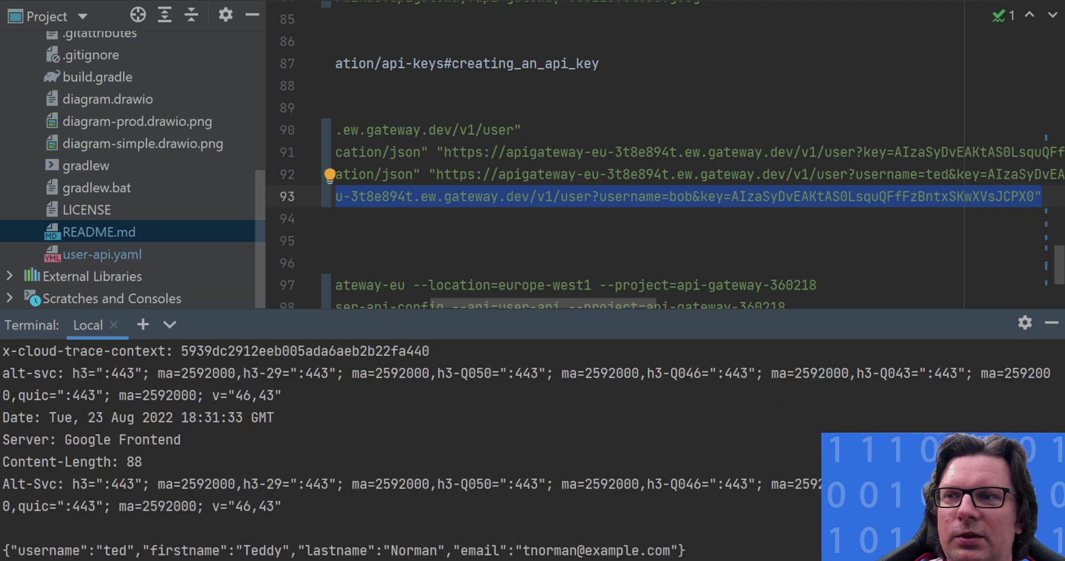
Keep resending the PUT request until it fails with a RESOURCE_EXHAUSTED quota error
{"action": "scroll", "coordinate": [181, 484], "scroll_direction": "up", "scroll_amount": 2}
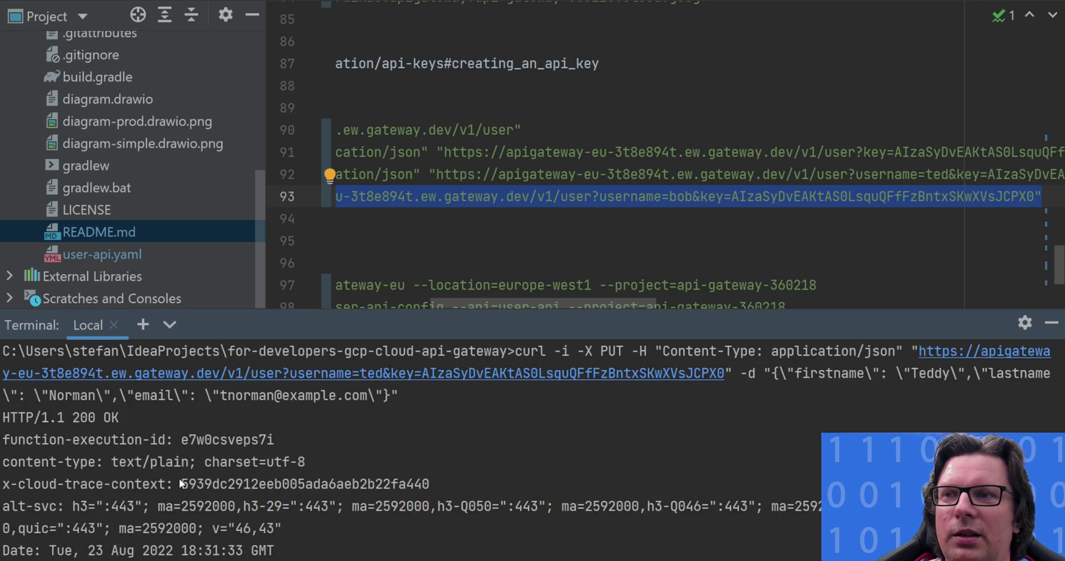
{"action": "scroll", "coordinate": [182, 484], "scroll_direction": "down", "scroll_amount": 3}
{"action": "key", "text": "Return"}
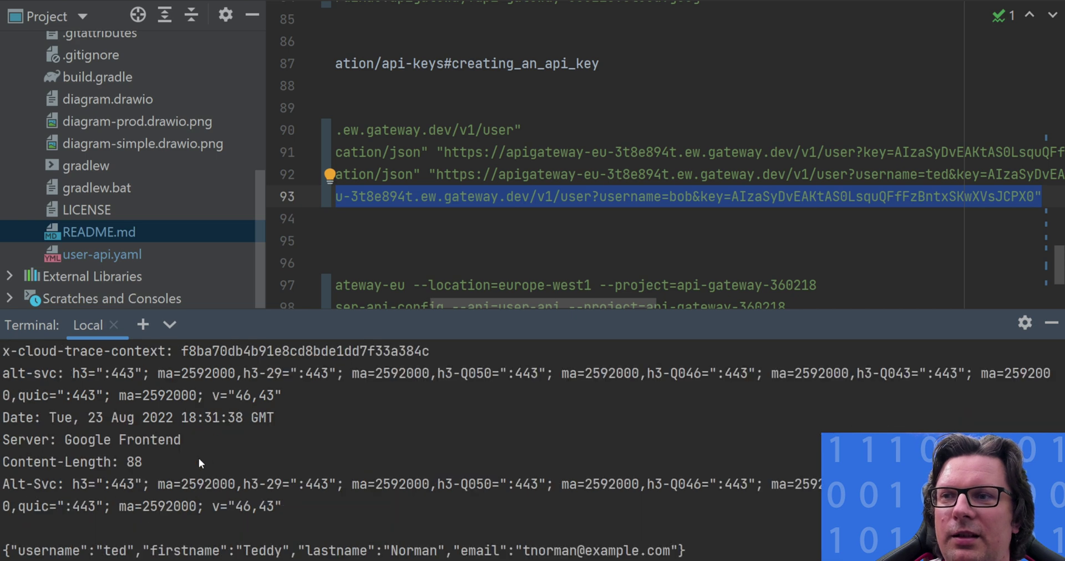
{"action": "key", "text": "Up"}
{"action": "key", "text": "Return"}
{"action": "key", "text": "Up"}
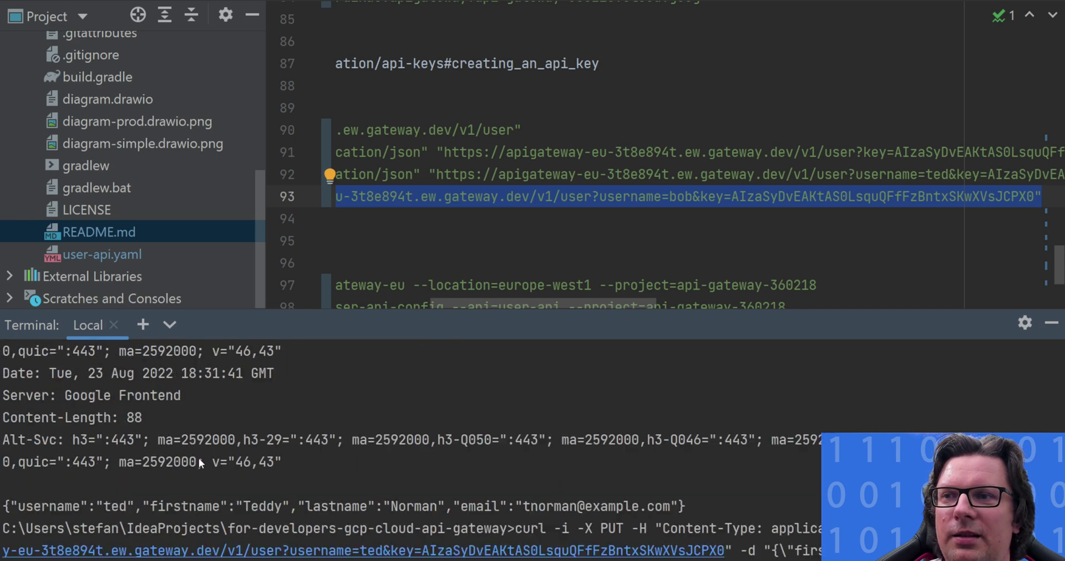
{"action": "key", "text": "Return"}
{"action": "scroll", "coordinate": [201, 464], "scroll_direction": "up", "scroll_amount": 1}
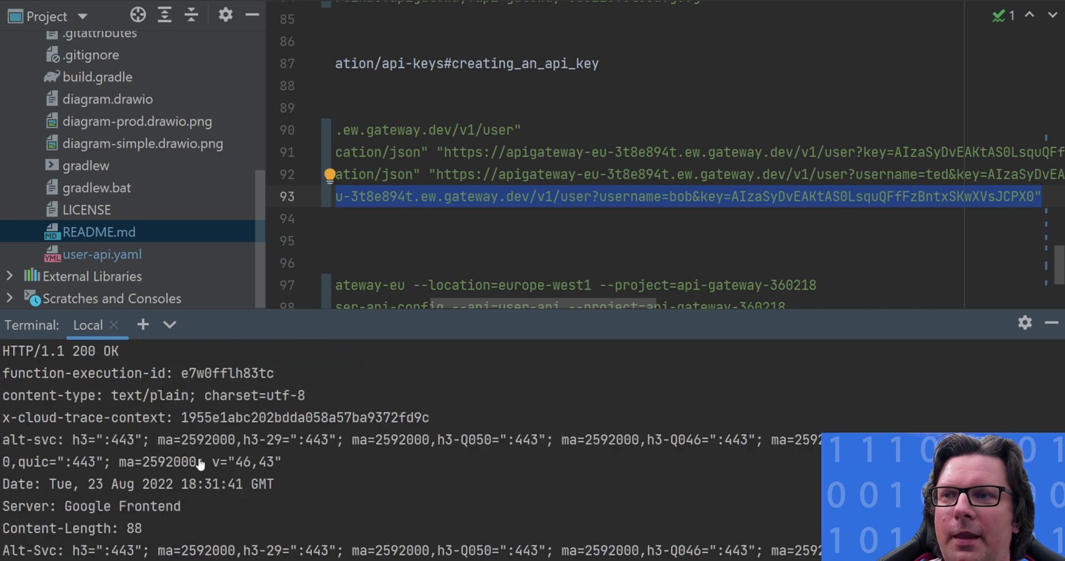
{"action": "key", "text": "Up"}
{"action": "key", "text": "Return"}
{"action": "key", "text": "Up"}
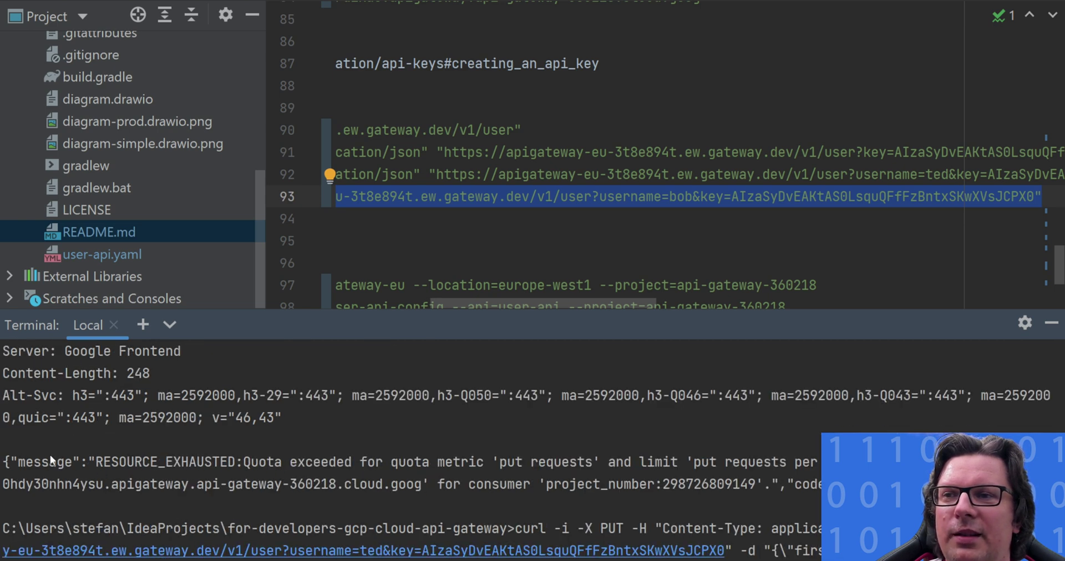
{"action": "left_click_drag", "start_coordinate": [16, 460], "coordinate": [822, 483]}
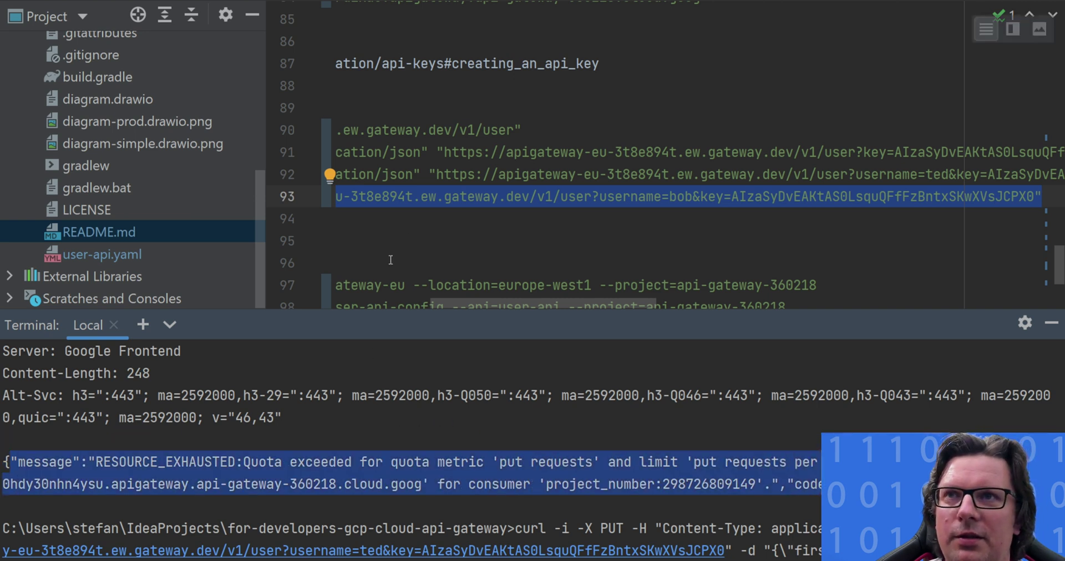
Open user-api.yaml and scroll to its quota limit definitions
{"action": "left_click", "coordinate": [102, 253]}
{"action": "double_click", "coordinate": [102, 253]}
{"action": "left_click", "coordinate": [491, 187]}
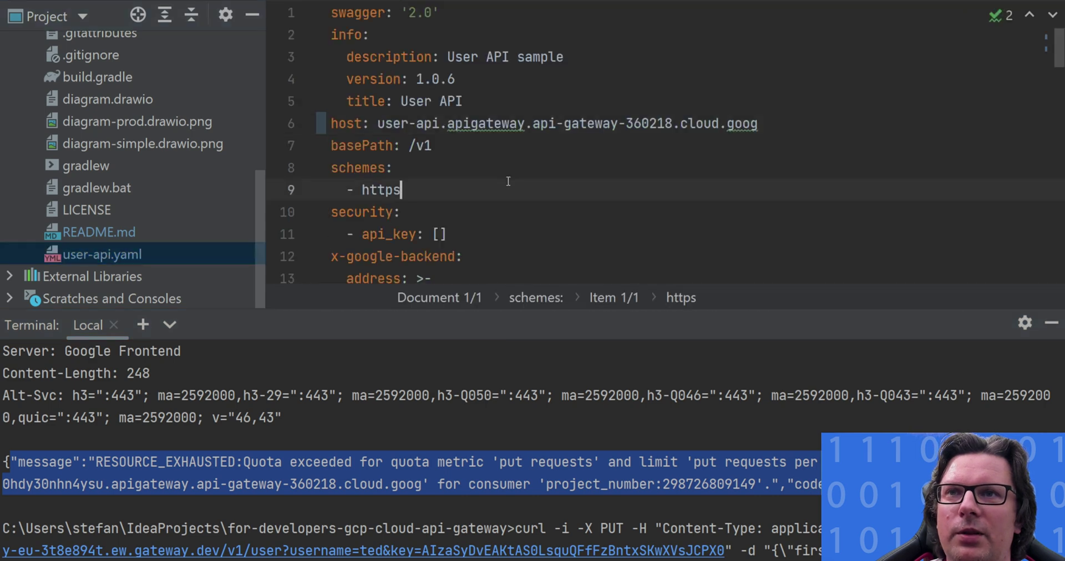
{"action": "key", "text": "Page_Up"}
{"action": "key", "text": "Page_Down"}
{"action": "scroll", "coordinate": [505, 172], "scroll_direction": "down", "scroll_amount": 7}
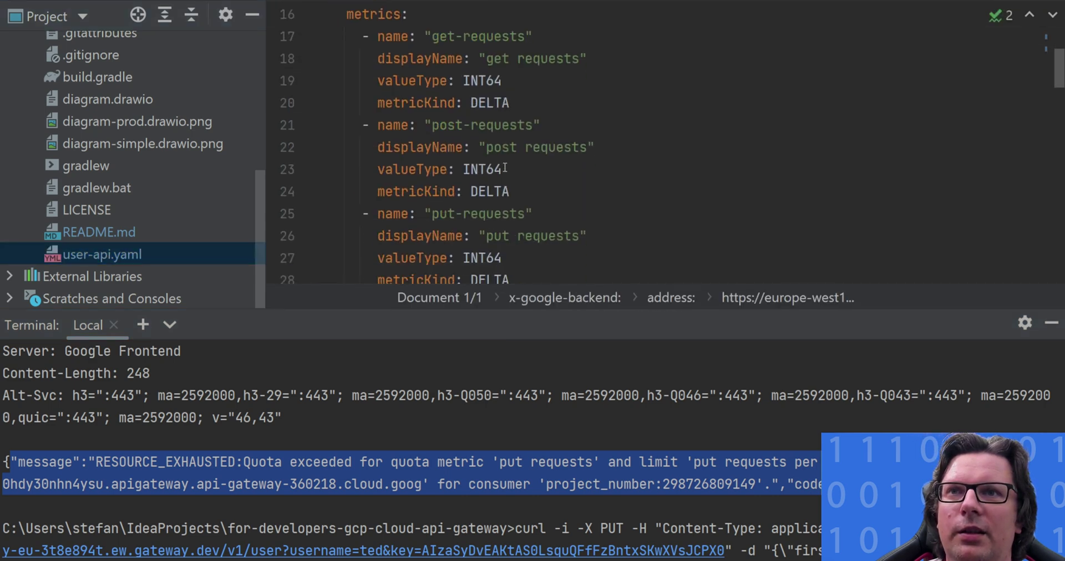
{"action": "scroll", "coordinate": [450, 131], "scroll_direction": "down", "scroll_amount": 2}
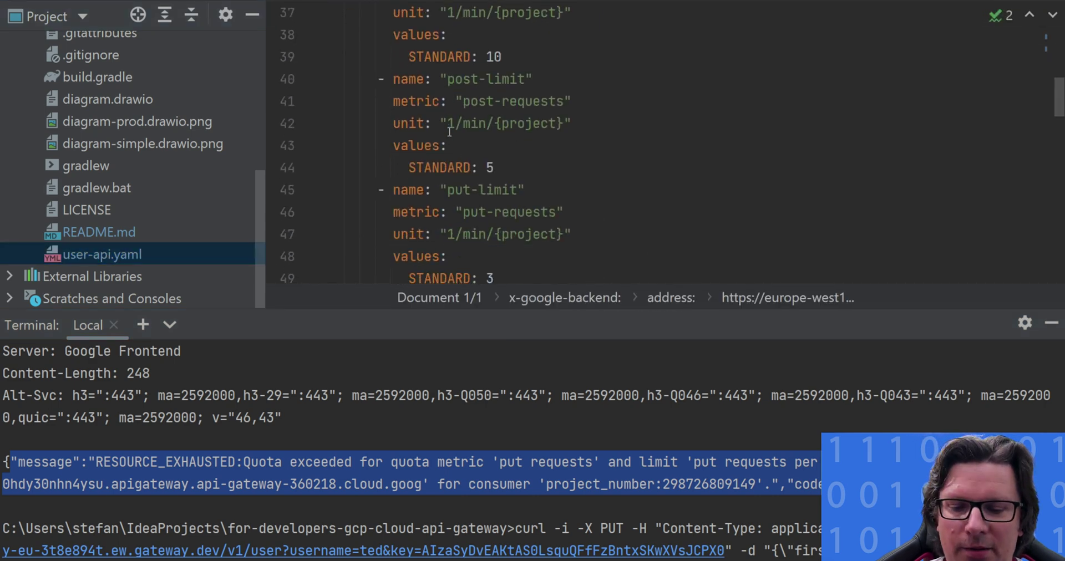
{"action": "key", "text": "alt+Tab"}
View the User API's quotas: get 10, post 5, put 3, delete 1 per minute
{"action": "left_click", "coordinate": [743, 8]}
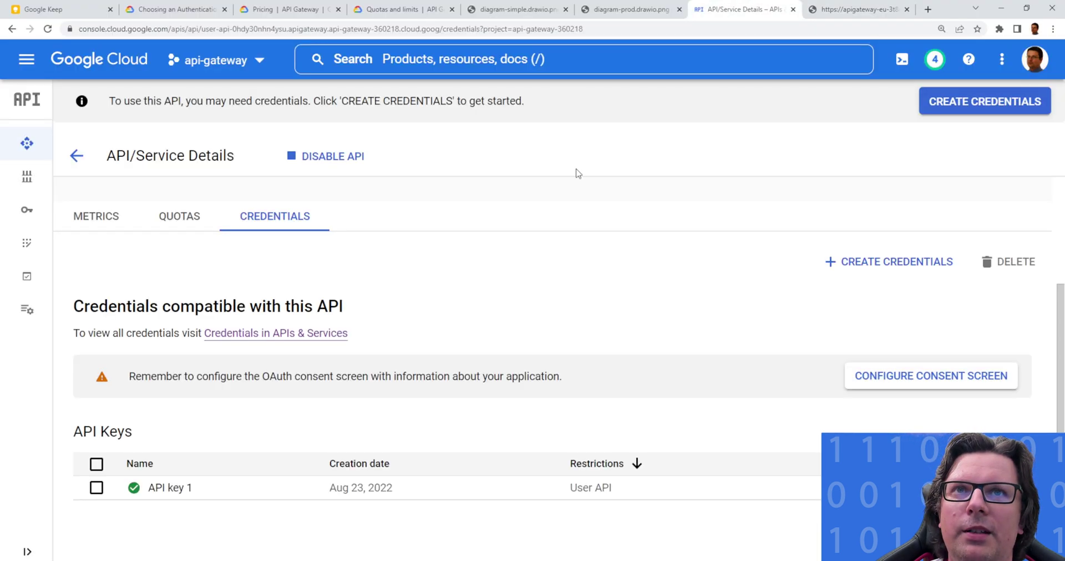
{"action": "left_click", "coordinate": [178, 217]}
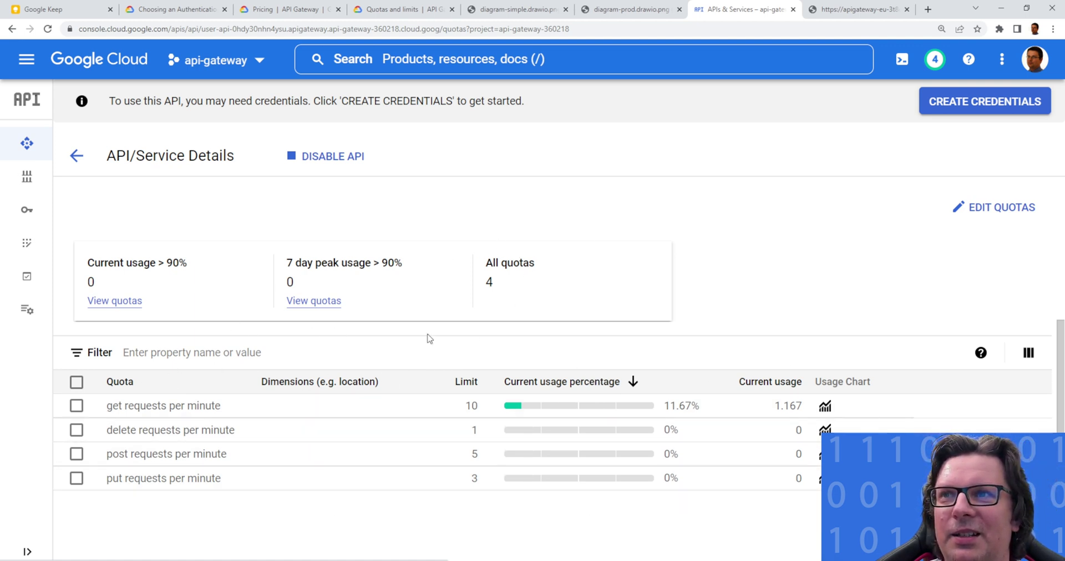
{"action": "scroll", "coordinate": [493, 427], "scroll_direction": "up", "scroll_amount": 4}
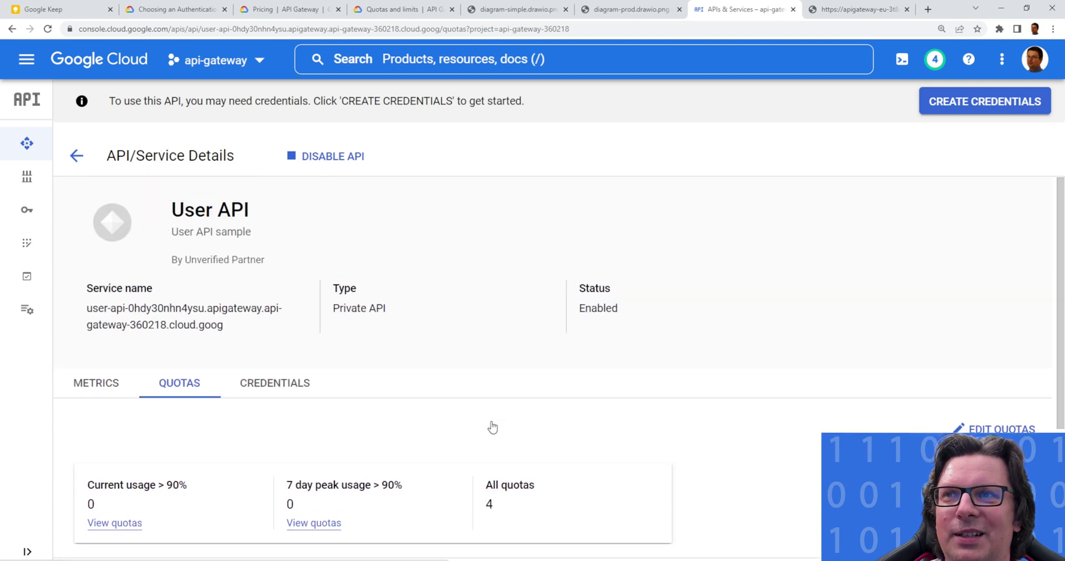
{"action": "scroll", "coordinate": [492, 427], "scroll_direction": "down", "scroll_amount": 4}
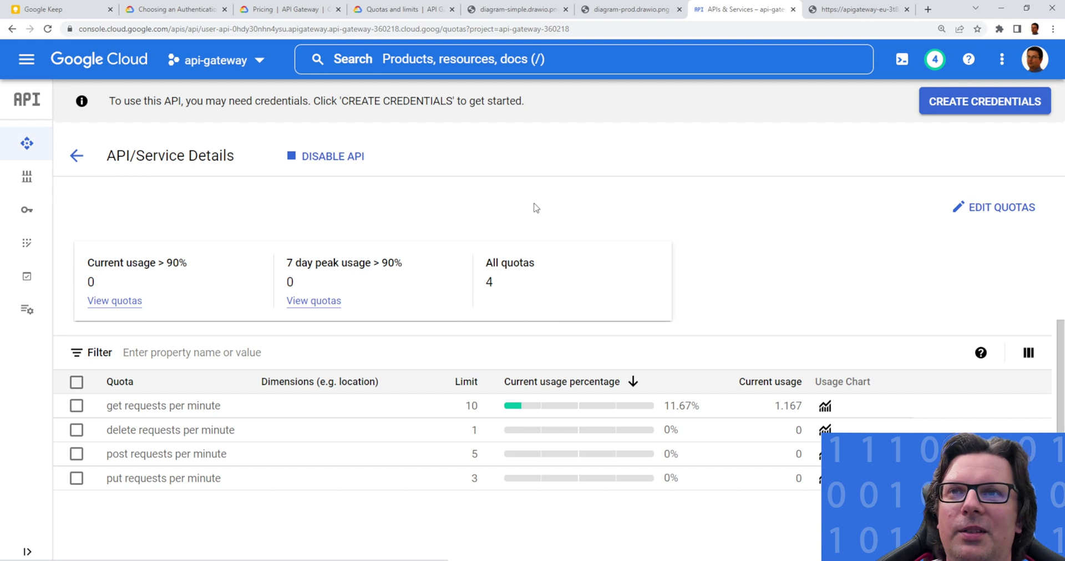
{"action": "scroll", "coordinate": [397, 280], "scroll_direction": "up", "scroll_amount": 4}
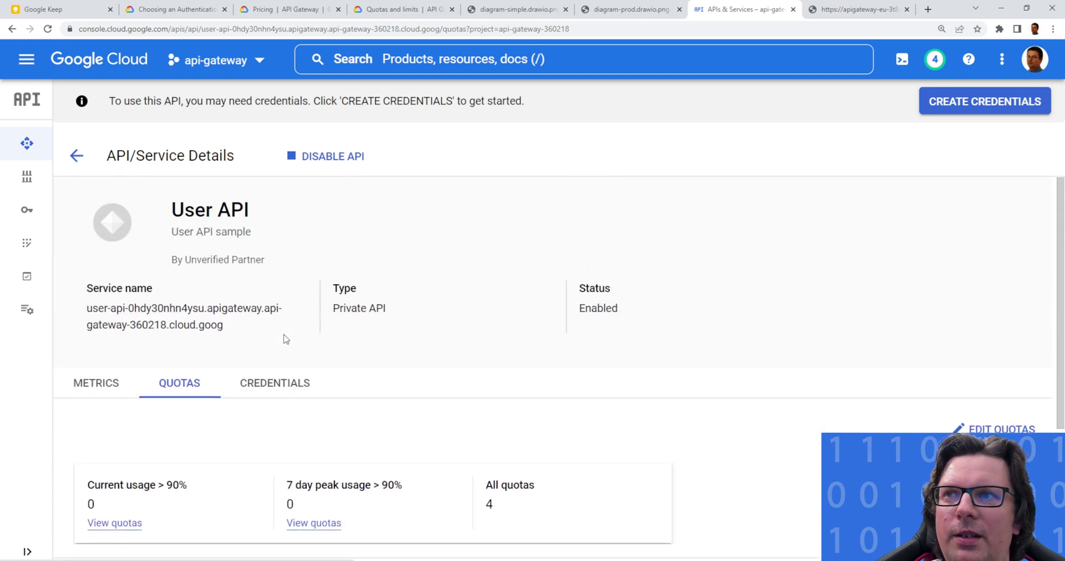
Review the User API's traffic metrics on its service details page
{"action": "left_click", "coordinate": [92, 394]}
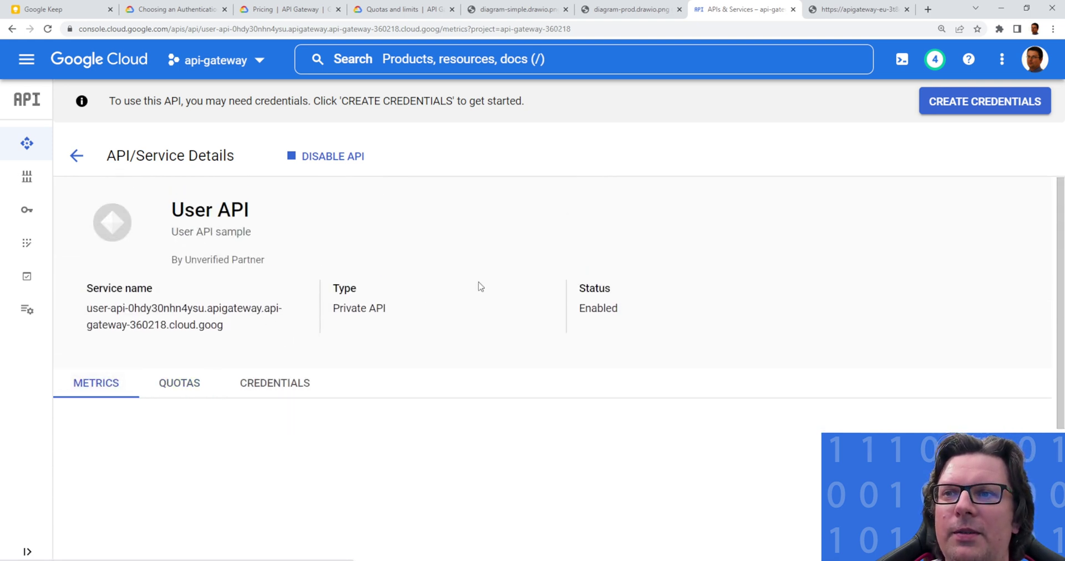
{"action": "scroll", "coordinate": [464, 259], "scroll_direction": "down", "scroll_amount": 4}
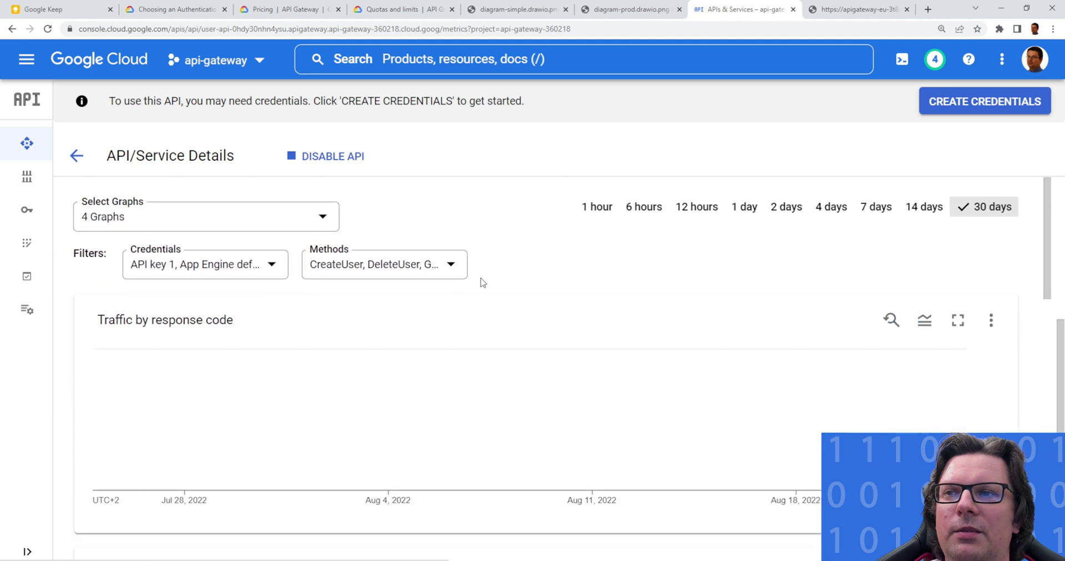
{"action": "scroll", "coordinate": [483, 280], "scroll_direction": "down", "scroll_amount": 2}
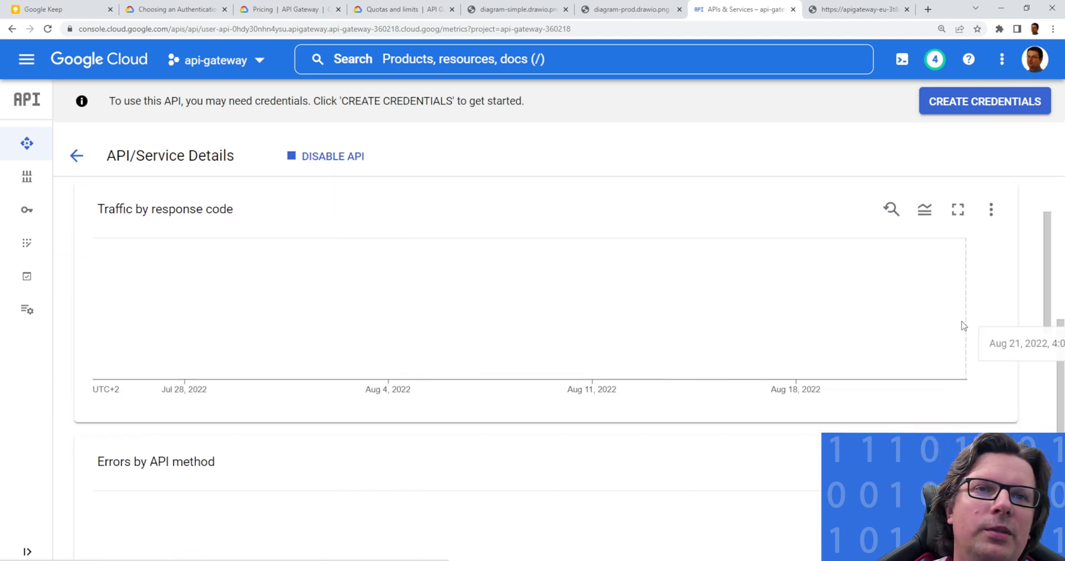
{"action": "scroll", "coordinate": [961, 324], "scroll_direction": "up", "scroll_amount": 2}
{"action": "scroll", "coordinate": [957, 344], "scroll_direction": "down", "scroll_amount": 6}
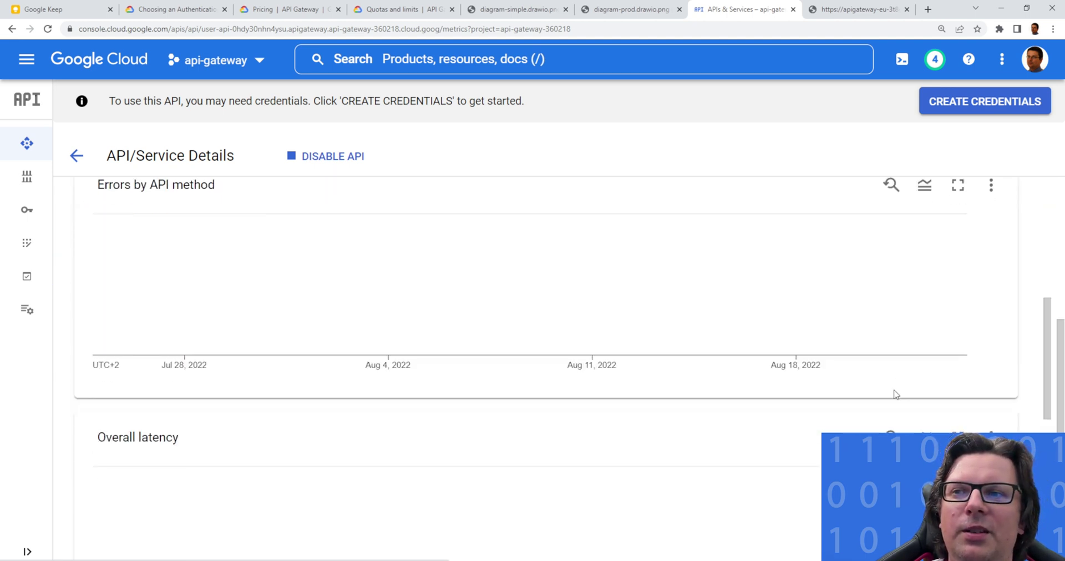
{"action": "scroll", "coordinate": [531, 457], "scroll_direction": "down", "scroll_amount": 7}
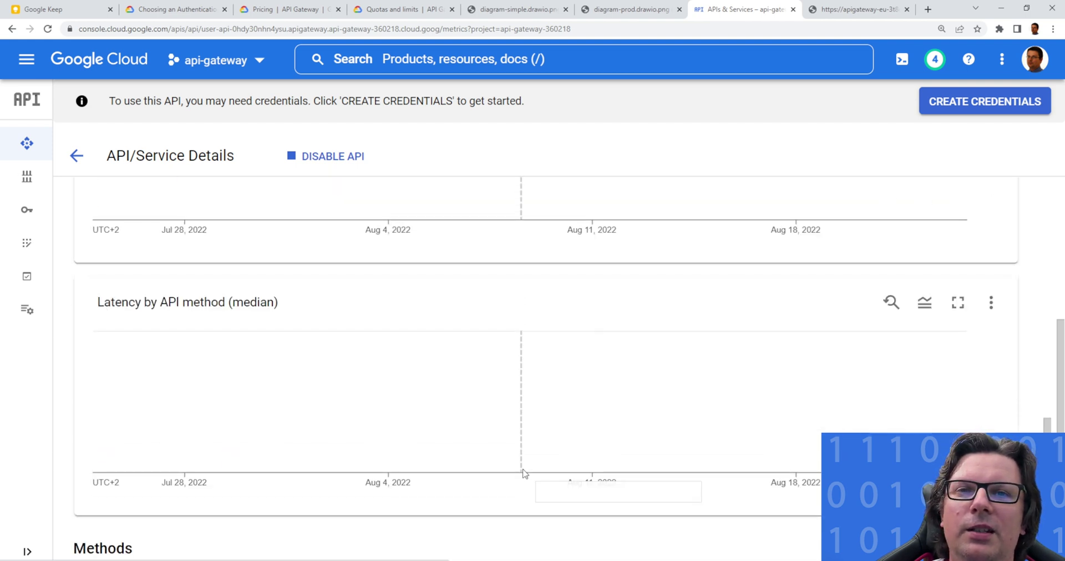
{"action": "scroll", "coordinate": [407, 447], "scroll_direction": "down", "scroll_amount": 2}
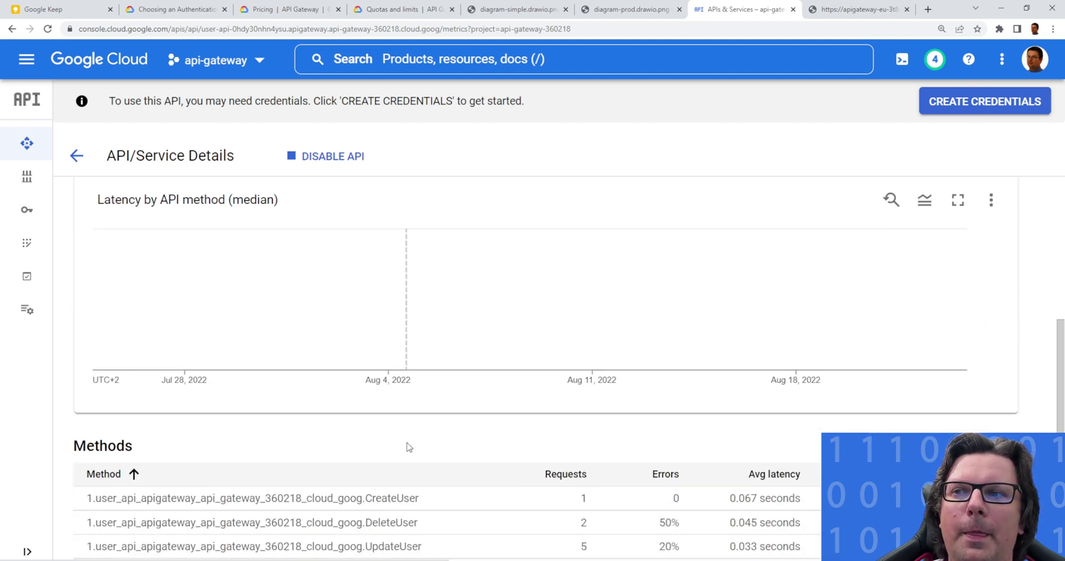
{"action": "scroll", "coordinate": [397, 324], "scroll_direction": "up", "scroll_amount": 9}
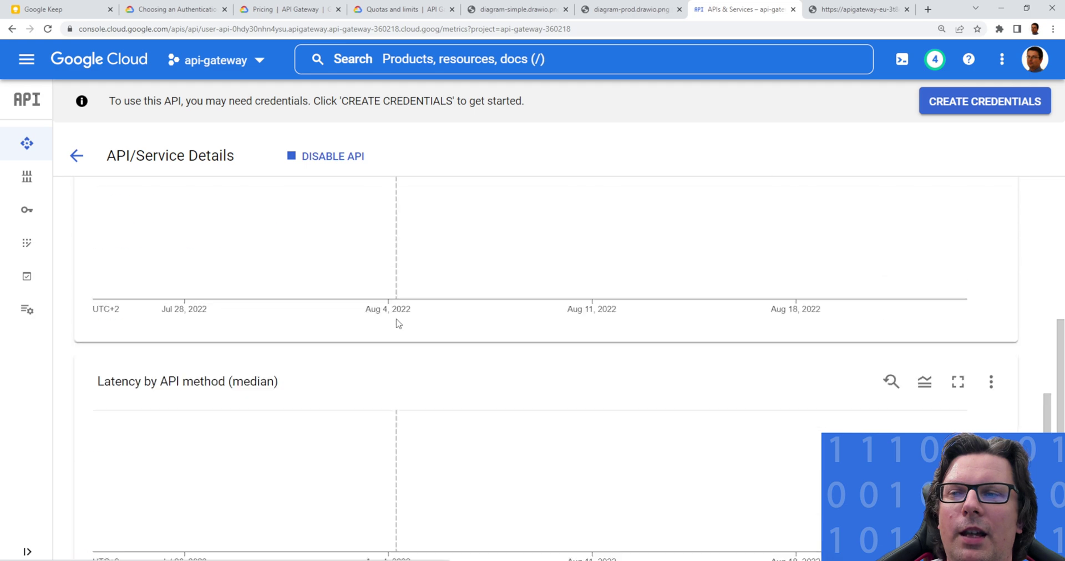
Go to API Gateway and open user-api's overview: 760 ms latency, 81.82% 4xx errors
{"action": "left_click", "coordinate": [26, 59]}
{"action": "mouse_move", "coordinate": [98, 320]}
{"action": "scroll", "coordinate": [88, 325], "scroll_direction": "down", "scroll_amount": 6}
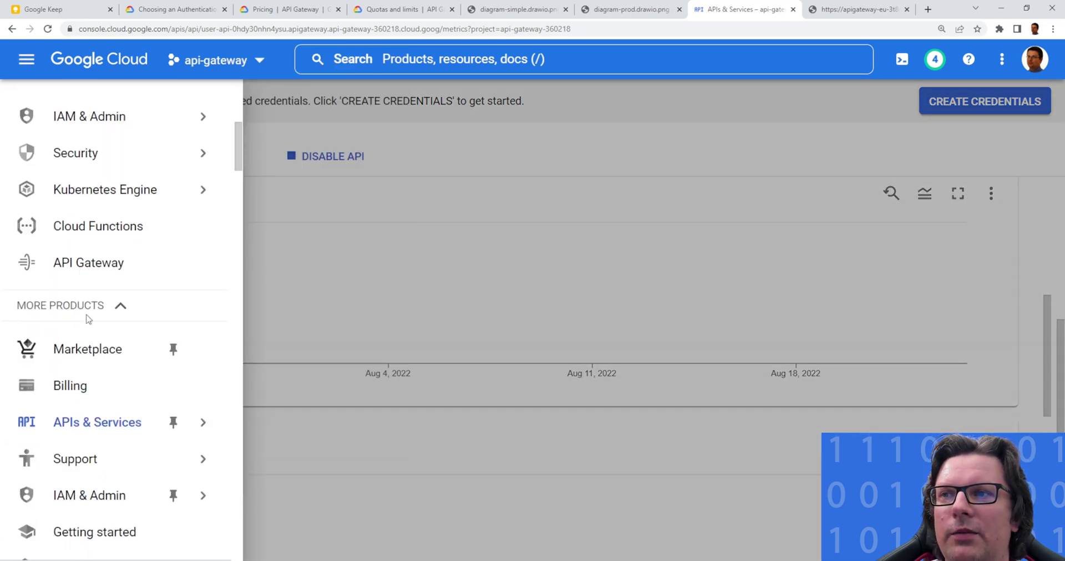
{"action": "left_click", "coordinate": [83, 261]}
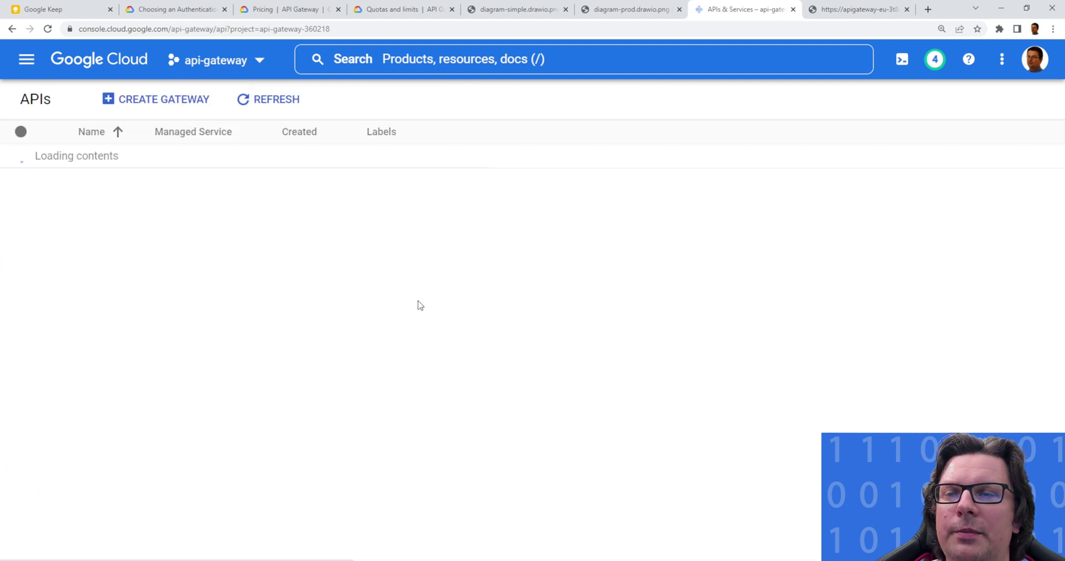
{"action": "left_click", "coordinate": [92, 155]}
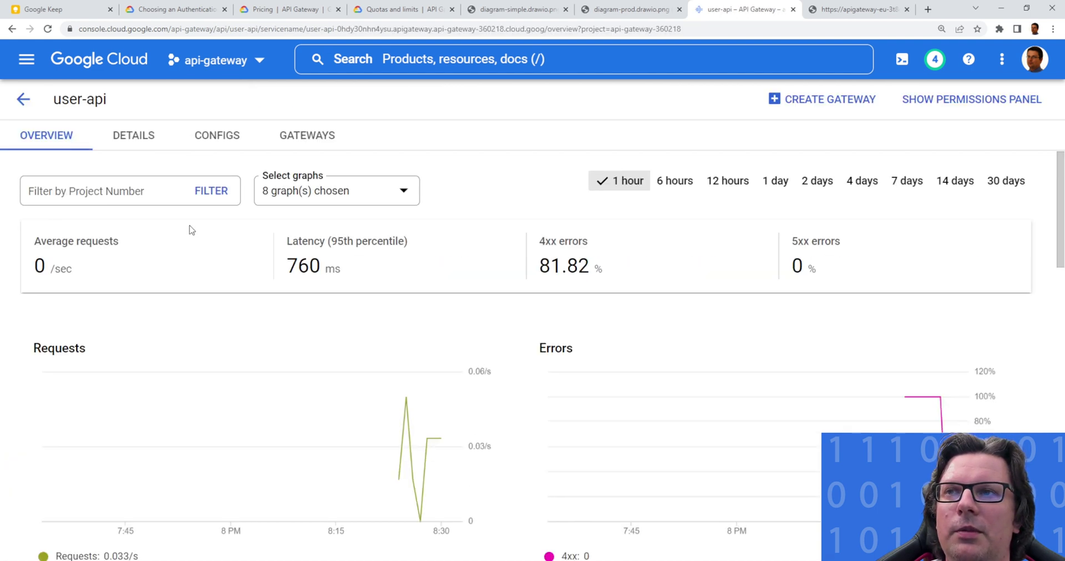
{"action": "scroll", "coordinate": [208, 388], "scroll_direction": "down", "scroll_amount": 2}
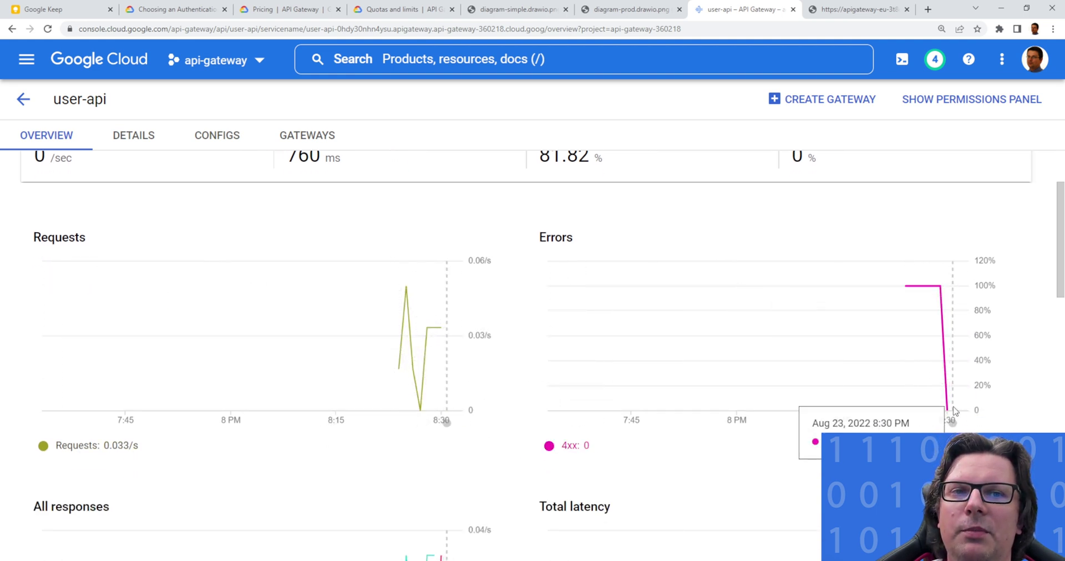
{"action": "scroll", "coordinate": [953, 419], "scroll_direction": "down", "scroll_amount": 1}
{"action": "scroll", "coordinate": [953, 416], "scroll_direction": "down", "scroll_amount": 9}
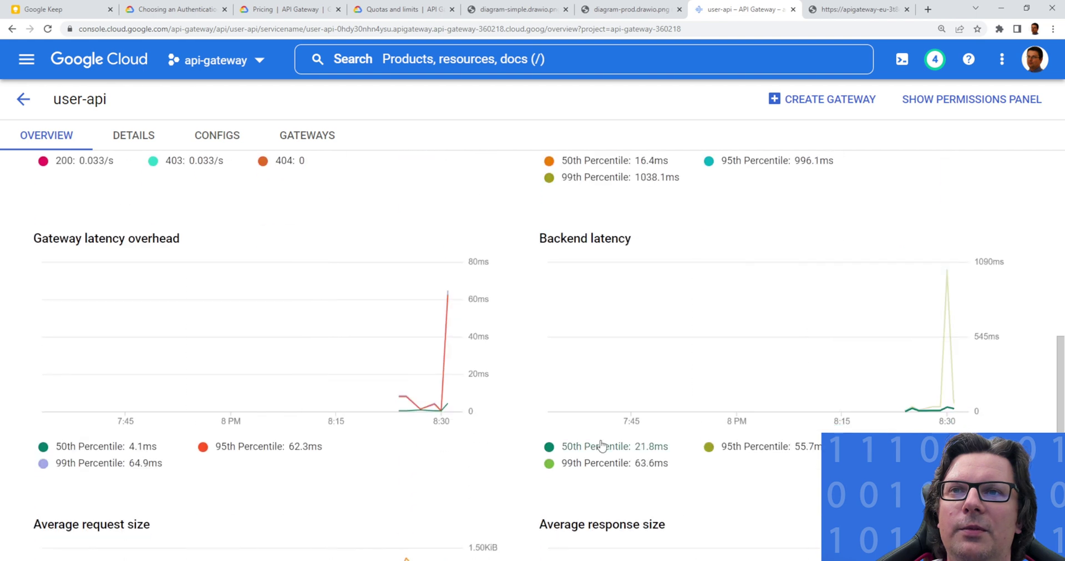
{"action": "scroll", "coordinate": [572, 436], "scroll_direction": "down", "scroll_amount": 6}
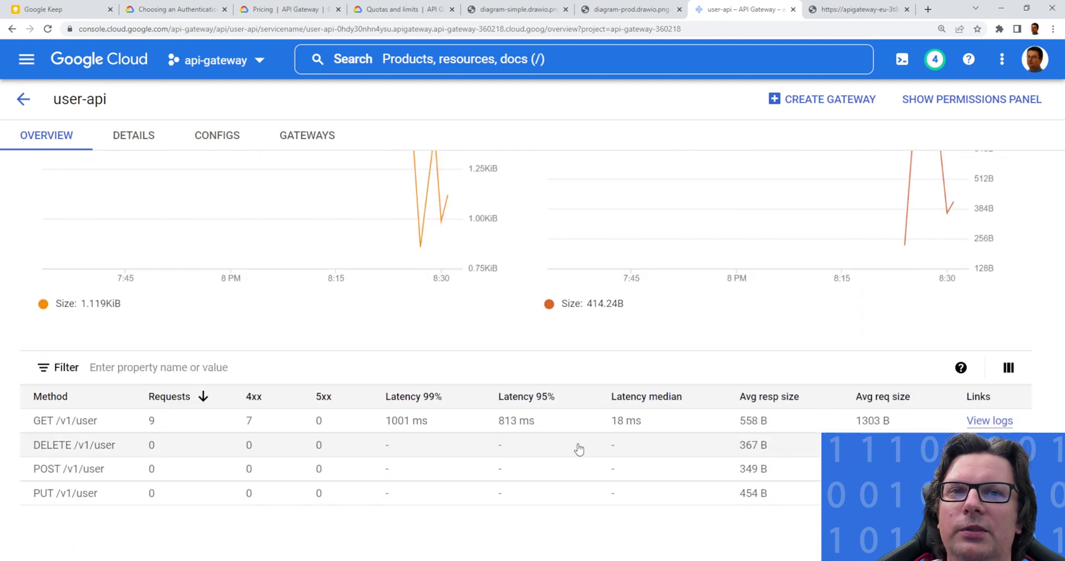
{"action": "scroll", "coordinate": [597, 436], "scroll_direction": "down", "scroll_amount": 2}
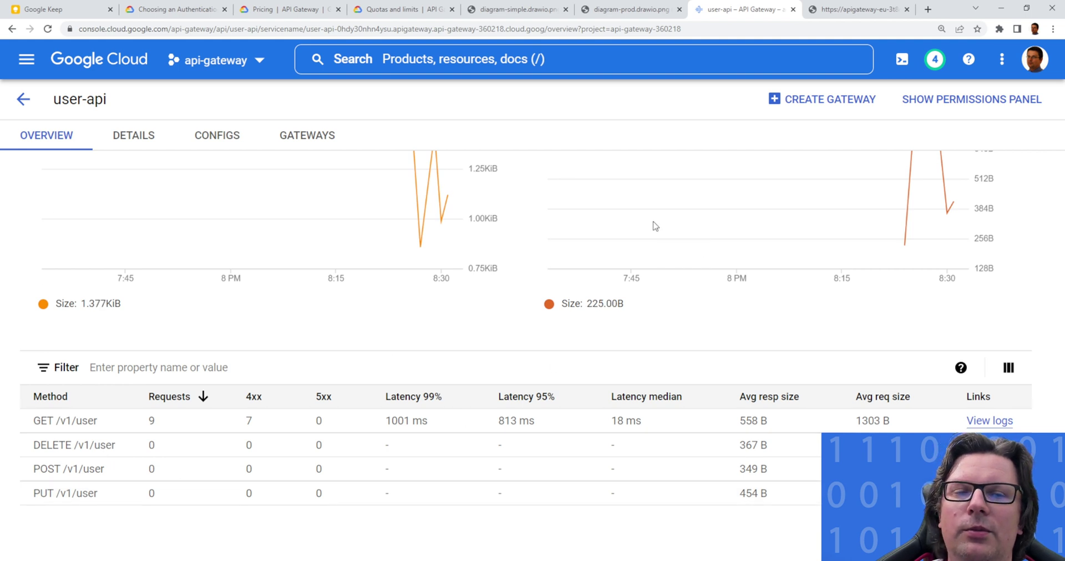
{"action": "scroll", "coordinate": [707, 257], "scroll_direction": "up", "scroll_amount": 2}
{"action": "scroll", "coordinate": [707, 257], "scroll_direction": "up", "scroll_amount": 15}
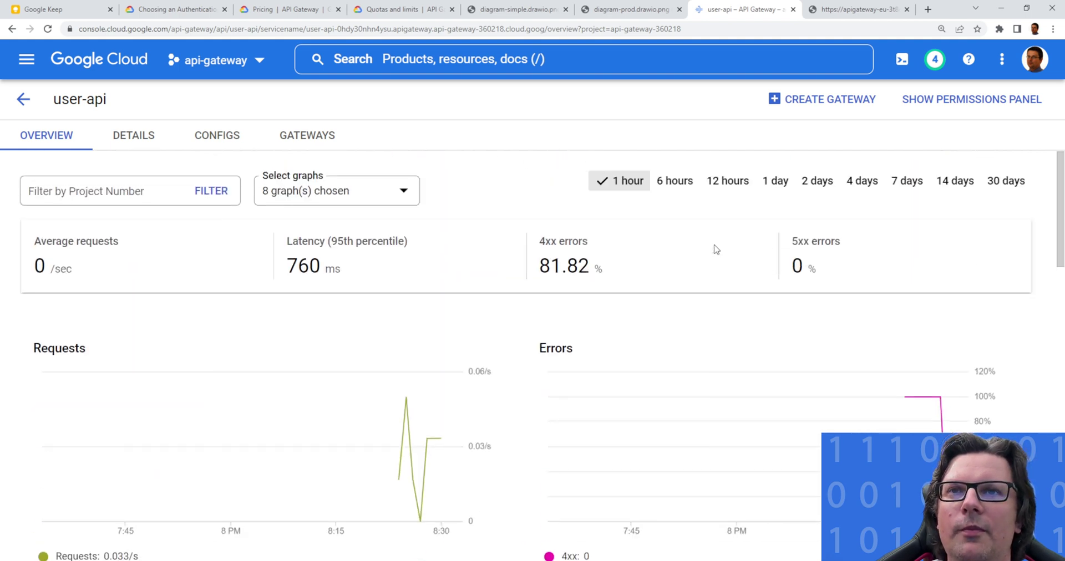
Navigate from the console menu to Cloud Monitoring and select Alerting in its side panel
{"action": "left_click", "coordinate": [26, 59]}
{"action": "scroll", "coordinate": [94, 332], "scroll_direction": "down", "scroll_amount": 2}
{"action": "scroll", "coordinate": [95, 332], "scroll_direction": "down", "scroll_amount": 12}
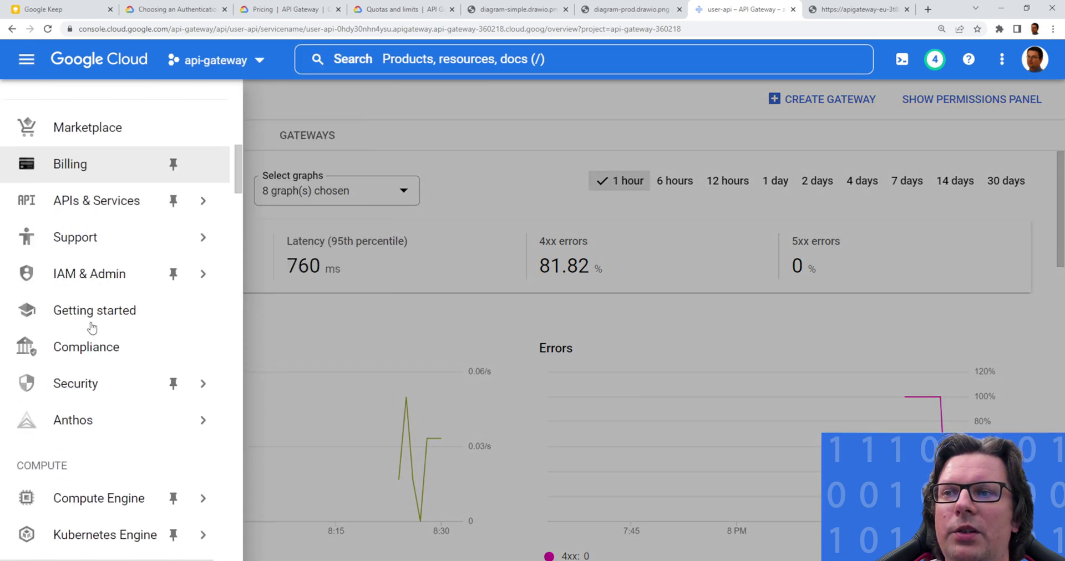
{"action": "scroll", "coordinate": [92, 328], "scroll_direction": "down", "scroll_amount": 8}
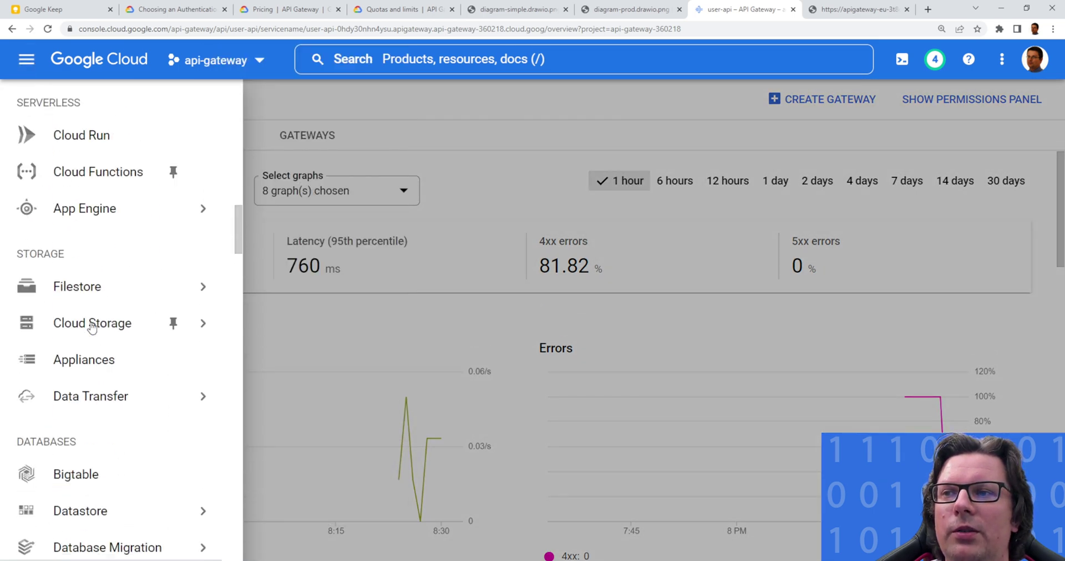
{"action": "scroll", "coordinate": [92, 329], "scroll_direction": "down", "scroll_amount": 12}
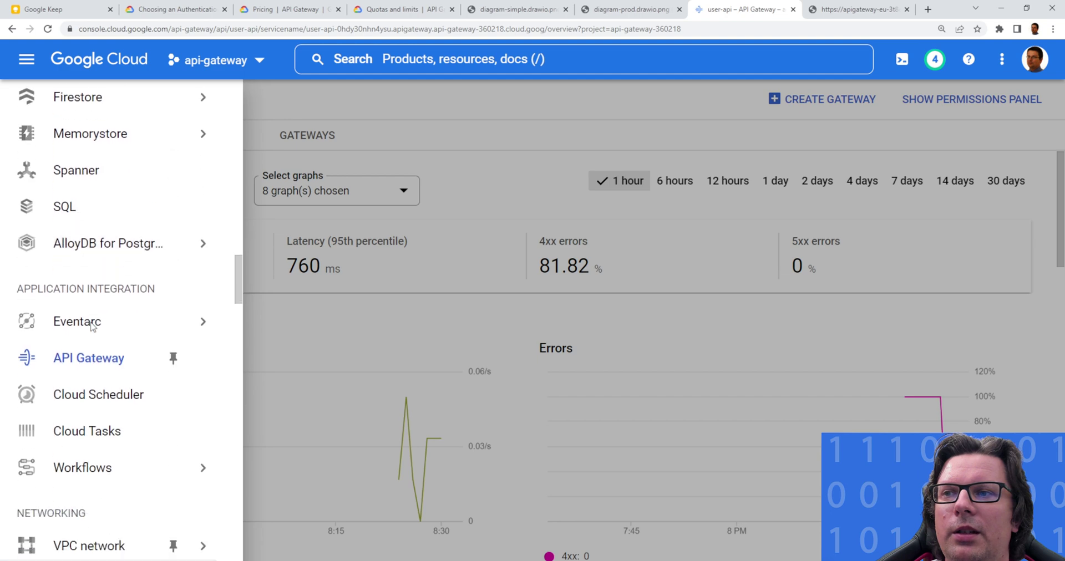
{"action": "scroll", "coordinate": [92, 328], "scroll_direction": "down", "scroll_amount": 5}
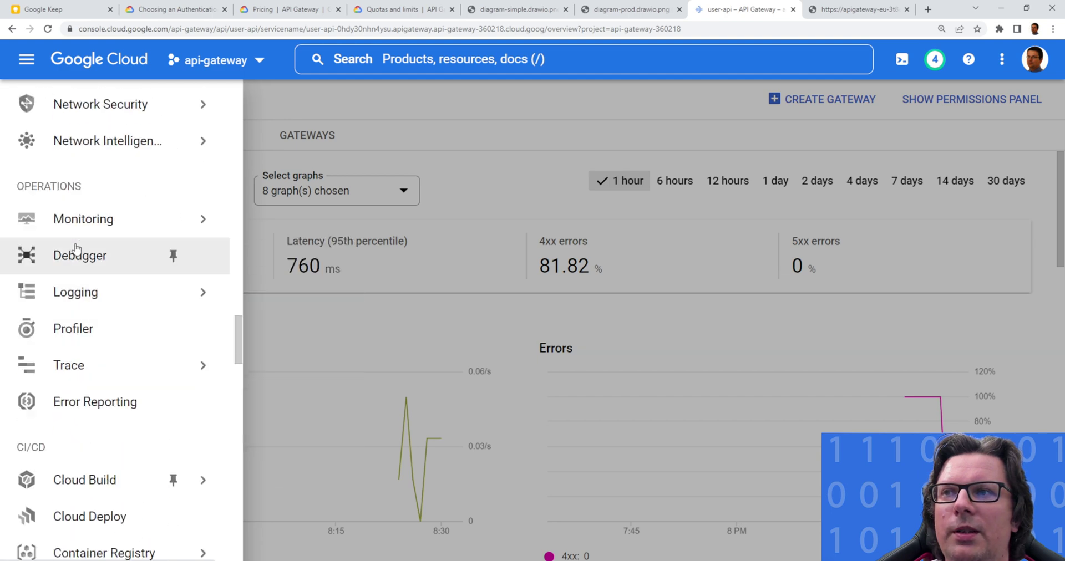
{"action": "left_click", "coordinate": [78, 220]}
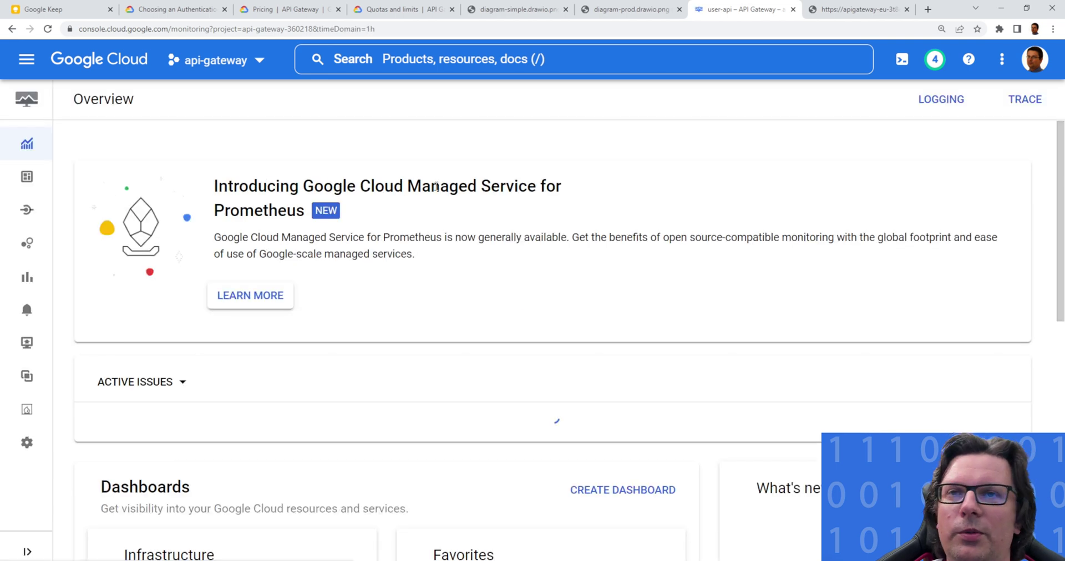
{"action": "scroll", "coordinate": [436, 191], "scroll_direction": "down", "scroll_amount": 5}
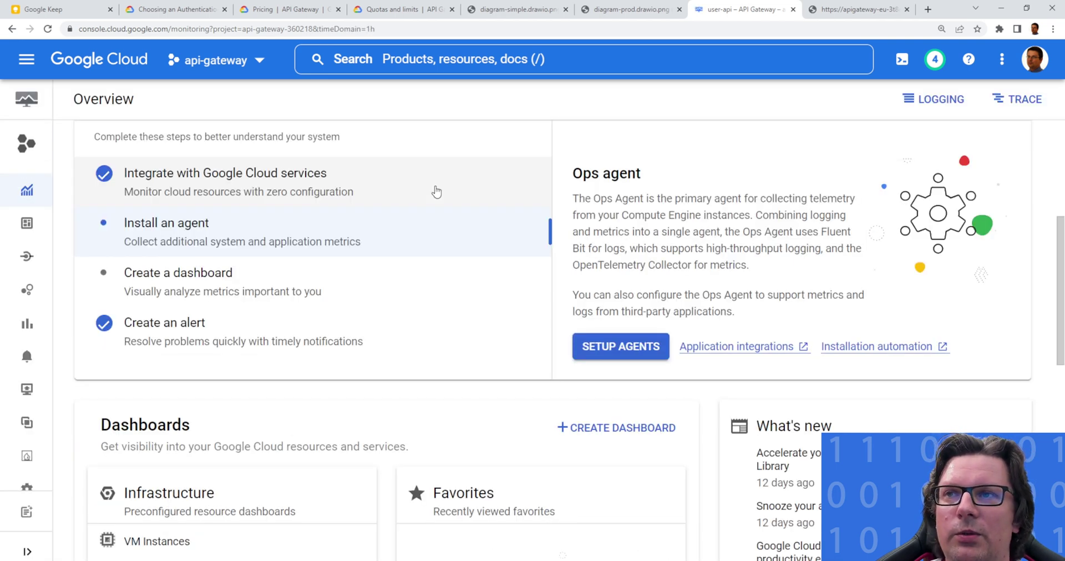
{"action": "mouse_move", "coordinate": [7, 232]}
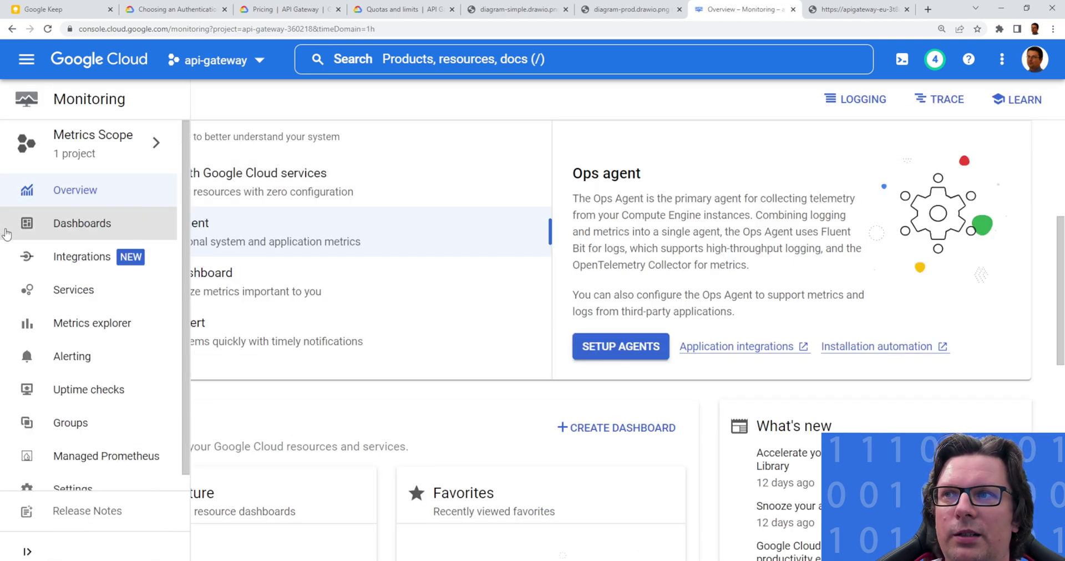
{"action": "left_click", "coordinate": [81, 359]}
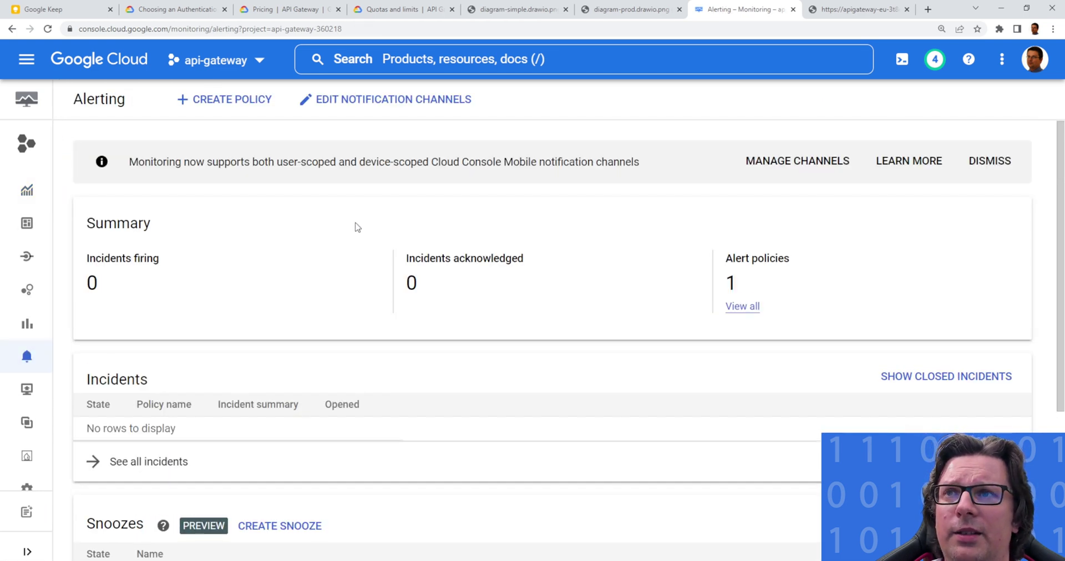
Start a new alerting policy on the API Gateway Proxy Request Count metric
{"action": "left_click", "coordinate": [236, 104]}
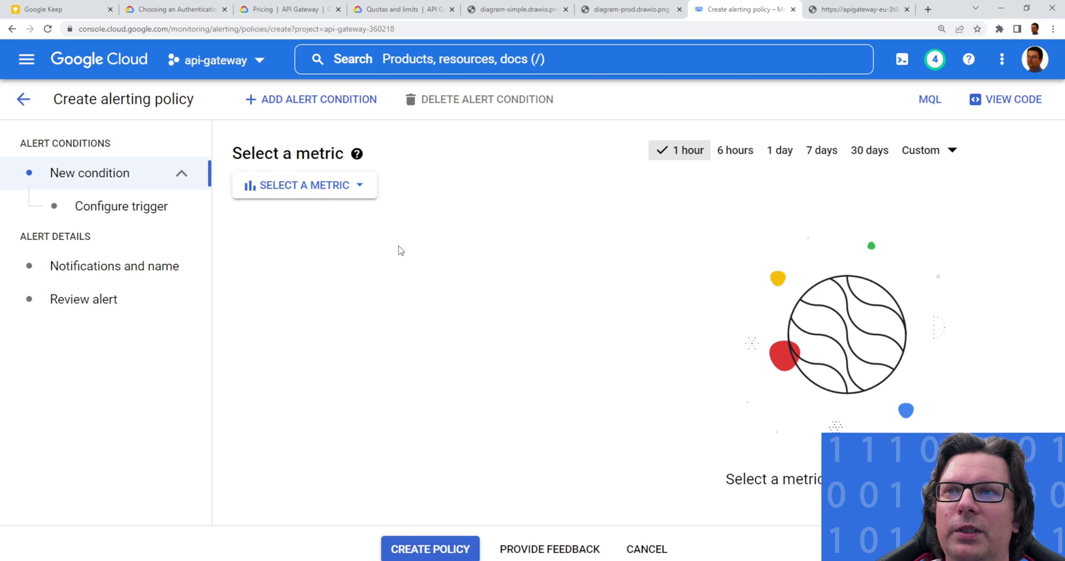
{"action": "left_click", "coordinate": [359, 186]}
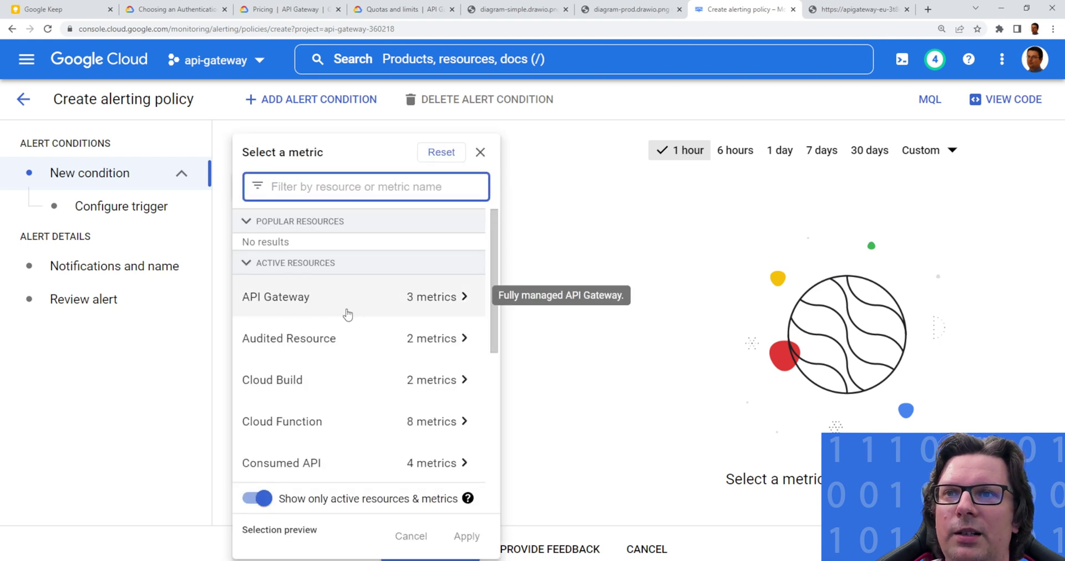
{"action": "left_click", "coordinate": [410, 304]}
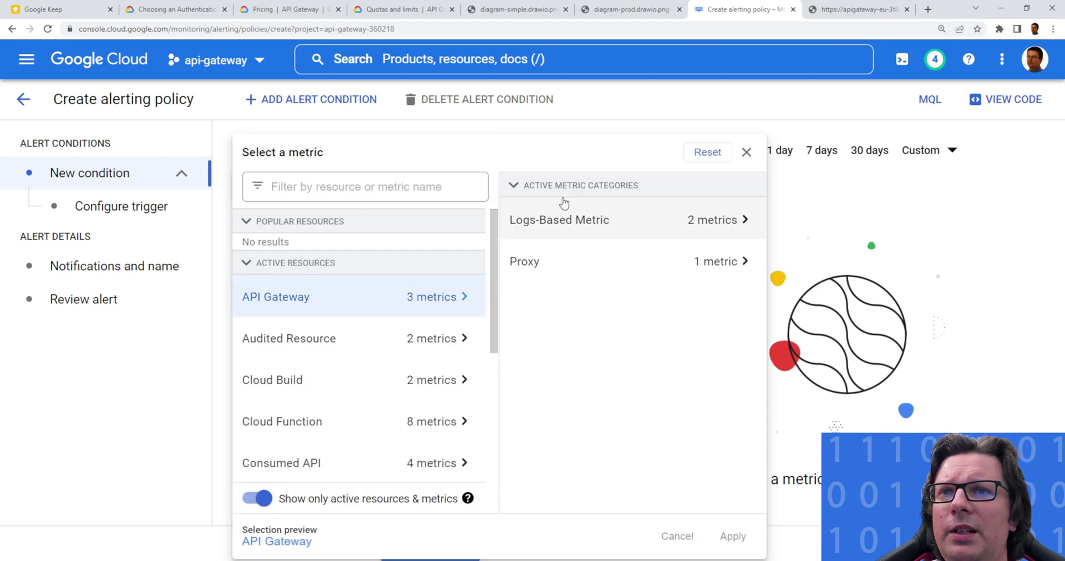
{"action": "left_click", "coordinate": [591, 260]}
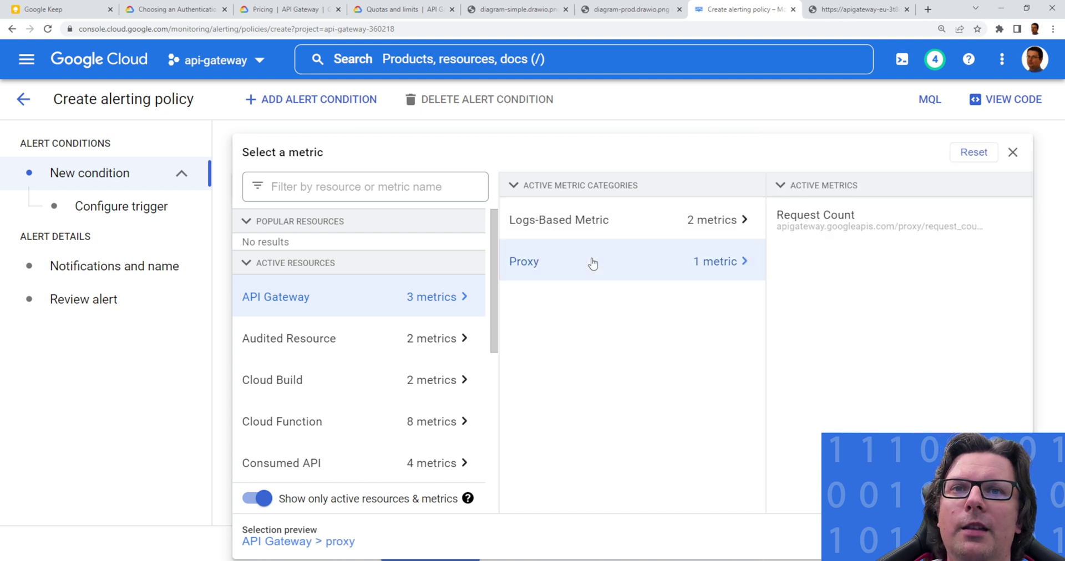
{"action": "mouse_move", "coordinate": [780, 224]}
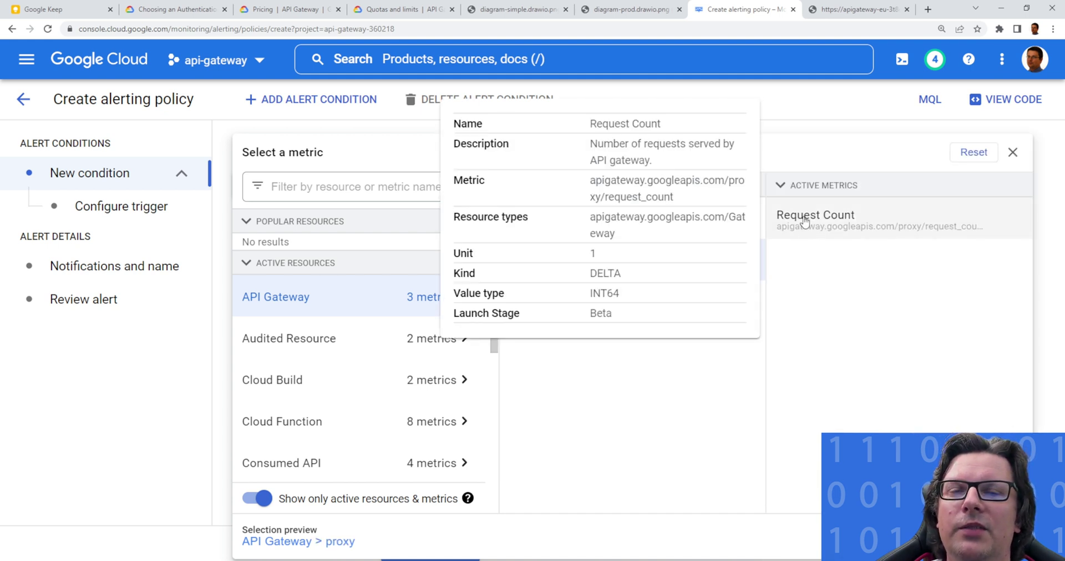
{"action": "left_click", "coordinate": [829, 223]}
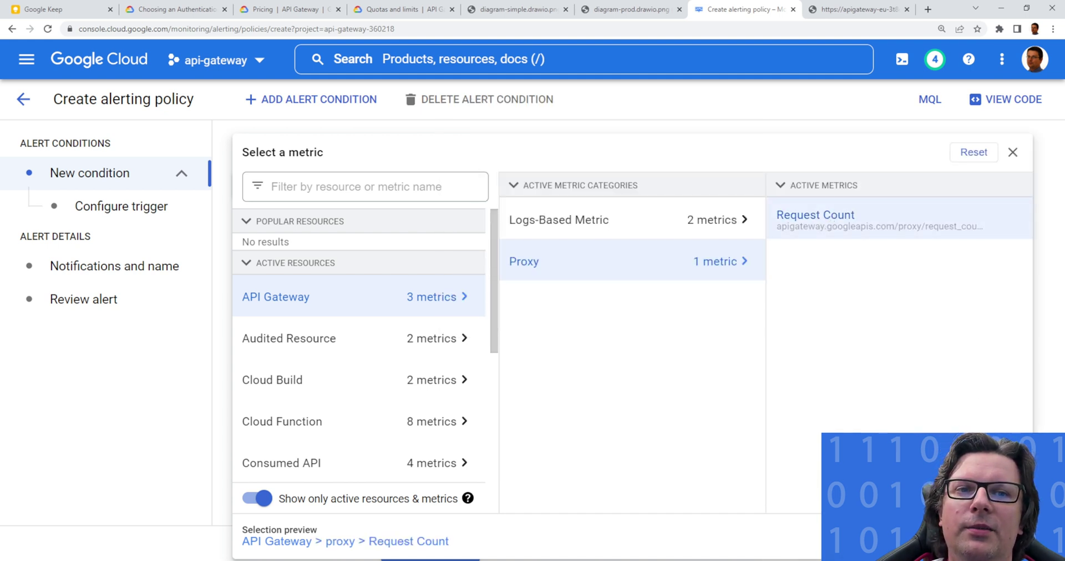
{"action": "left_click", "coordinate": [1001, 547]}
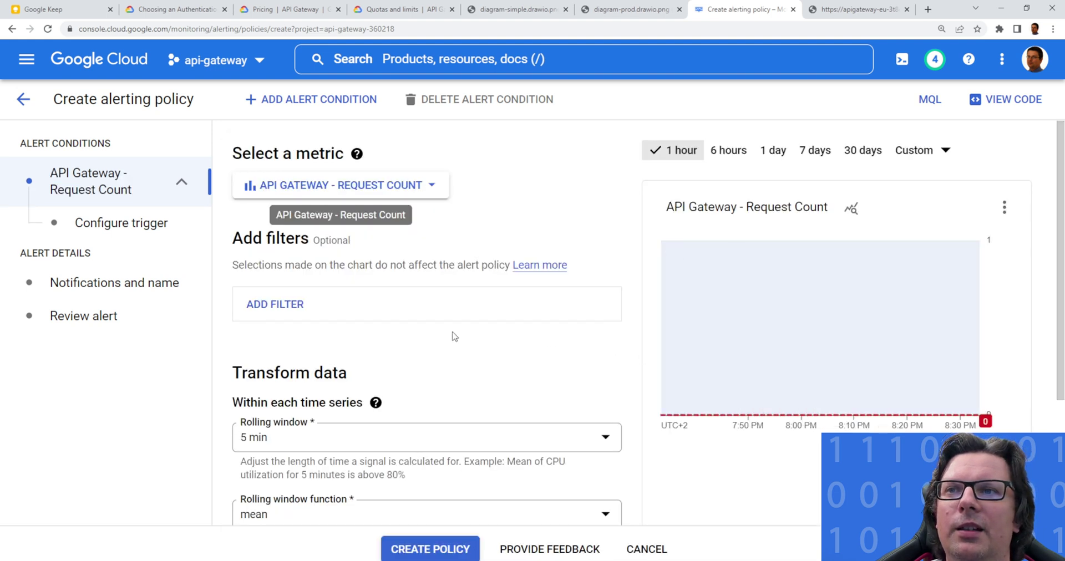
Set the alert trigger to a threshold value of 5 and continue
{"action": "scroll", "coordinate": [452, 330], "scroll_direction": "down", "scroll_amount": 3}
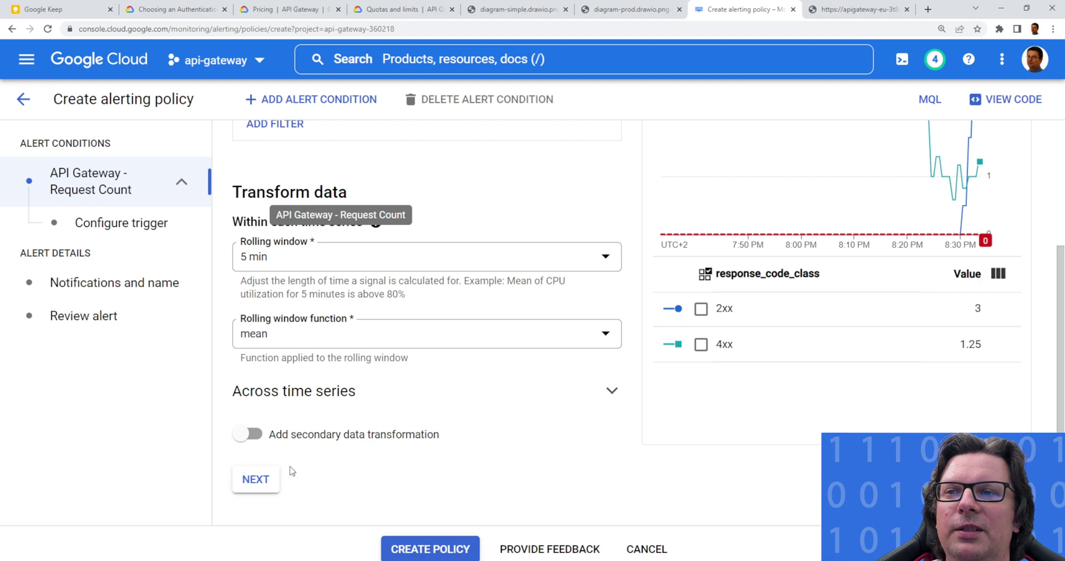
{"action": "left_click", "coordinate": [256, 478]}
{"action": "scroll", "coordinate": [425, 357], "scroll_direction": "down", "scroll_amount": 3}
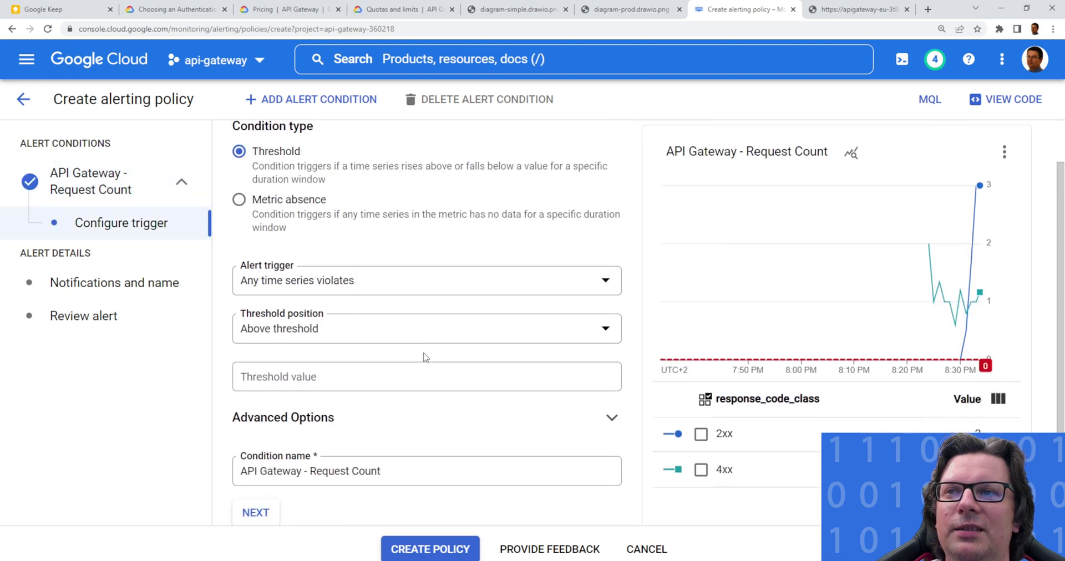
{"action": "left_click", "coordinate": [399, 294]}
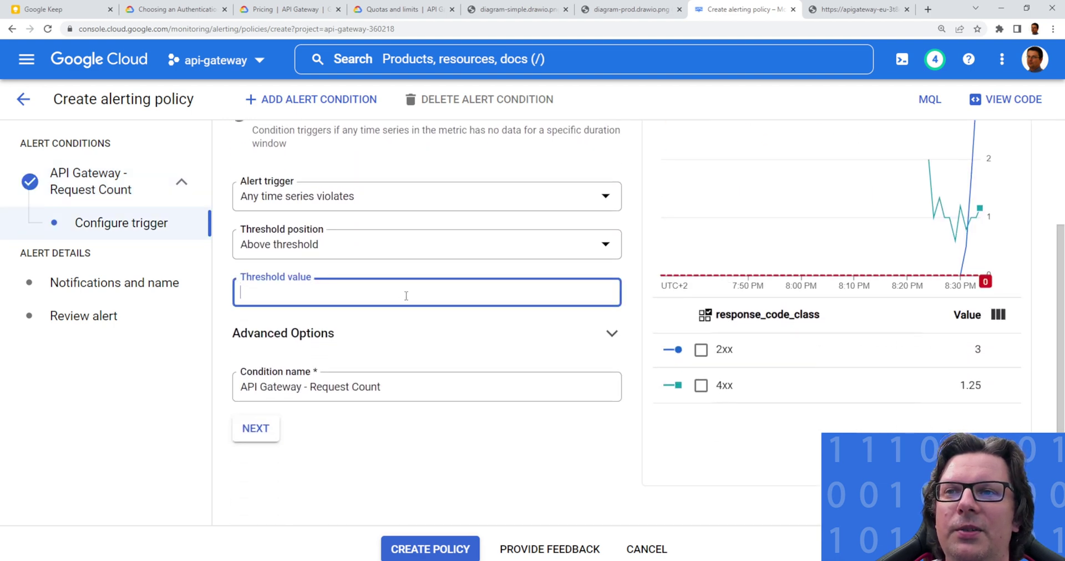
{"action": "type", "text": "5"}
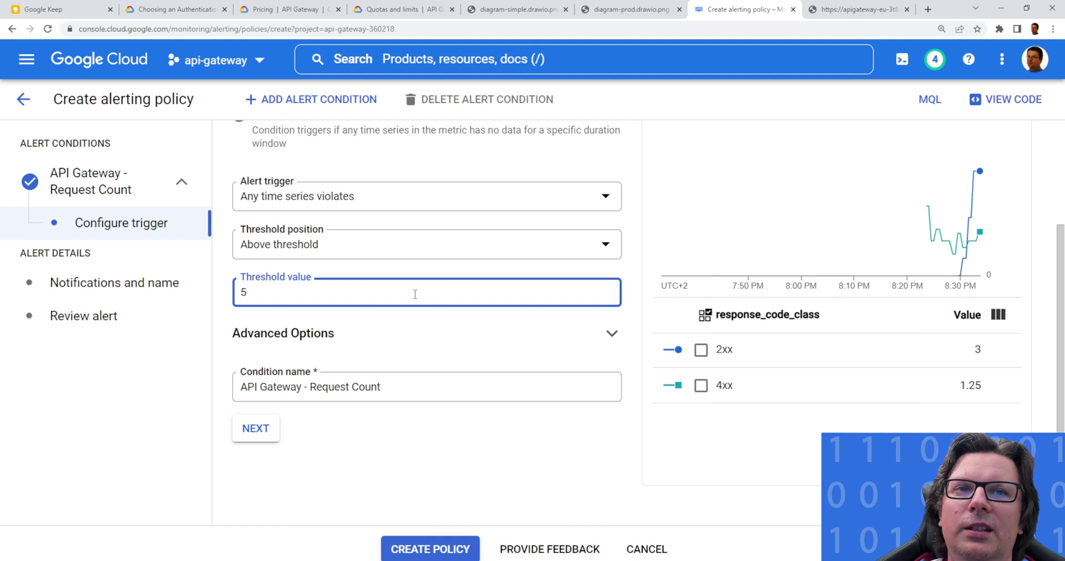
{"action": "left_click", "coordinate": [251, 435]}
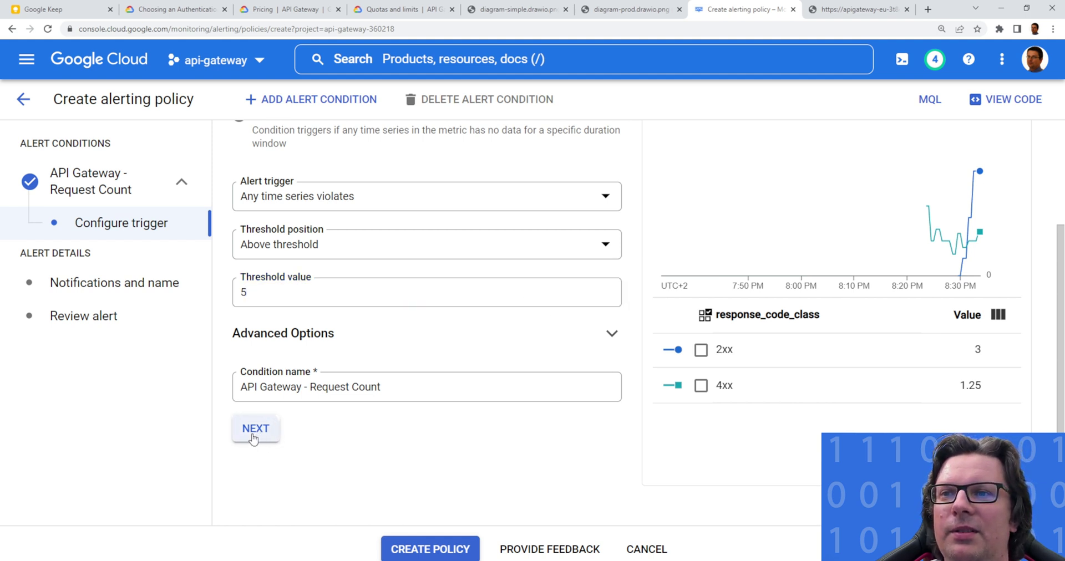
Select the email notification channel and enable notify on incident closure
{"action": "left_click", "coordinate": [399, 262]}
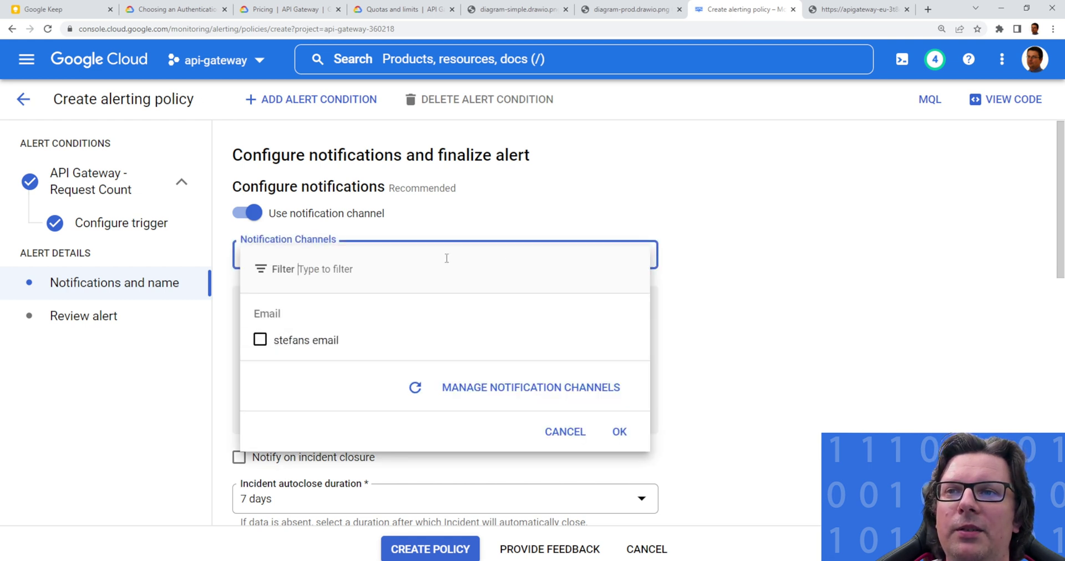
{"action": "left_click", "coordinate": [259, 340]}
{"action": "left_click", "coordinate": [620, 432]}
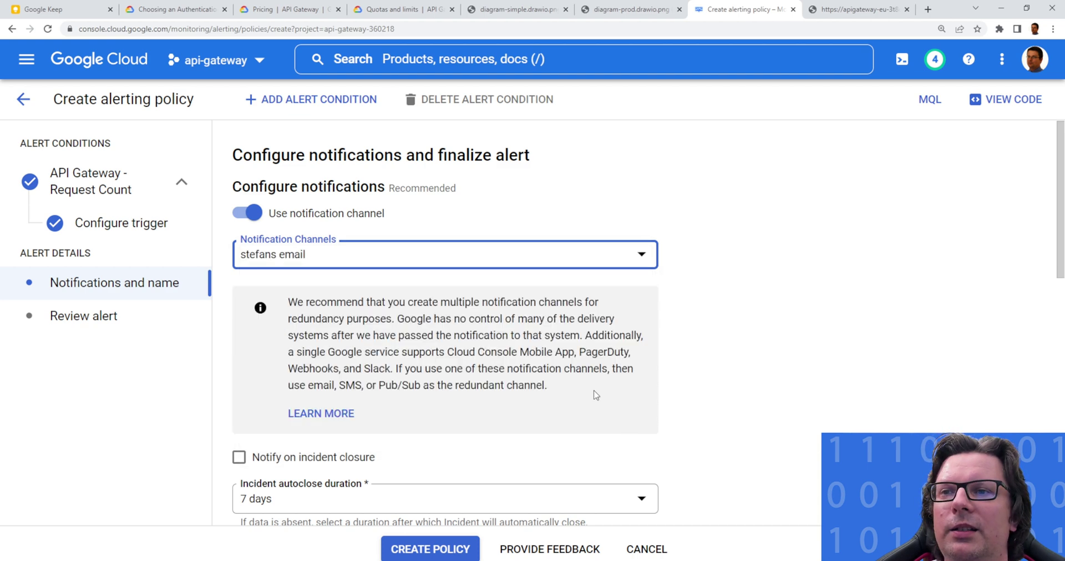
{"action": "scroll", "coordinate": [513, 363], "scroll_direction": "down", "scroll_amount": 3}
{"action": "left_click", "coordinate": [312, 297]}
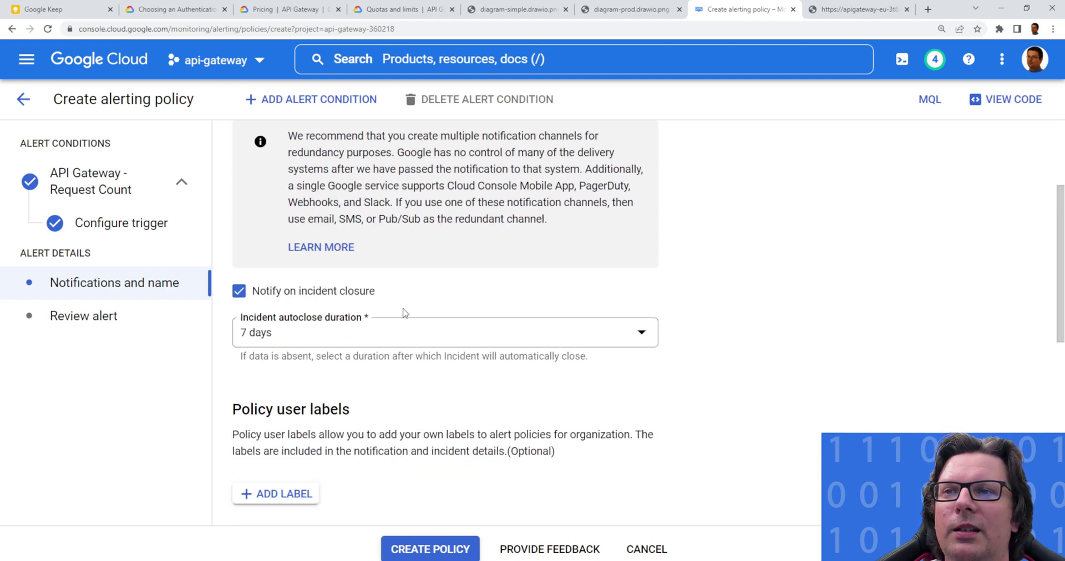
Name the policy 'alert for too many request' and create it
{"action": "scroll", "coordinate": [422, 309], "scroll_direction": "down", "scroll_amount": 2}
{"action": "scroll", "coordinate": [416, 333], "scroll_direction": "down", "scroll_amount": 4}
{"action": "scroll", "coordinate": [415, 364], "scroll_direction": "down", "scroll_amount": 3}
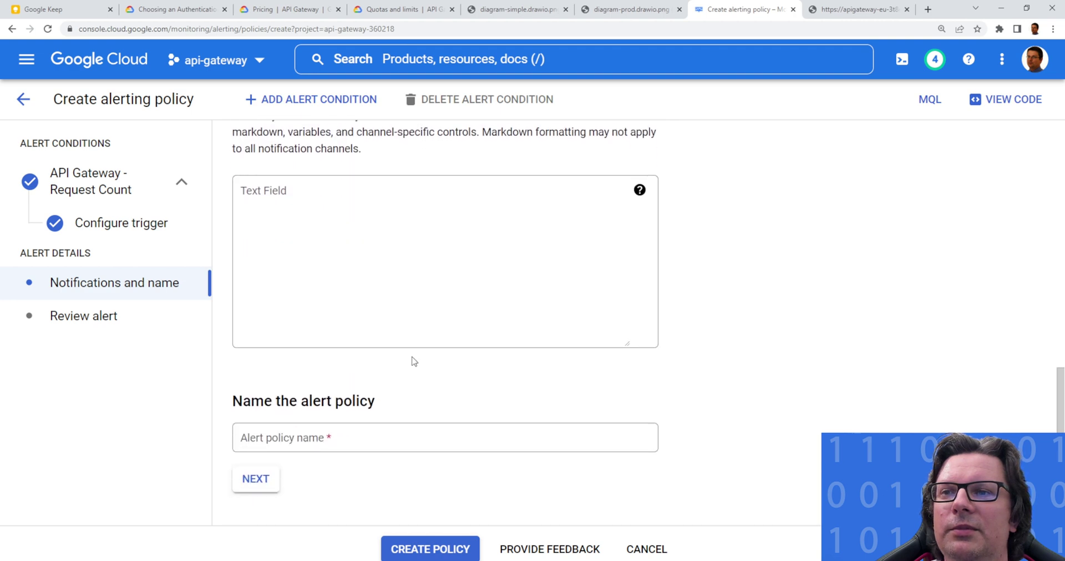
{"action": "left_click", "coordinate": [301, 441]}
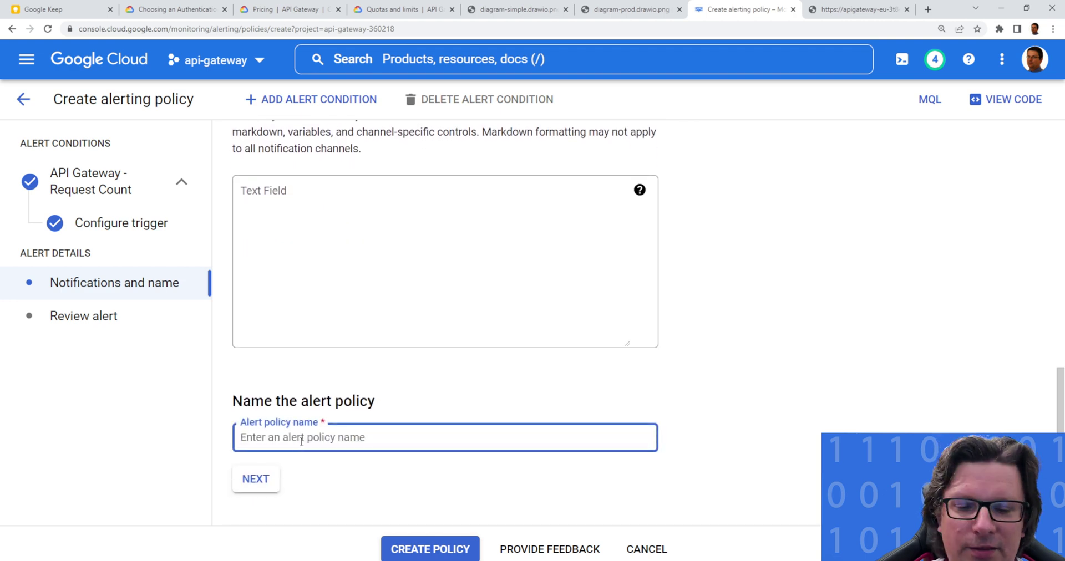
{"action": "type", "text": "alert for too many request"}
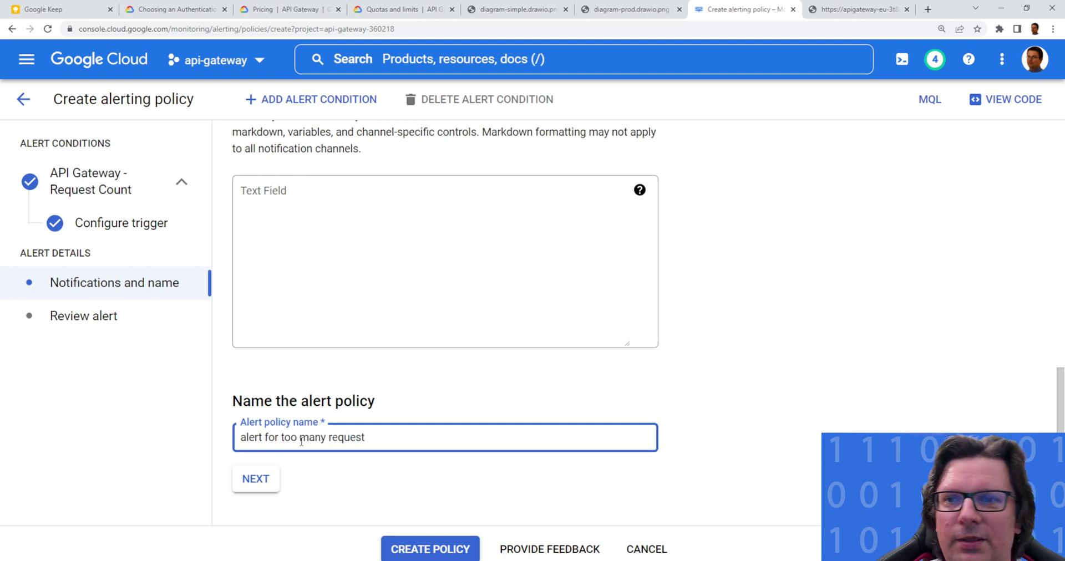
{"action": "left_click", "coordinate": [255, 479]}
{"action": "scroll", "coordinate": [366, 366], "scroll_direction": "down", "scroll_amount": 3}
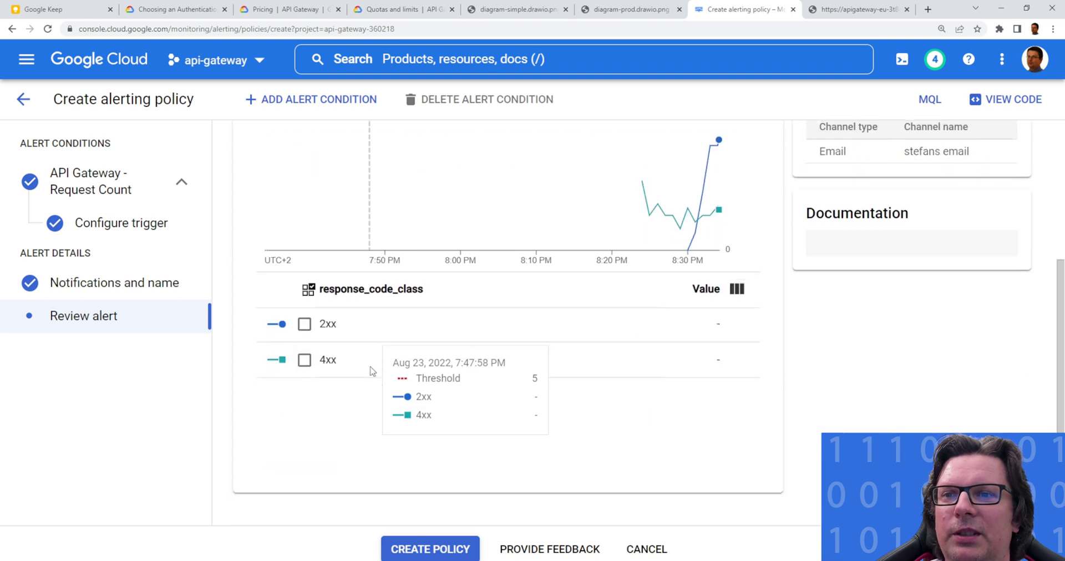
{"action": "left_click", "coordinate": [437, 546]}
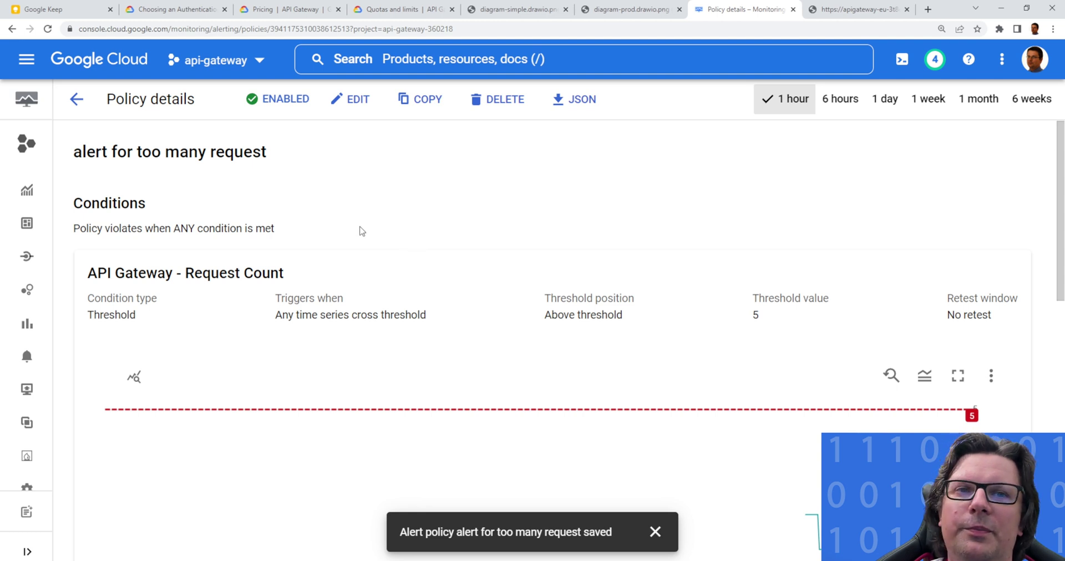
Read through the Choosing an Authentication Method guide, then move to the Pricing tab
{"action": "left_click", "coordinate": [178, 10]}
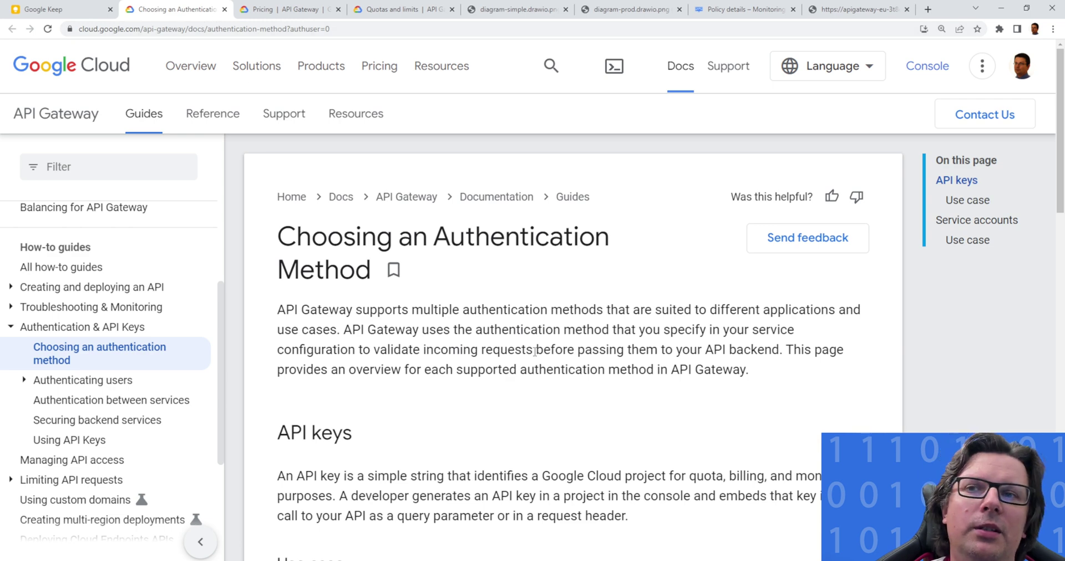
{"action": "scroll", "coordinate": [501, 333], "scroll_direction": "down", "scroll_amount": 6}
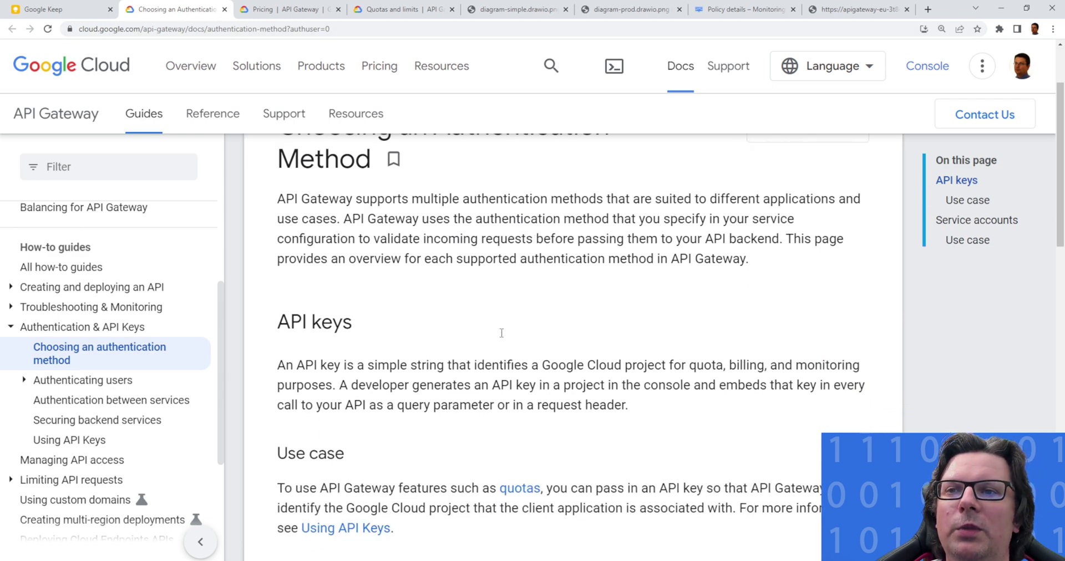
{"action": "scroll", "coordinate": [502, 338], "scroll_direction": "up", "scroll_amount": 5}
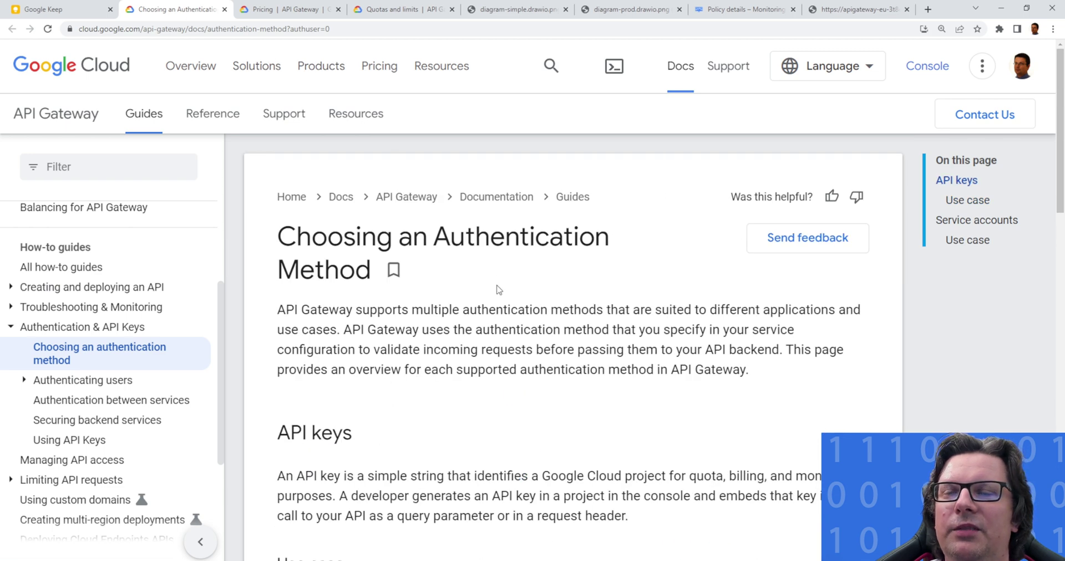
{"action": "scroll", "coordinate": [506, 303], "scroll_direction": "down", "scroll_amount": 3}
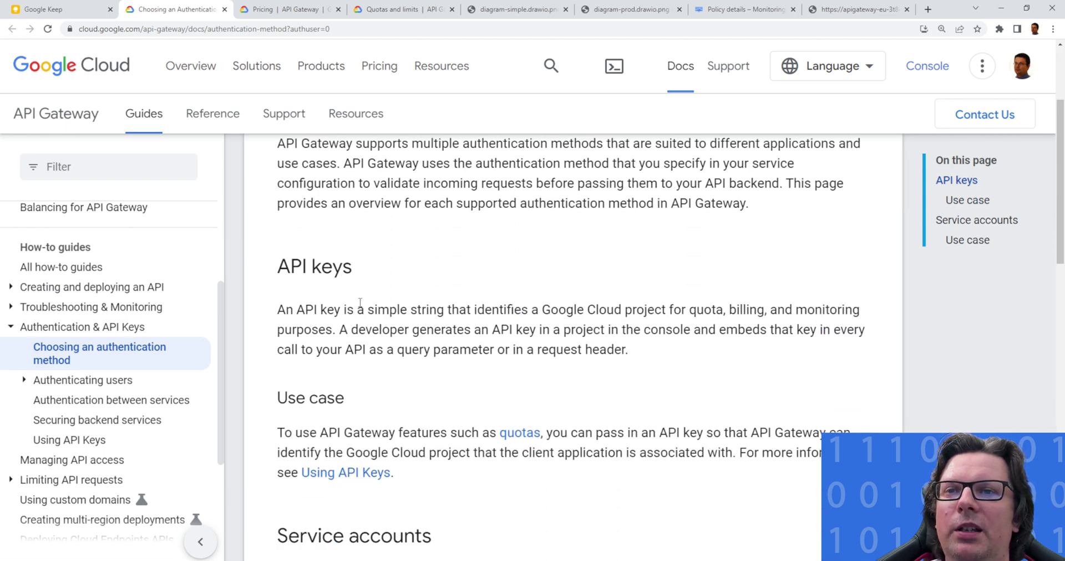
{"action": "scroll", "coordinate": [359, 302], "scroll_direction": "down", "scroll_amount": 2}
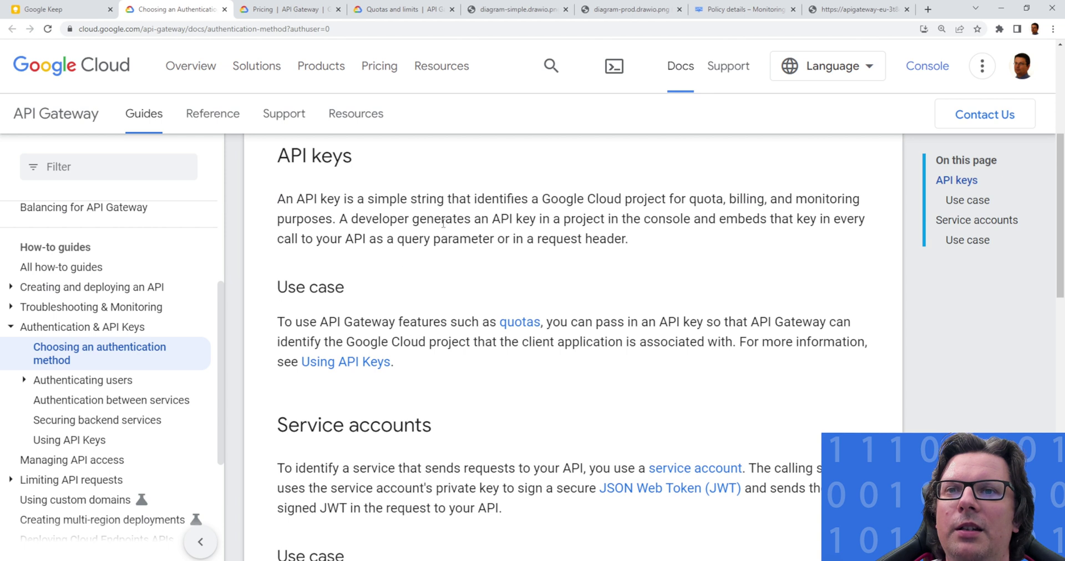
{"action": "scroll", "coordinate": [443, 223], "scroll_direction": "down", "scroll_amount": 1}
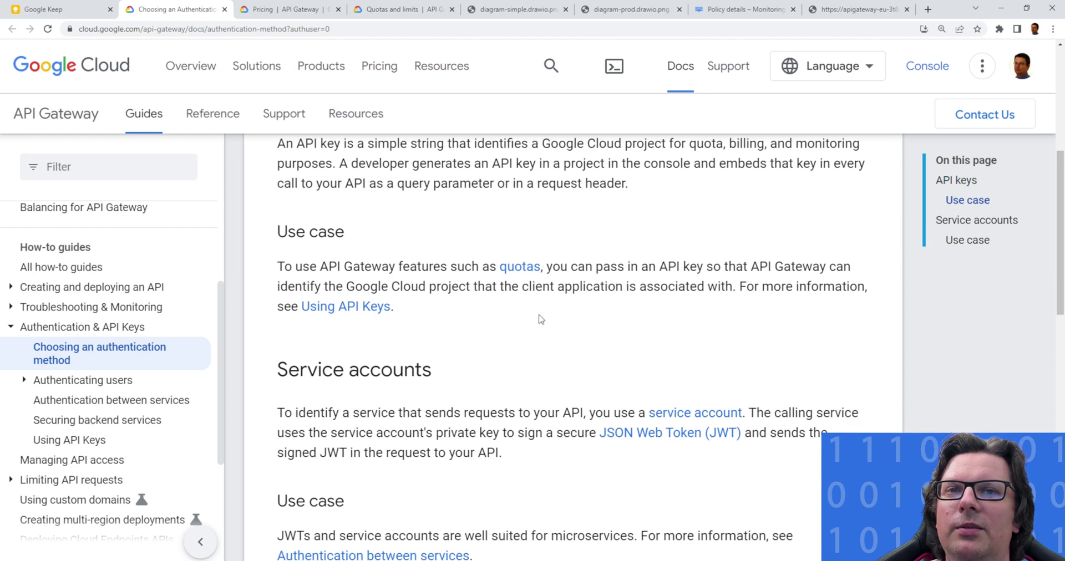
{"action": "scroll", "coordinate": [530, 306], "scroll_direction": "down", "scroll_amount": 2}
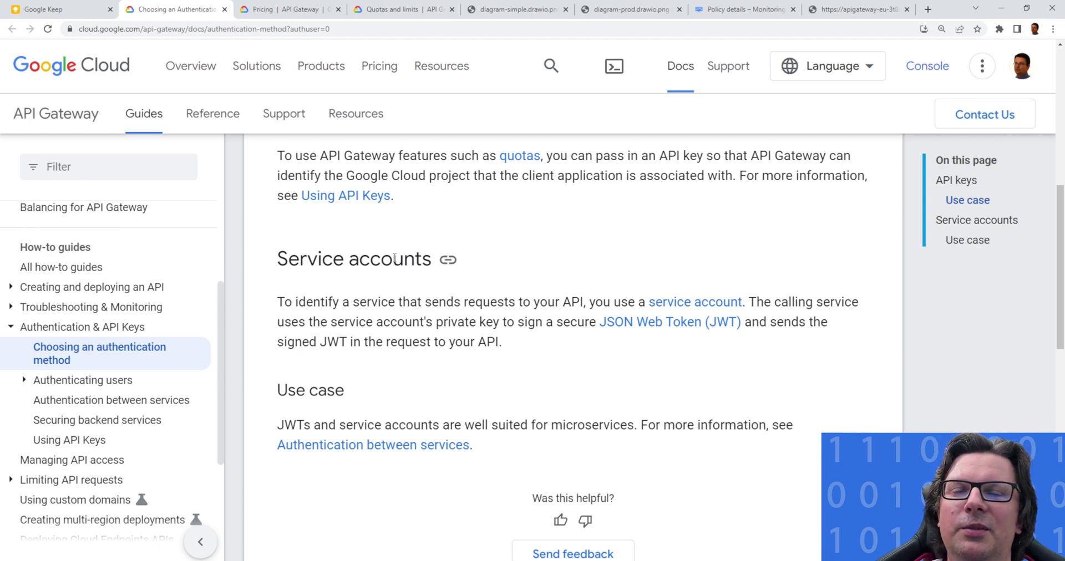
{"action": "key", "text": "ctrl+Tab"}
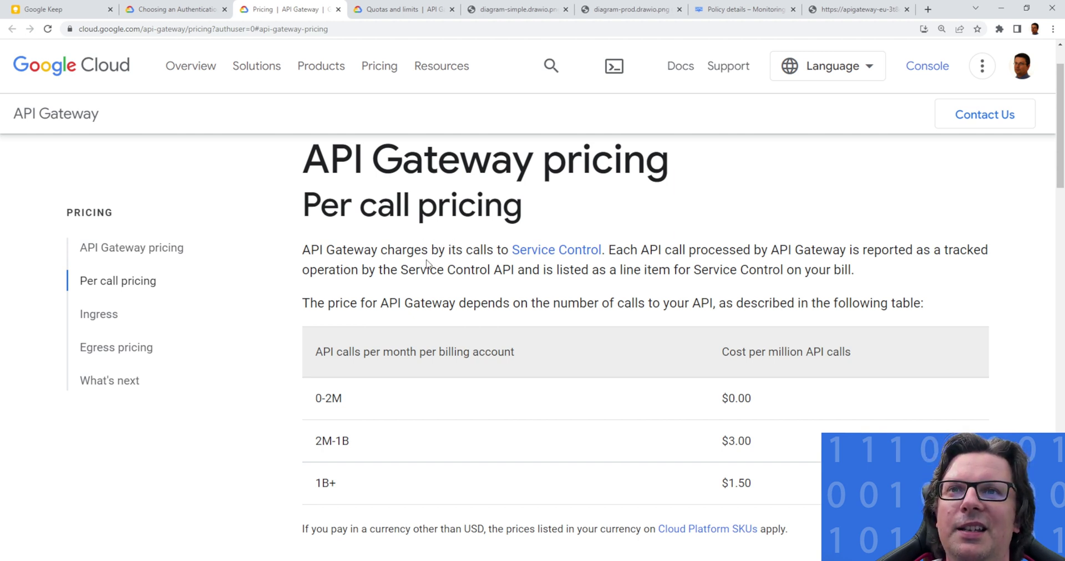
Review per-call and egress pricing, noting the 2M free-tier limit, then go to Quotas and limits
{"action": "scroll", "coordinate": [427, 263], "scroll_direction": "down", "scroll_amount": 3}
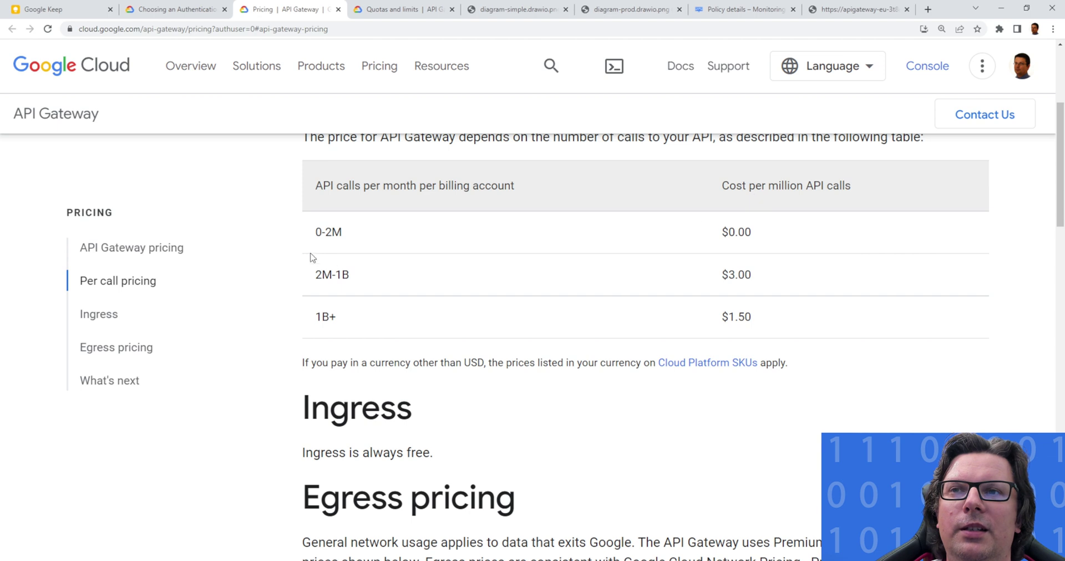
{"action": "left_click_drag", "start_coordinate": [321, 230], "coordinate": [342, 231]}
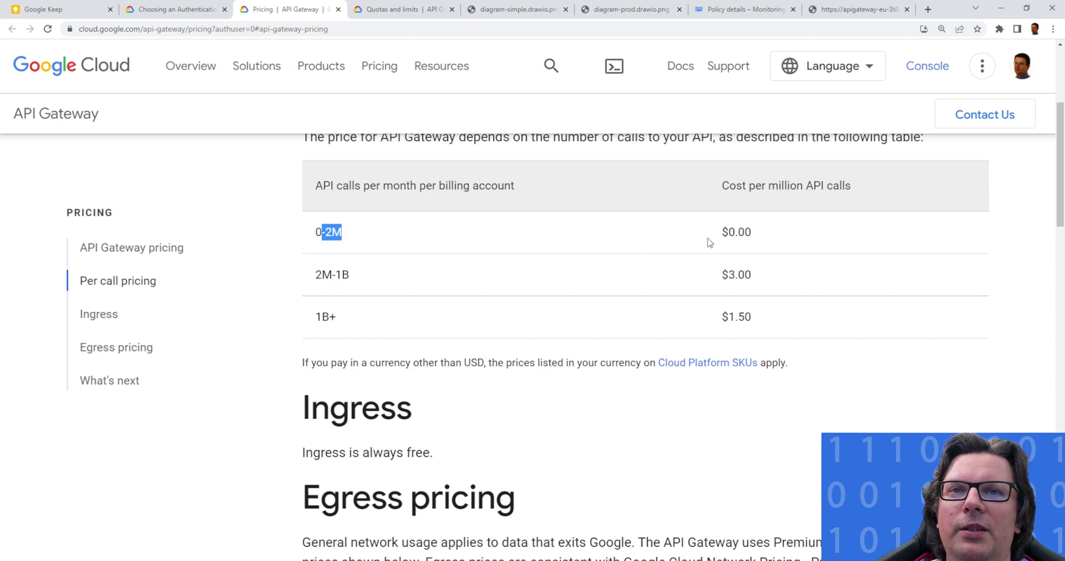
{"action": "scroll", "coordinate": [433, 289], "scroll_direction": "down", "scroll_amount": 1}
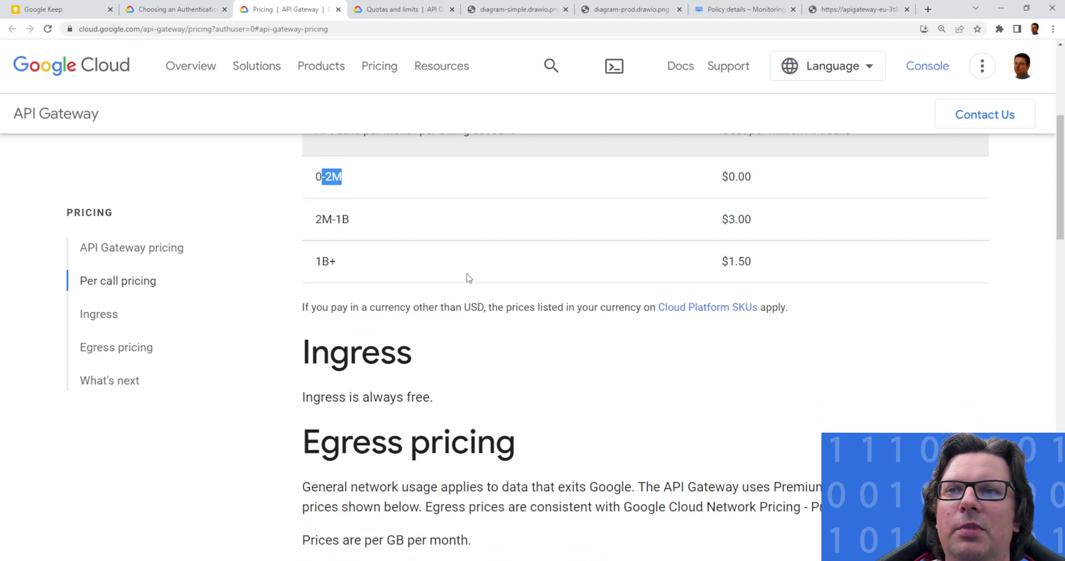
{"action": "scroll", "coordinate": [482, 276], "scroll_direction": "down", "scroll_amount": 2}
{"action": "scroll", "coordinate": [503, 274], "scroll_direction": "down", "scroll_amount": 1}
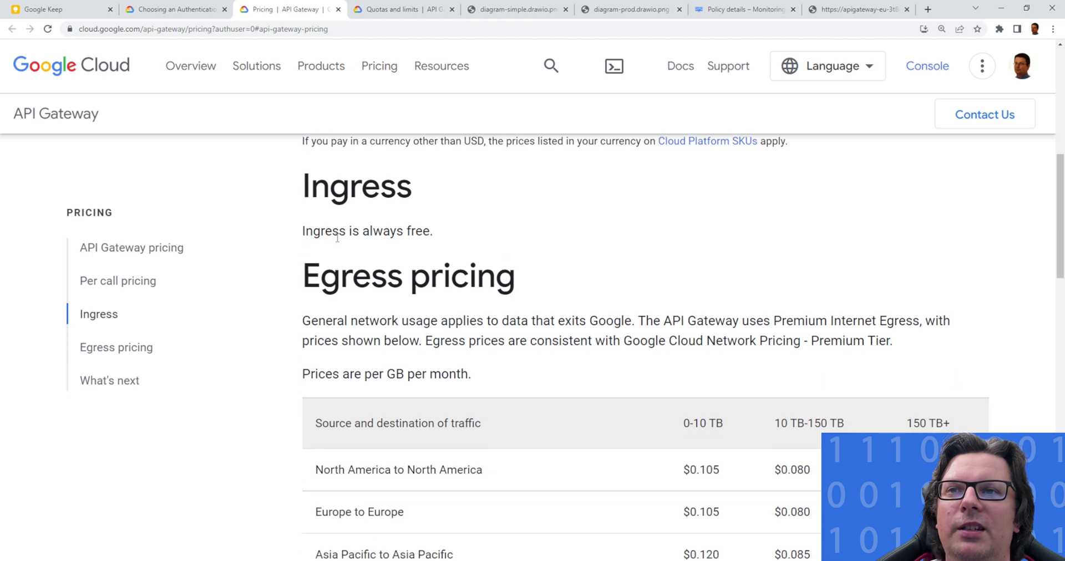
{"action": "scroll", "coordinate": [516, 246], "scroll_direction": "down", "scroll_amount": 5}
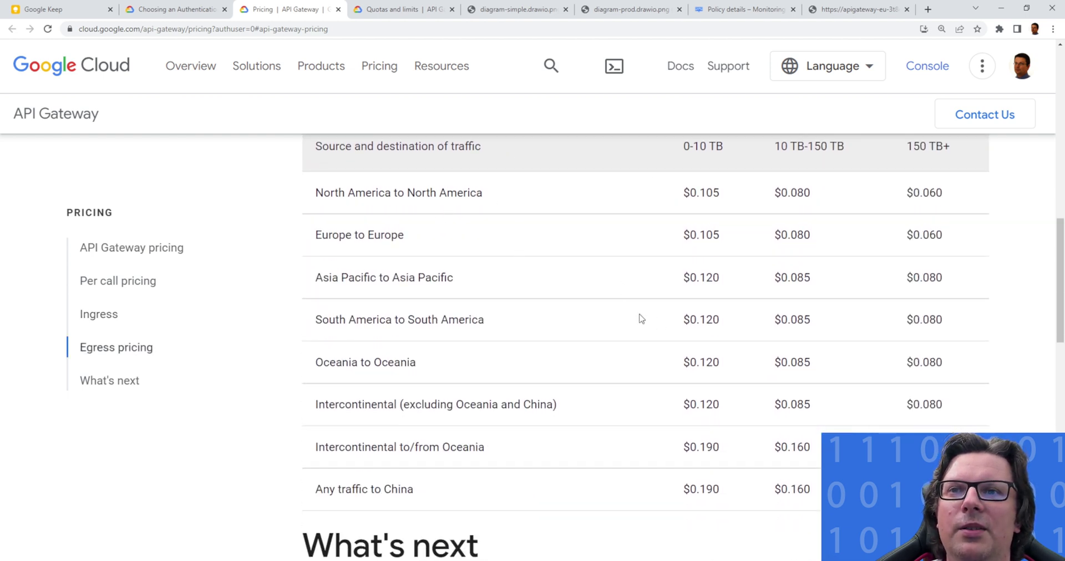
{"action": "scroll", "coordinate": [619, 306], "scroll_direction": "down", "scroll_amount": 3}
{"action": "scroll", "coordinate": [620, 306], "scroll_direction": "up", "scroll_amount": 6}
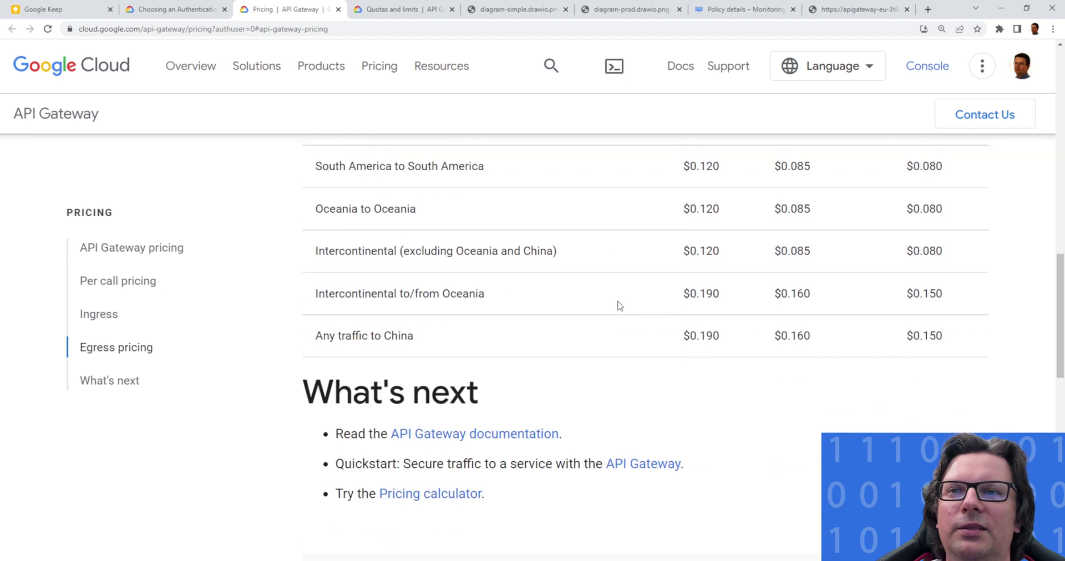
{"action": "scroll", "coordinate": [619, 305], "scroll_direction": "down", "scroll_amount": 4}
{"action": "scroll", "coordinate": [620, 305], "scroll_direction": "down", "scroll_amount": 3}
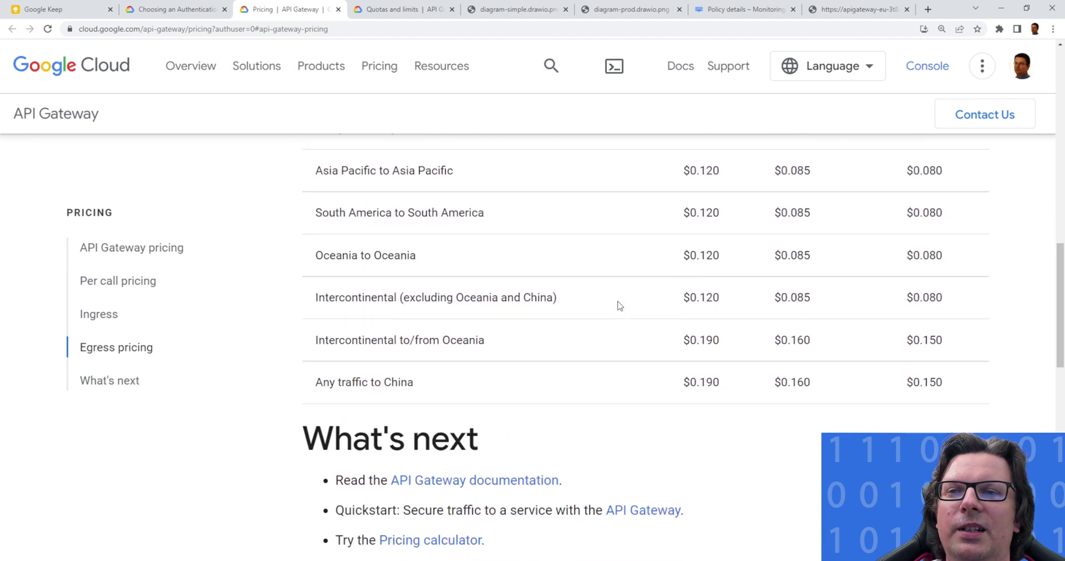
{"action": "scroll", "coordinate": [630, 302], "scroll_direction": "down", "scroll_amount": 4}
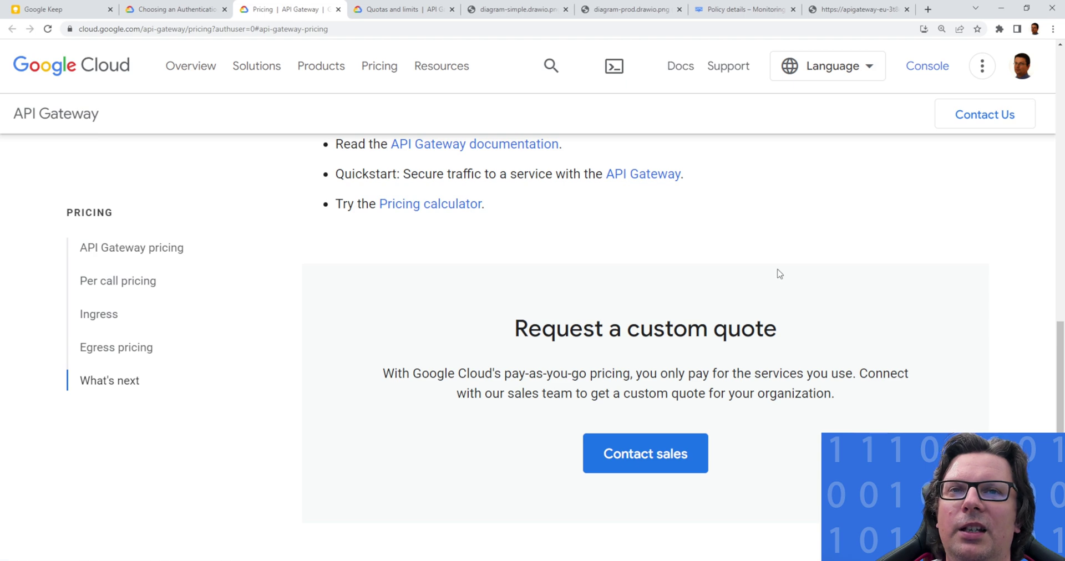
{"action": "scroll", "coordinate": [435, 226], "scroll_direction": "down", "scroll_amount": 3}
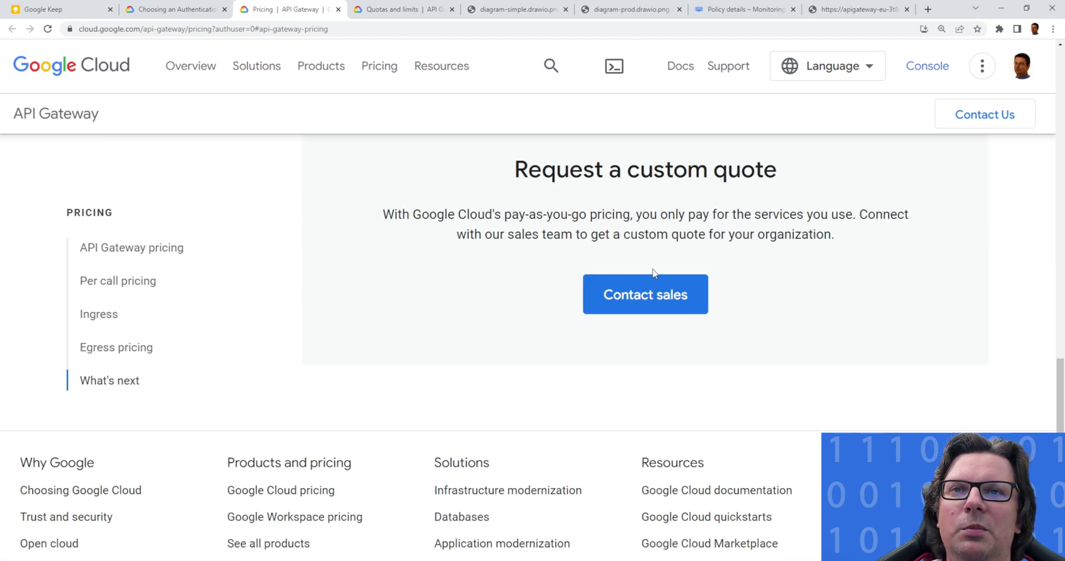
{"action": "scroll", "coordinate": [593, 242], "scroll_direction": "up", "scroll_amount": 1}
{"action": "scroll", "coordinate": [658, 323], "scroll_direction": "up", "scroll_amount": 15}
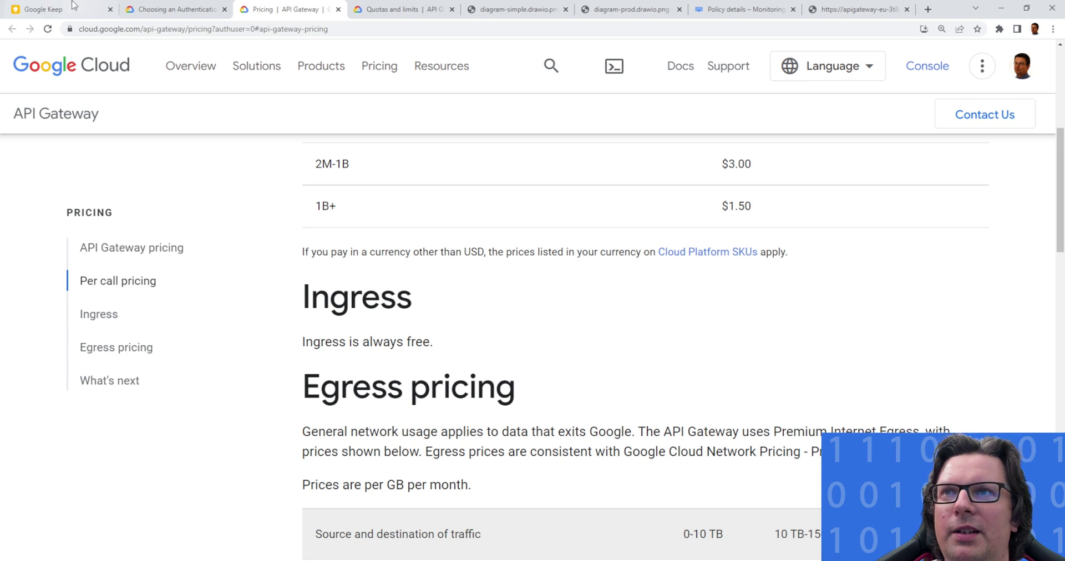
{"action": "key", "text": "ctrl+Tab"}
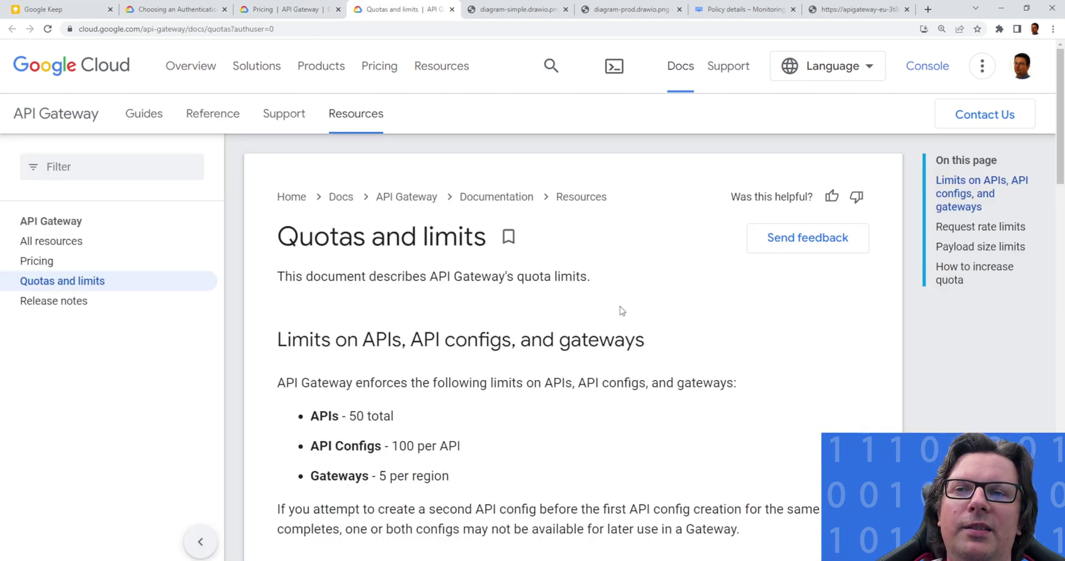
Review the API Gateway quota limits, highlighting the 100-second rate window
{"action": "scroll", "coordinate": [621, 311], "scroll_direction": "down", "scroll_amount": 2}
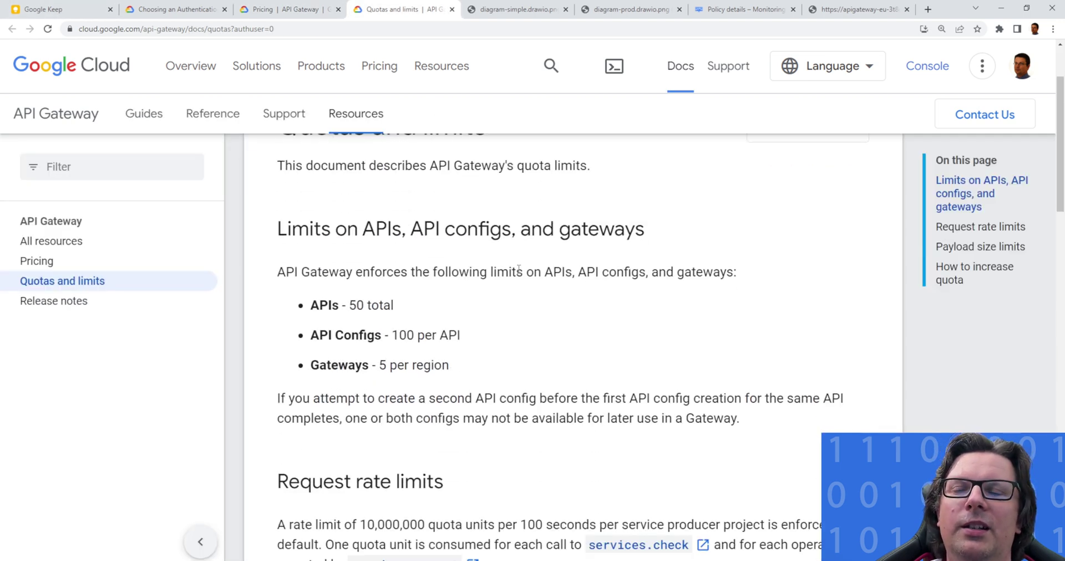
{"action": "scroll", "coordinate": [518, 265], "scroll_direction": "down", "scroll_amount": 2}
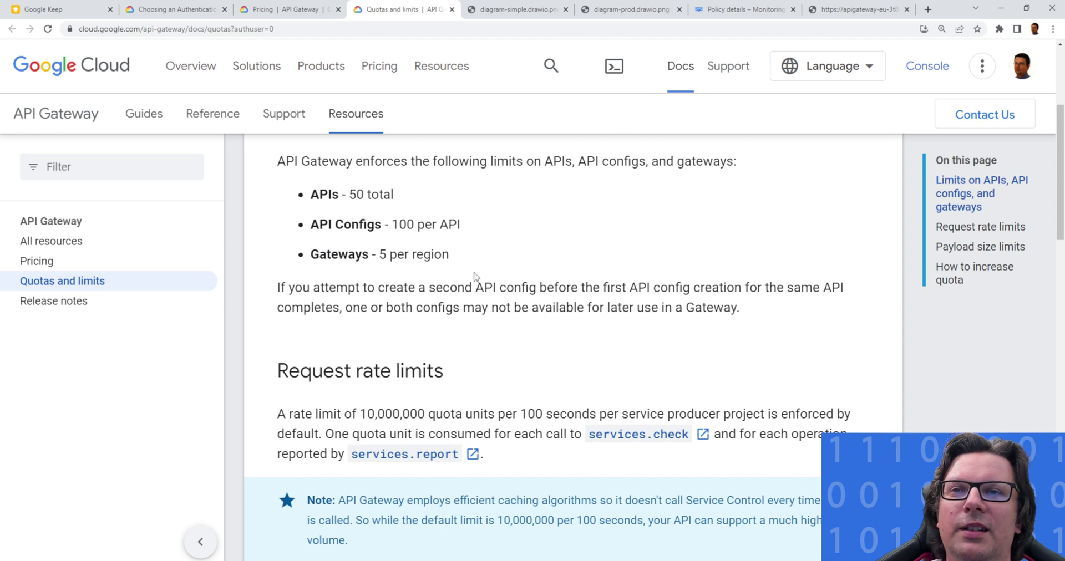
{"action": "scroll", "coordinate": [449, 271], "scroll_direction": "up", "scroll_amount": 4}
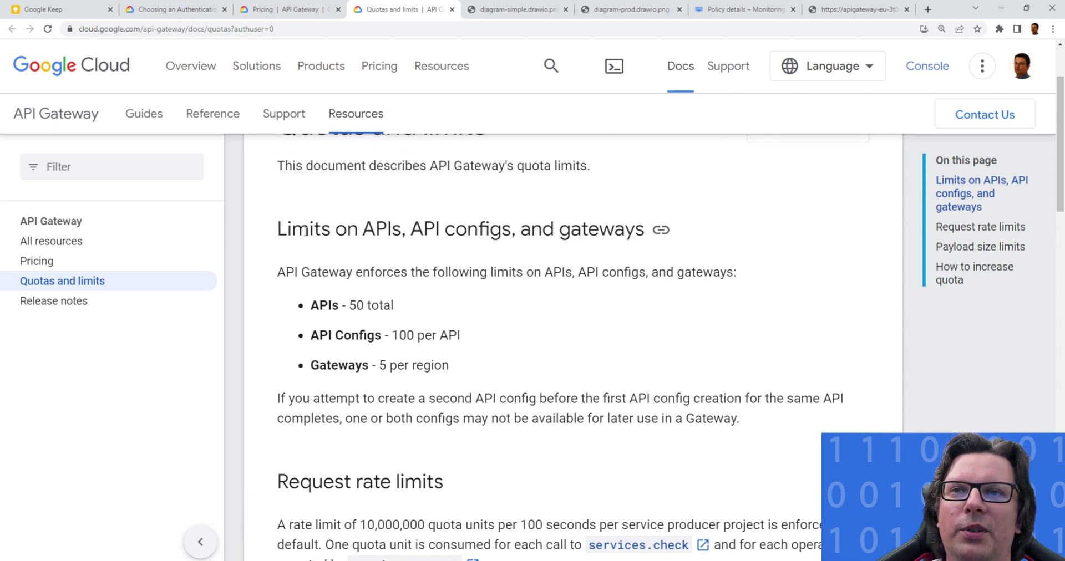
{"action": "scroll", "coordinate": [461, 299], "scroll_direction": "down", "scroll_amount": 7}
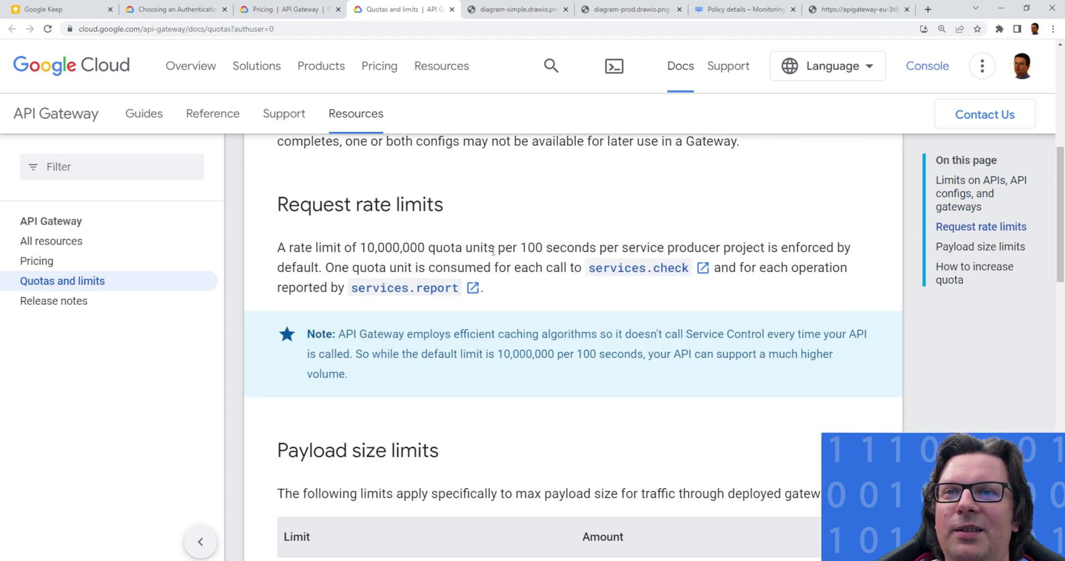
{"action": "left_click_drag", "start_coordinate": [522, 248], "coordinate": [546, 247]}
{"action": "left_click", "coordinate": [579, 248]}
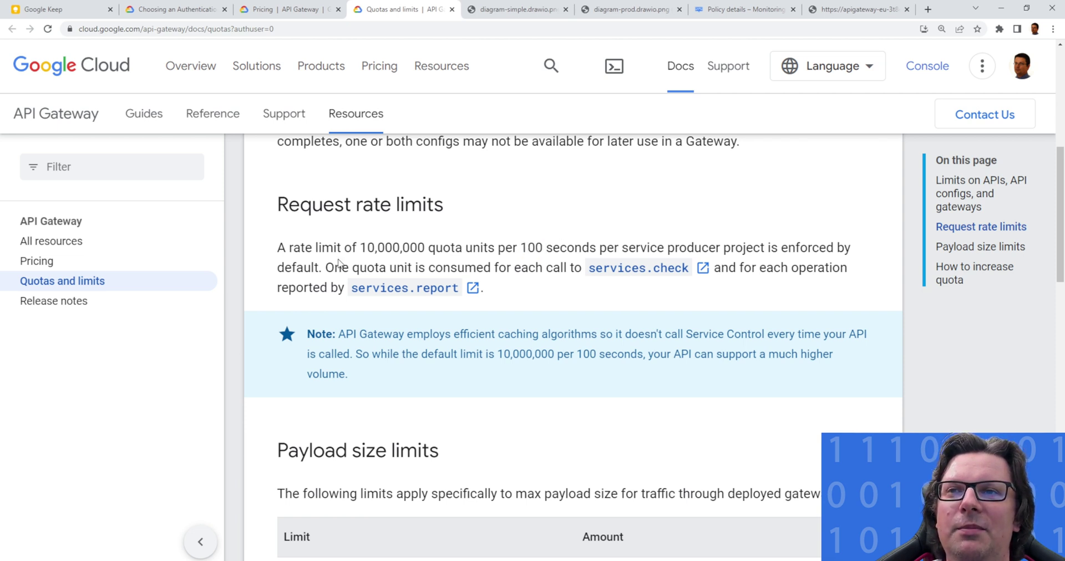
{"action": "scroll", "coordinate": [310, 253], "scroll_direction": "down", "scroll_amount": 2}
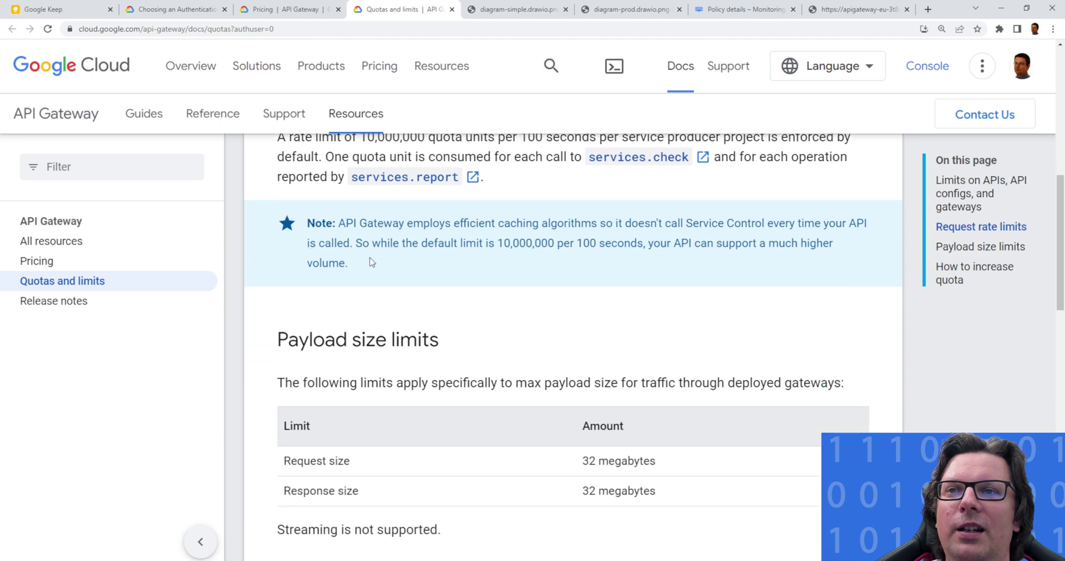
{"action": "scroll", "coordinate": [372, 262], "scroll_direction": "down", "scroll_amount": 5}
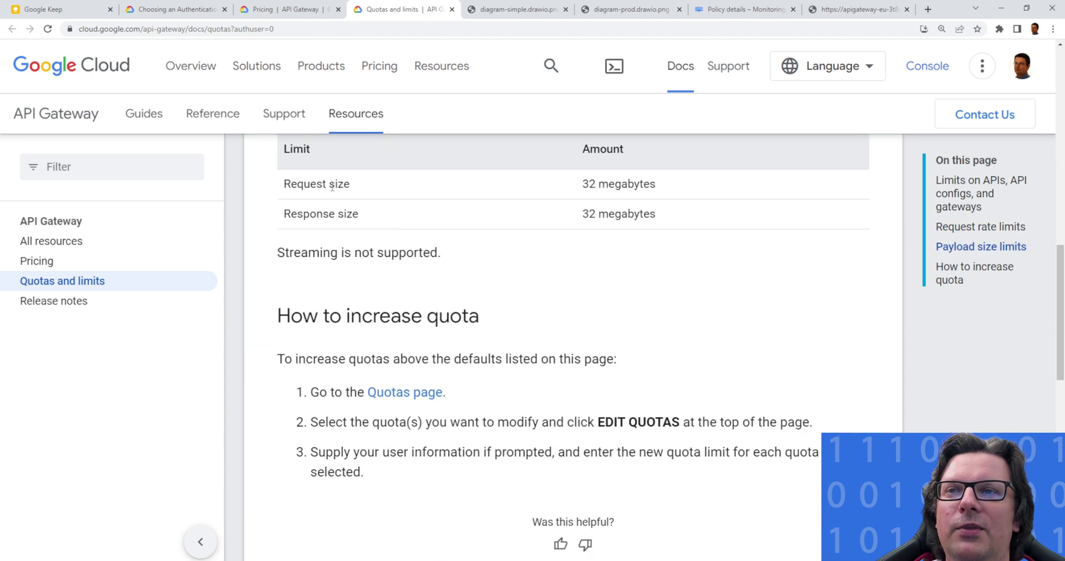
{"action": "scroll", "coordinate": [577, 243], "scroll_direction": "down", "scroll_amount": 4}
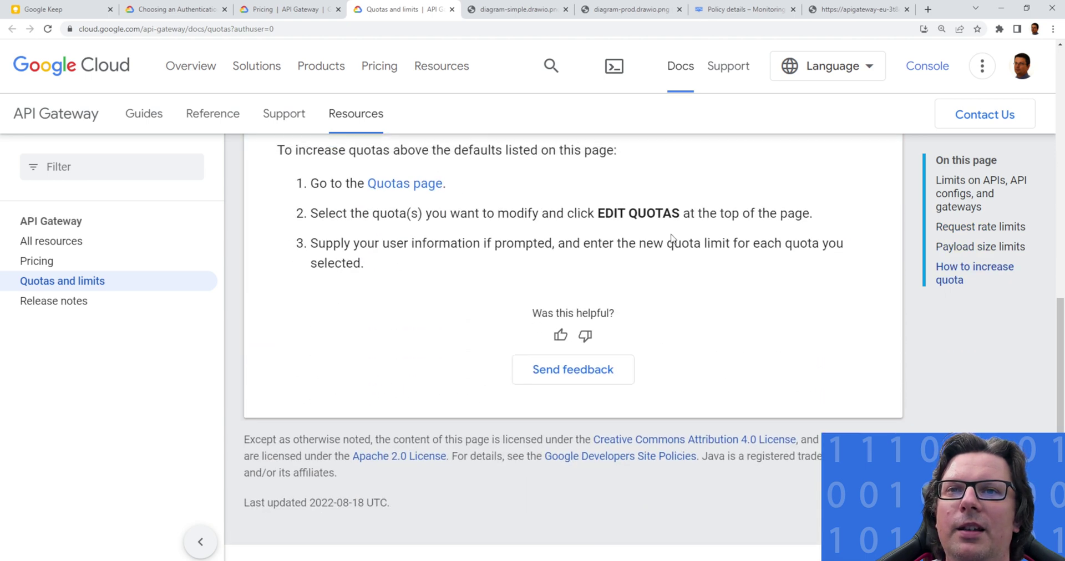
{"action": "scroll", "coordinate": [672, 238], "scroll_direction": "up", "scroll_amount": 2}
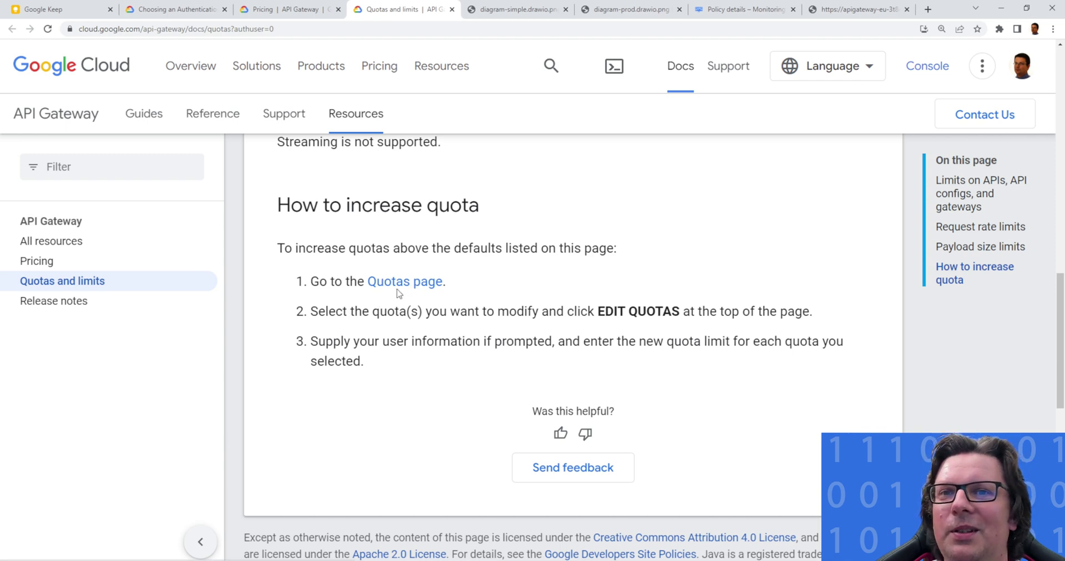
{"action": "scroll", "coordinate": [501, 326], "scroll_direction": "up", "scroll_amount": 10}
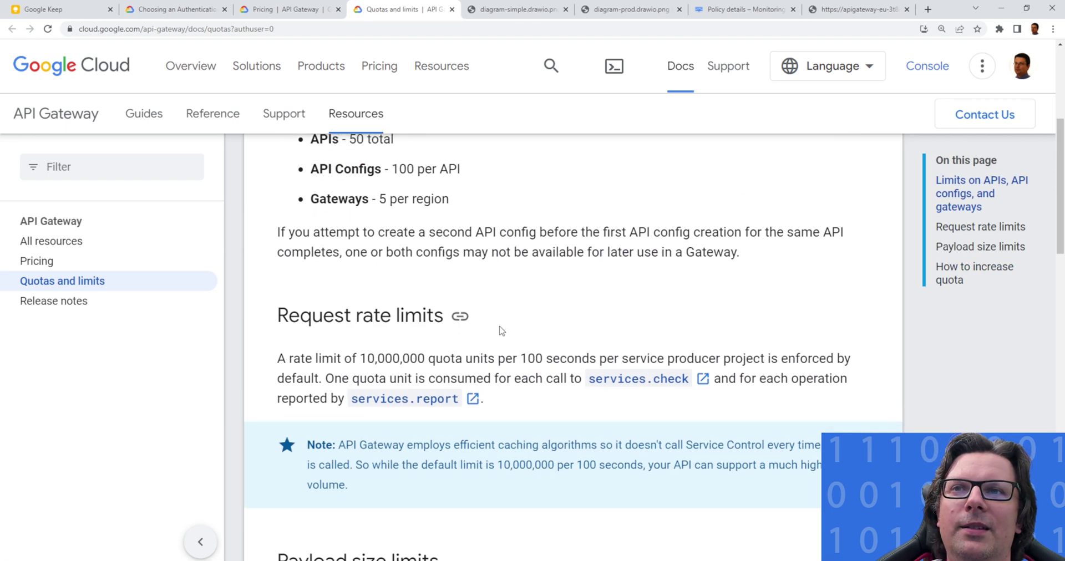
{"action": "scroll", "coordinate": [501, 326], "scroll_direction": "up", "scroll_amount": 5}
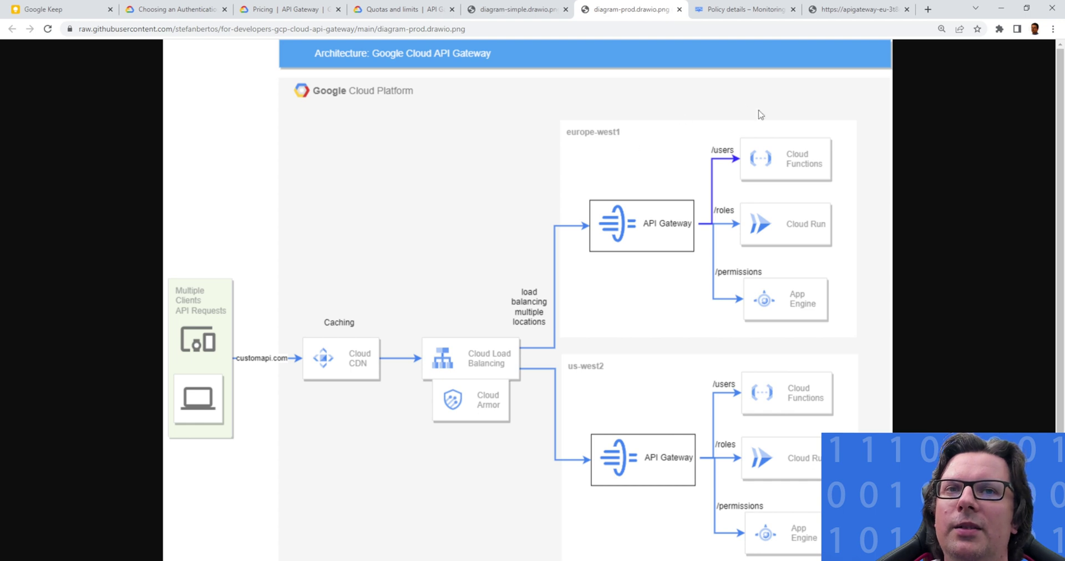
Check the 'alert for too many request' policy's threshold of 5, then switch to IntelliJ
{"action": "key", "text": "ctrl+Tab"}
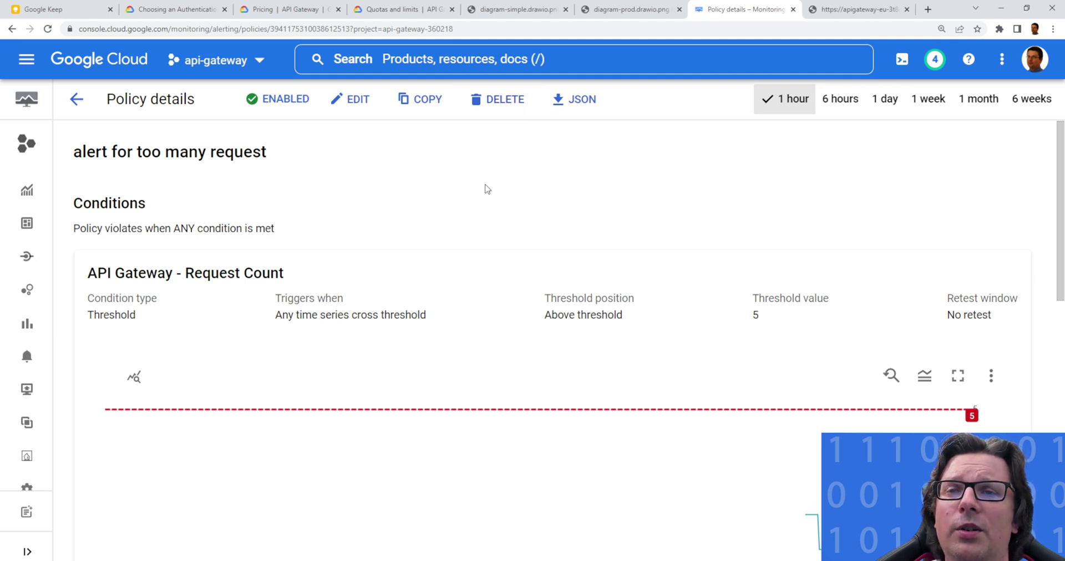
{"action": "key", "text": "alt+Tab"}
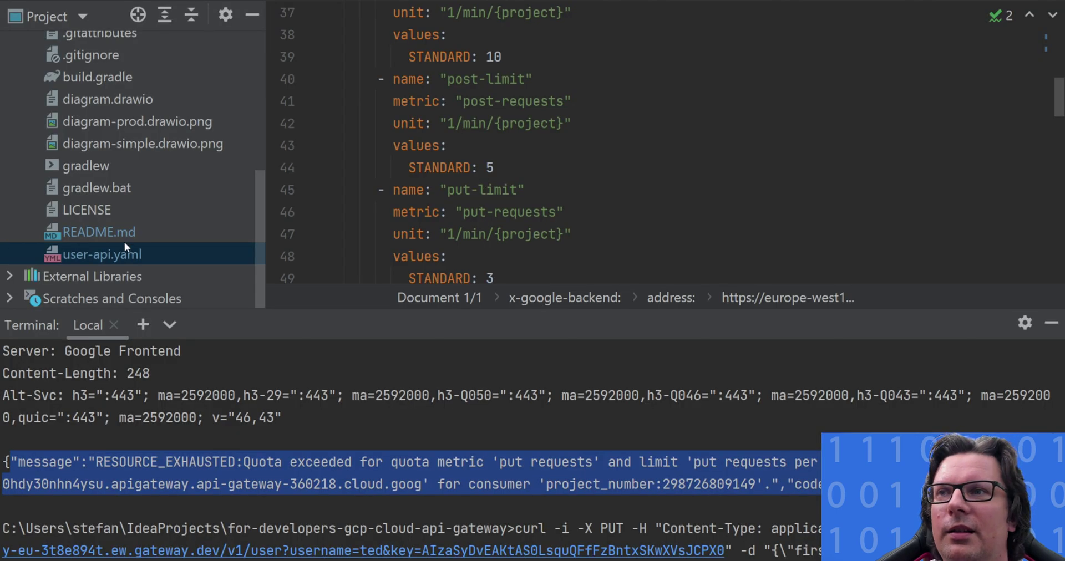
Run README.md's Cleanup gcloud delete commands, removing user-function-manual in europe-west1
{"action": "double_click", "coordinate": [105, 230]}
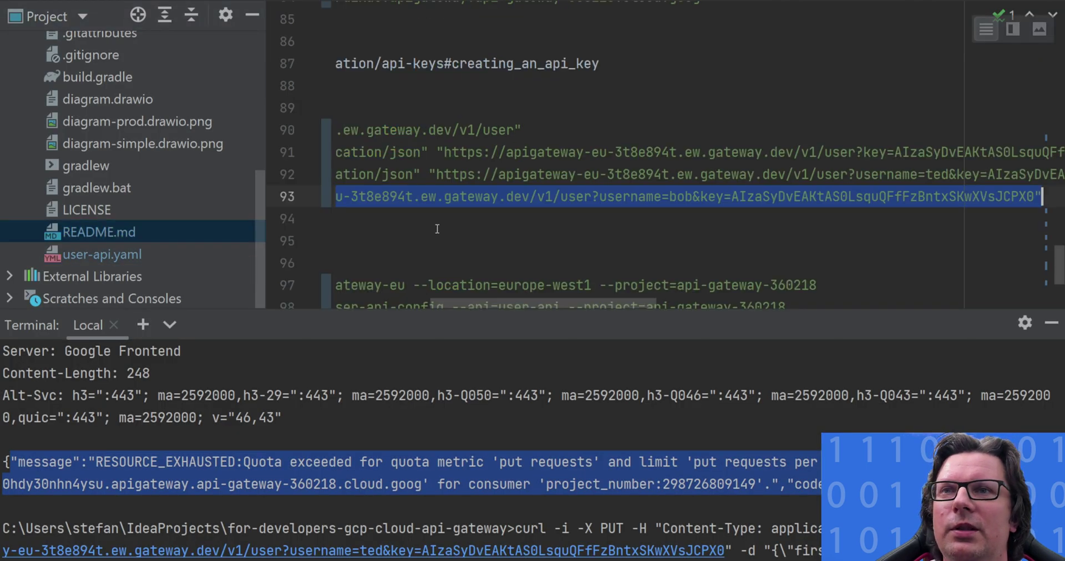
{"action": "scroll", "coordinate": [445, 228], "scroll_direction": "down", "scroll_amount": 3}
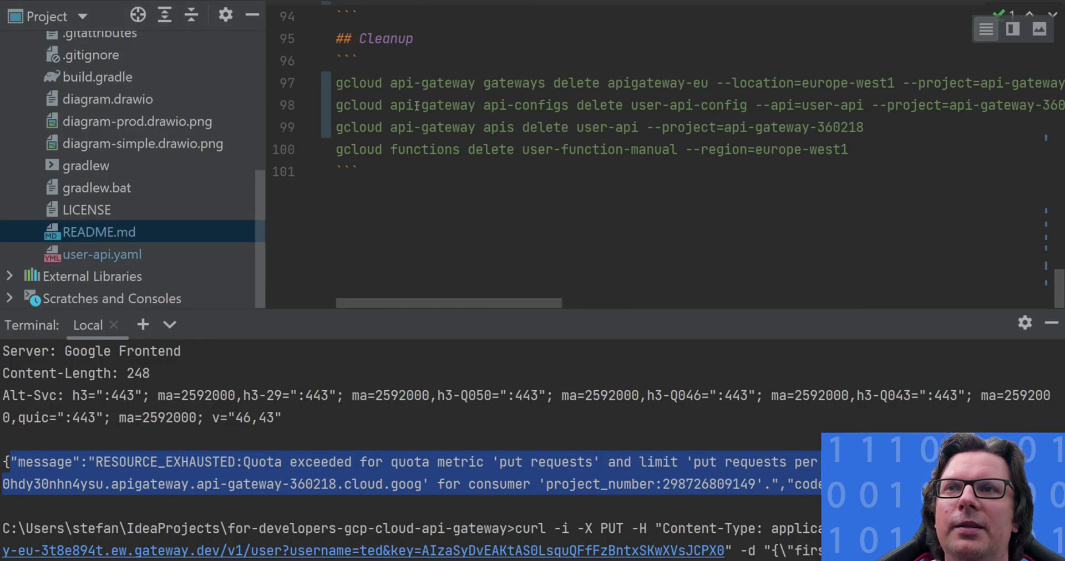
{"action": "left_click", "coordinate": [397, 78]}
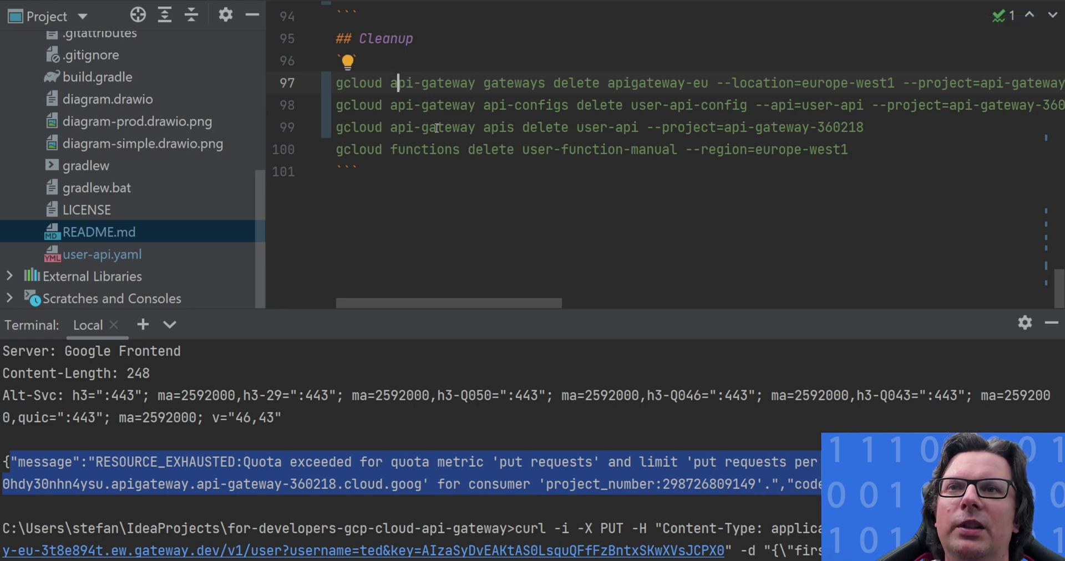
{"action": "key", "text": "Down"}
{"action": "key", "text": "Down"}
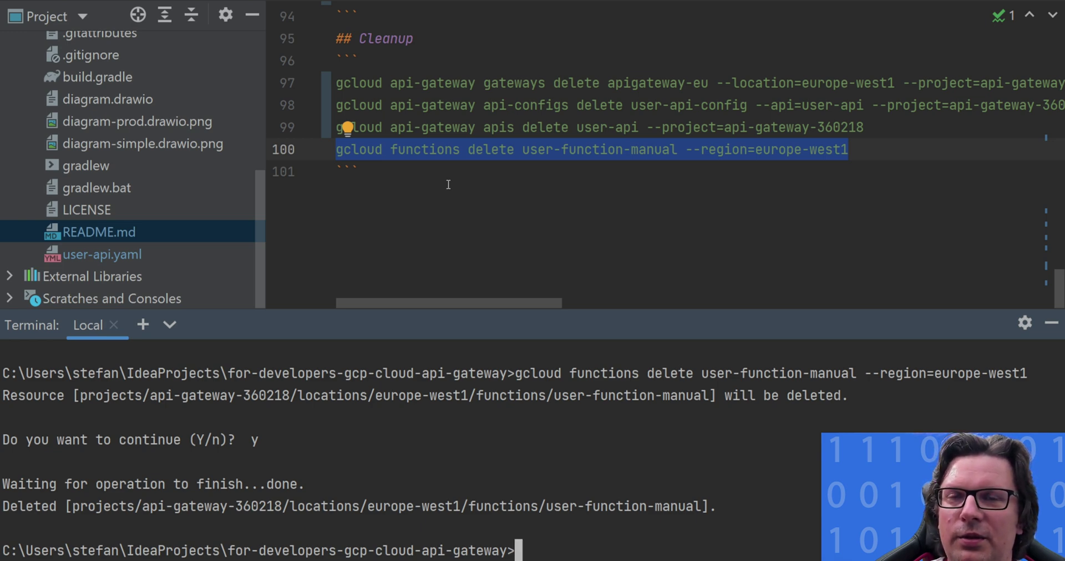
{"action": "key", "text": "alt+Tab"}
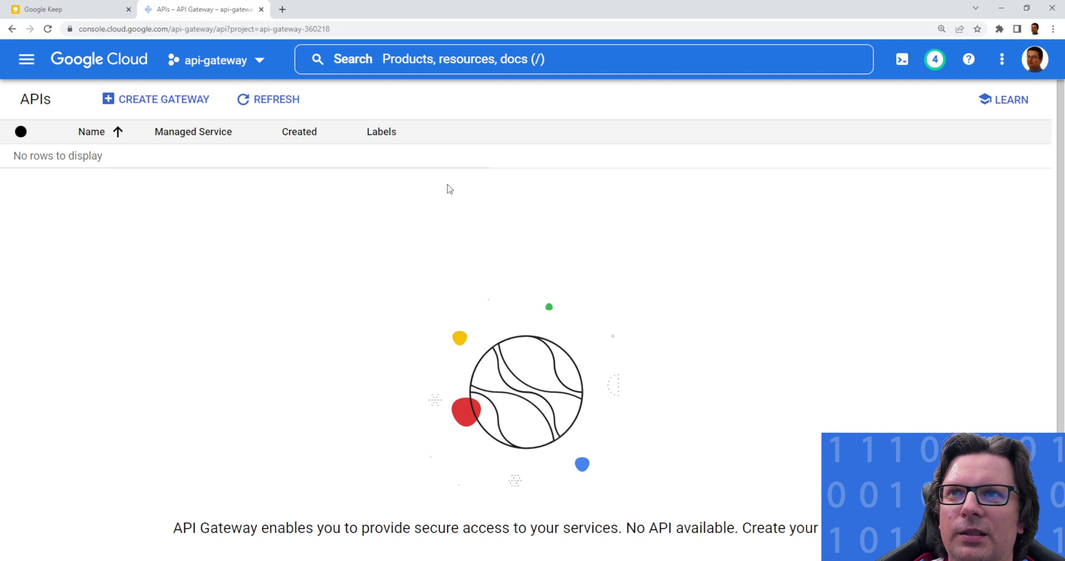
Reload API Gateway and open Cloud Functions to confirm both lists are empty
{"action": "key", "text": "F5"}
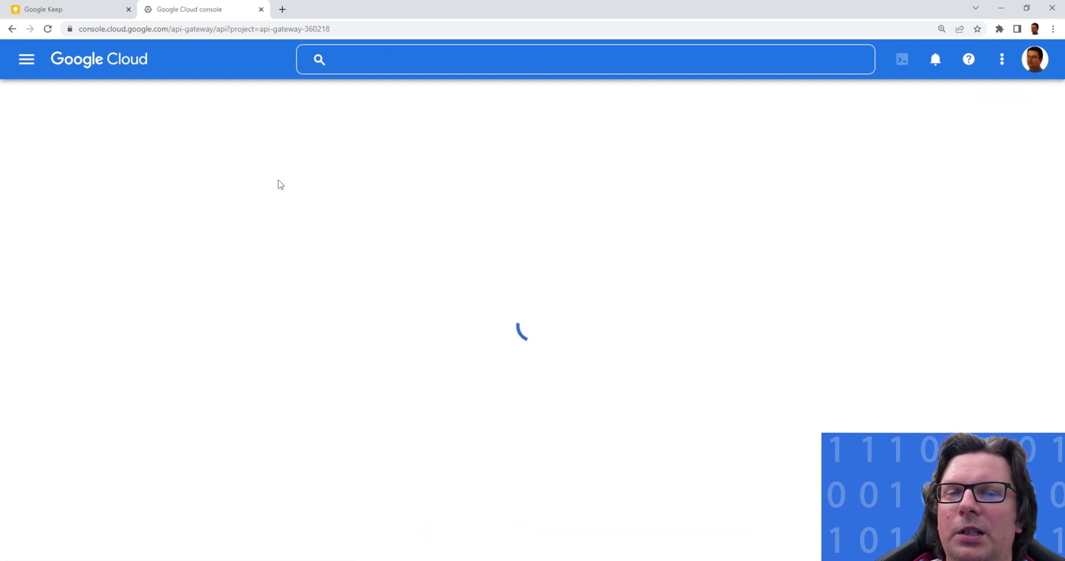
{"action": "left_click", "coordinate": [27, 60]}
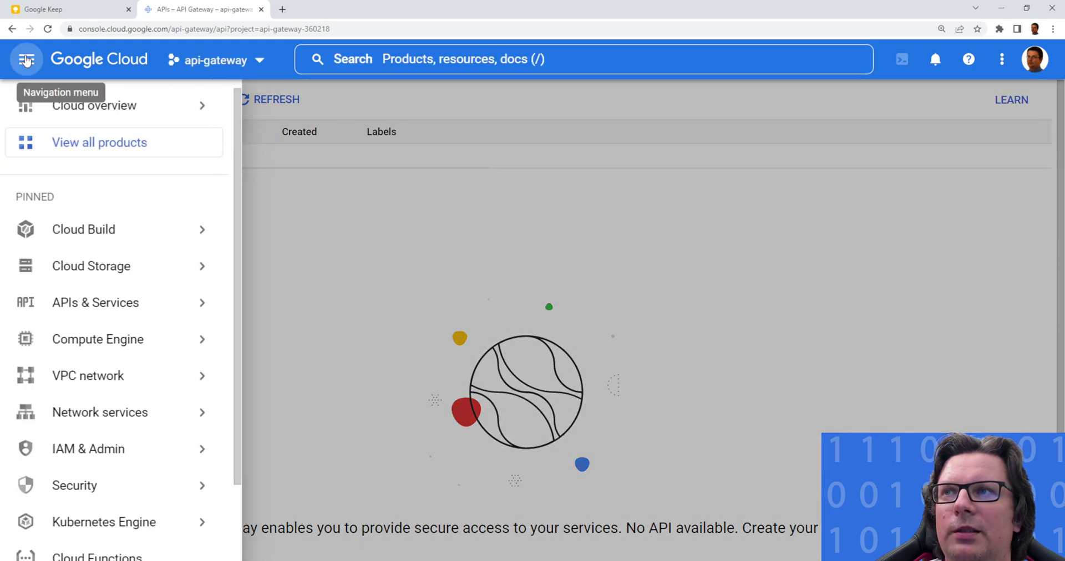
{"action": "scroll", "coordinate": [76, 340], "scroll_direction": "down", "scroll_amount": 5}
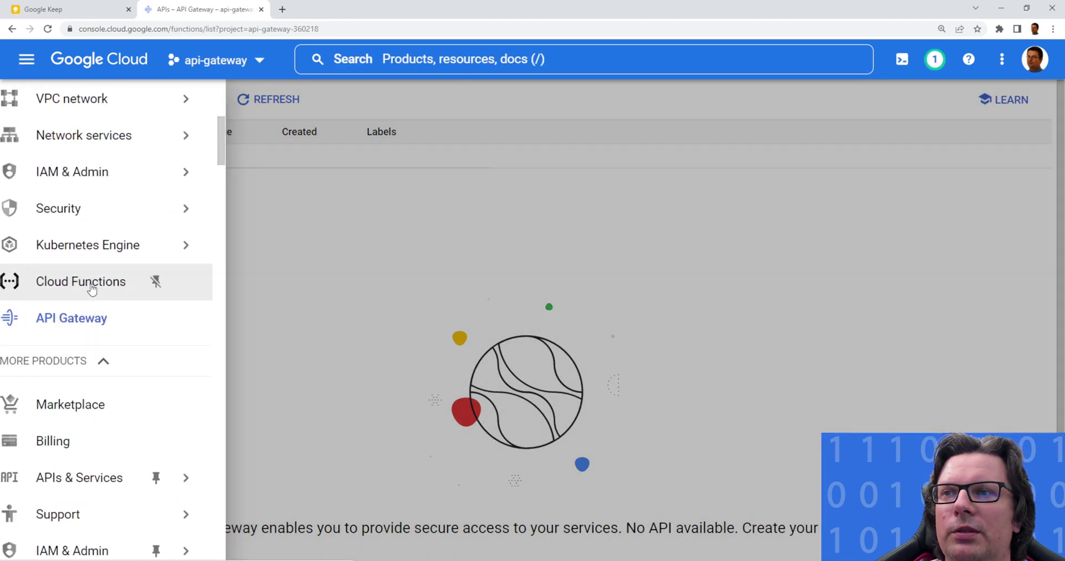
{"action": "left_click", "coordinate": [91, 284]}
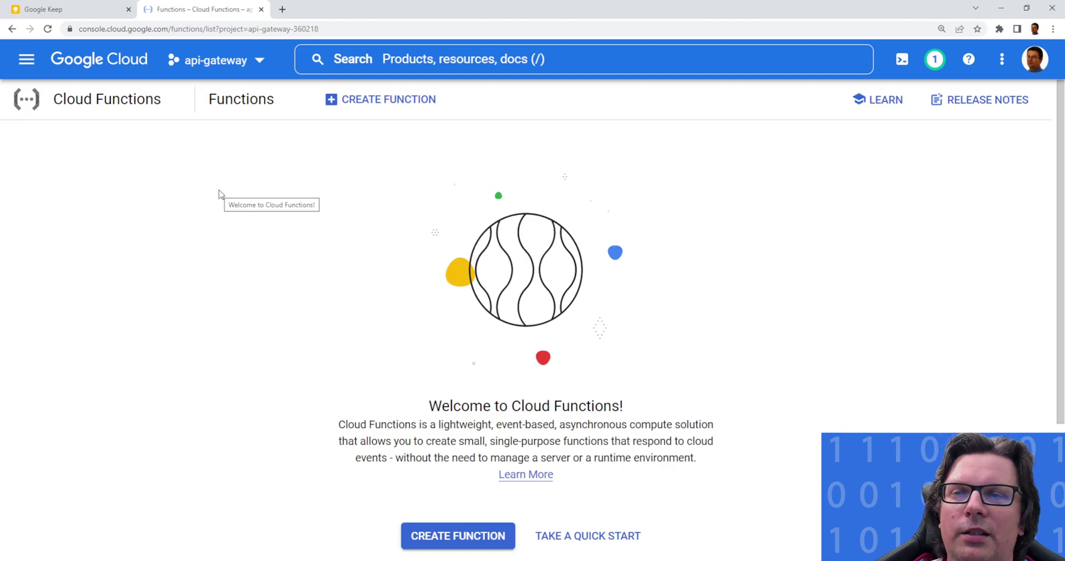
Go to APIs & Services Credentials, where API key 1 is still listed
{"action": "left_click", "coordinate": [25, 65]}
{"action": "mouse_move", "coordinate": [113, 309]}
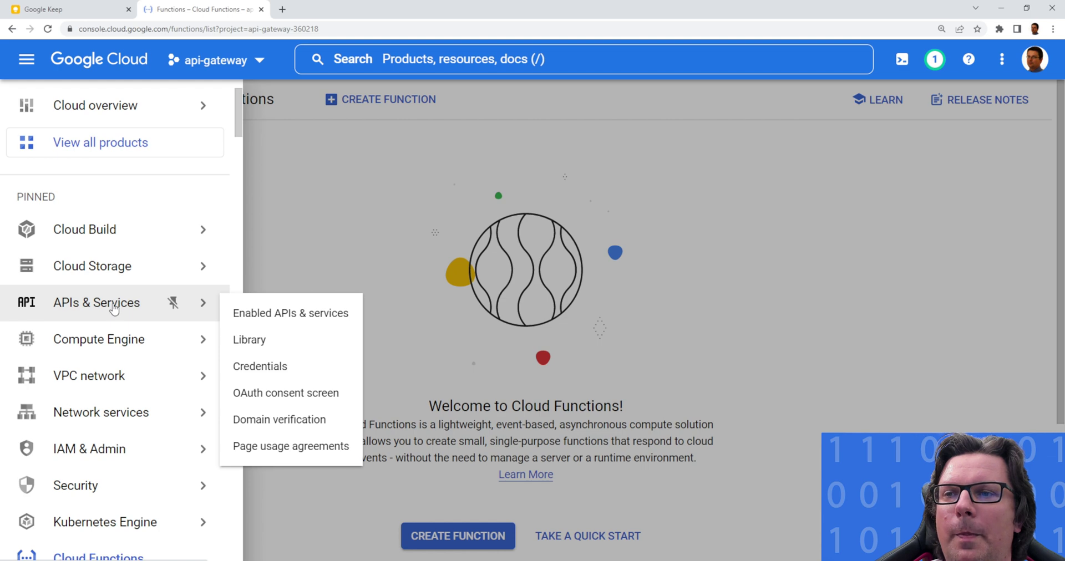
{"action": "left_click", "coordinate": [272, 367]}
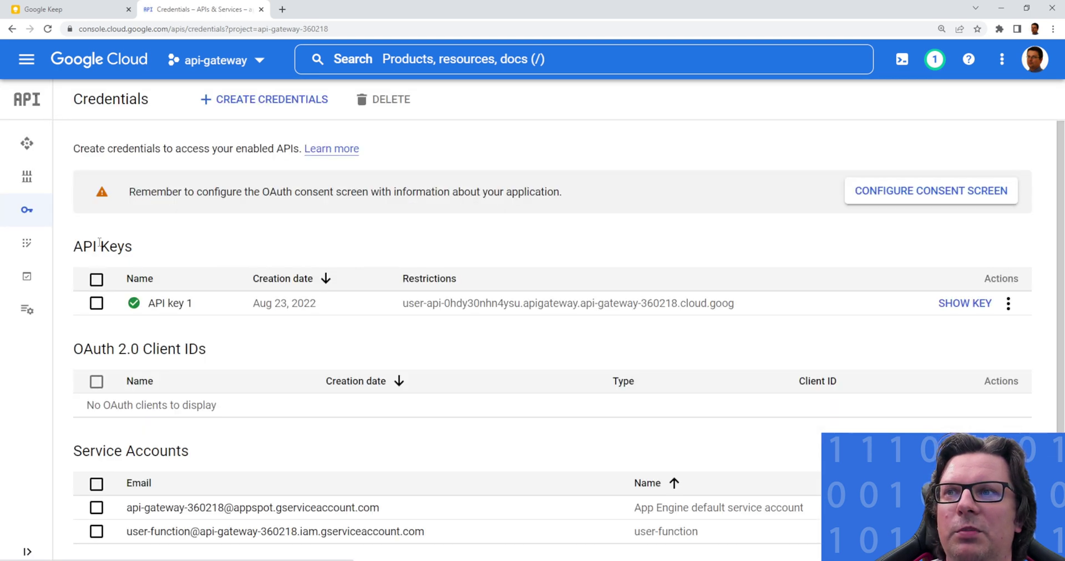
Delete API key 1, confirming permanent removal with the word DELETE
{"action": "left_click", "coordinate": [96, 304]}
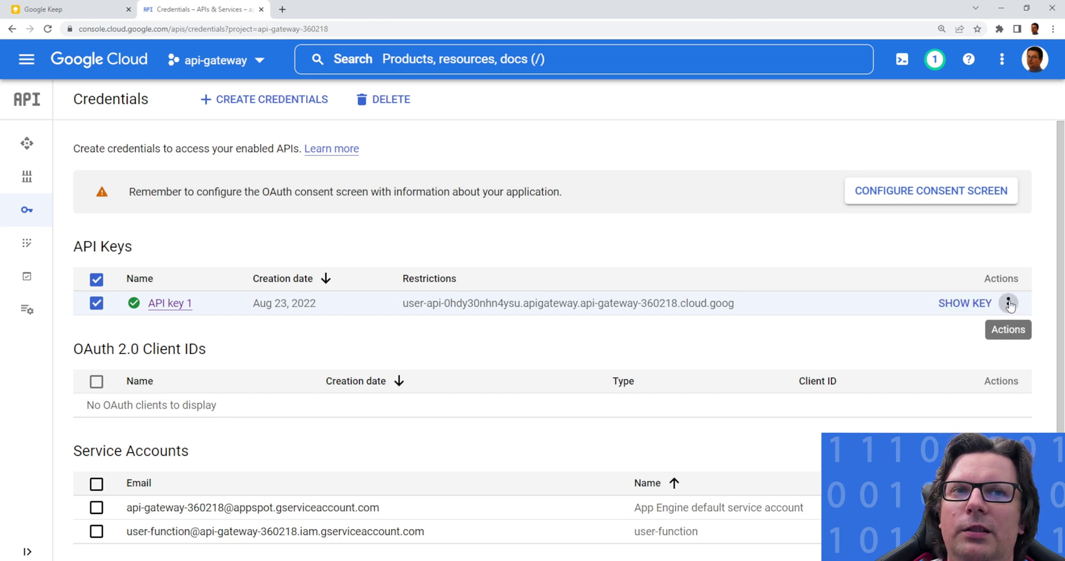
{"action": "left_click", "coordinate": [1008, 304]}
{"action": "left_click", "coordinate": [985, 359]}
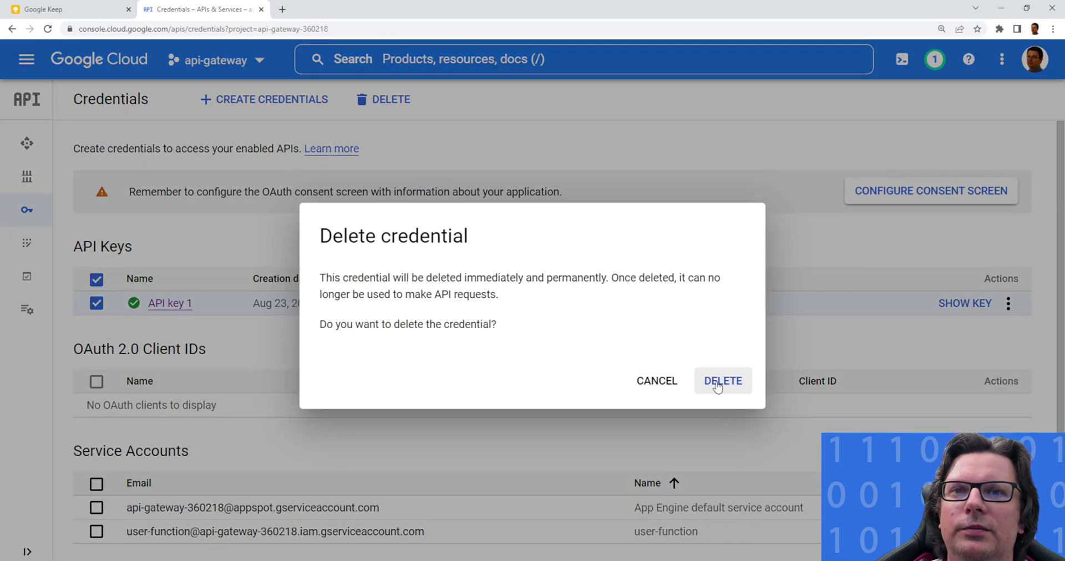
{"action": "left_click", "coordinate": [721, 381]}
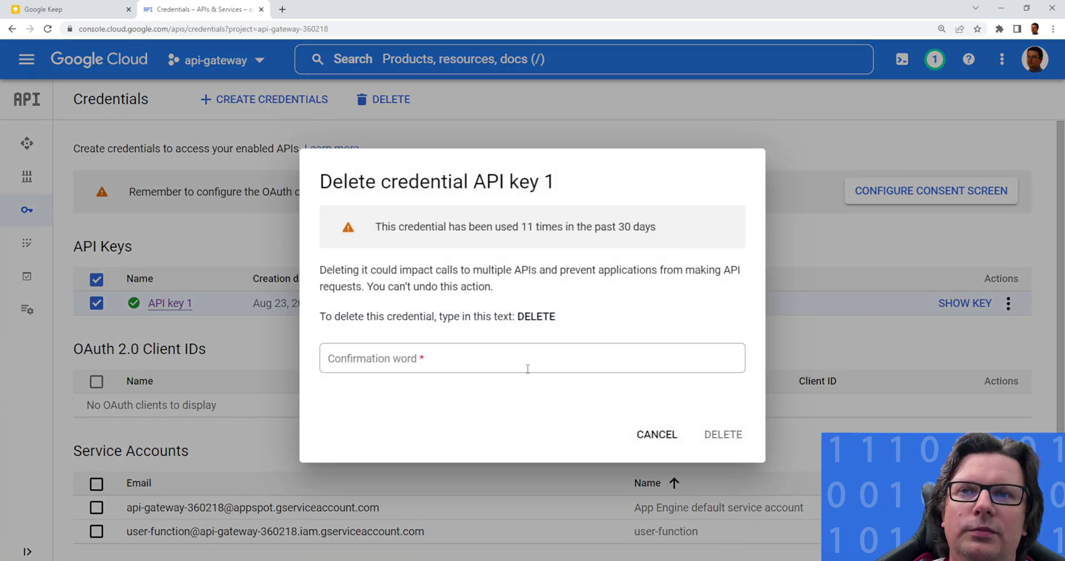
{"action": "left_click", "coordinate": [509, 355]}
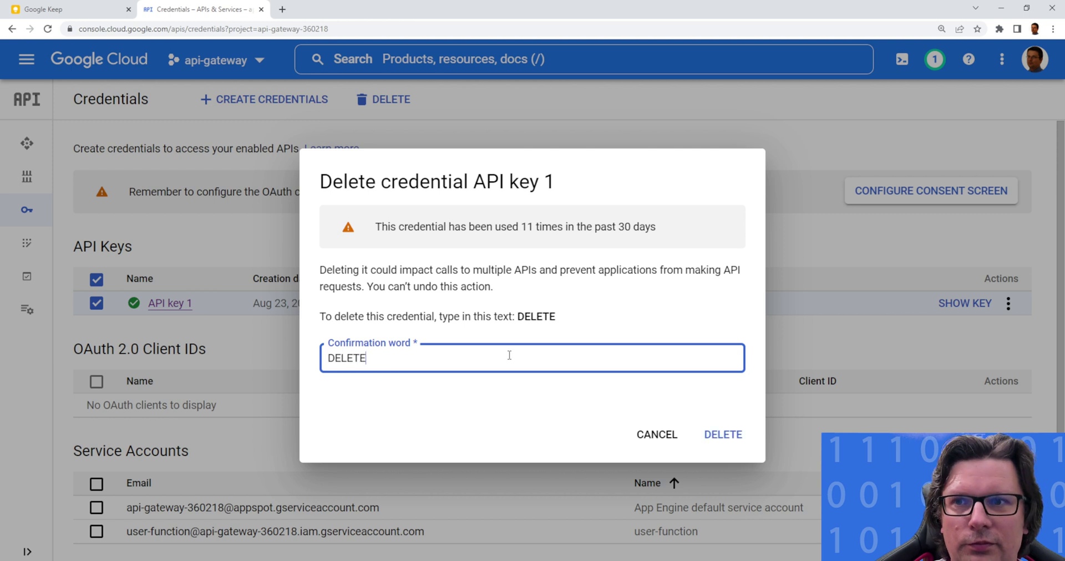
{"action": "left_click", "coordinate": [743, 450]}
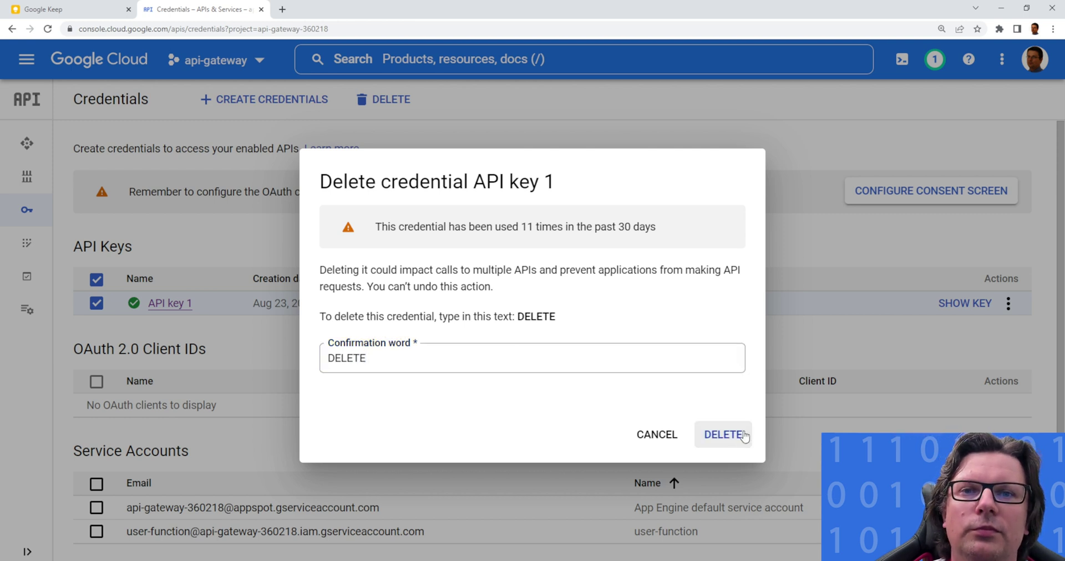
{"action": "left_click", "coordinate": [741, 435]}
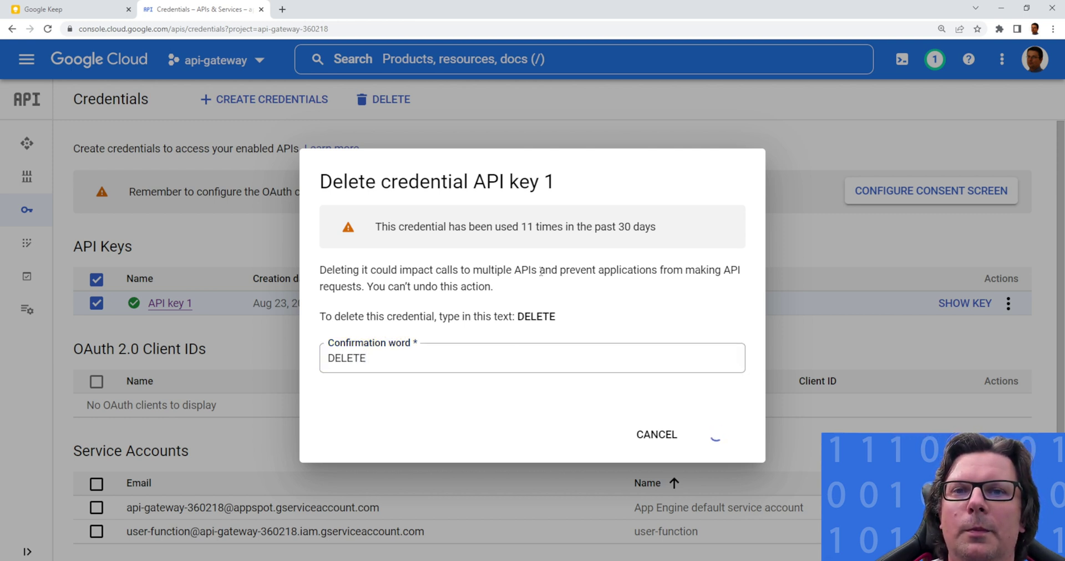